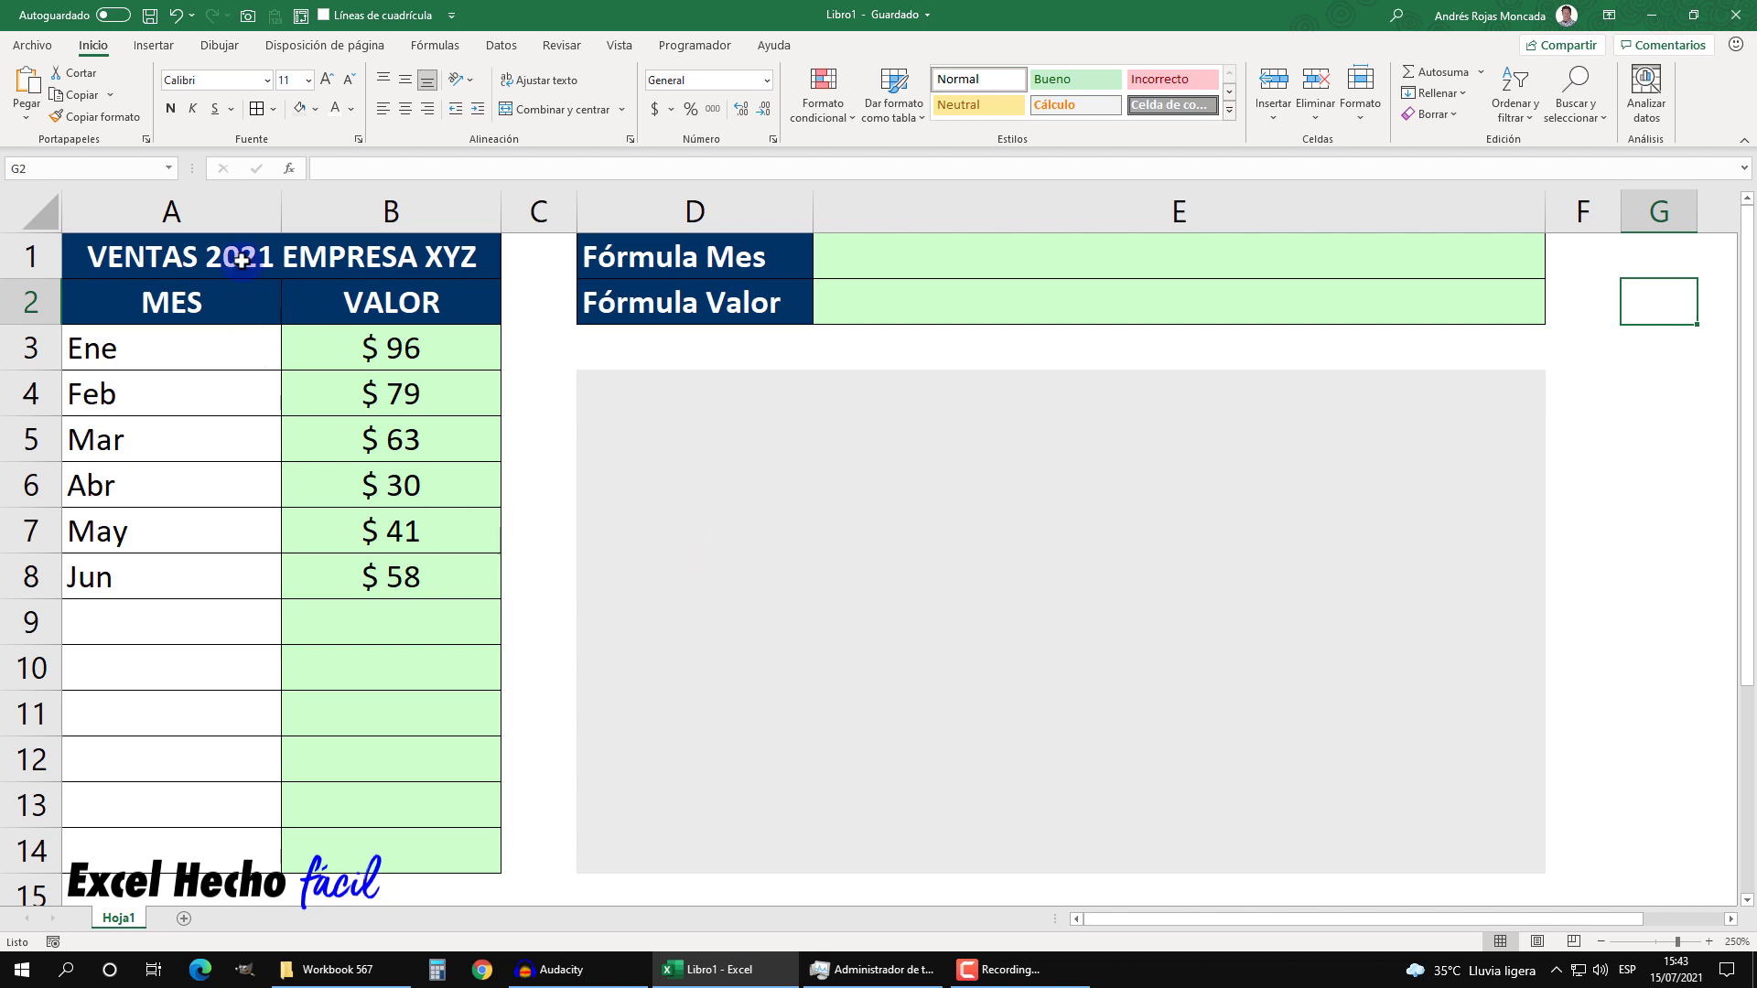
# Step: With an empty cell selected away from the table, insert an empty clustered column chart
pyautogui.moveTo(241, 259); pyautogui.dragTo(174, 835)
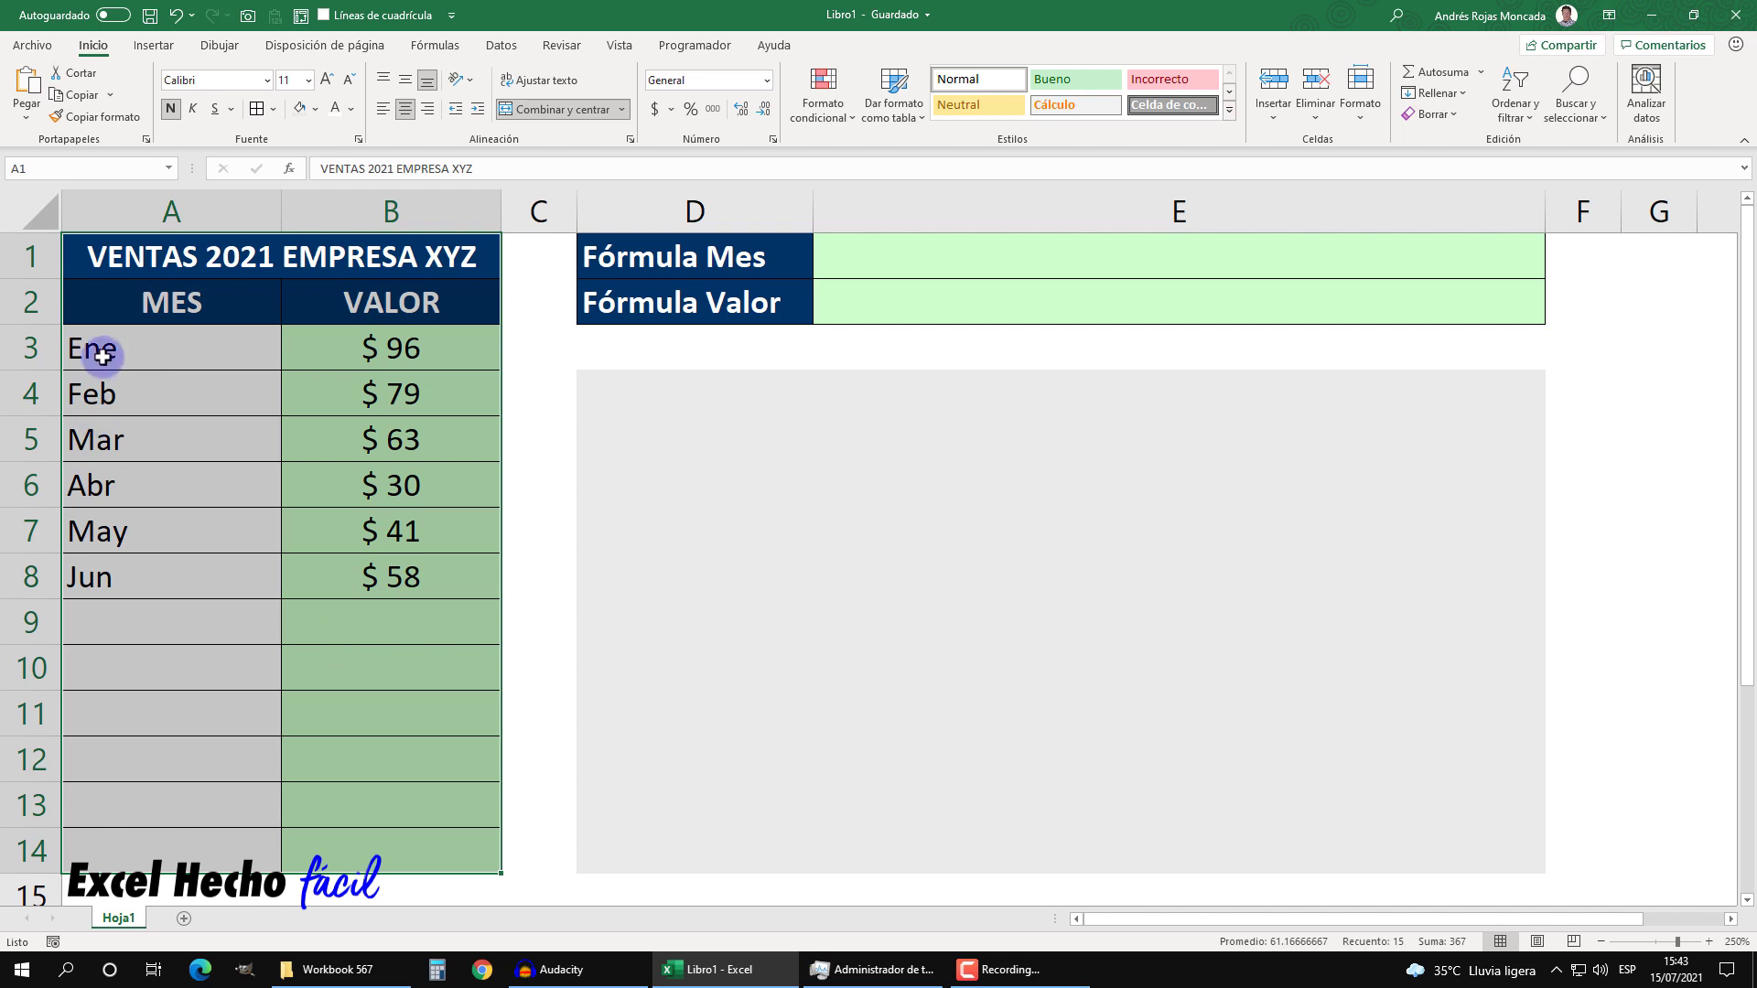
pyautogui.click(102, 356)
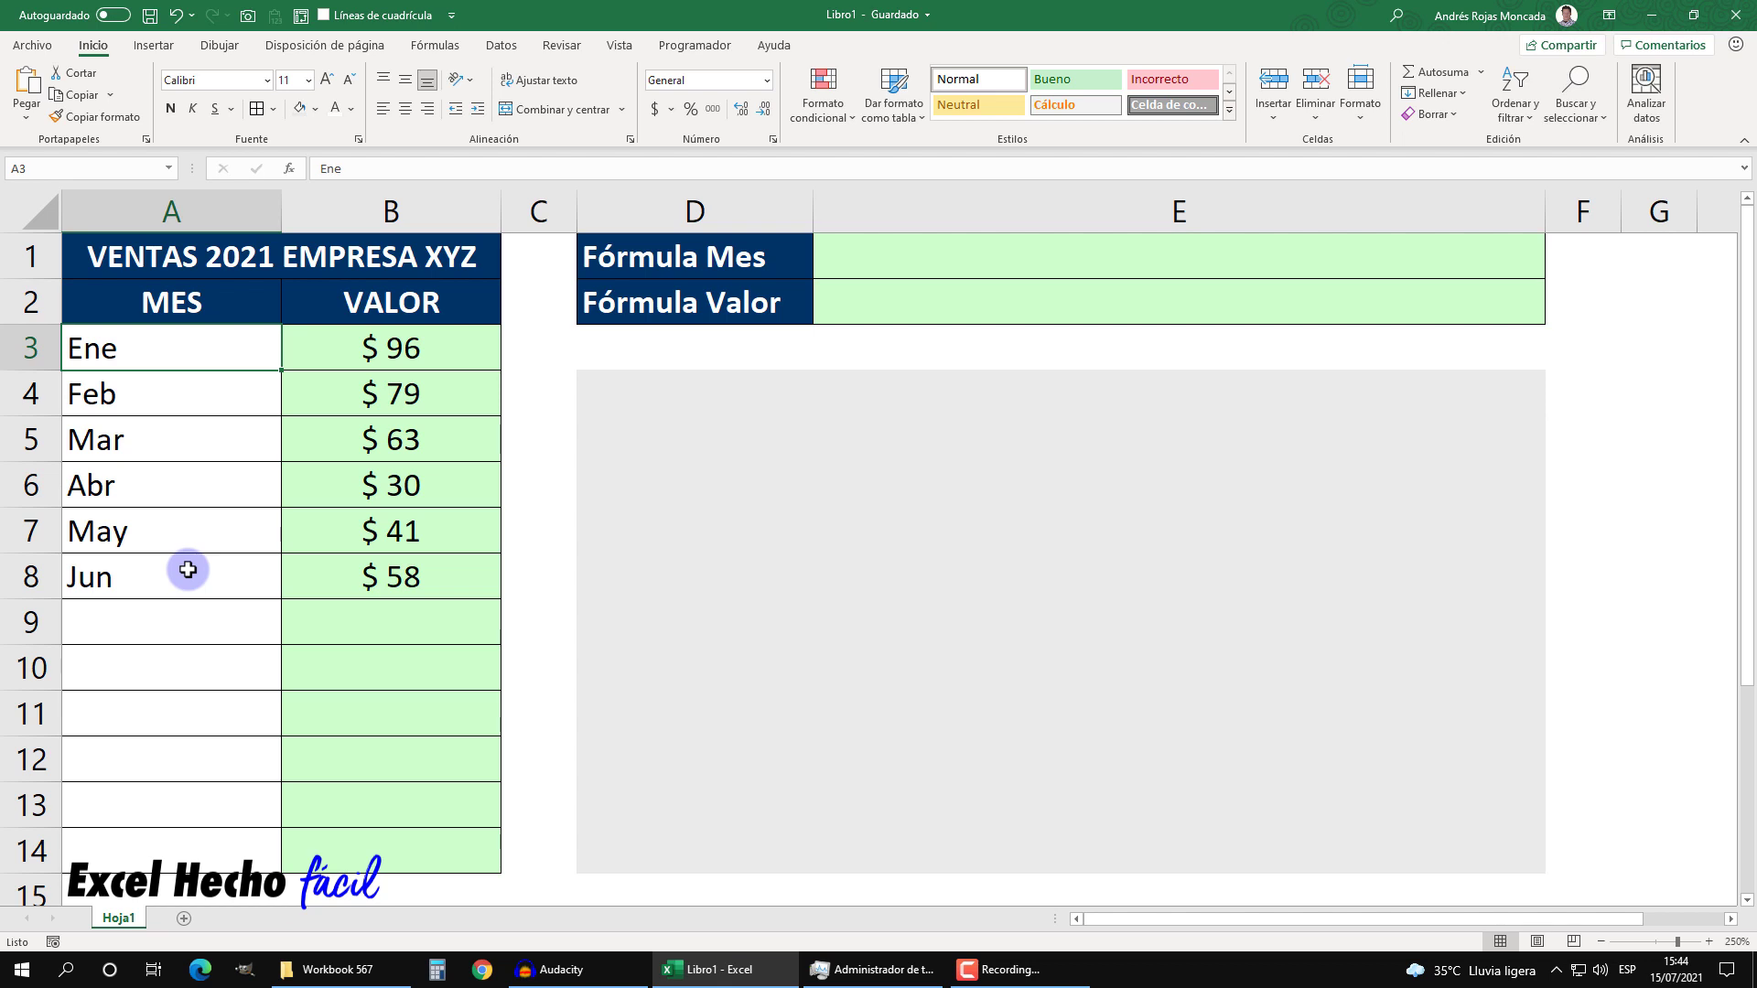
pyautogui.click(645, 396)
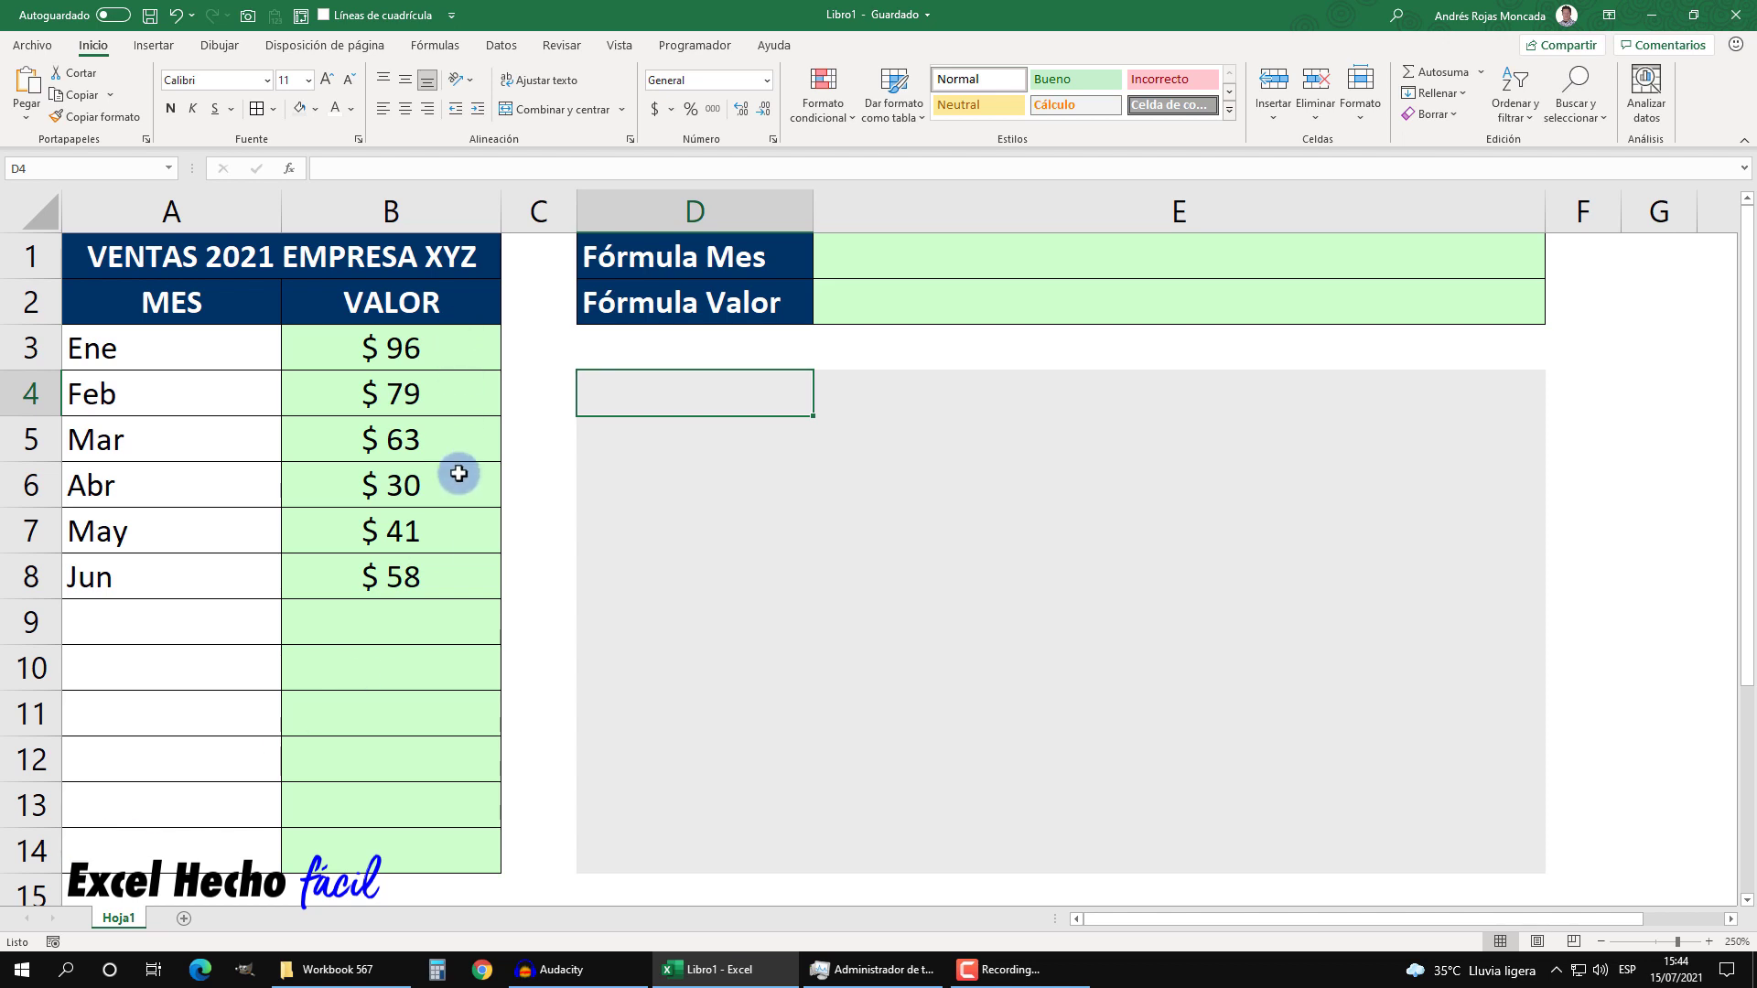
pyautogui.click(152, 45)
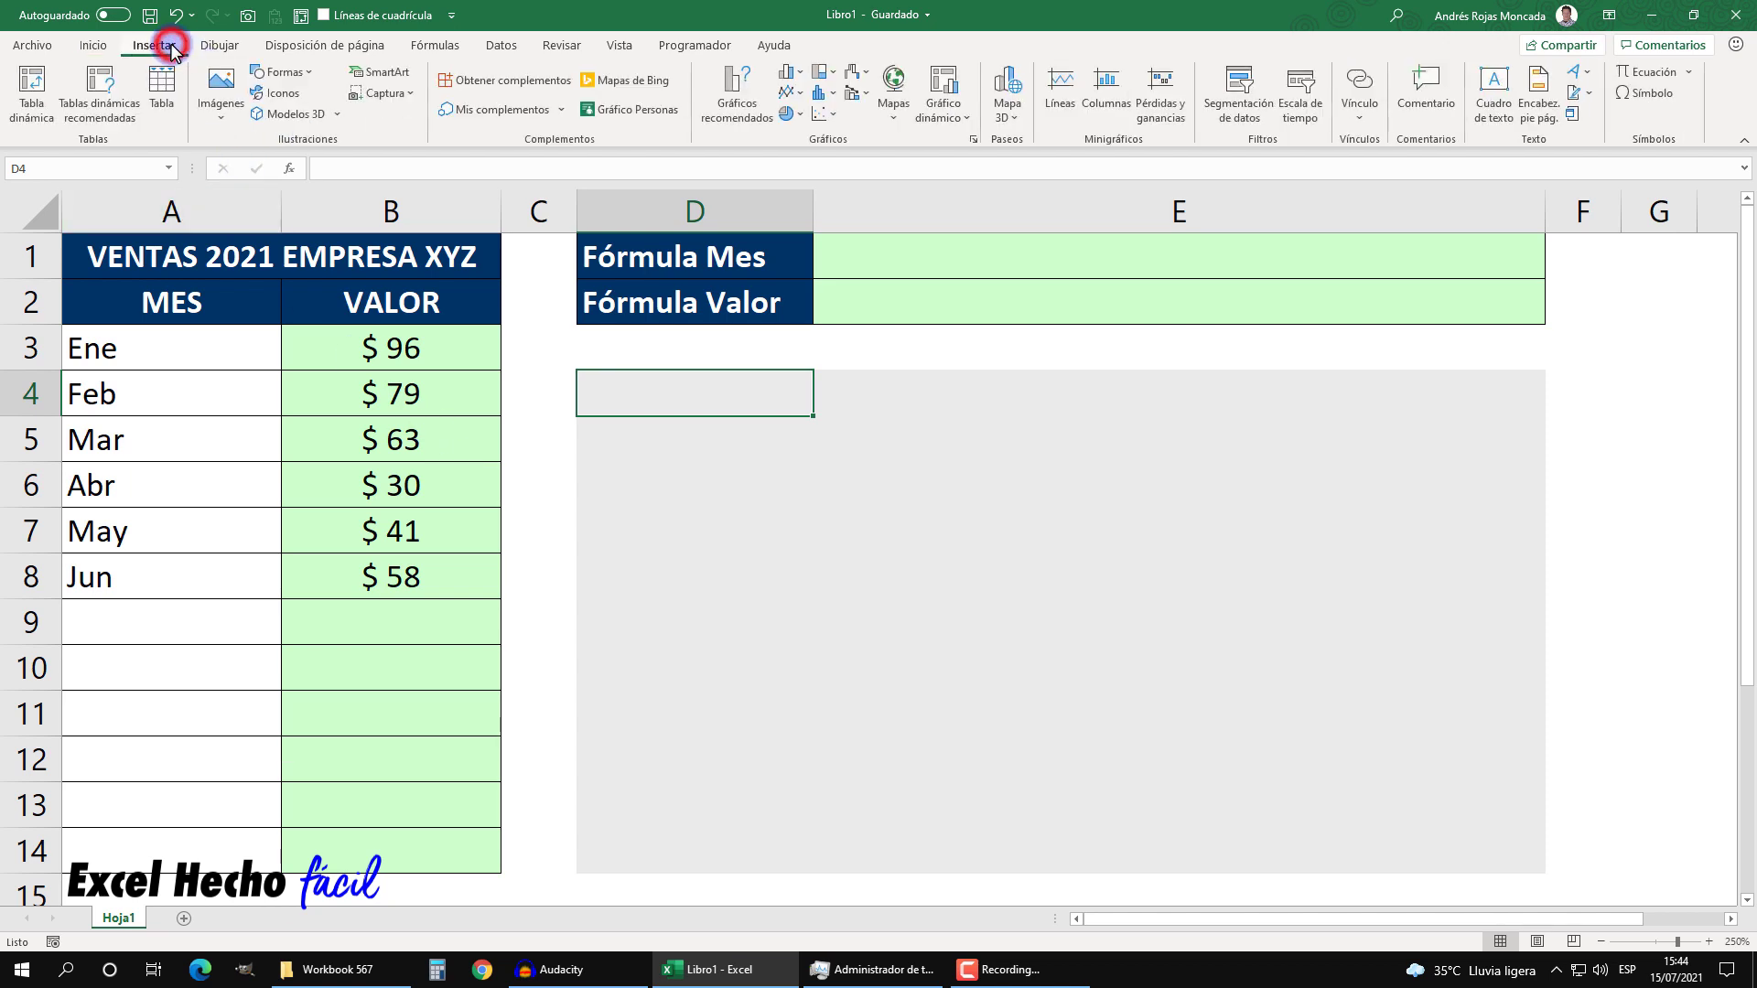
pyautogui.click(786, 75)
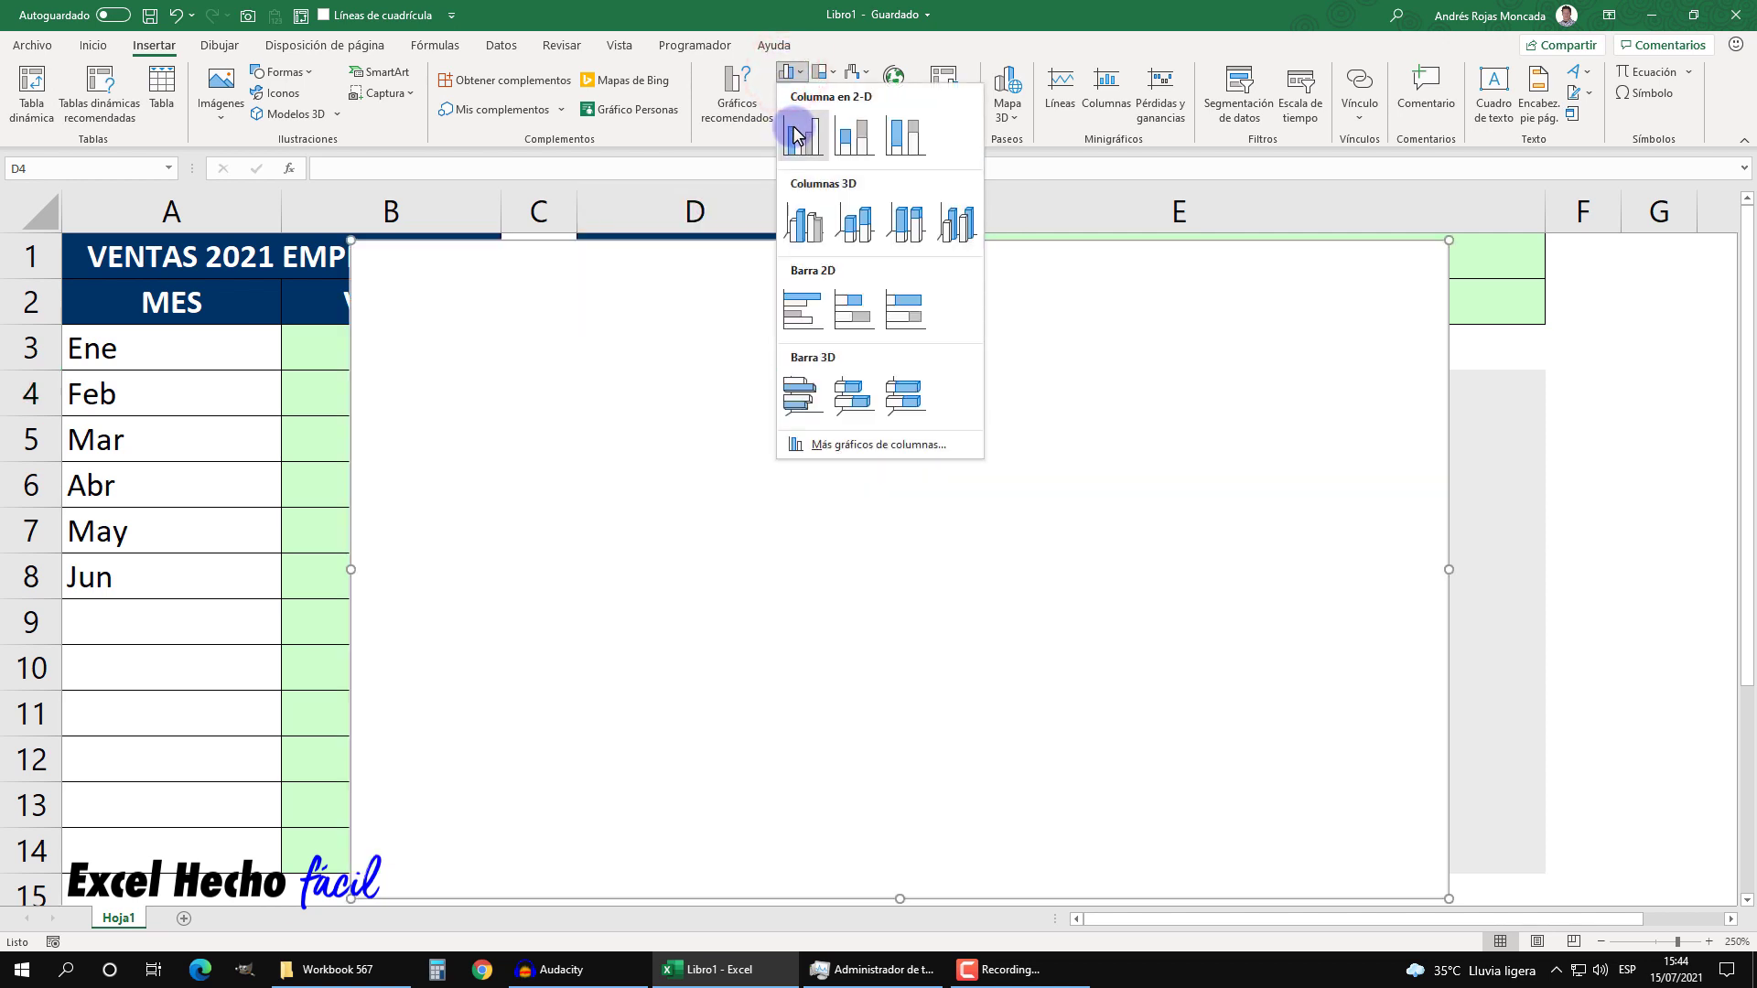
pyautogui.click(794, 133)
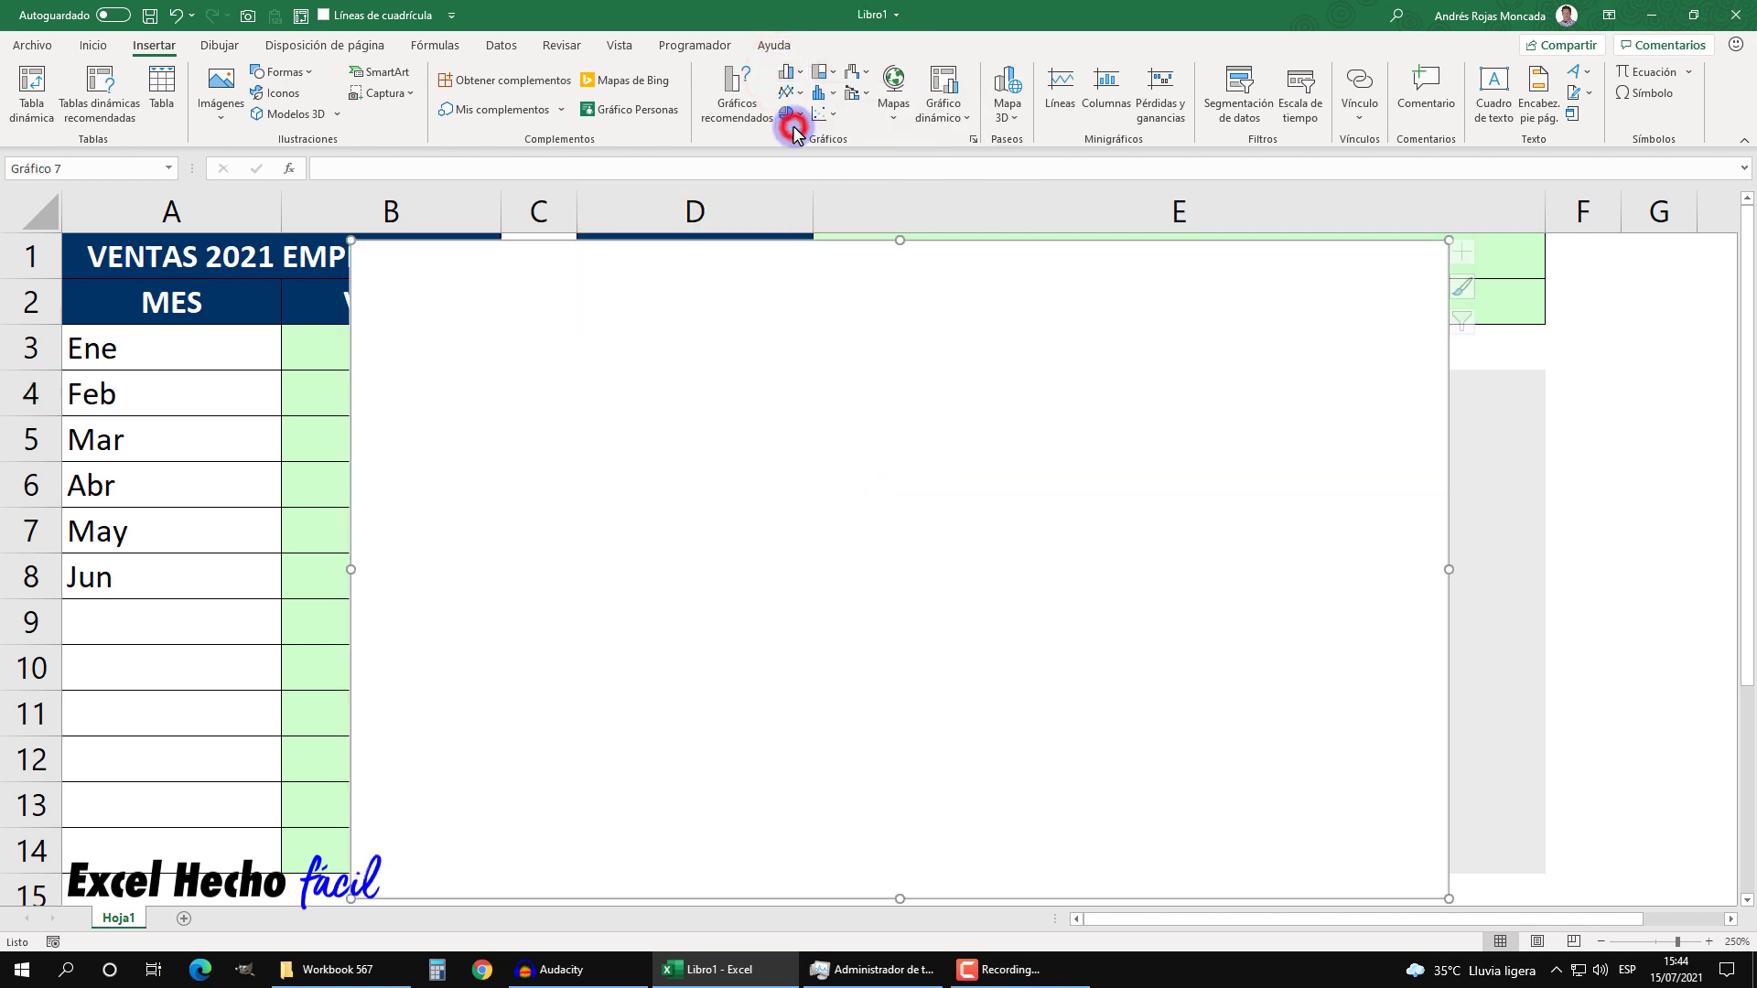
# Step: Resize the chart to fill the grey block D4:E14
pyautogui.moveTo(350, 240); pyautogui.dragTo(756, 390)
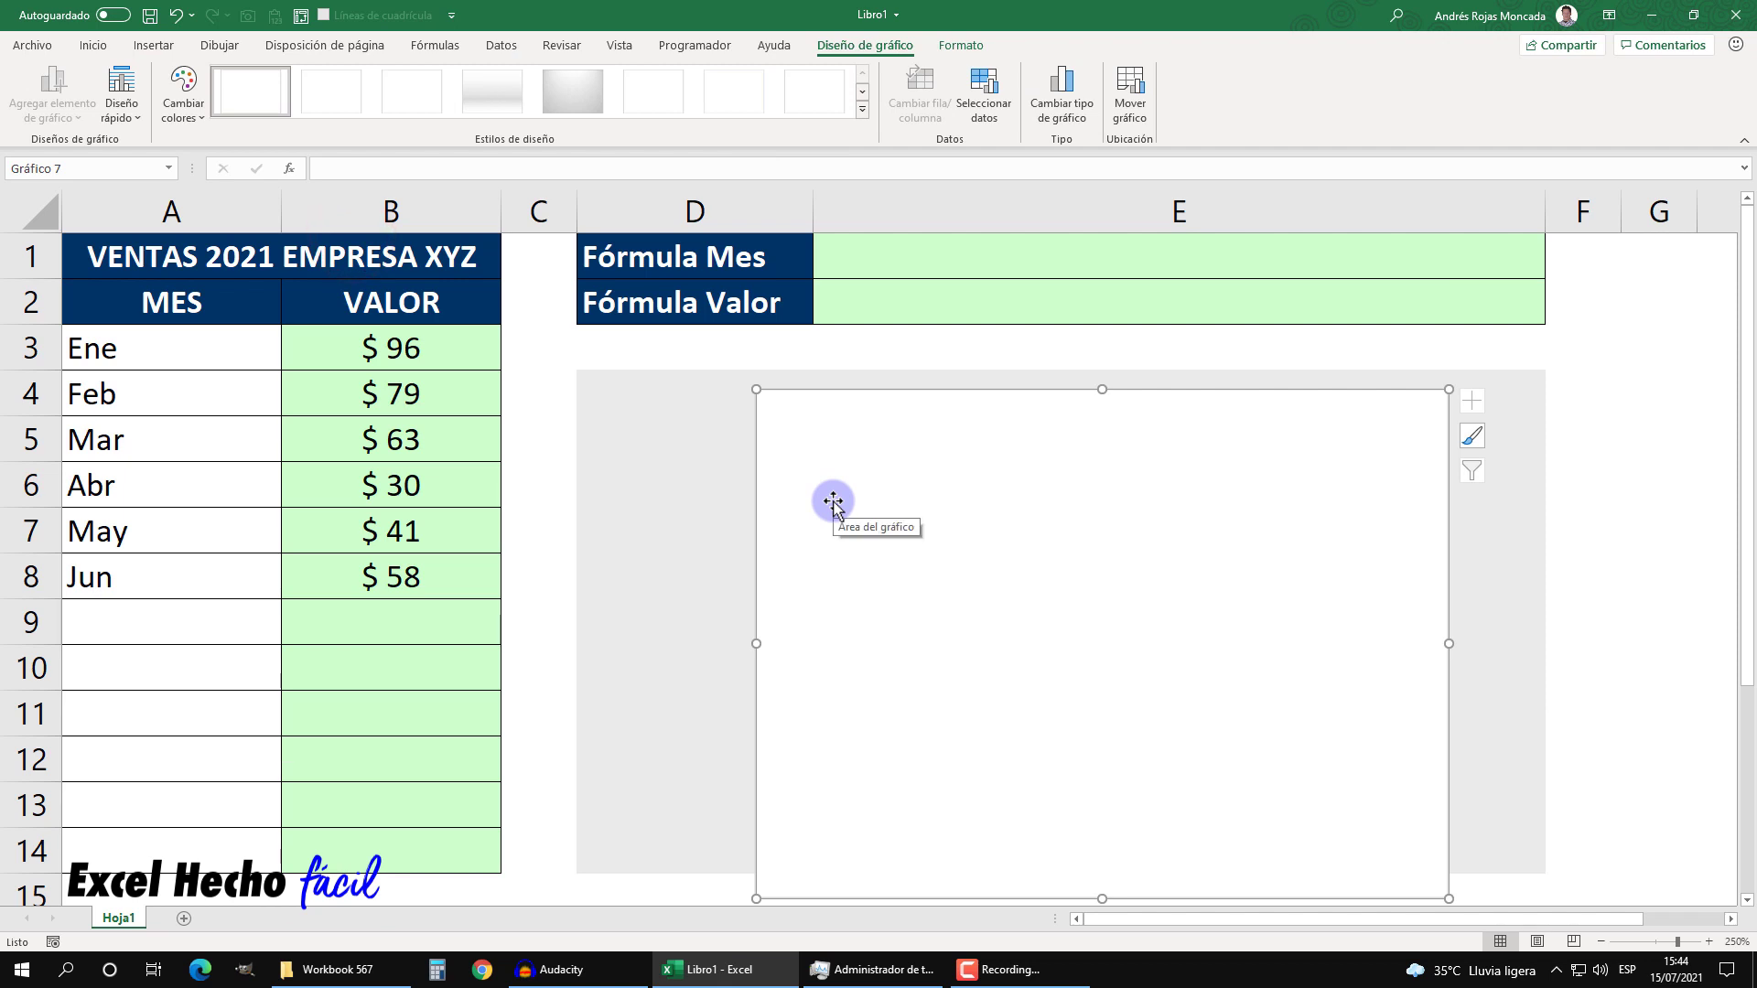
pyautogui.moveTo(757, 644); pyautogui.dragTo(578, 643)
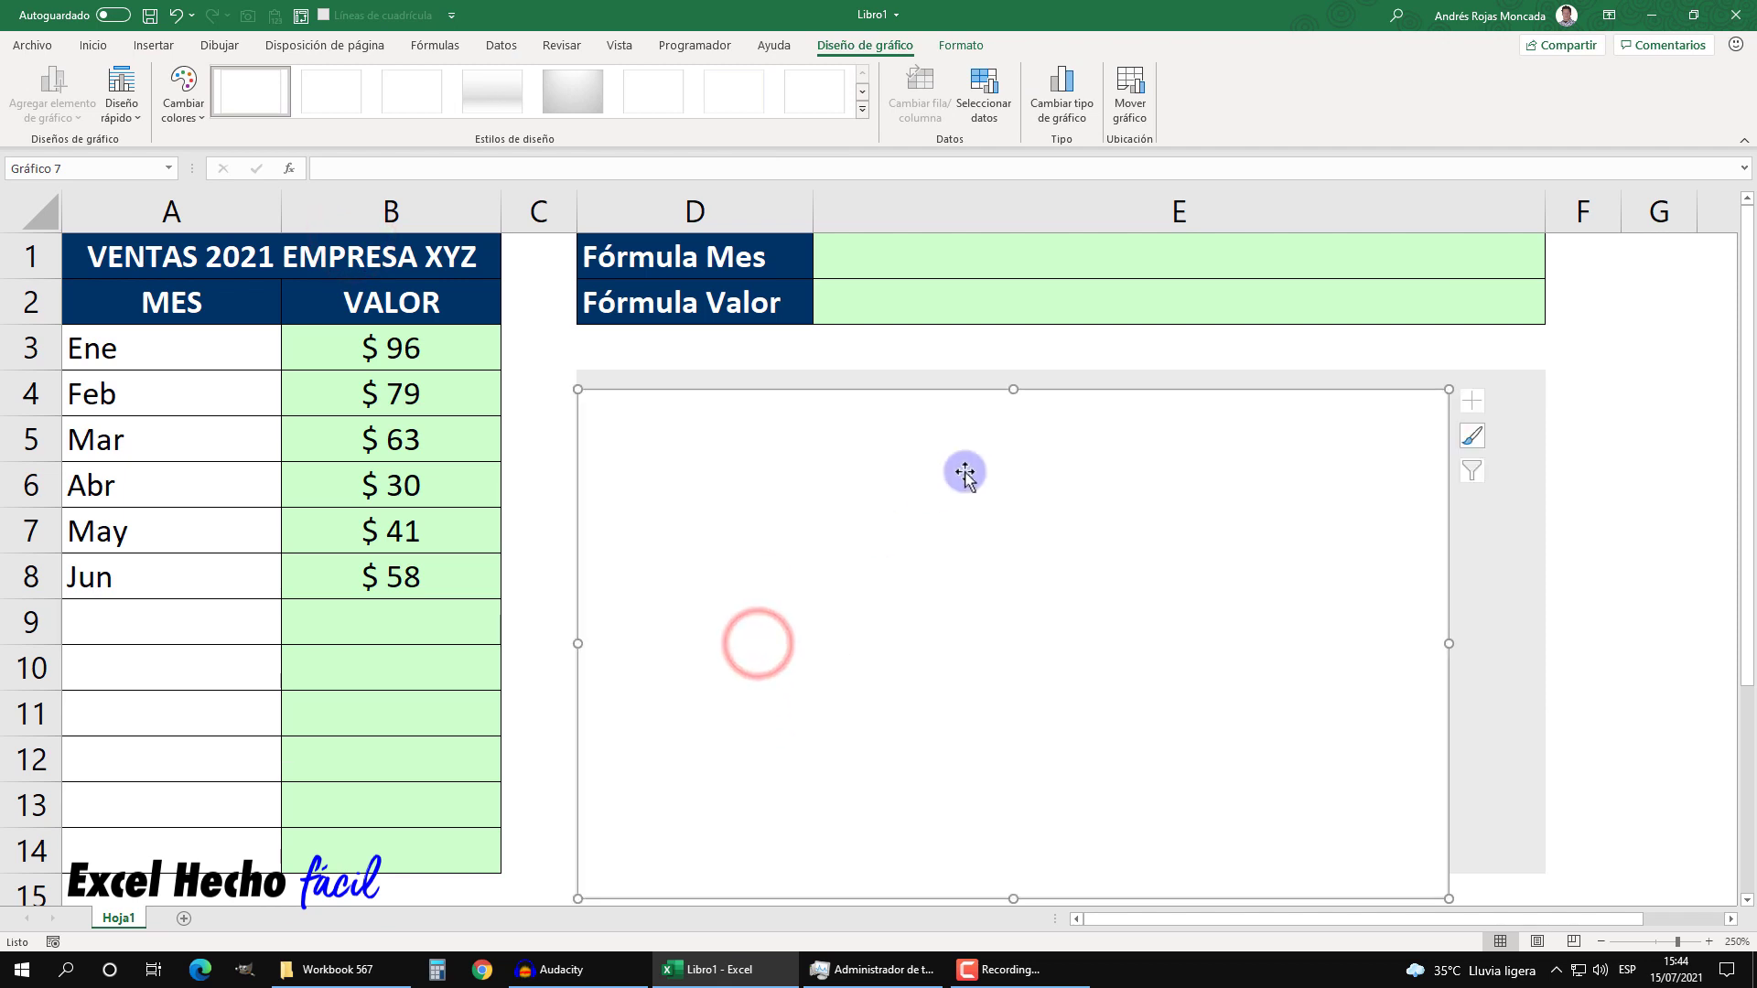
pyautogui.moveTo(1014, 389); pyautogui.dragTo(1013, 371)
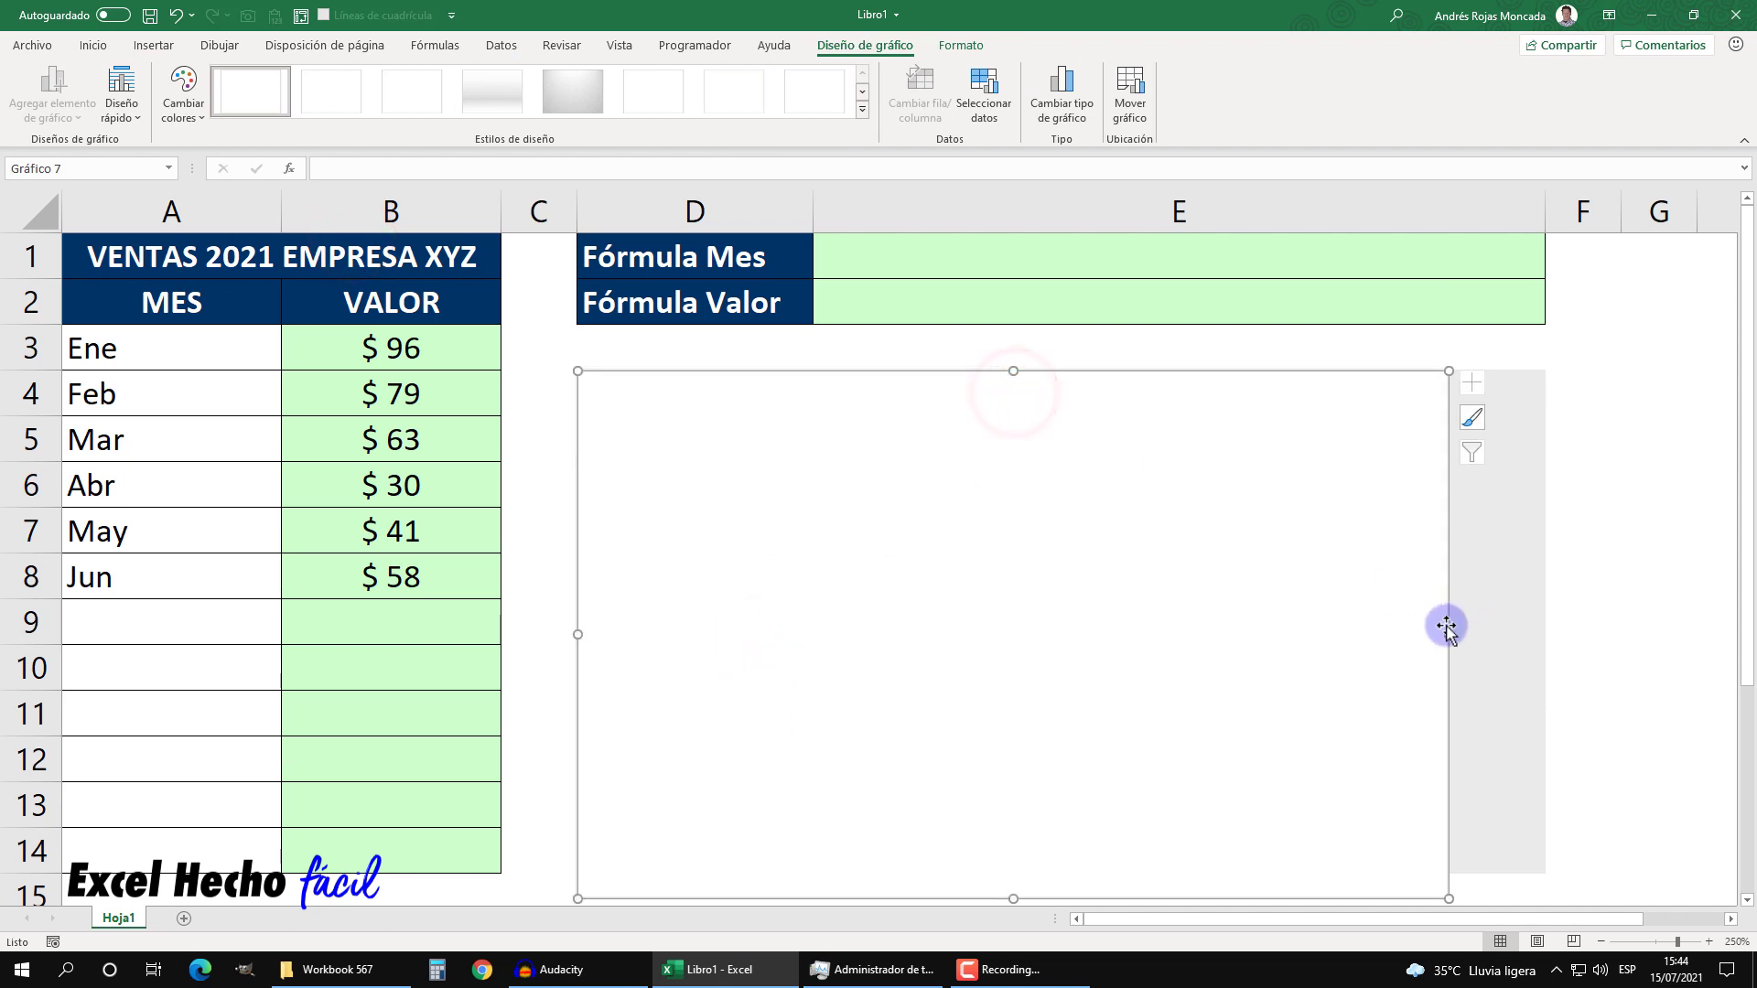
pyautogui.moveTo(1446, 627); pyautogui.dragTo(1444, 627)
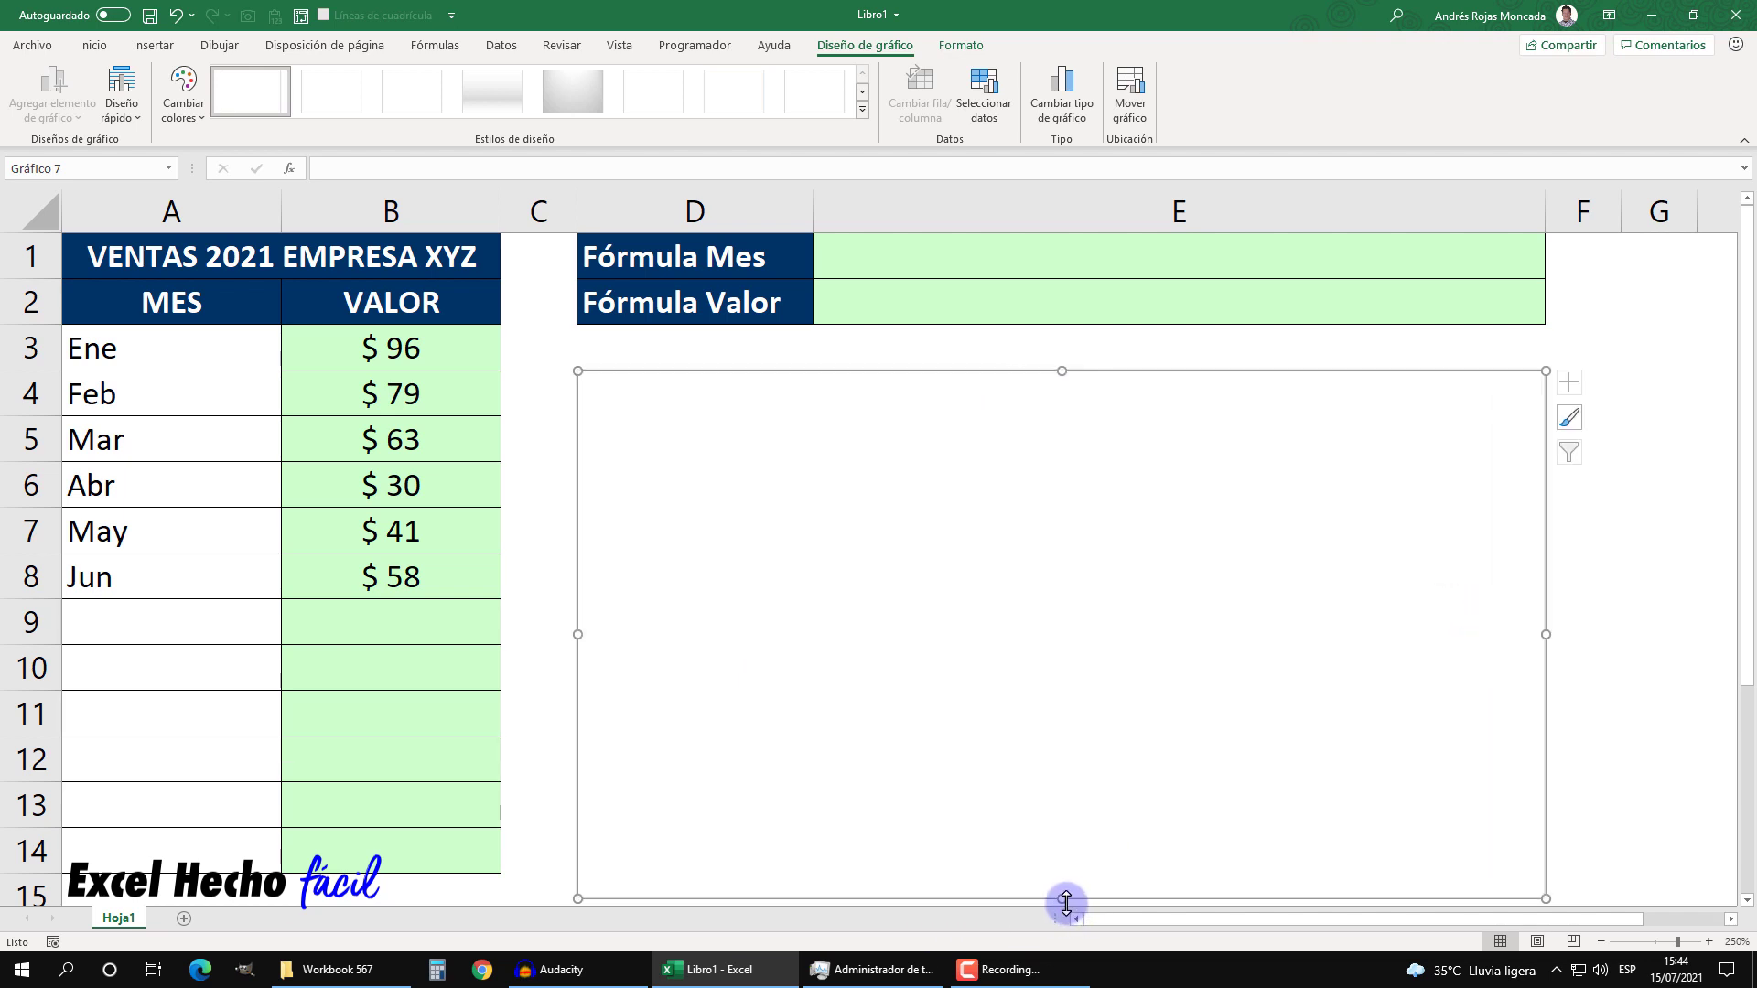
pyautogui.moveTo(1066, 902); pyautogui.dragTo(1061, 830)
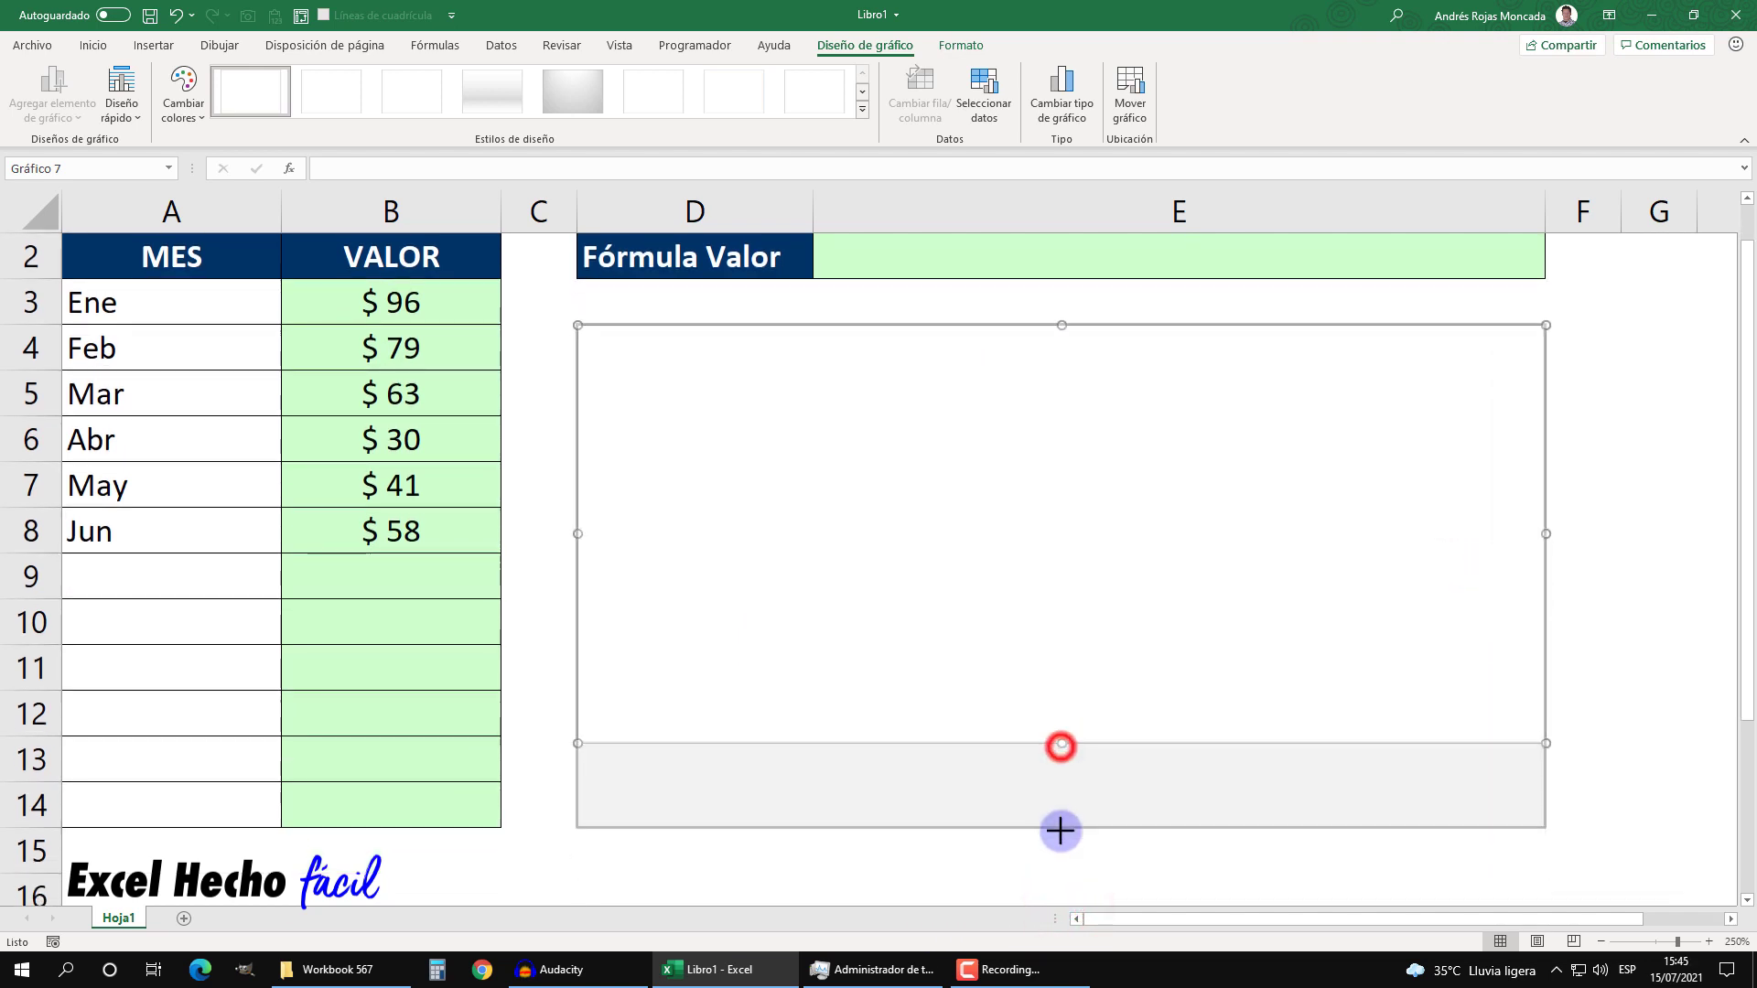
pyautogui.scroll(1, 930, 707)
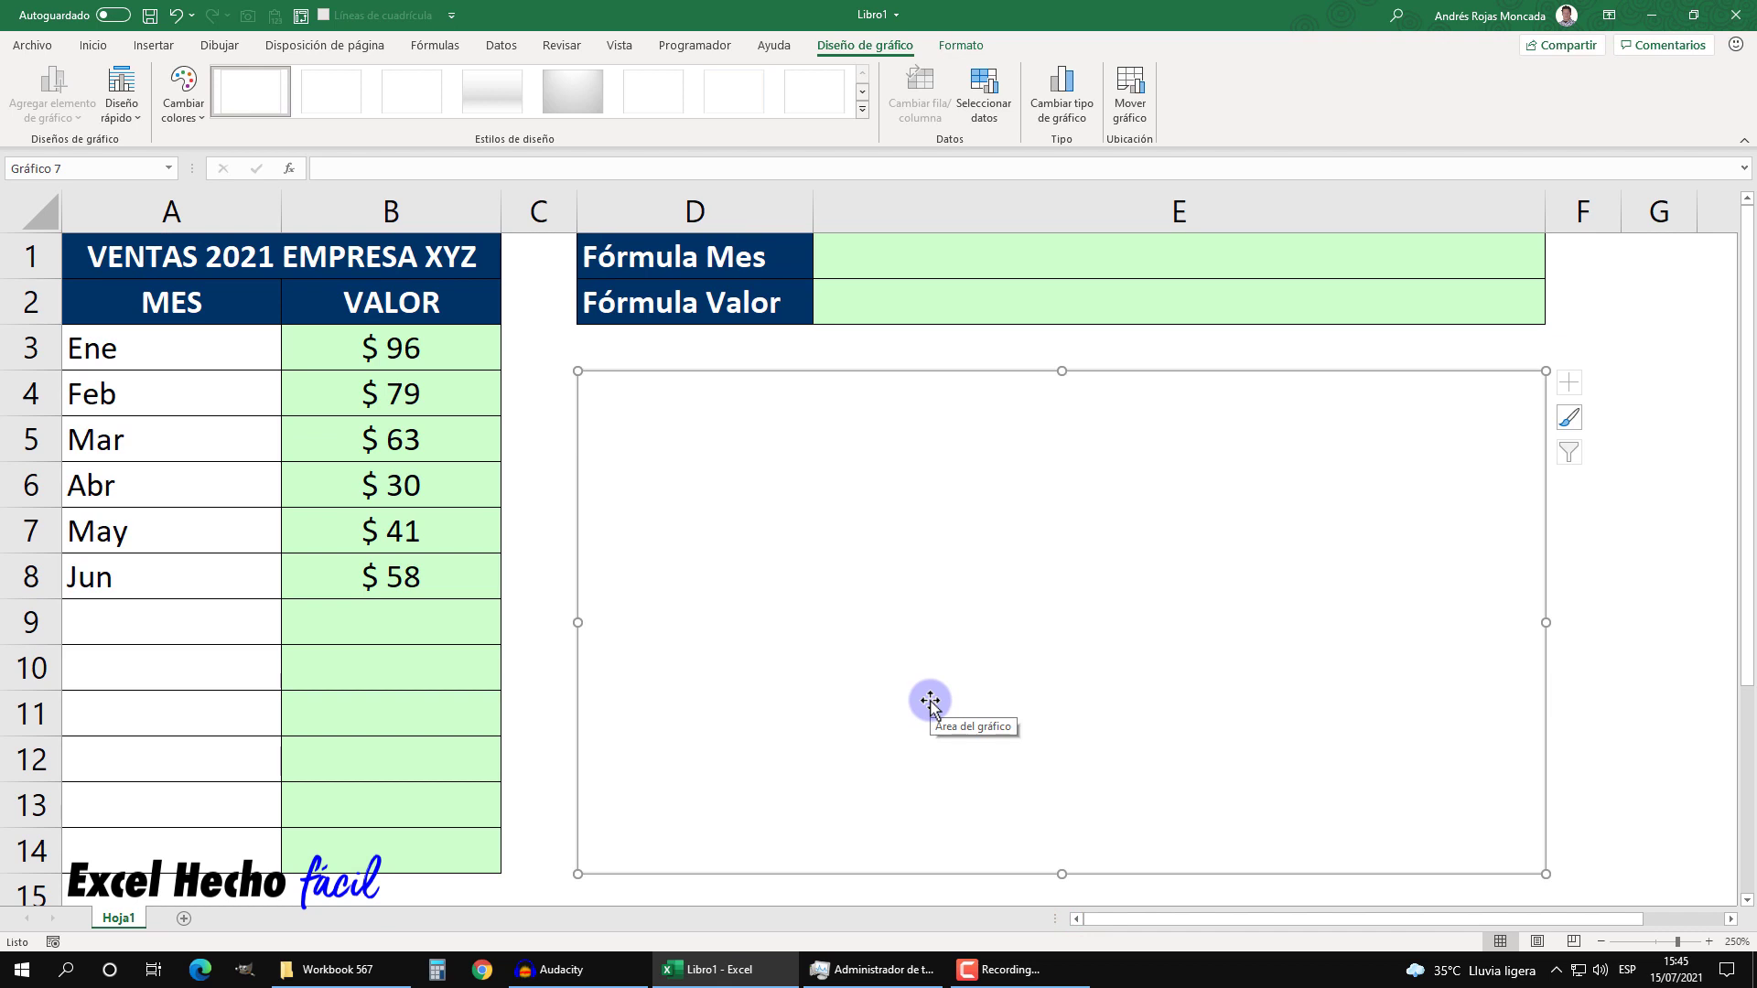
pyautogui.rightClick(715, 513)
# Step: In Seleccionar datos, add a series whose values are Hoja1!$B$3:$B$14
pyautogui.click(777, 613)
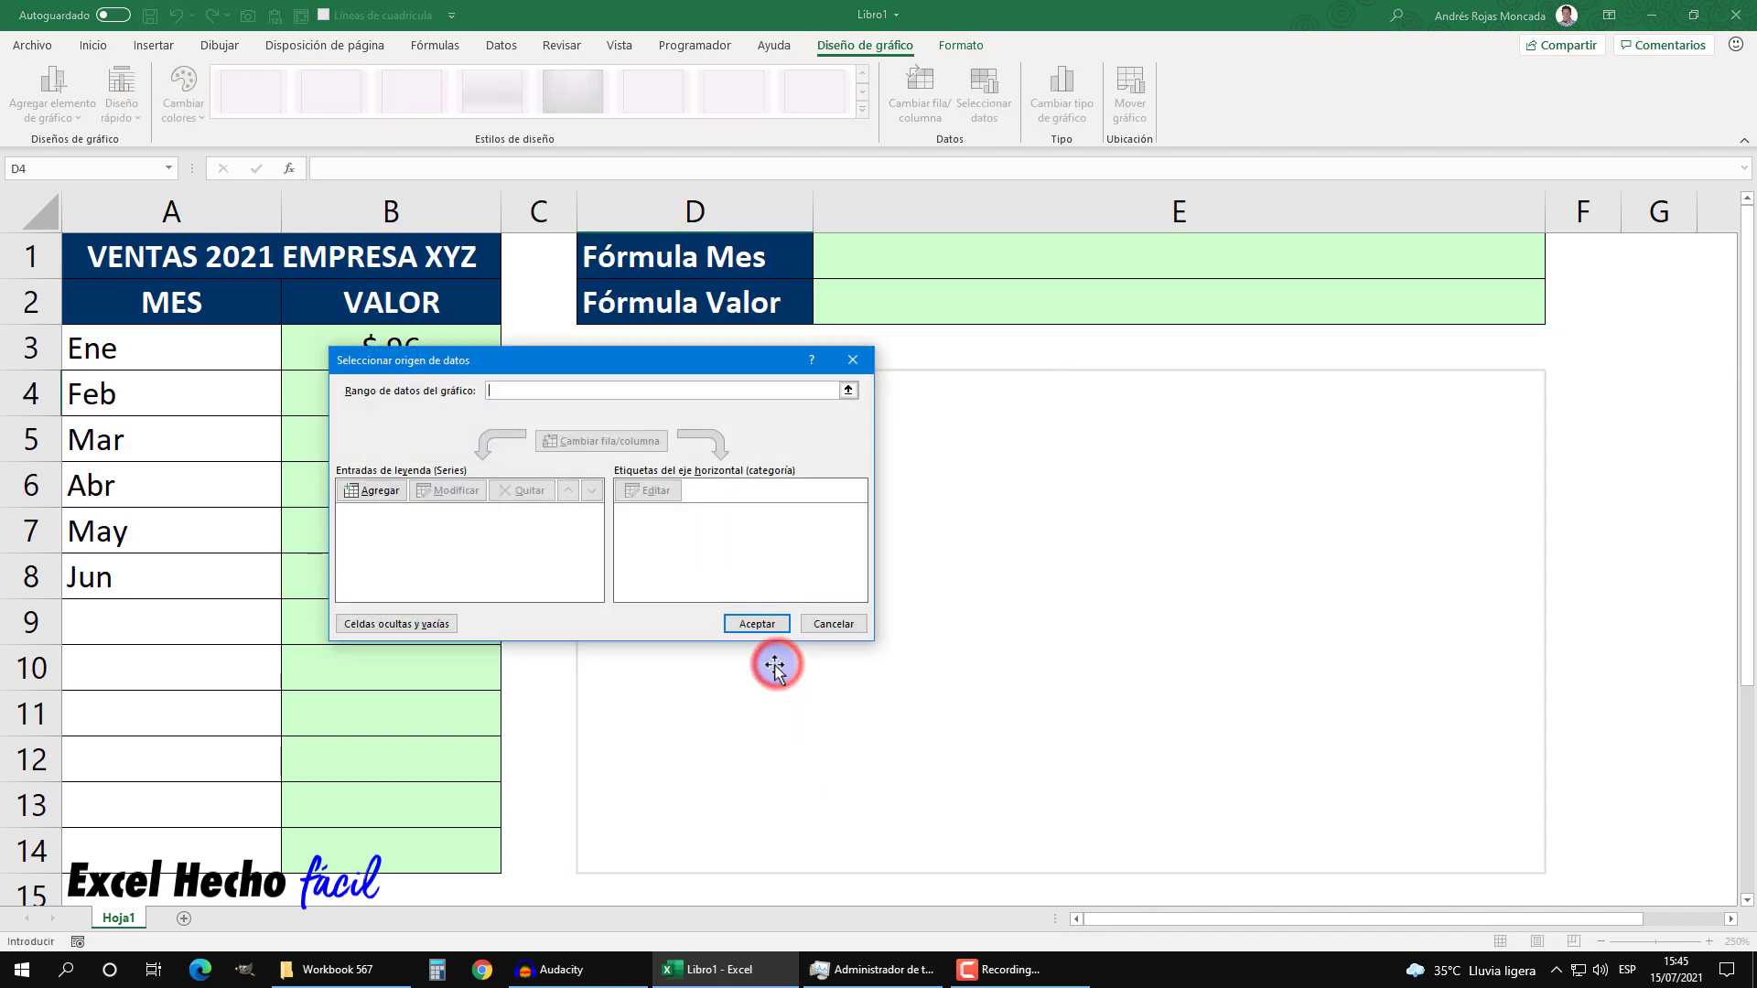
pyautogui.moveTo(504, 366); pyautogui.dragTo(763, 397)
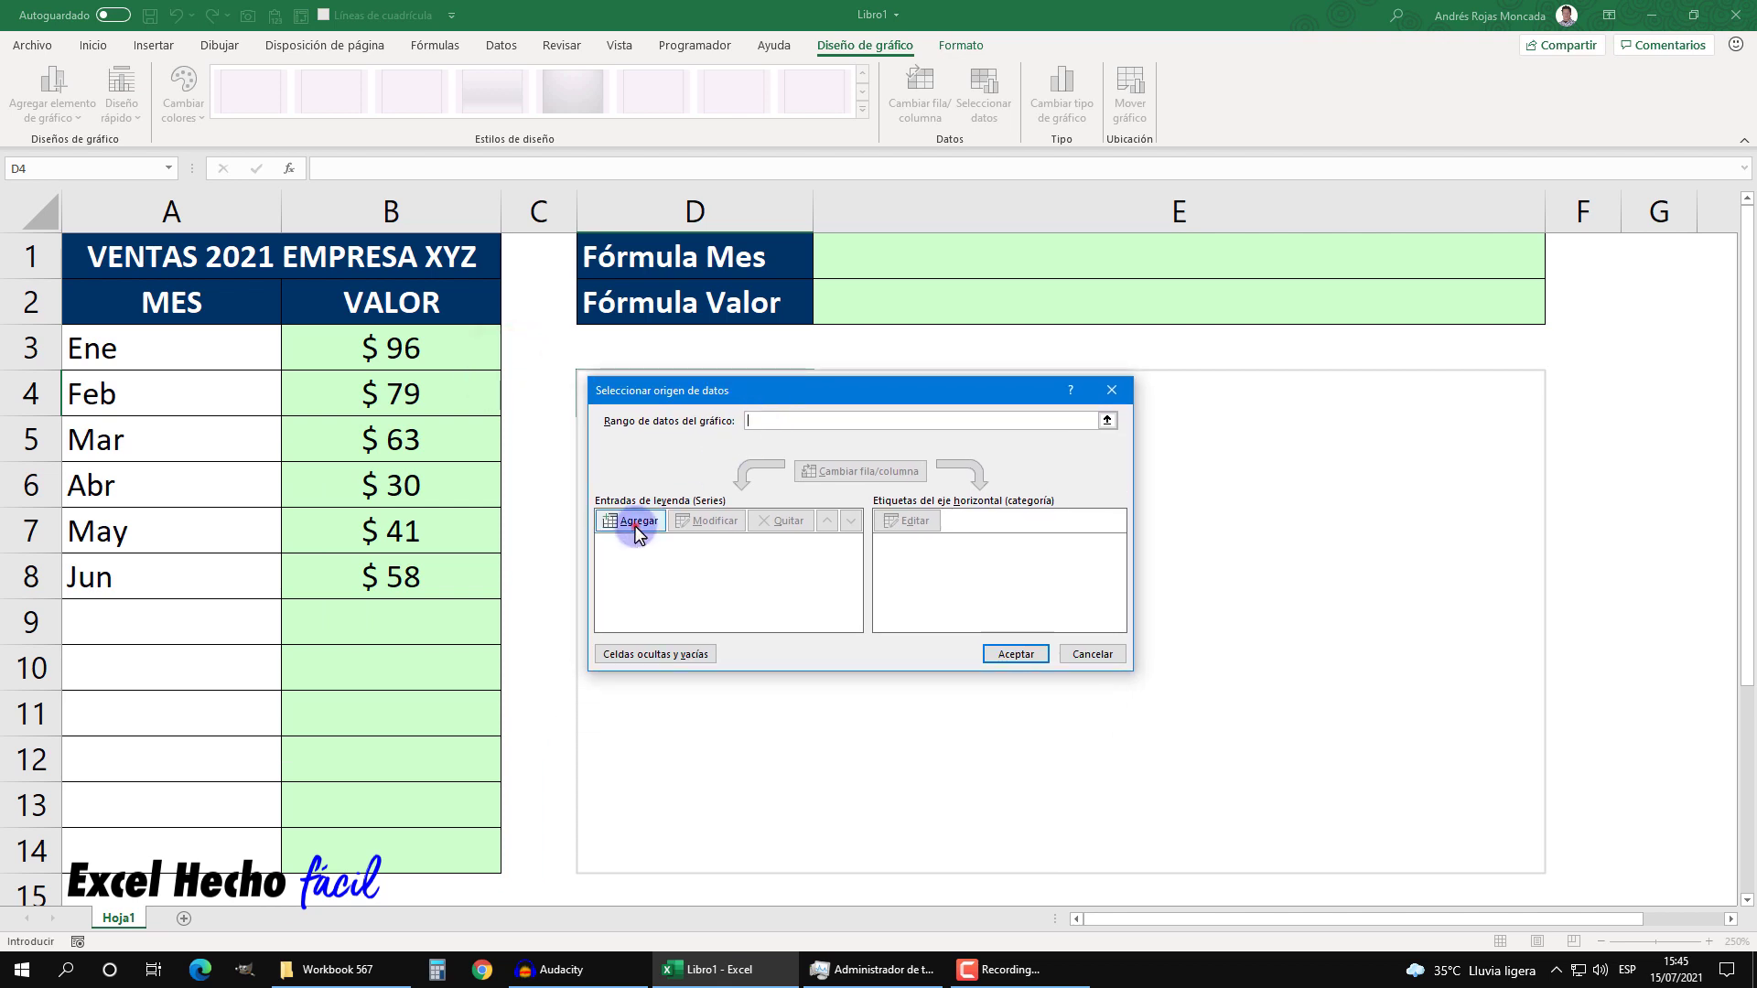
pyautogui.click(638, 521)
pyautogui.click(537, 483)
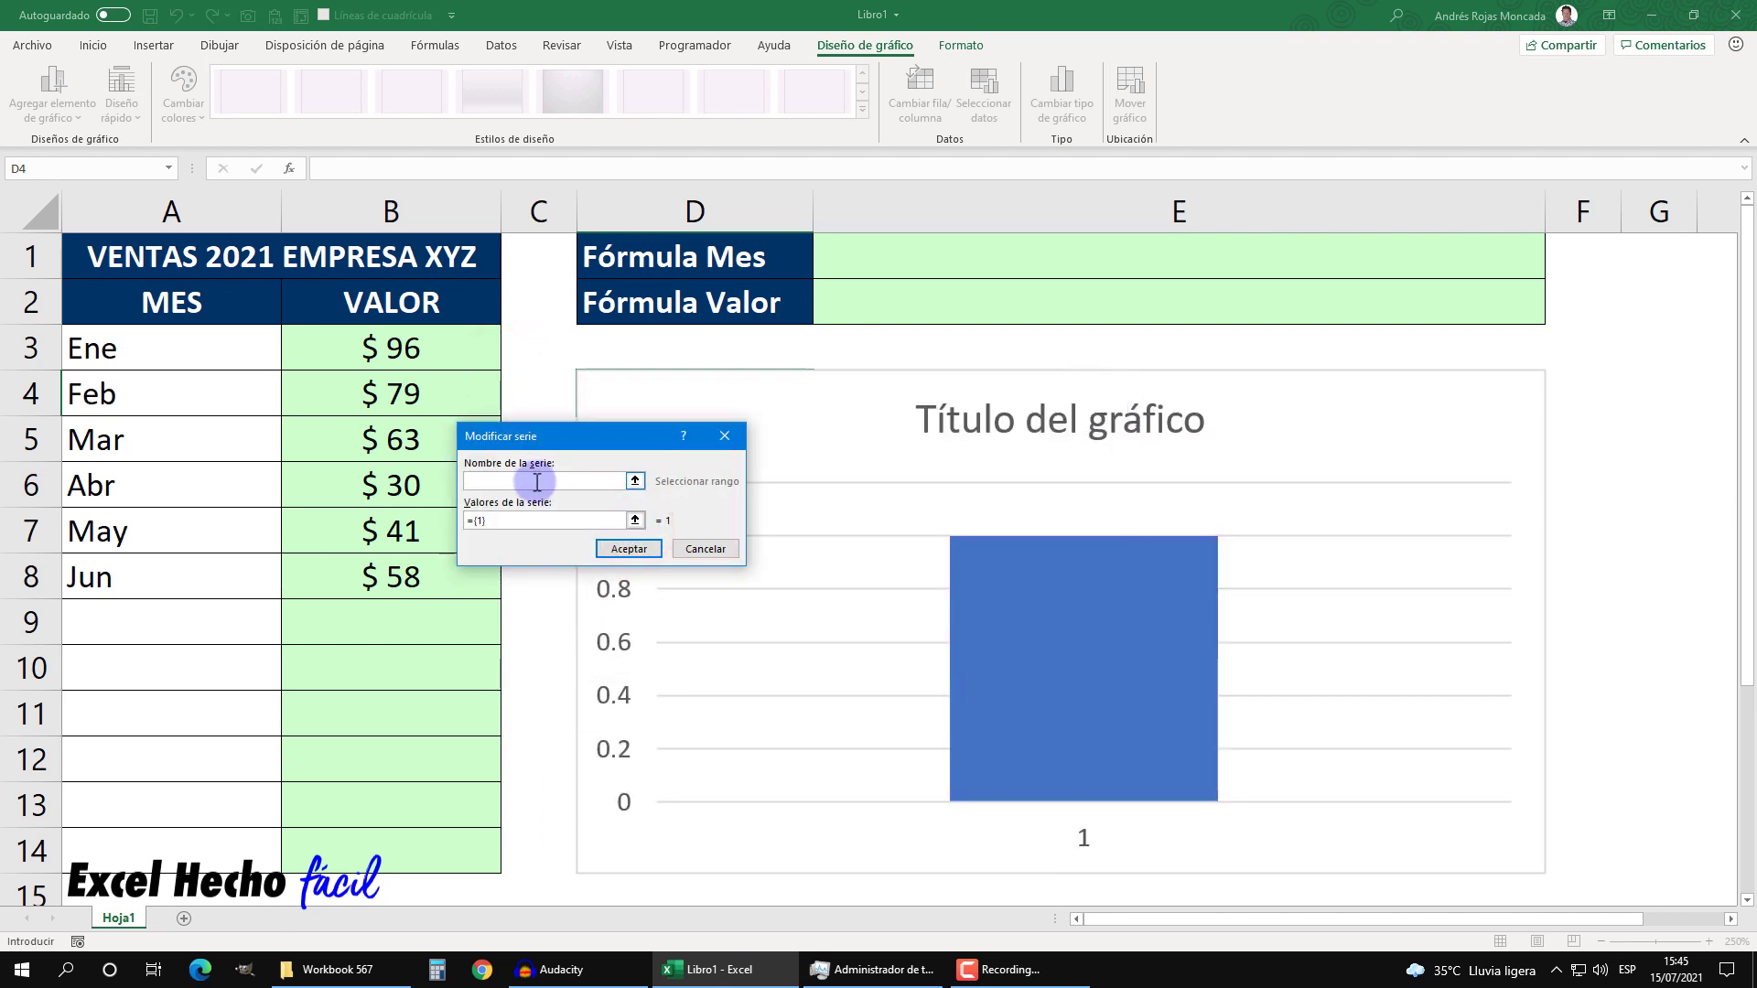
pyautogui.click(634, 520)
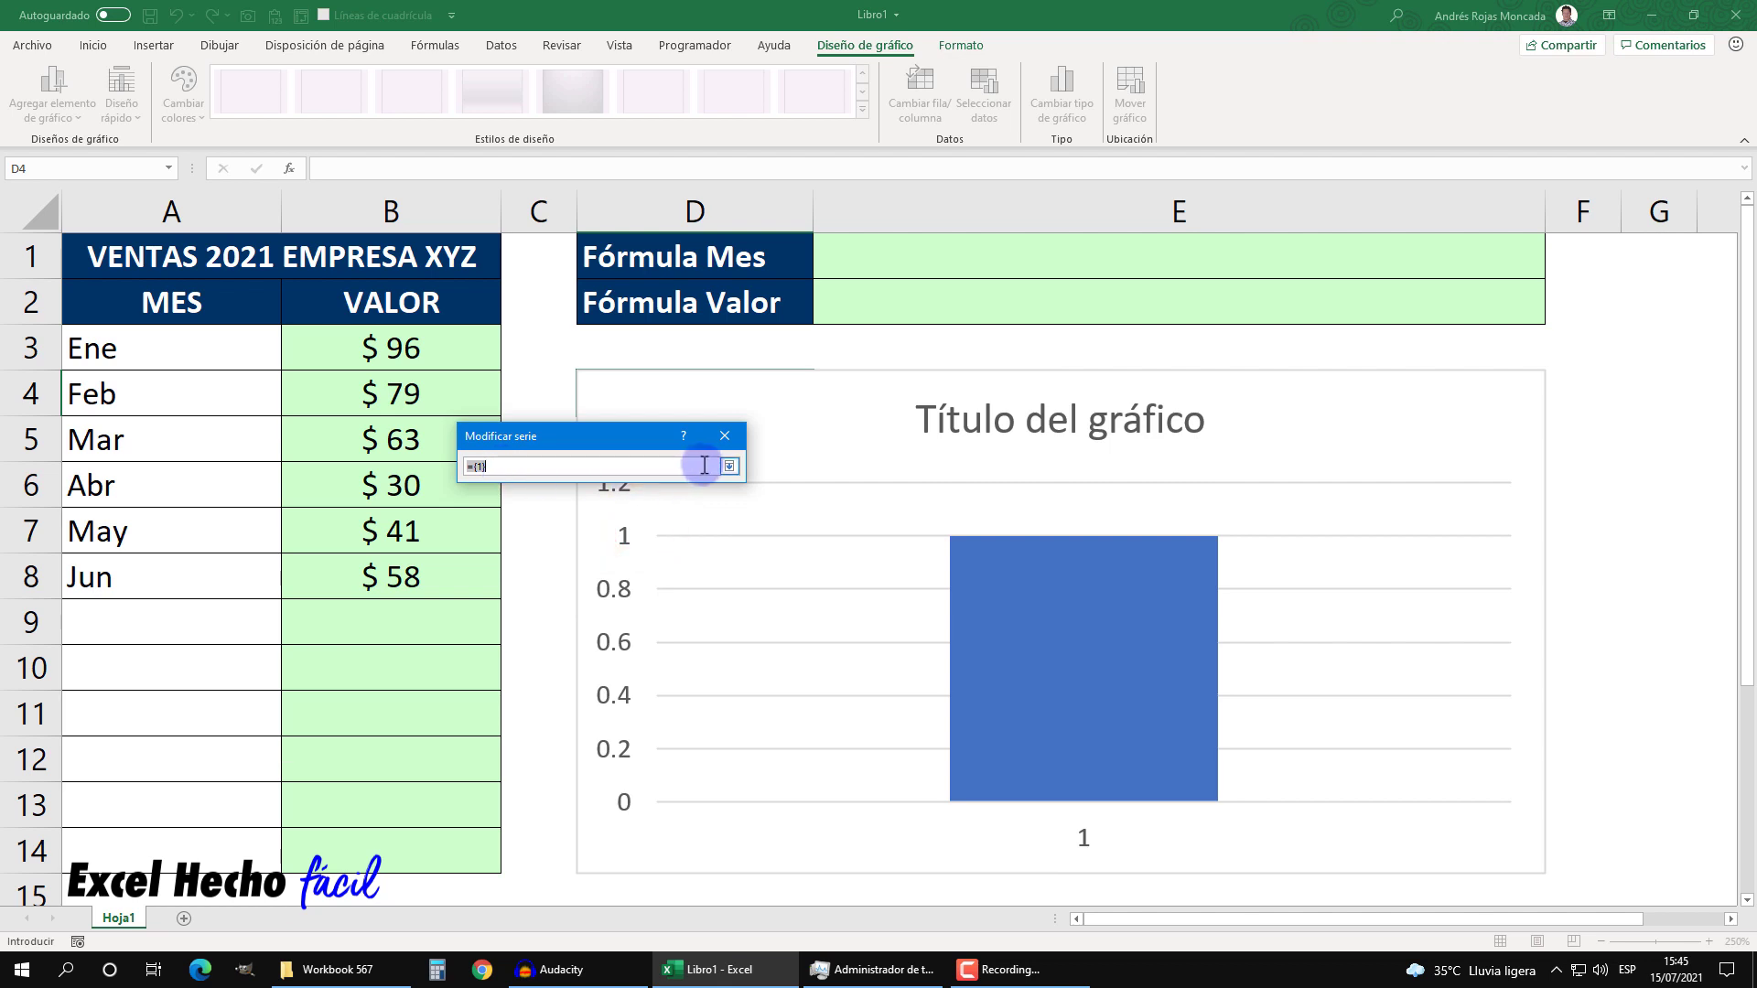
pyautogui.moveTo(462, 351); pyautogui.dragTo(451, 861)
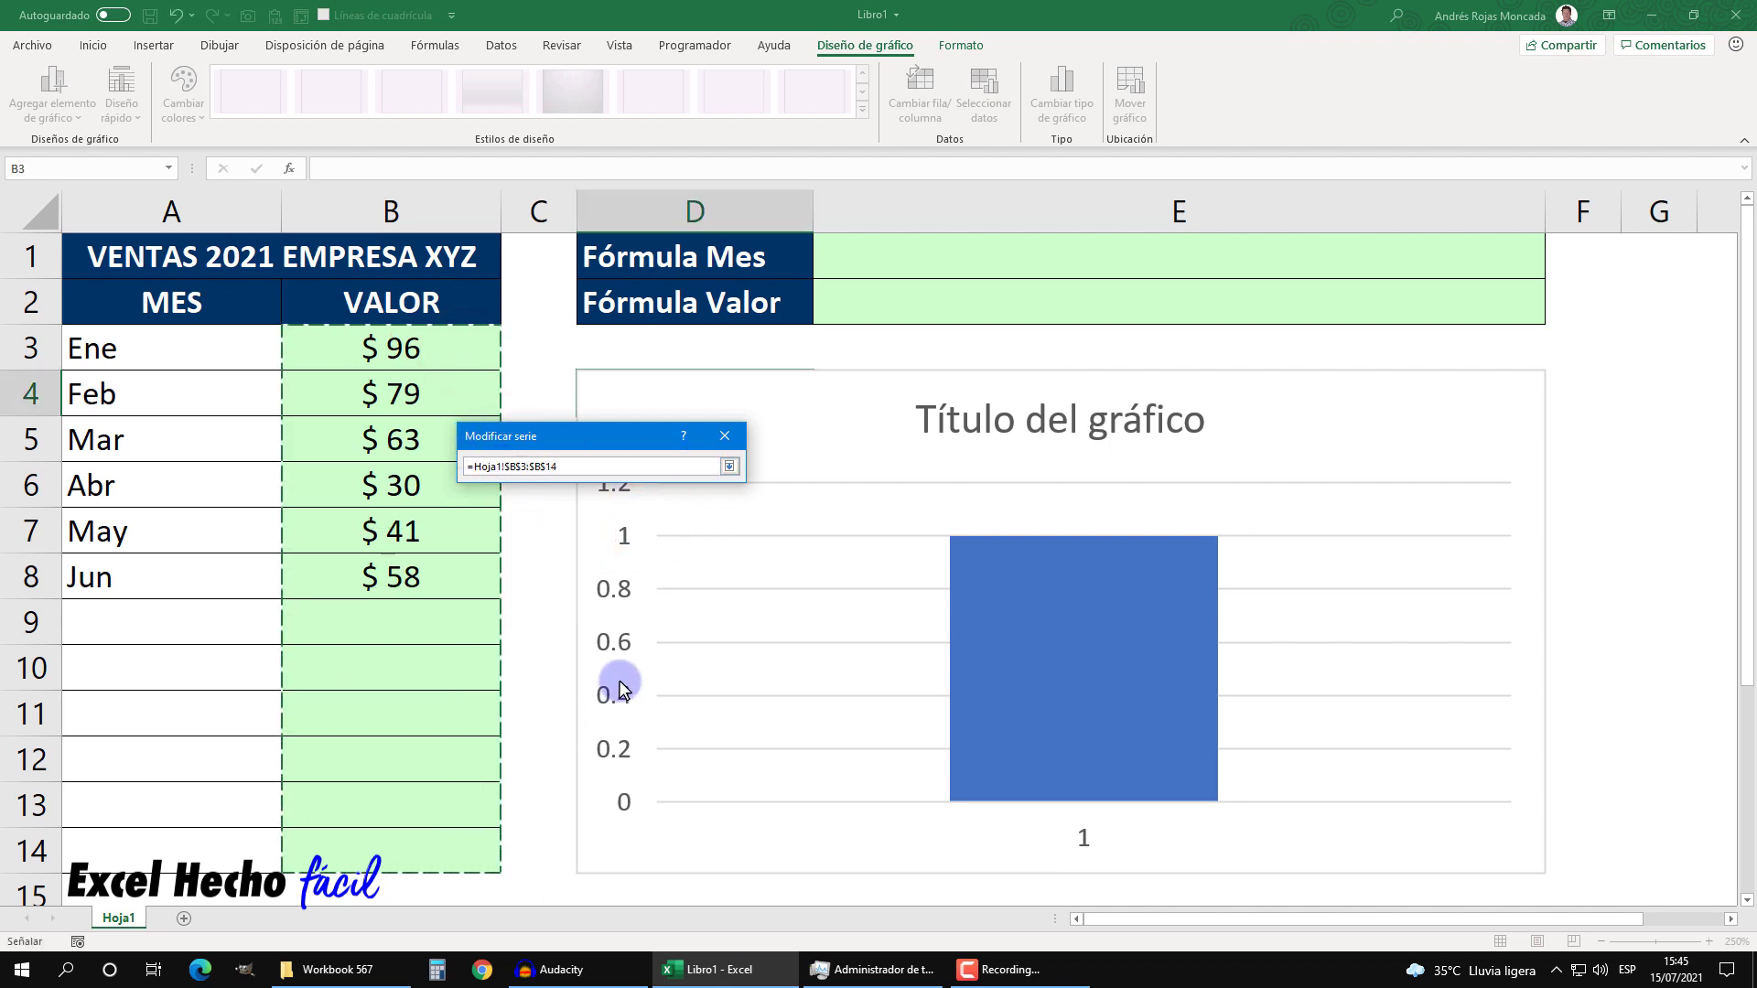
pyautogui.click(728, 466)
pyautogui.click(628, 548)
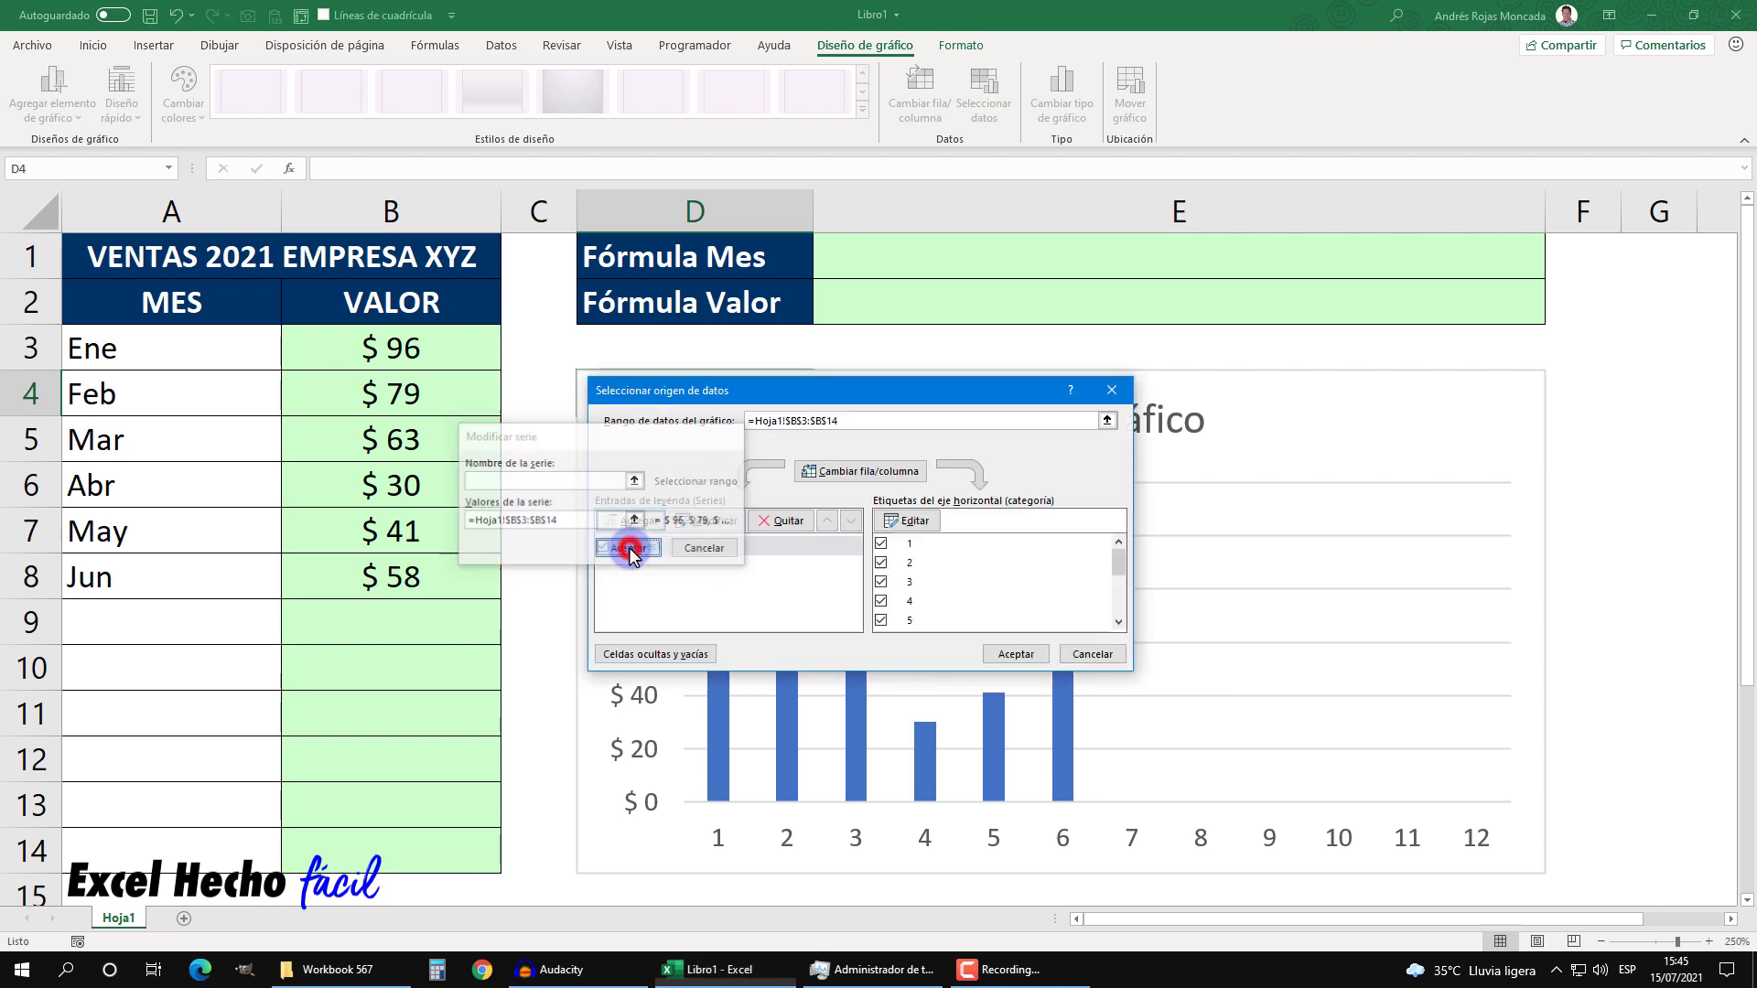
# Step: Set the horizontal axis labels to months Hoja1!$A$3:$A$14 and apply the data source
pyautogui.click(893, 529)
pyautogui.click(630, 491)
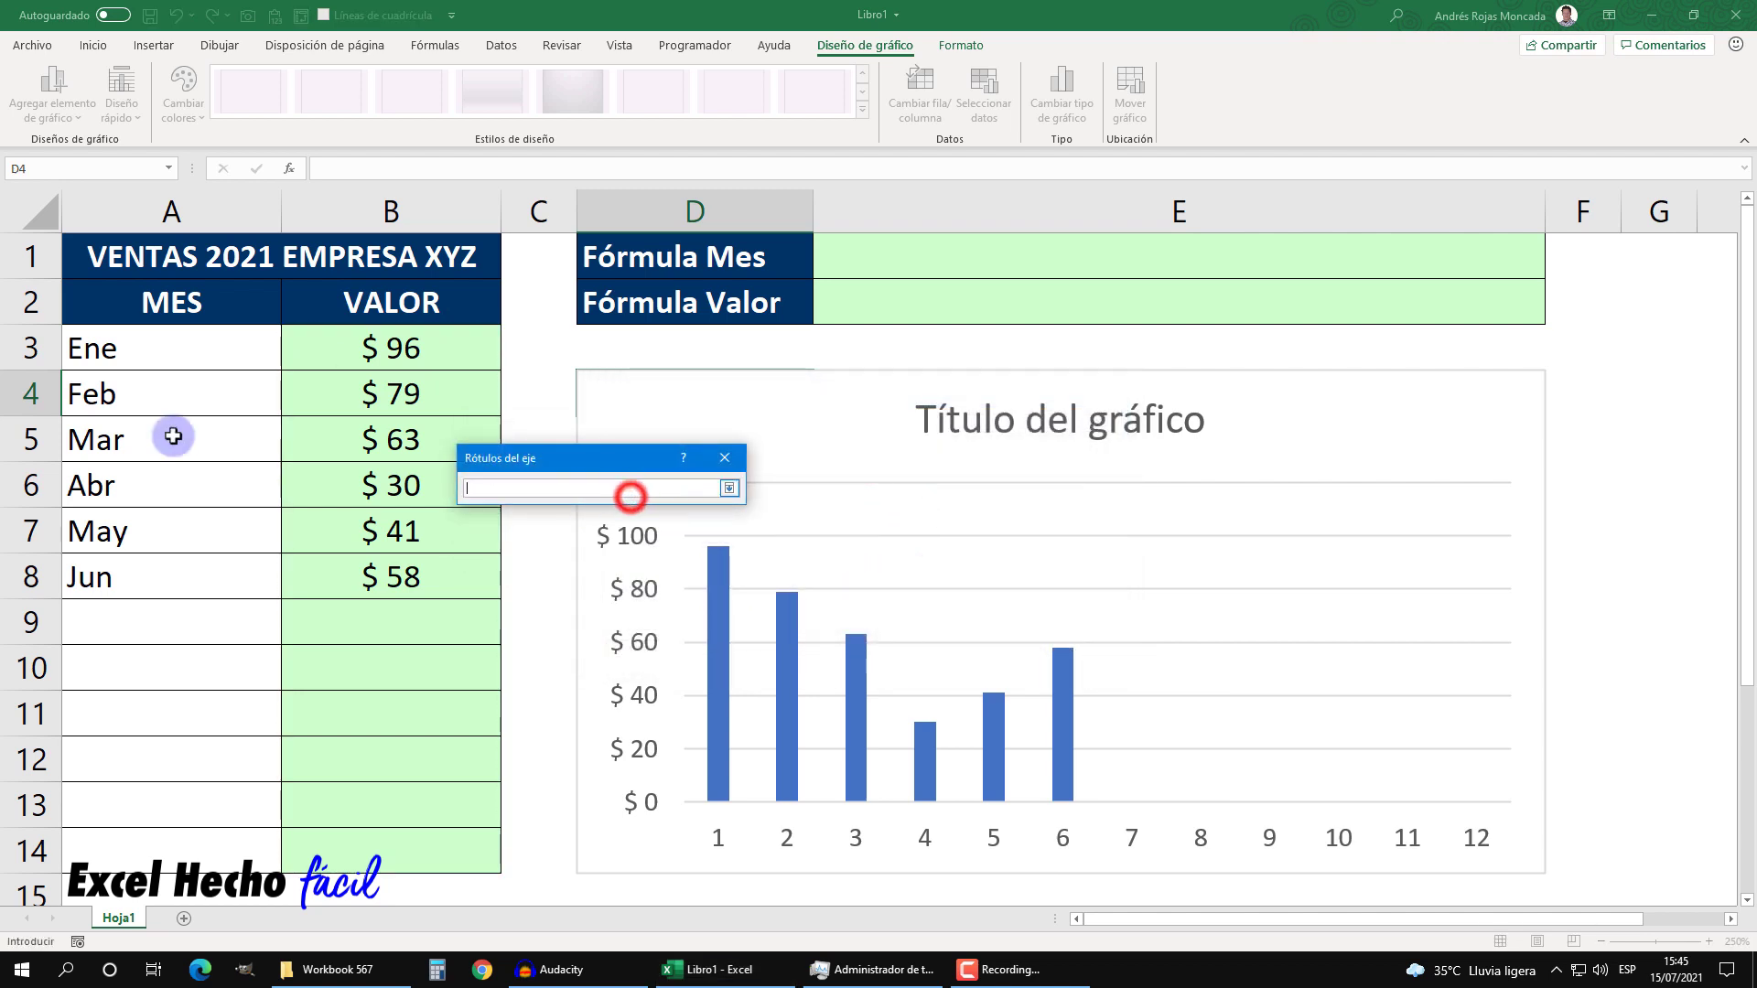
pyautogui.moveTo(156, 347); pyautogui.dragTo(169, 847)
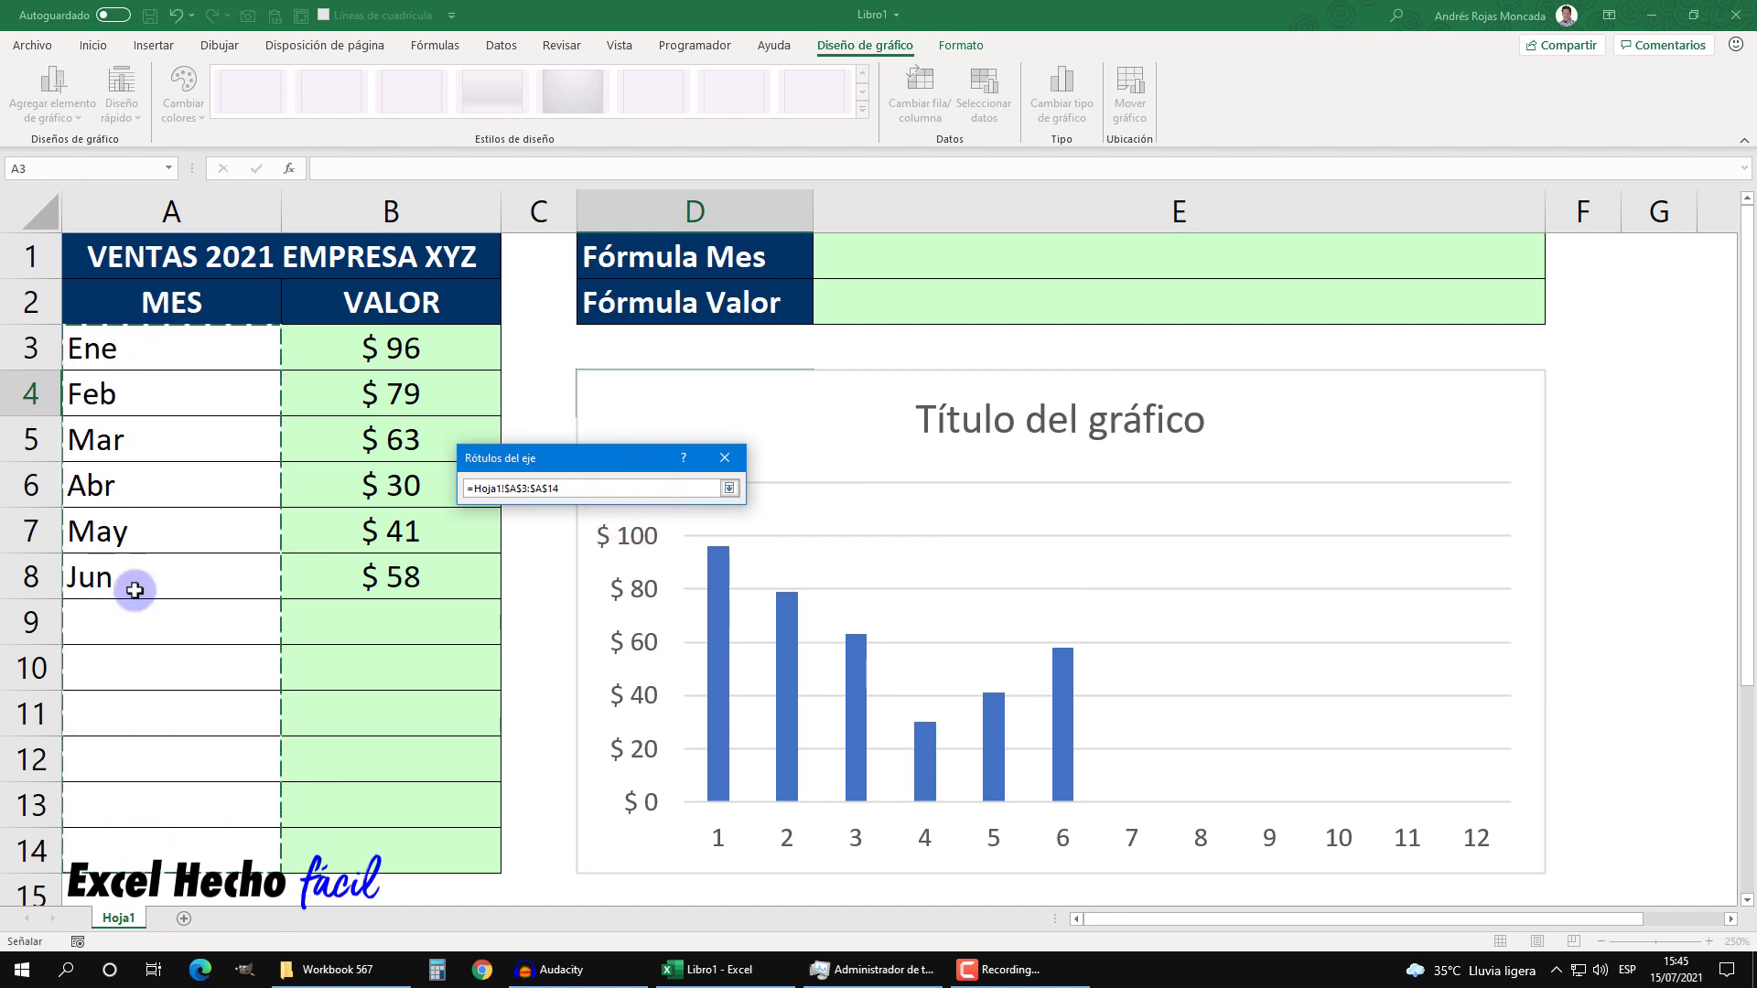
pyautogui.click(728, 488)
pyautogui.click(646, 527)
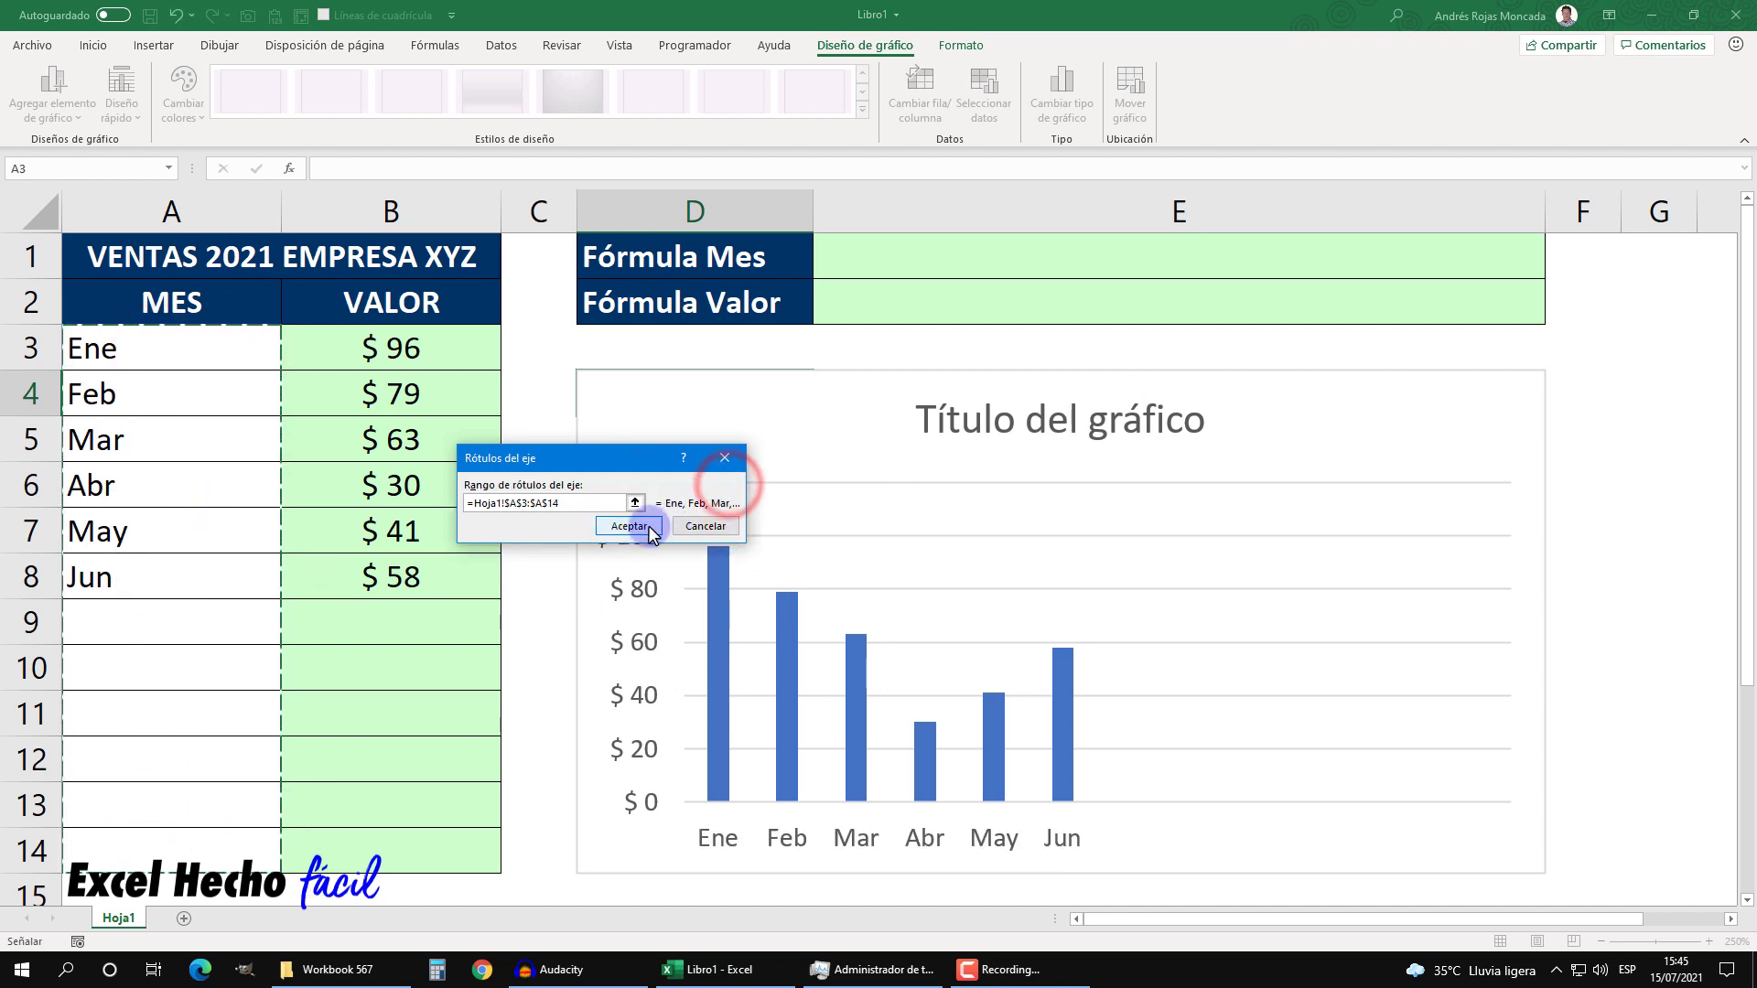
pyautogui.click(1016, 654)
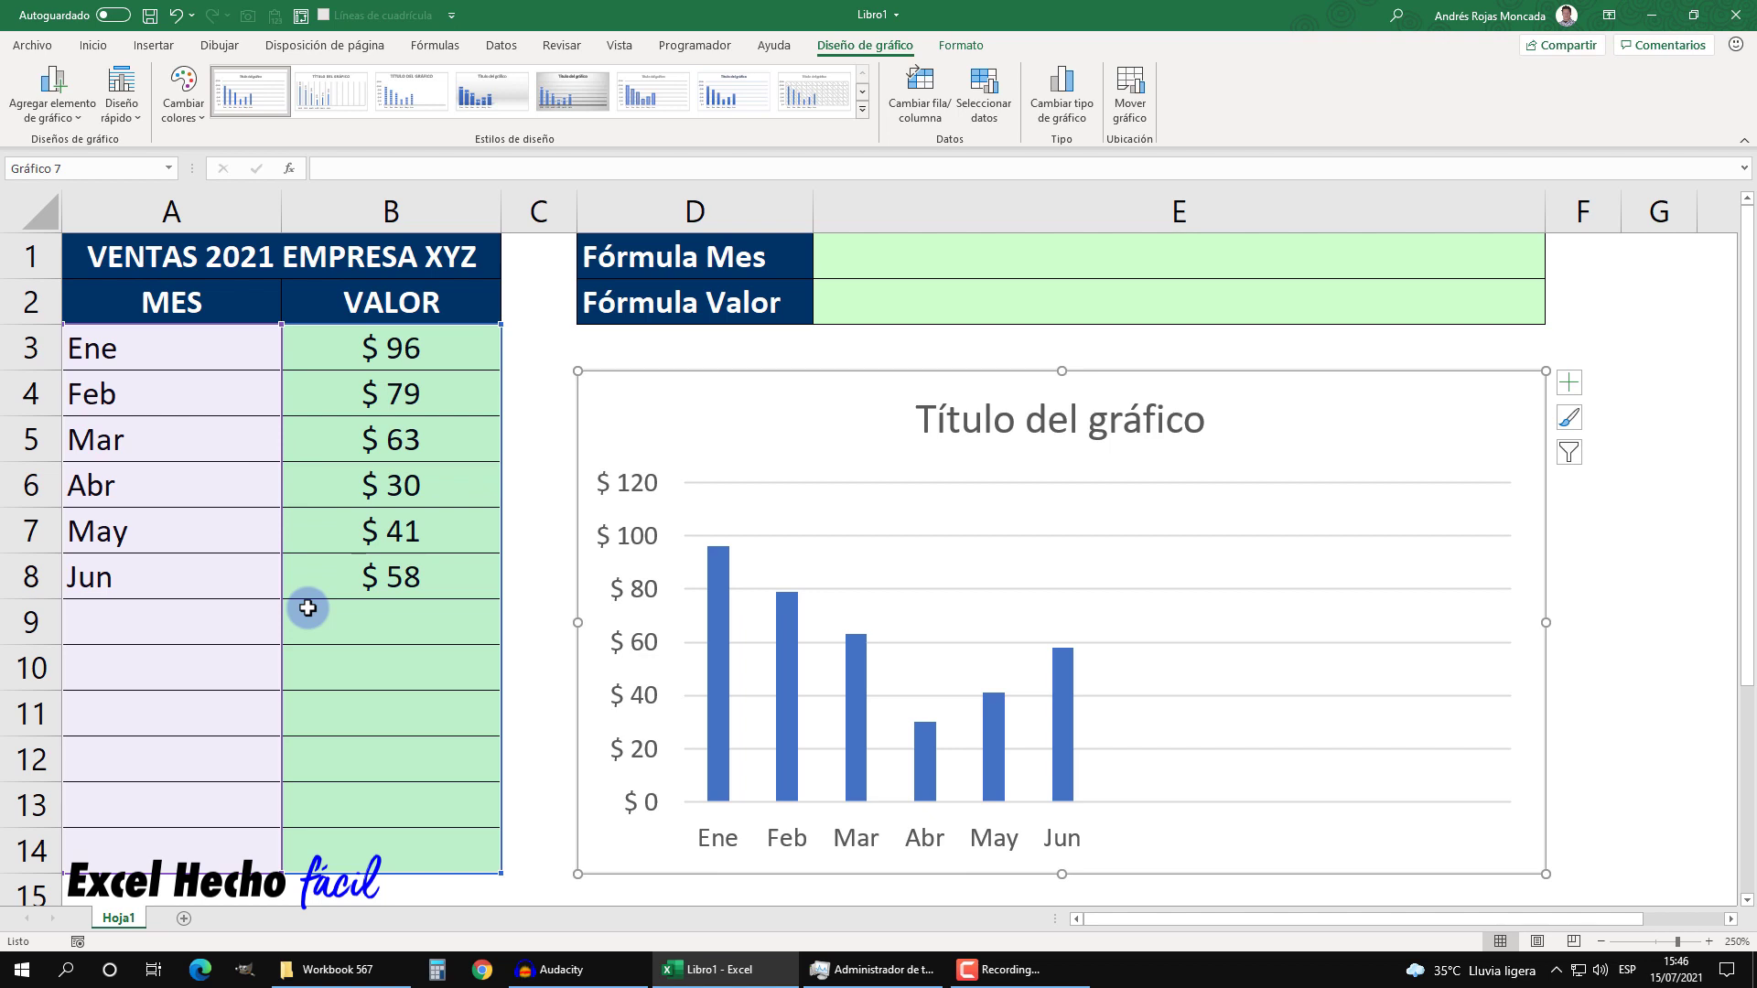
pyautogui.moveTo(155, 353); pyautogui.dragTo(378, 573)
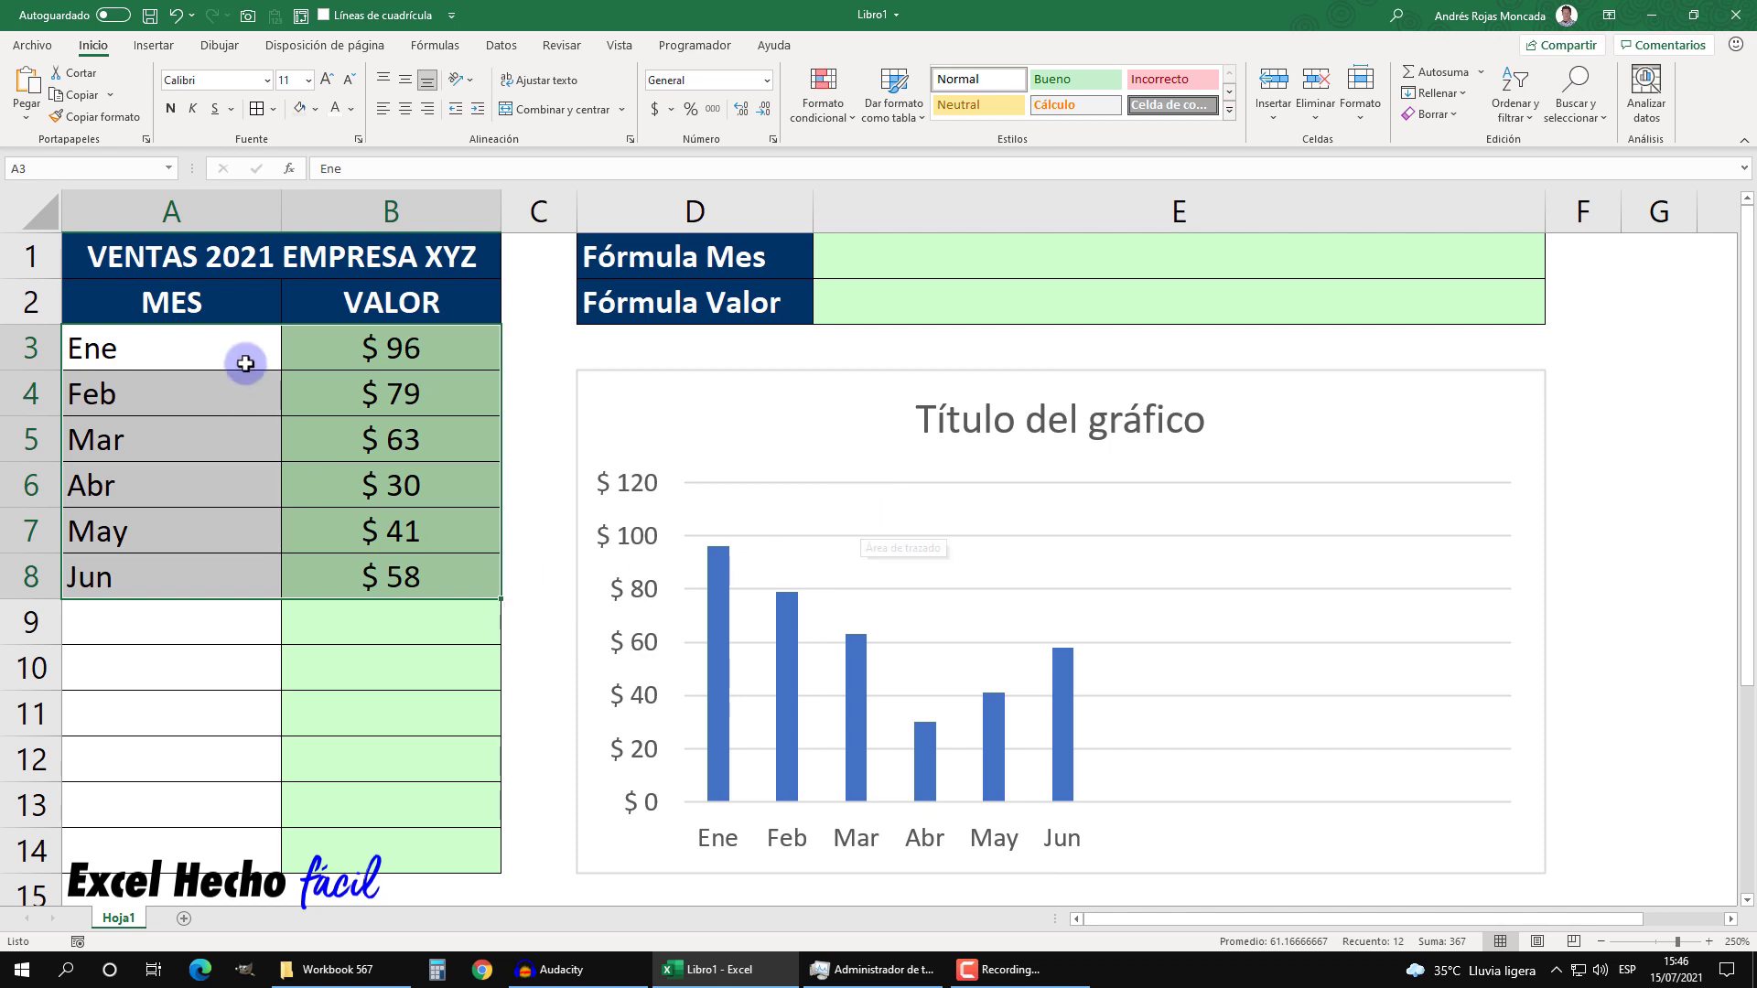
pyautogui.moveTo(401, 509)
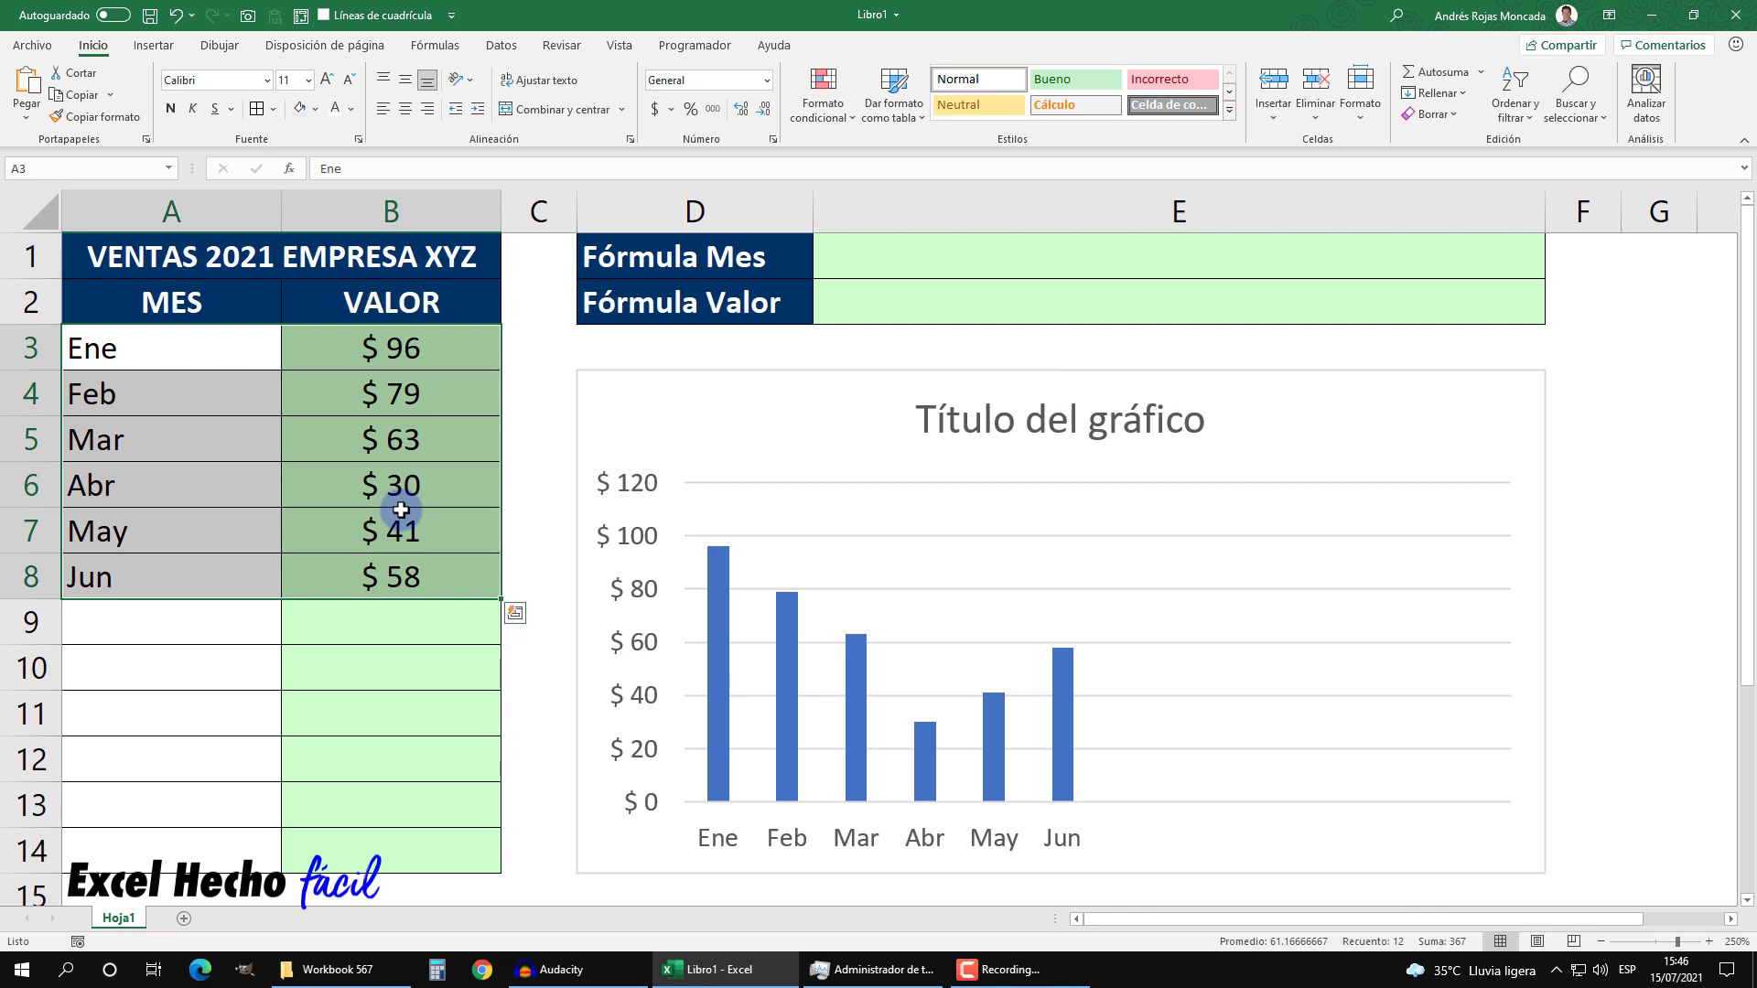
# Step: Start the E1 formula as =A3:A3 and select its ending A3 for replacement
pyautogui.click(835, 262)
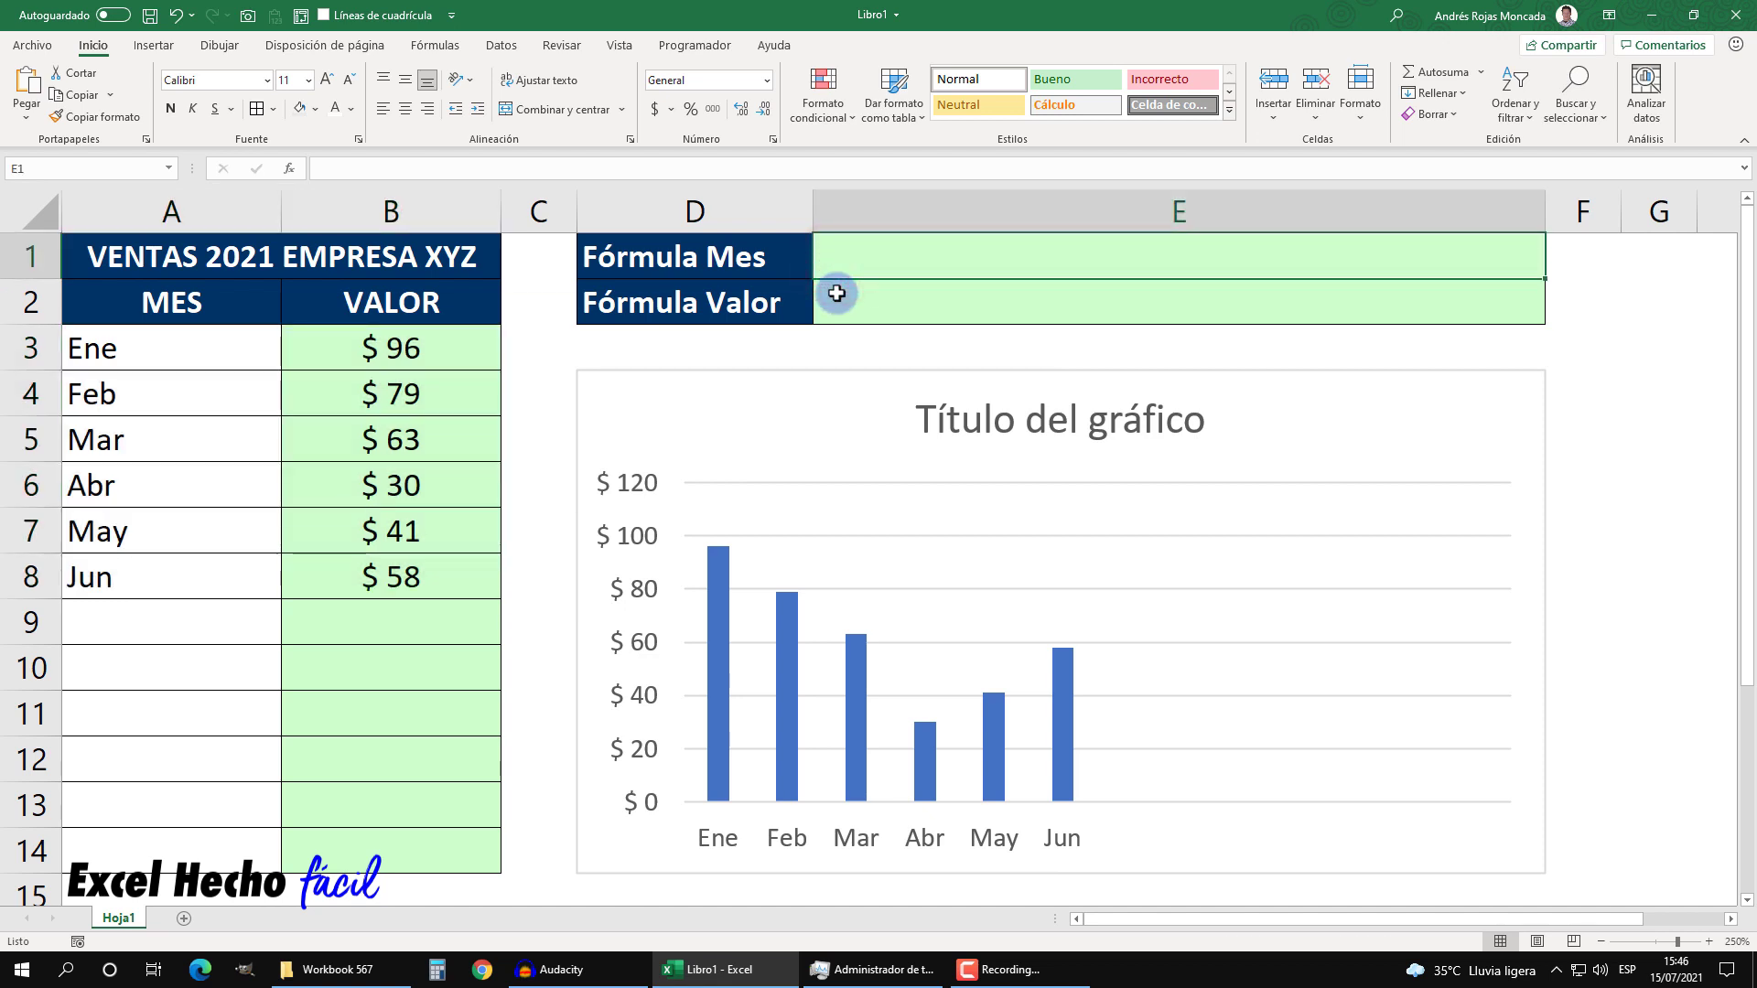
pyautogui.write('=')
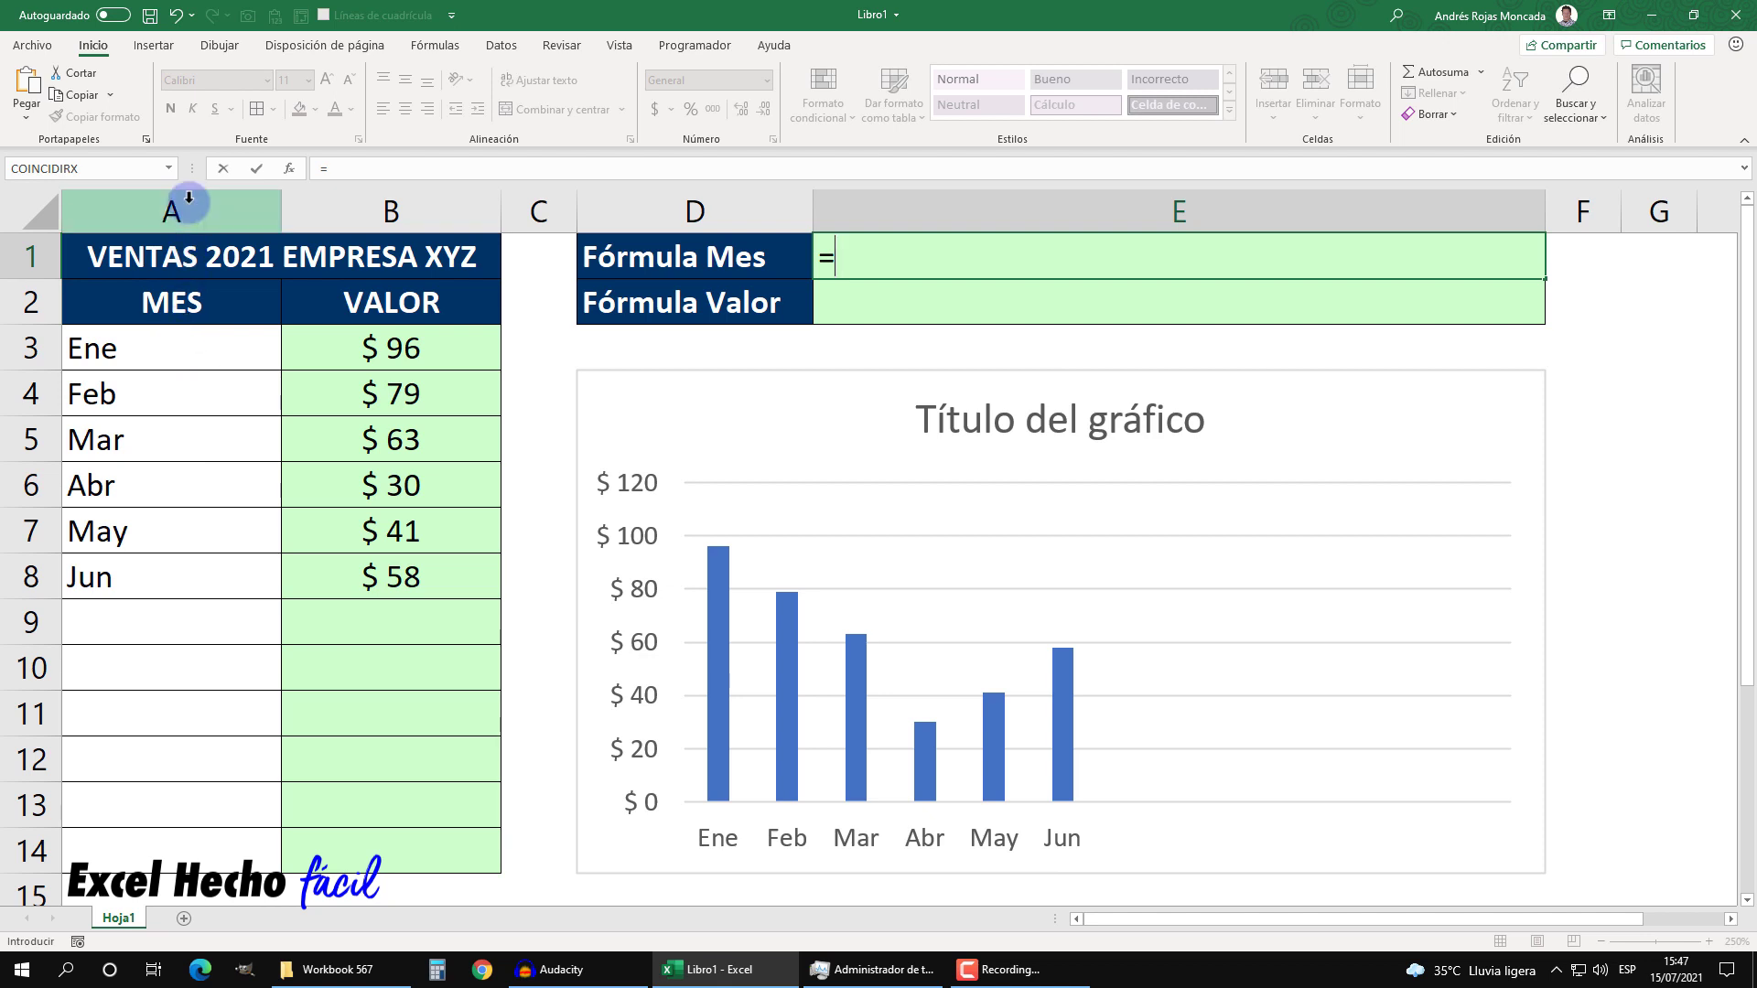
pyautogui.click(163, 349)
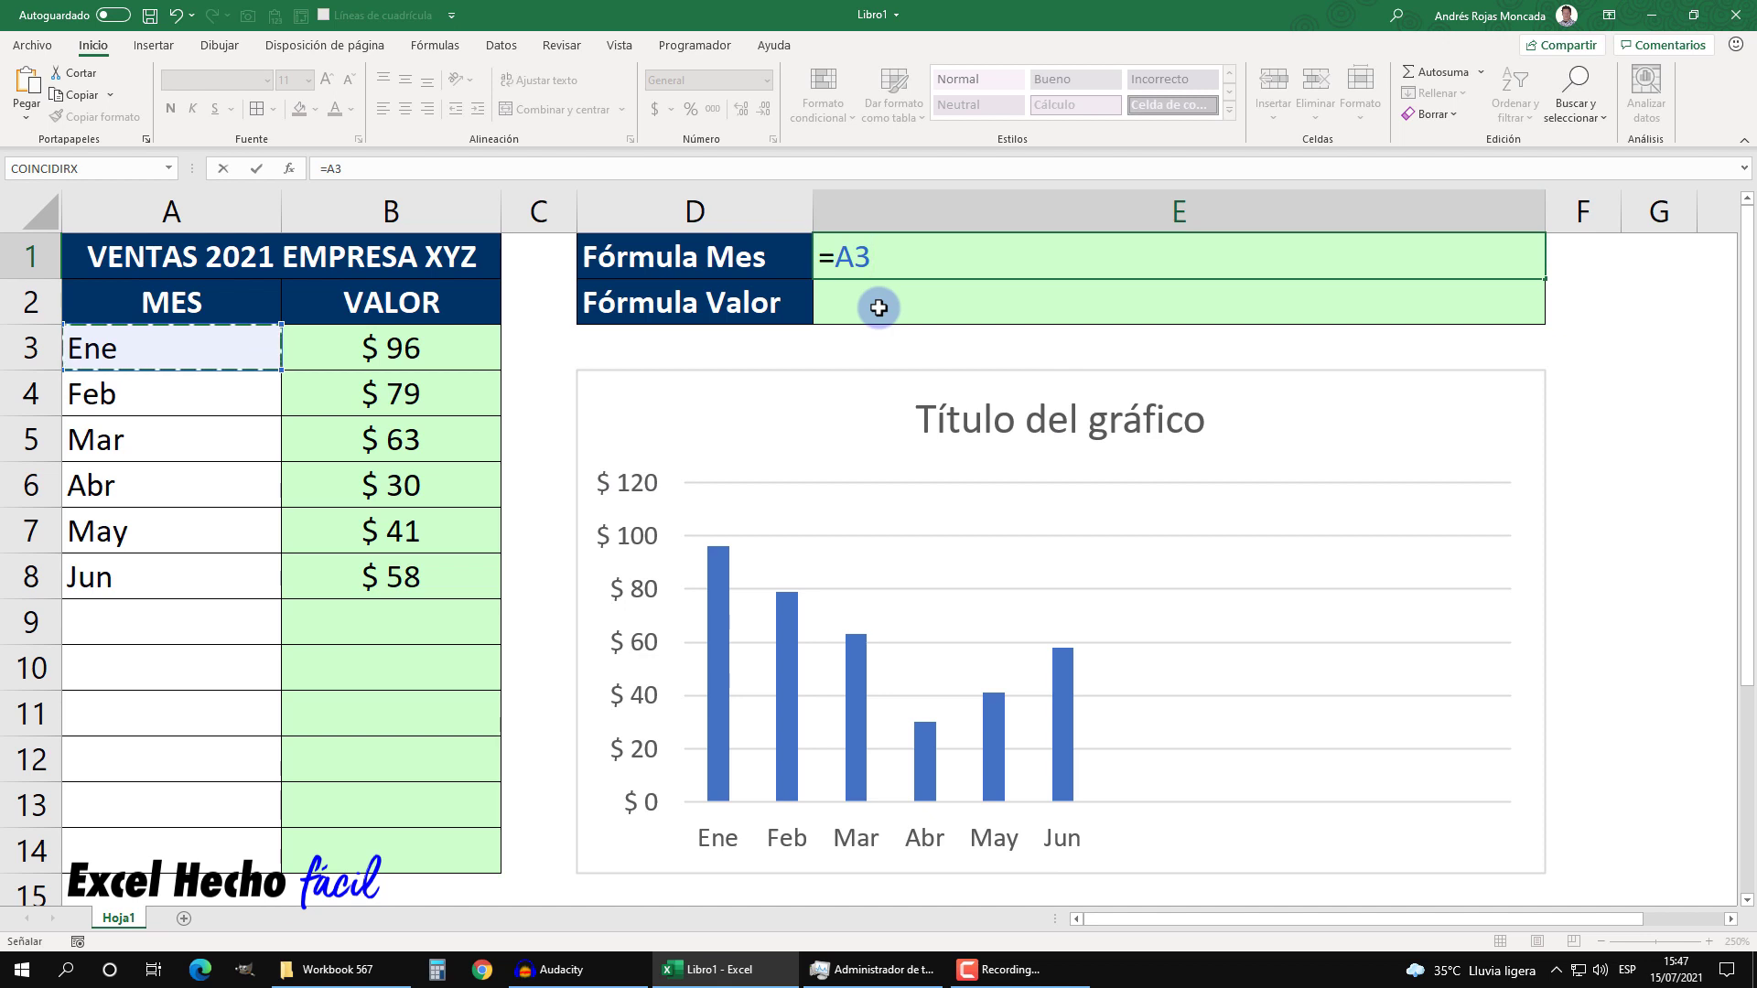
pyautogui.press('F8')
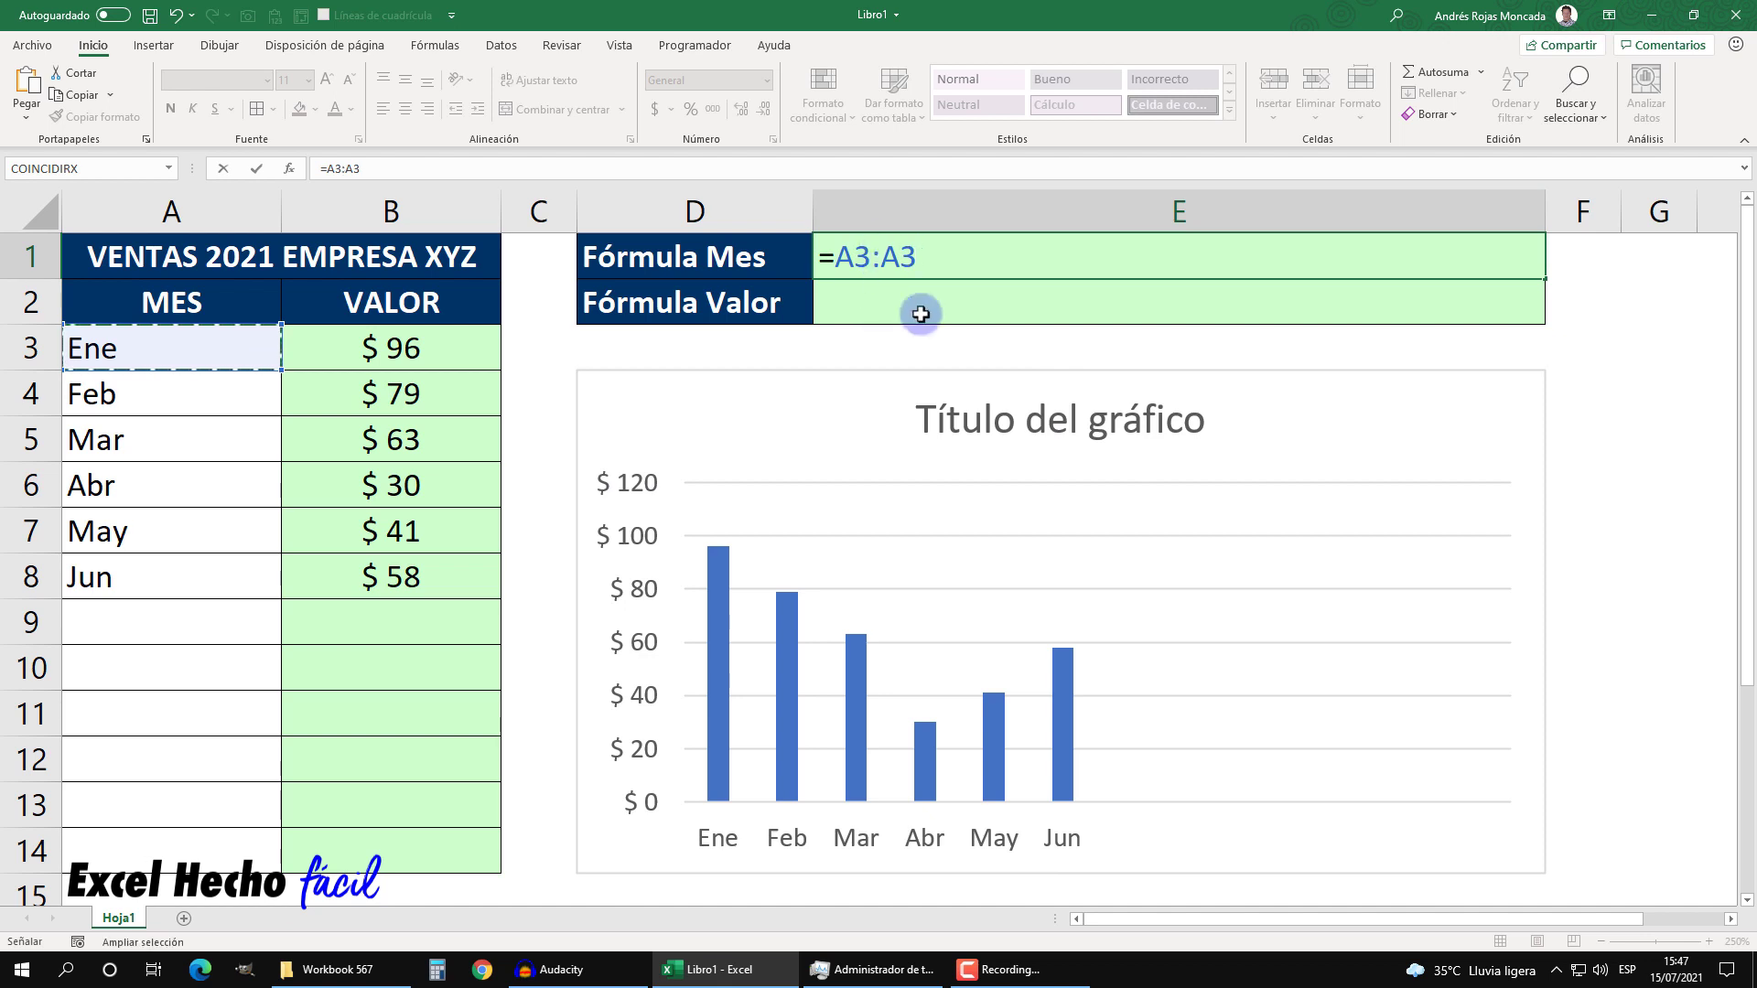
pyautogui.click(883, 258)
pyautogui.doubleClick(919, 258)
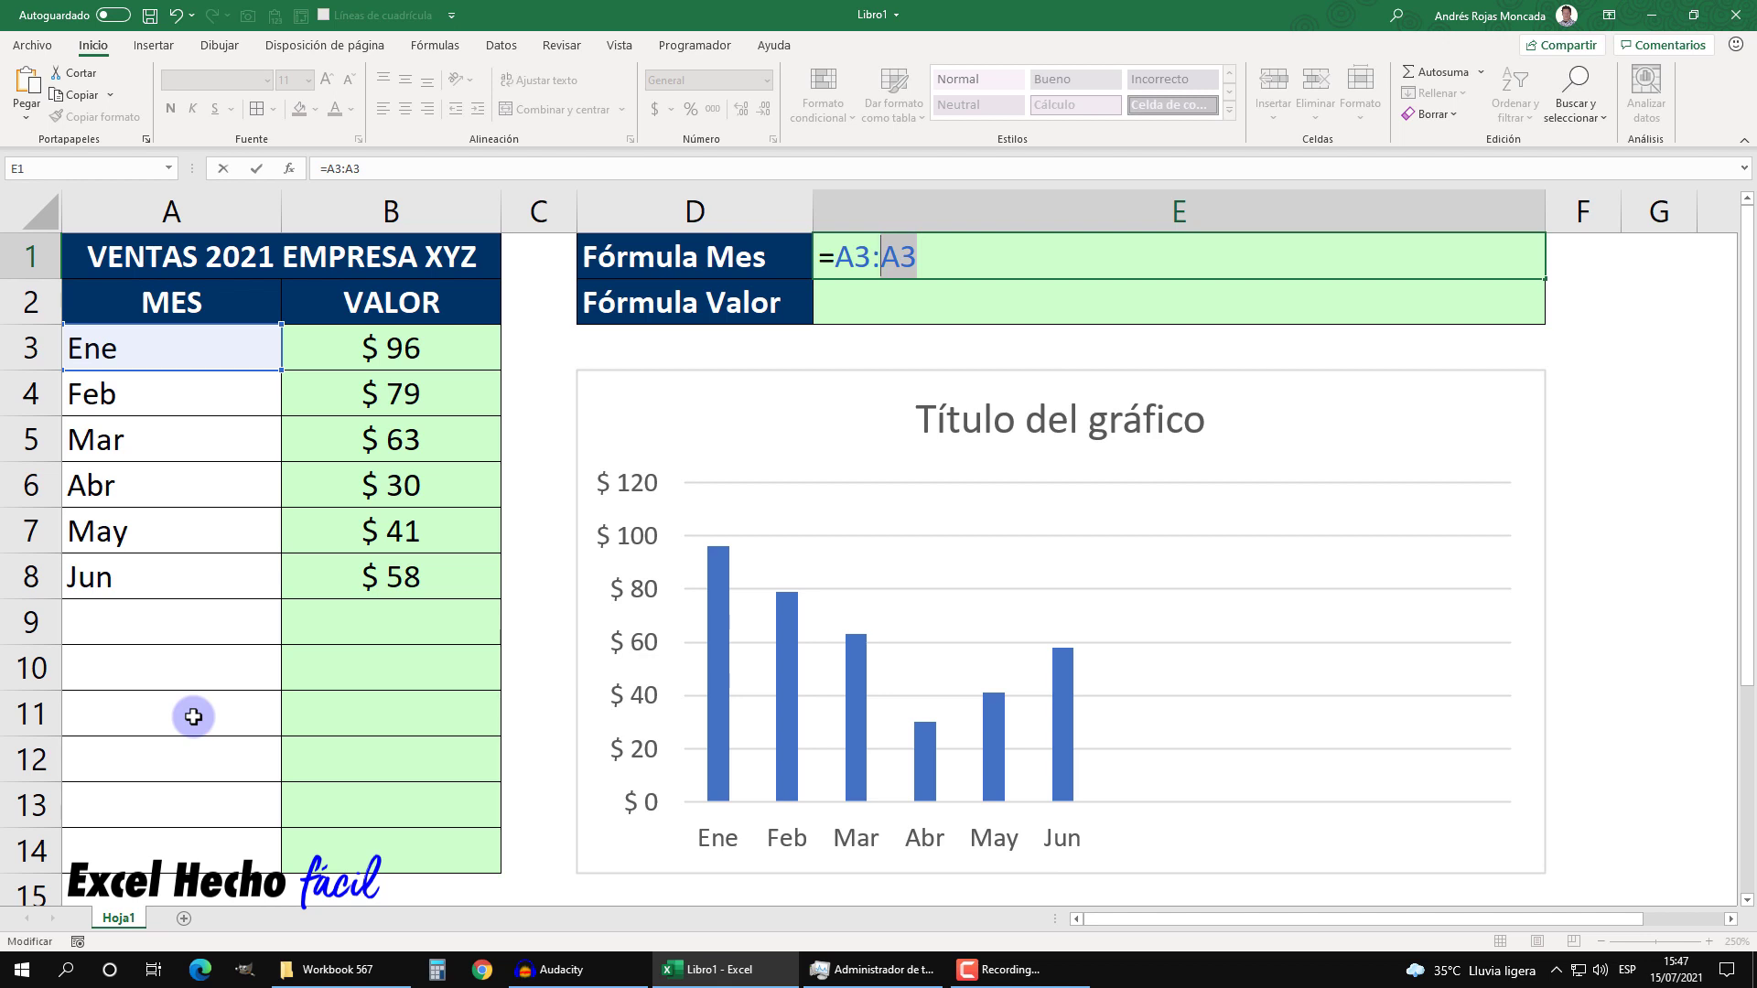
# Step: Replace the range end with INDICE(A3:A14,CONTARA(A3:A14)) in the E1 formula
pyautogui.write('ind')
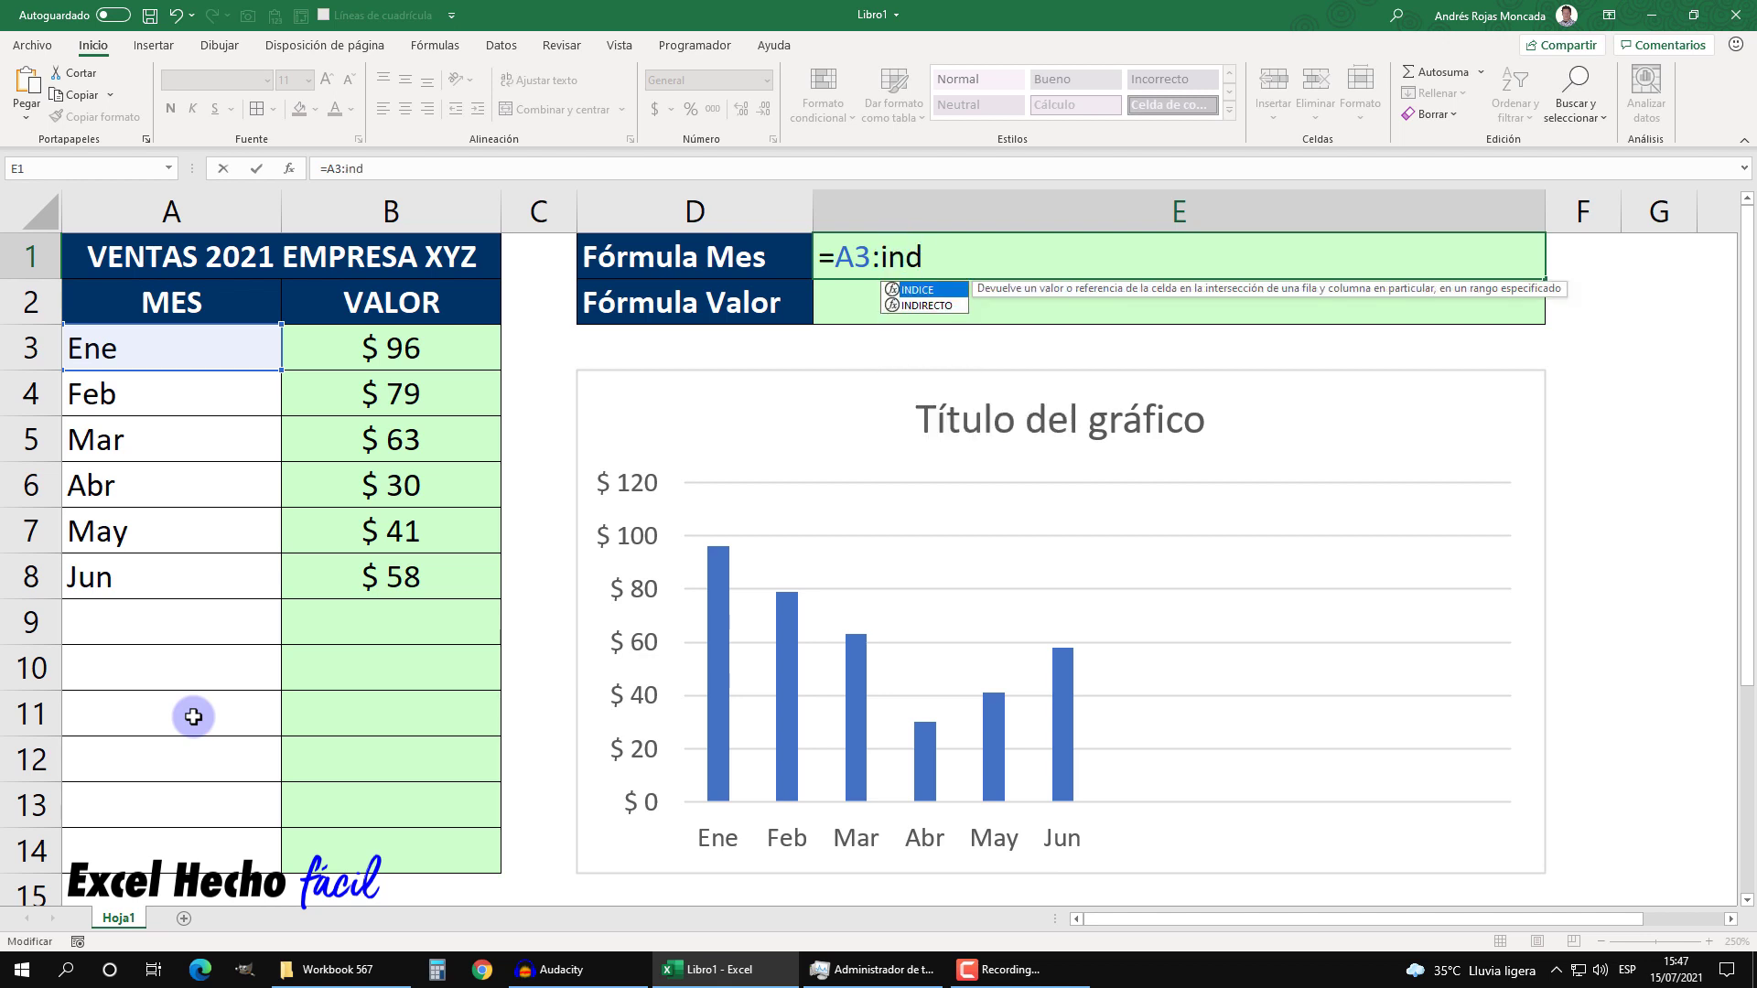
pyautogui.press('Tab')
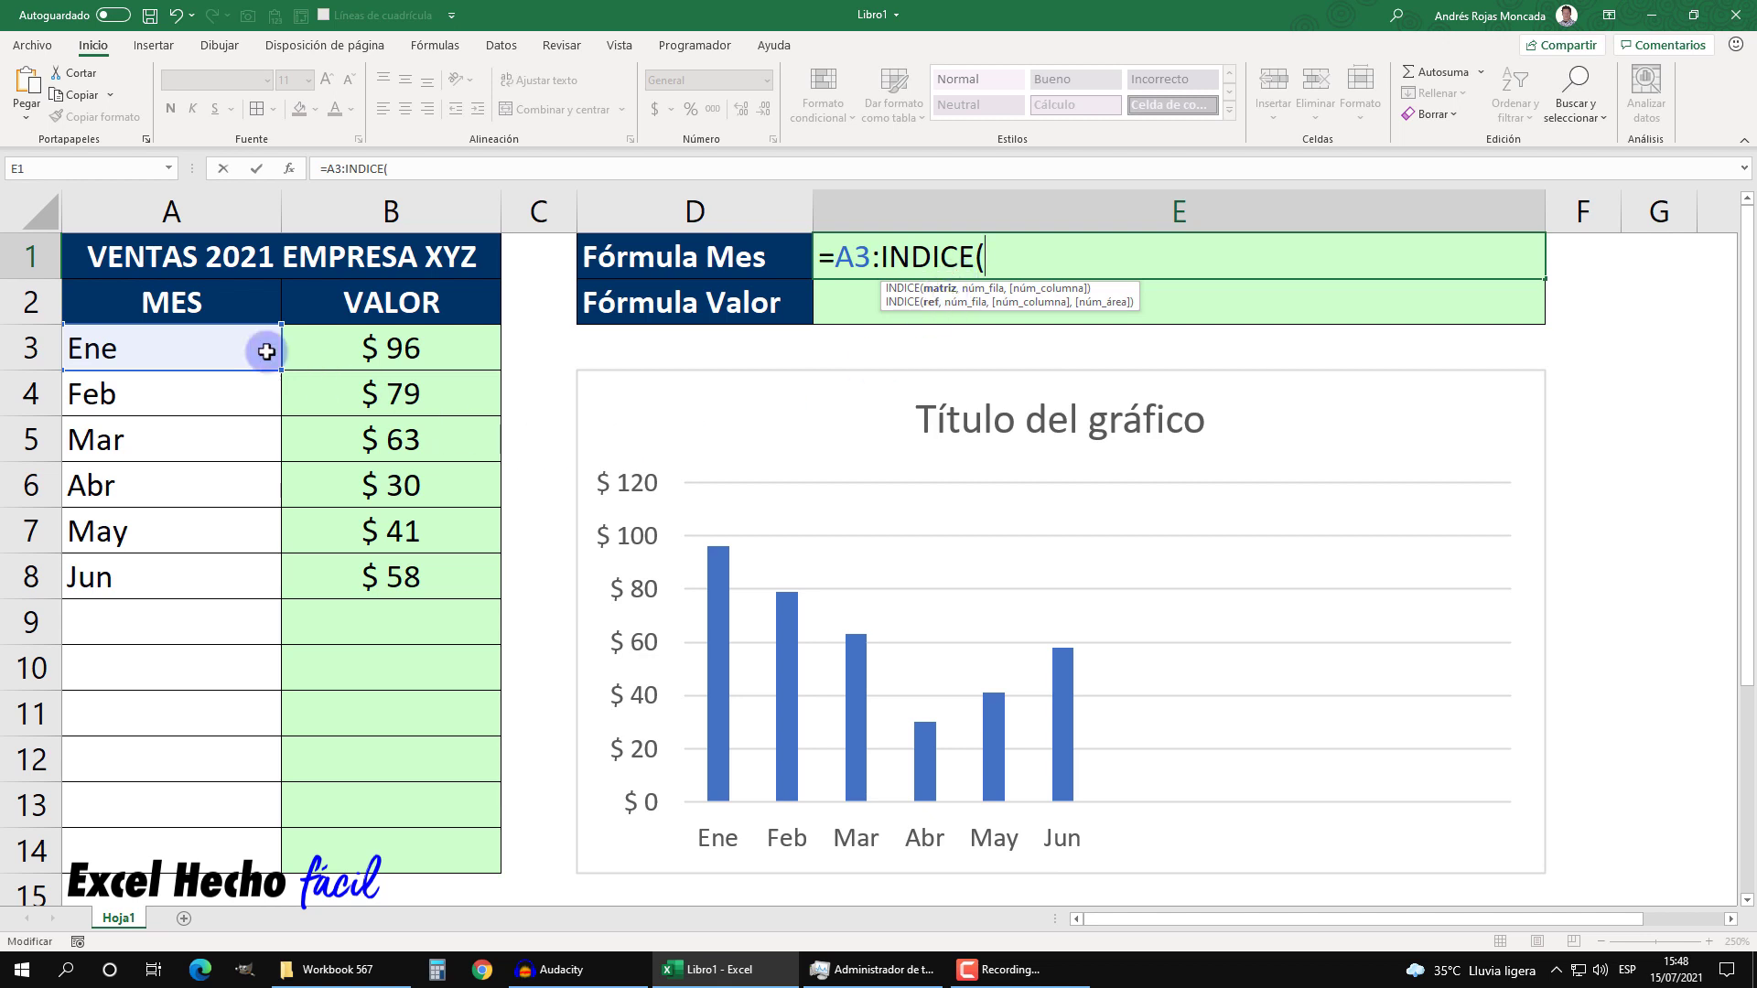
pyautogui.moveTo(229, 341)
pyautogui.mouseDown()
pyautogui.moveTo(223, 503)
pyautogui.moveTo(156, 846)
pyautogui.mouseUp()
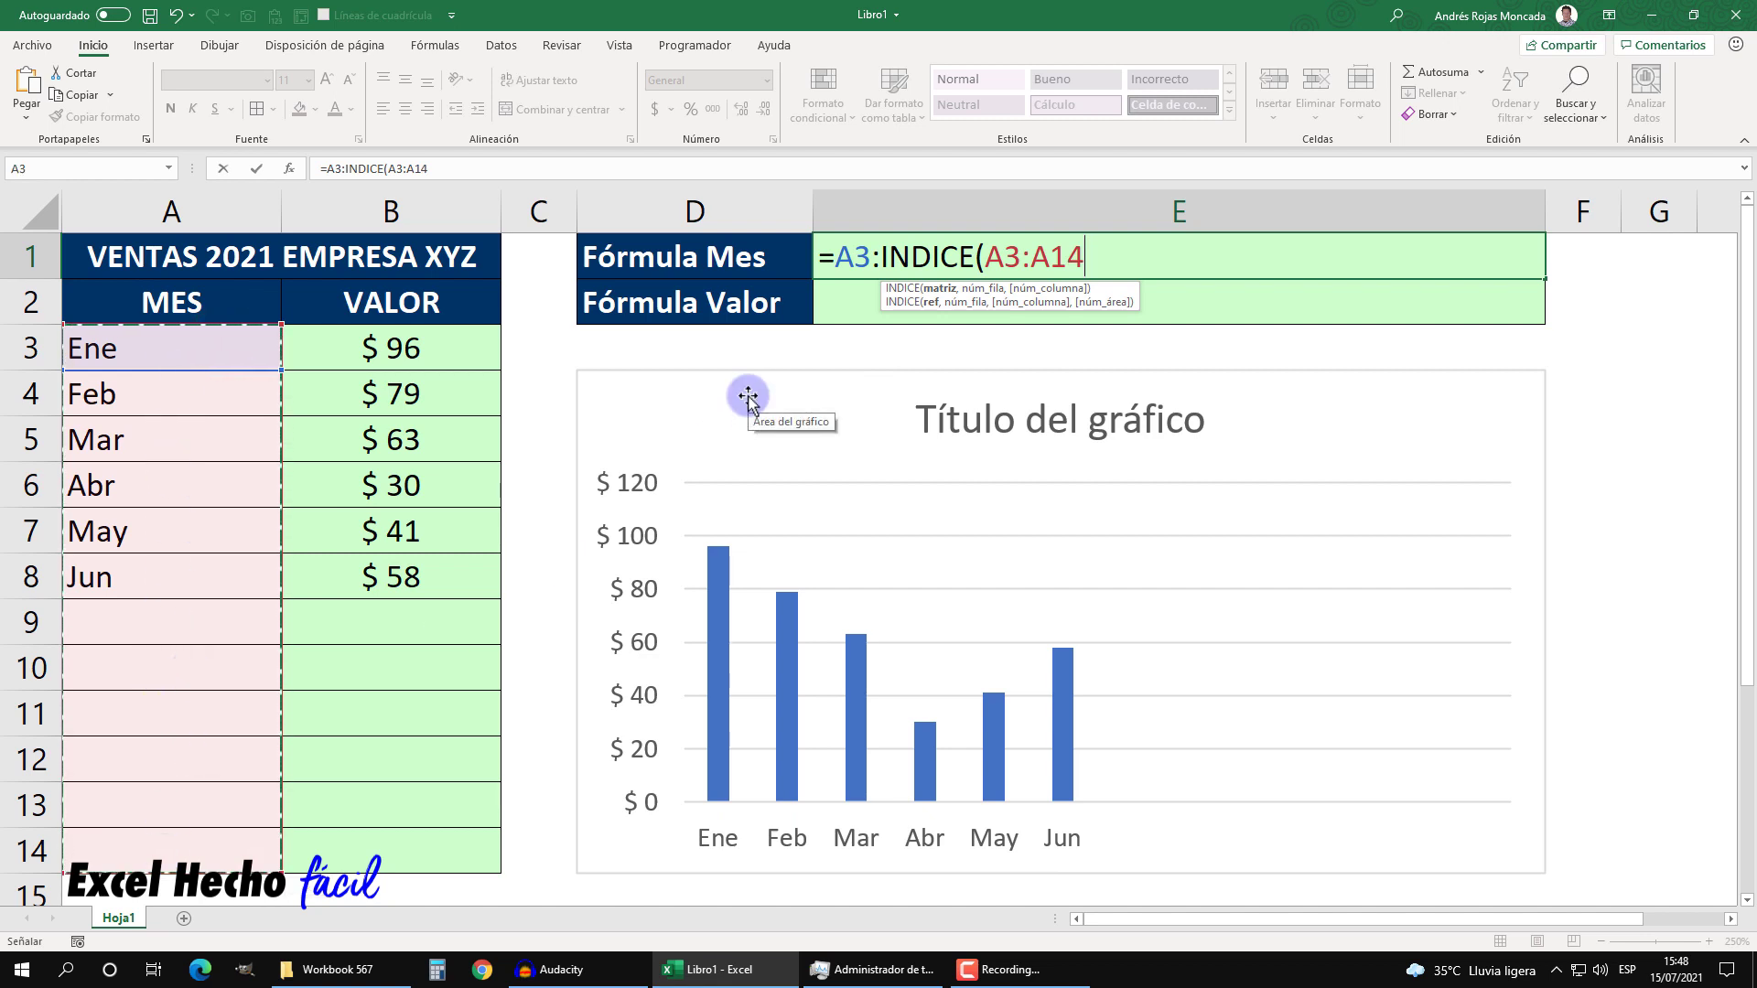
pyautogui.write(',')
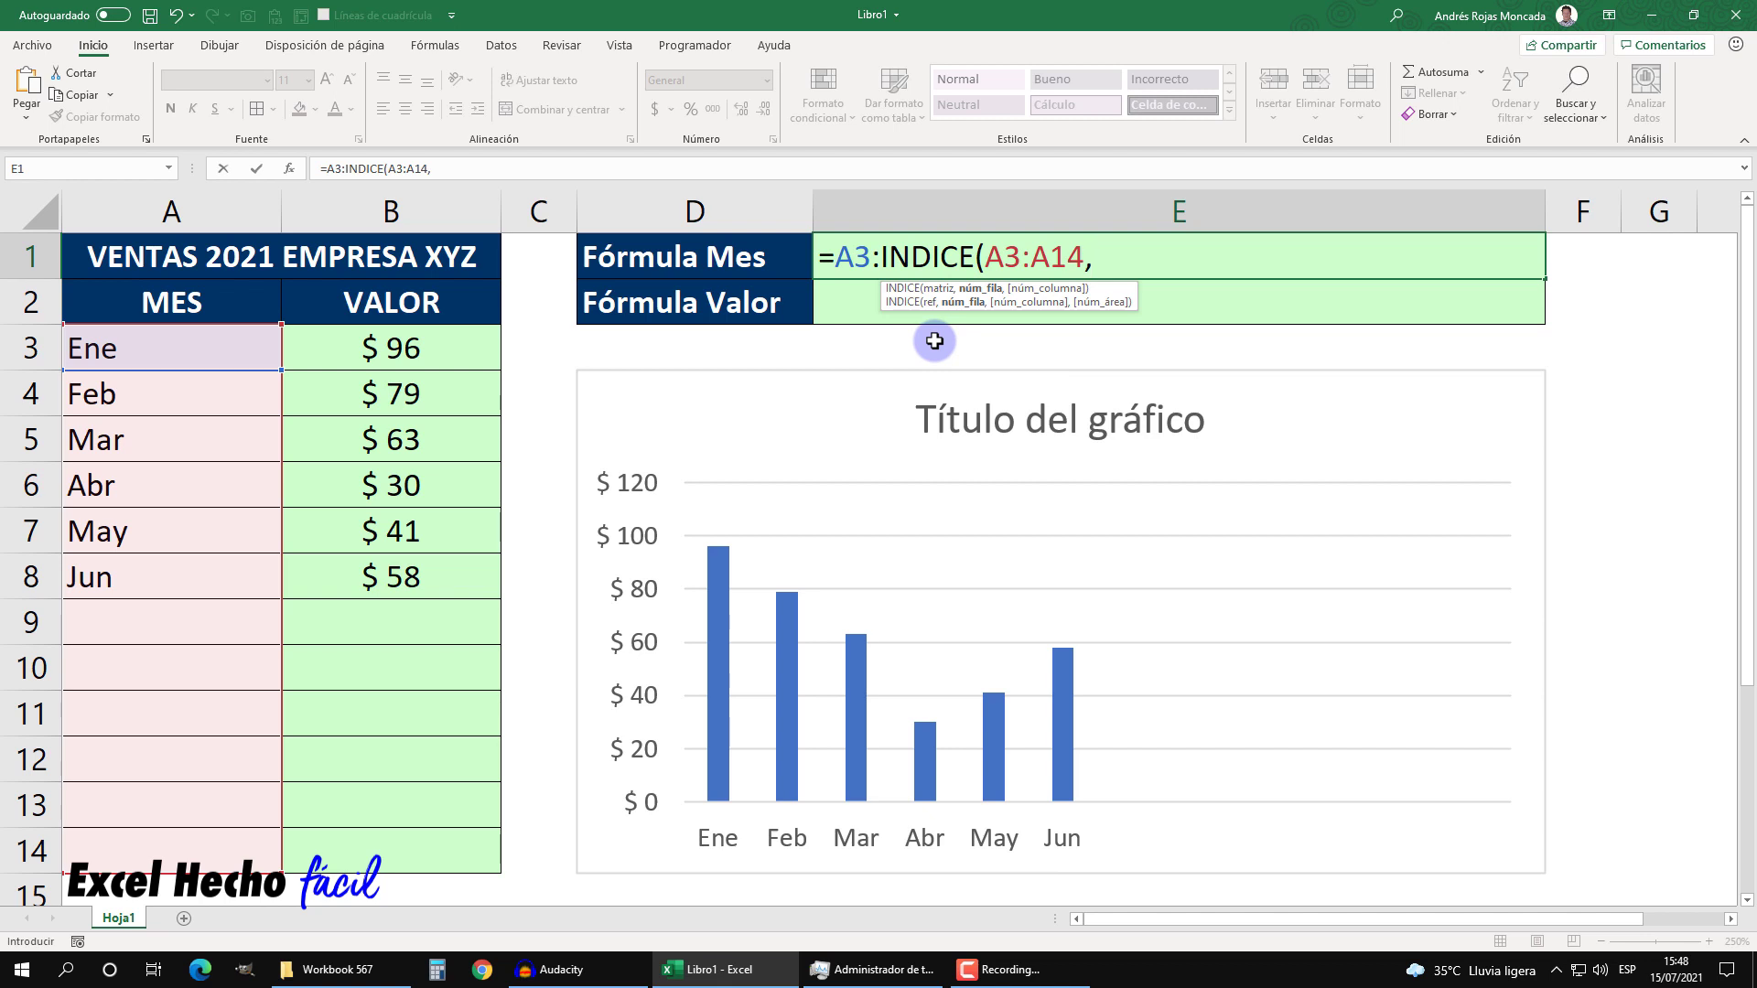
pyautogui.write('contar')
pyautogui.press('Down')
pyautogui.press('Down')
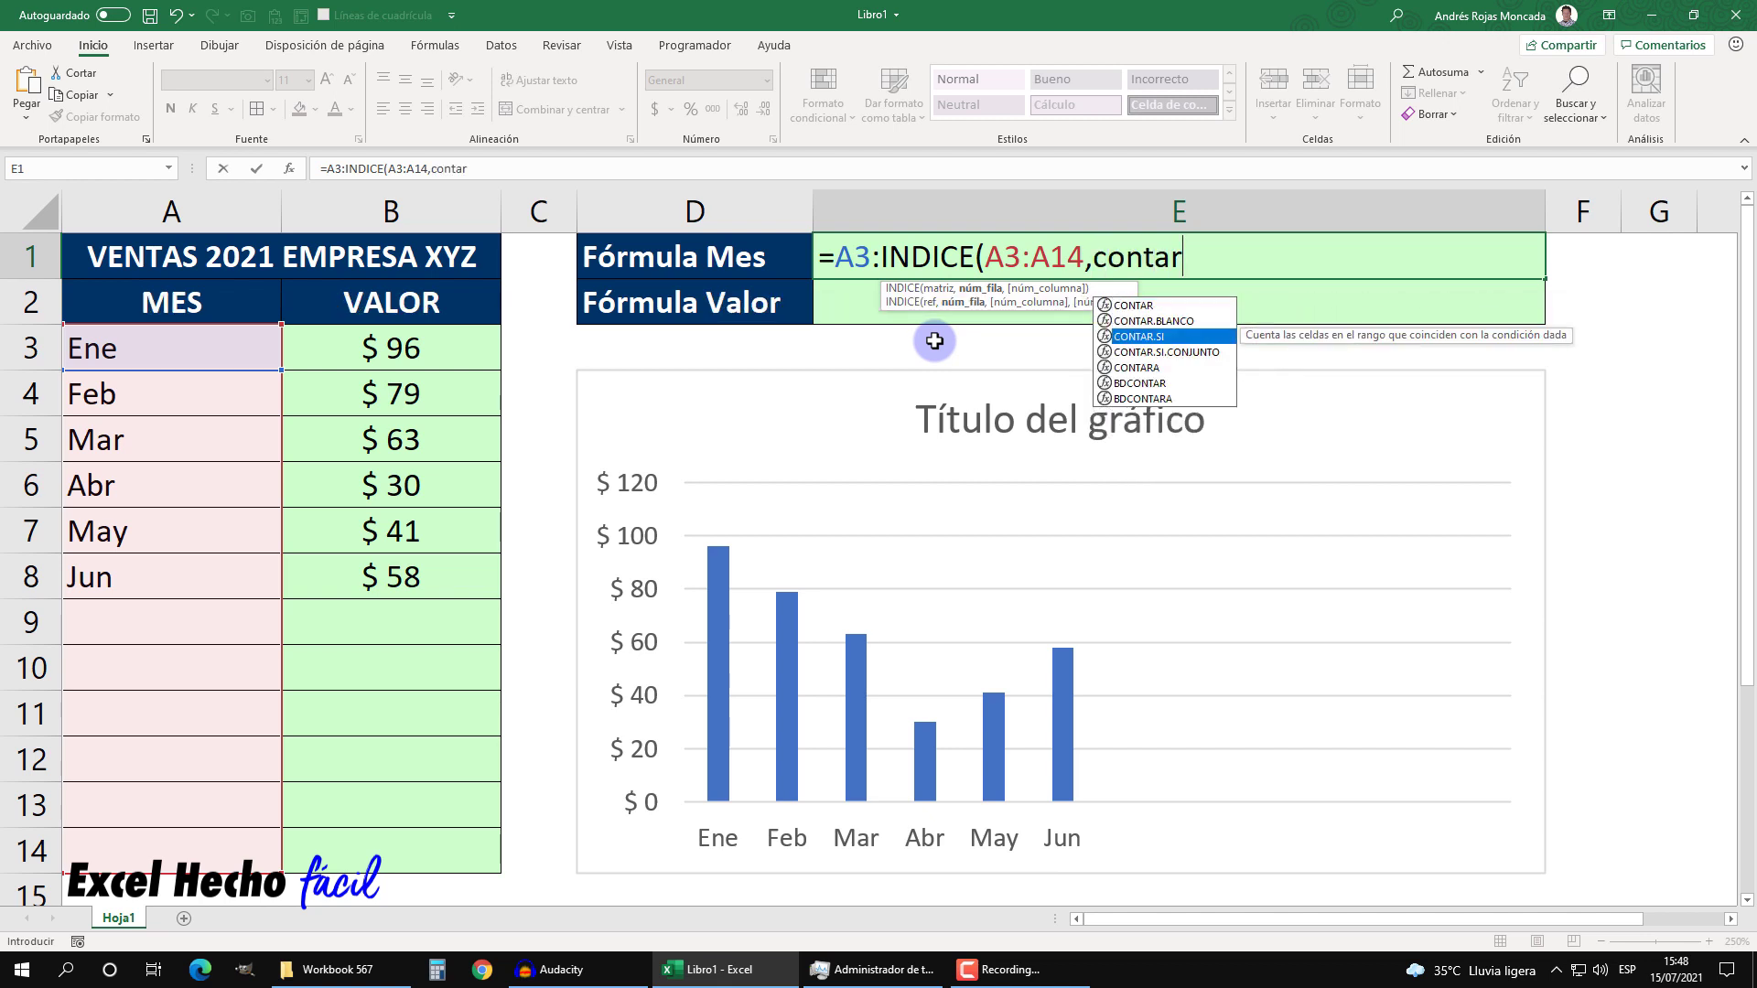
pyautogui.press('Down')
pyautogui.press('Down')
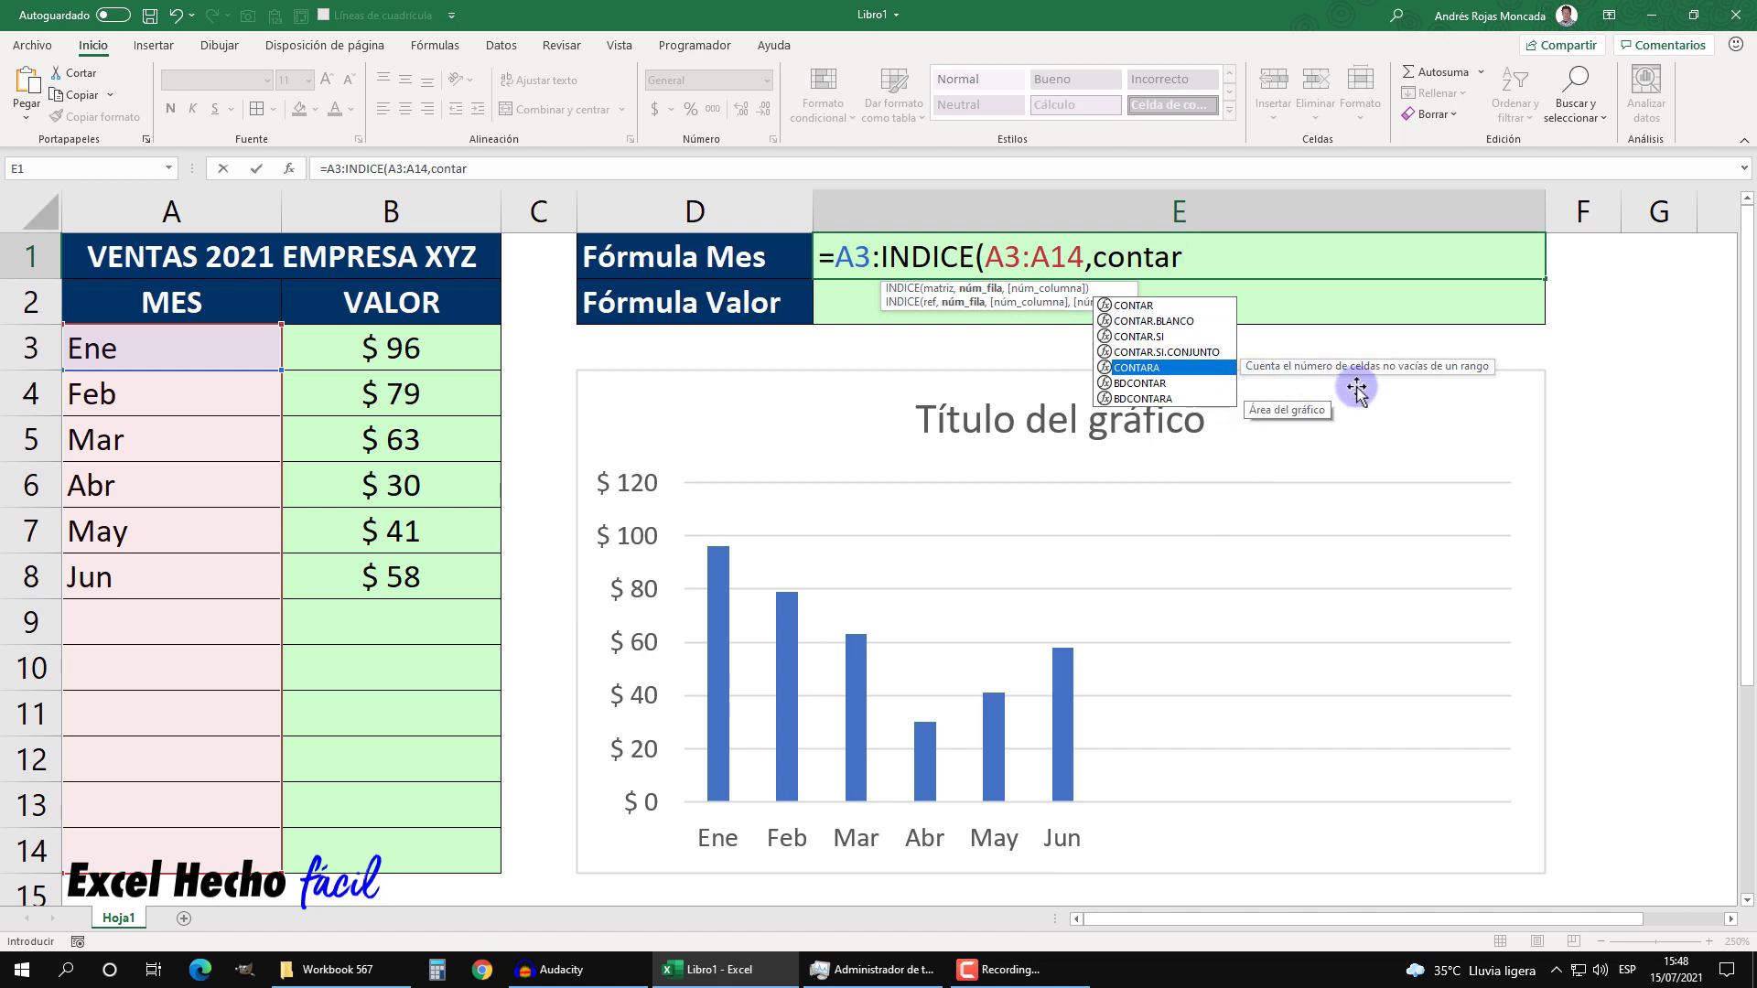
pyautogui.press('Tab')
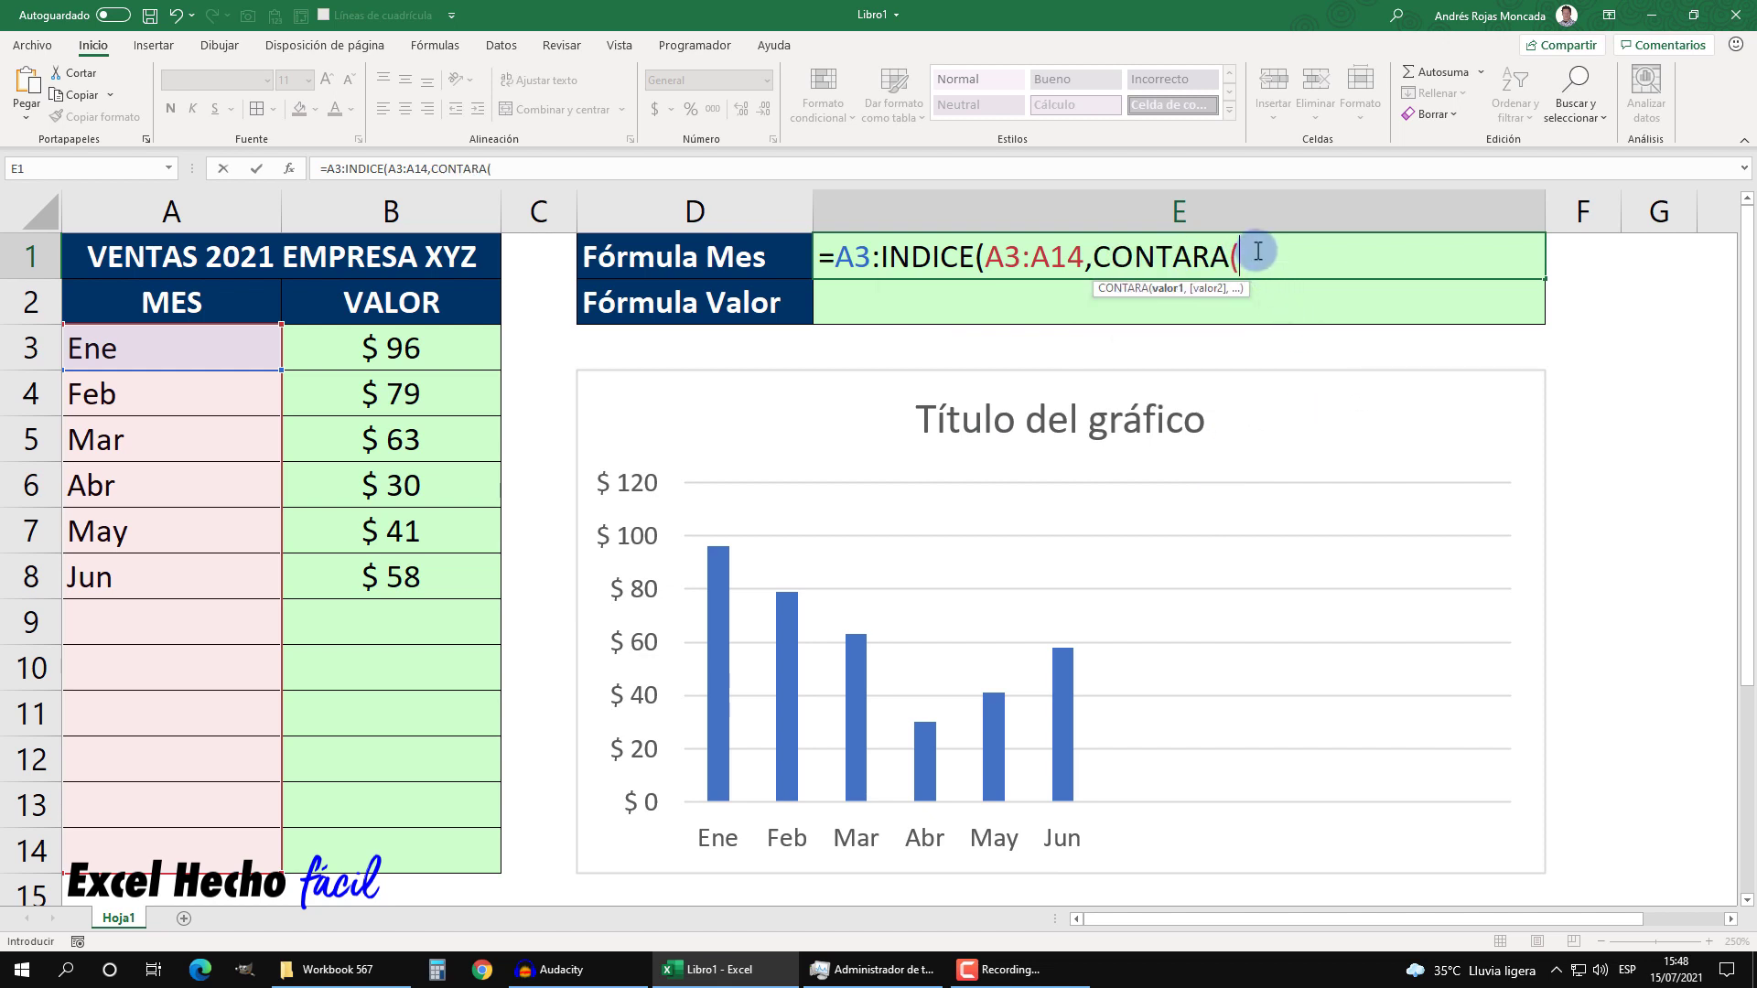
pyautogui.moveTo(169, 347); pyautogui.dragTo(123, 855)
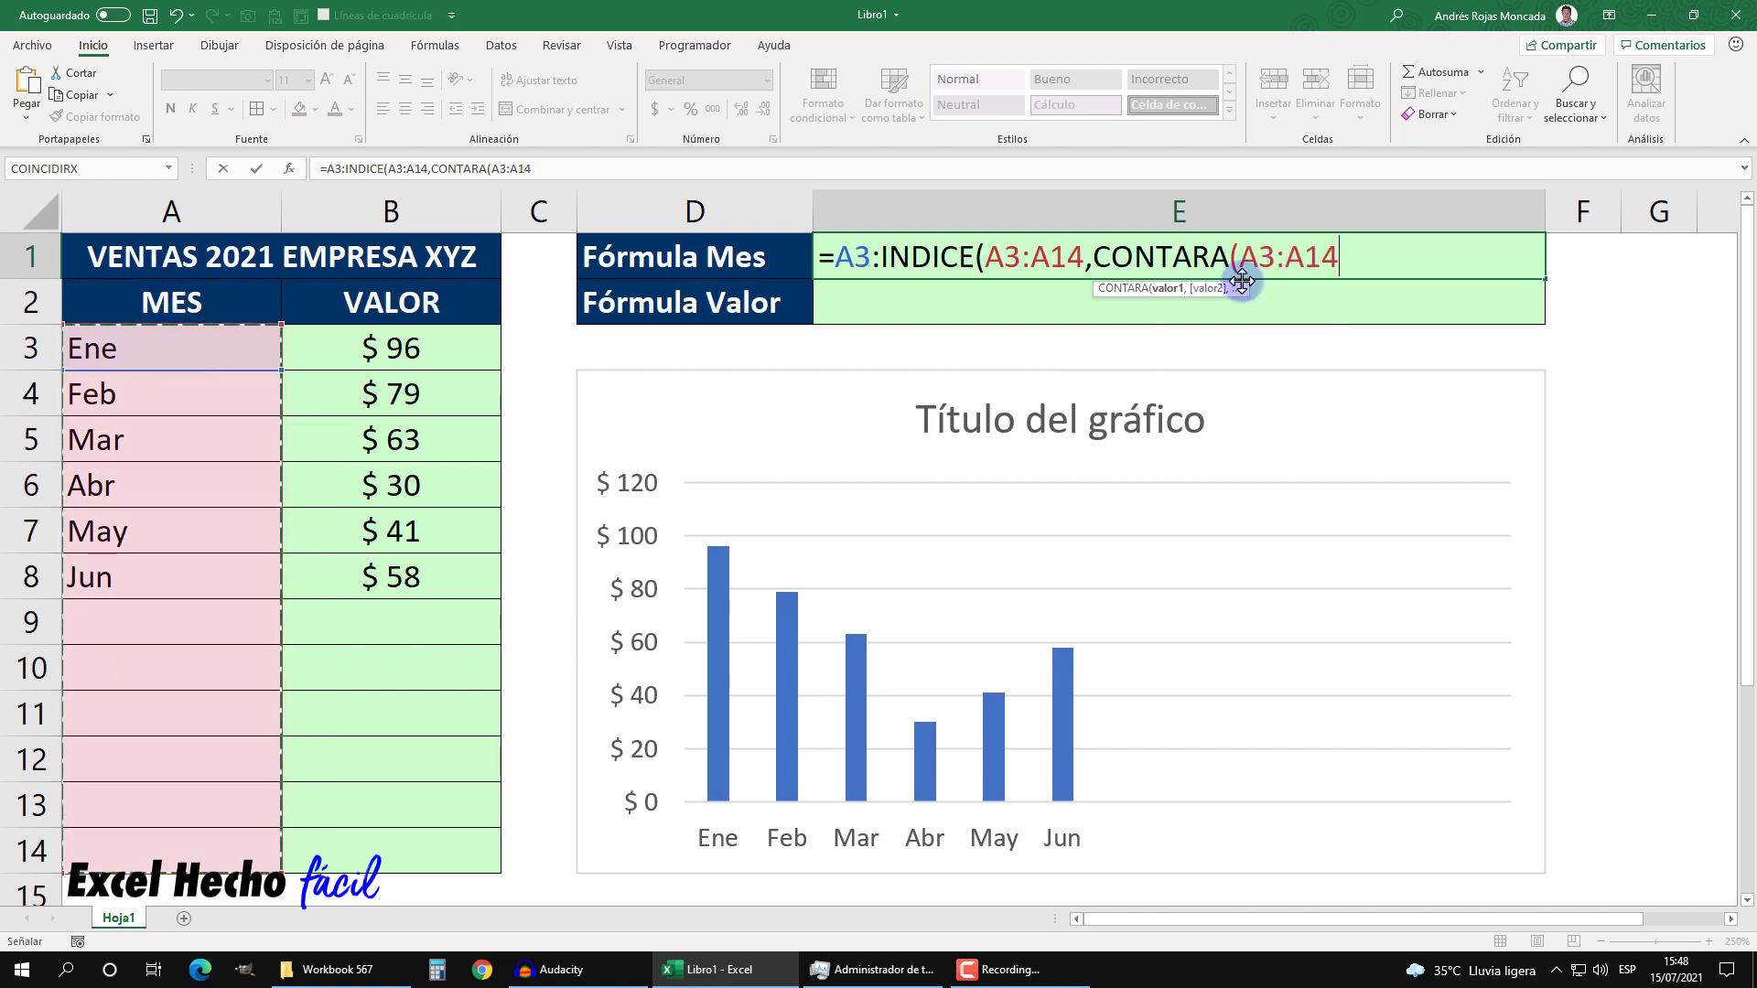
pyautogui.write(')')
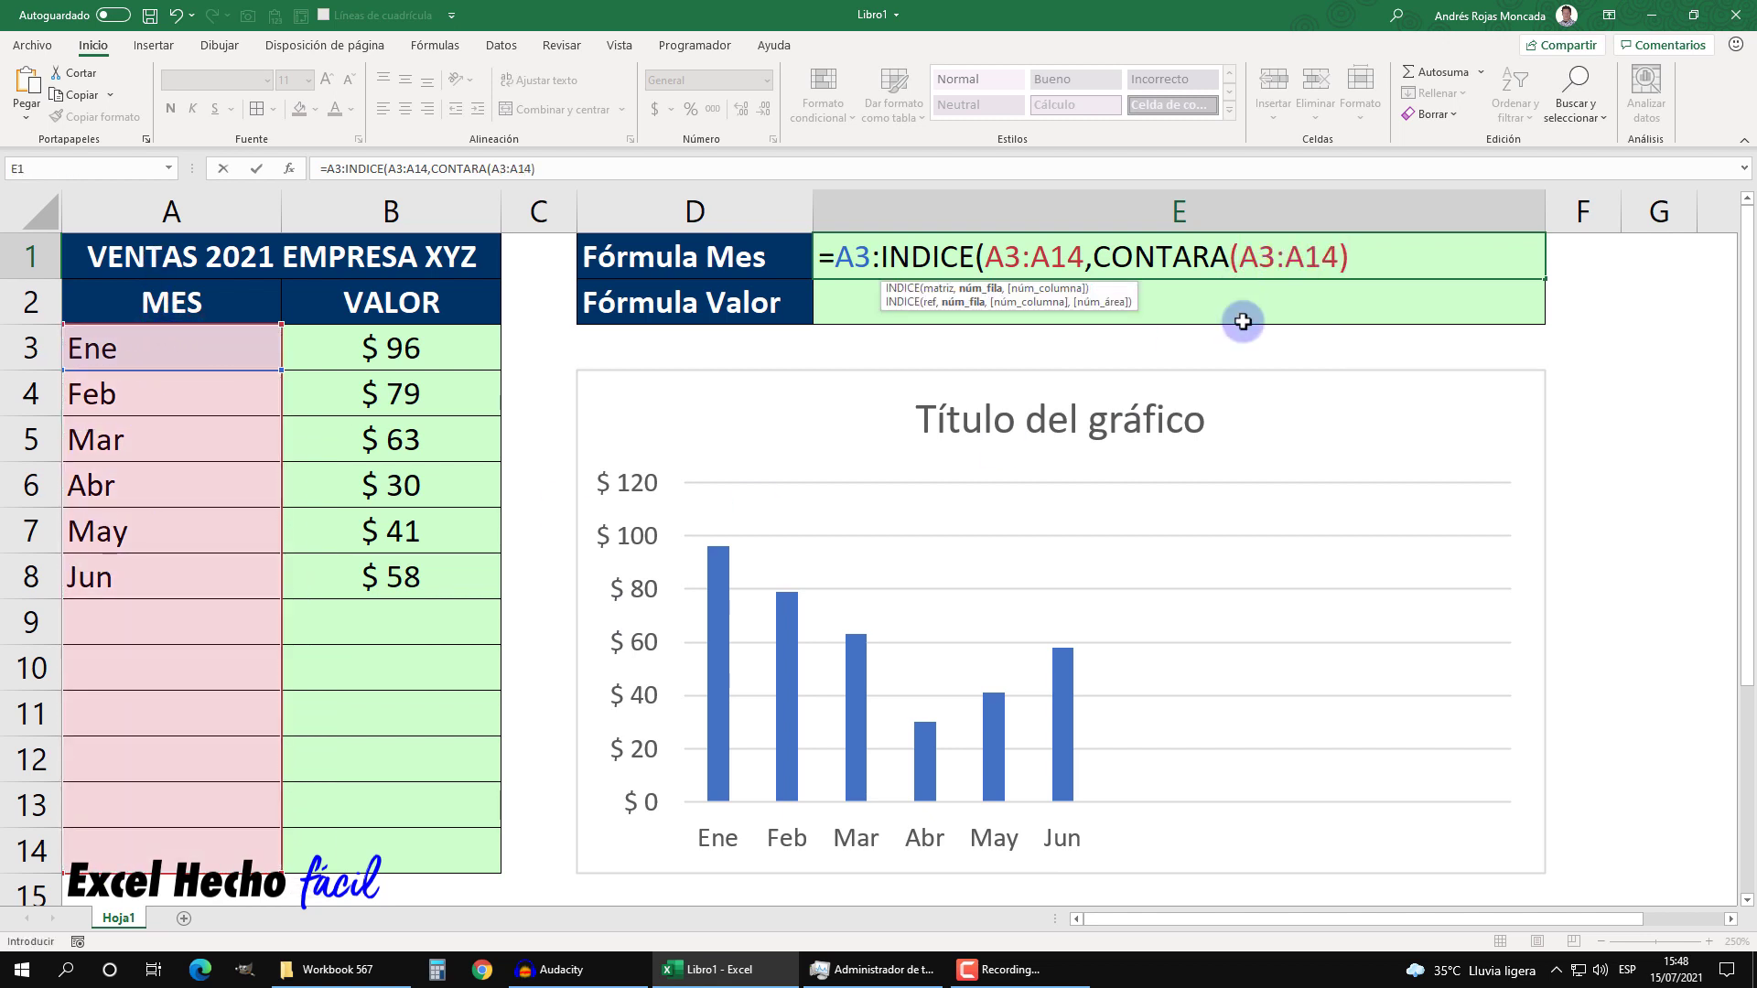
# Step: Preview with F9 that CONTARA gives 6 and INDICE returns "Jun", then close the formula
pyautogui.moveTo(1091, 258); pyautogui.dragTo(1366, 275)
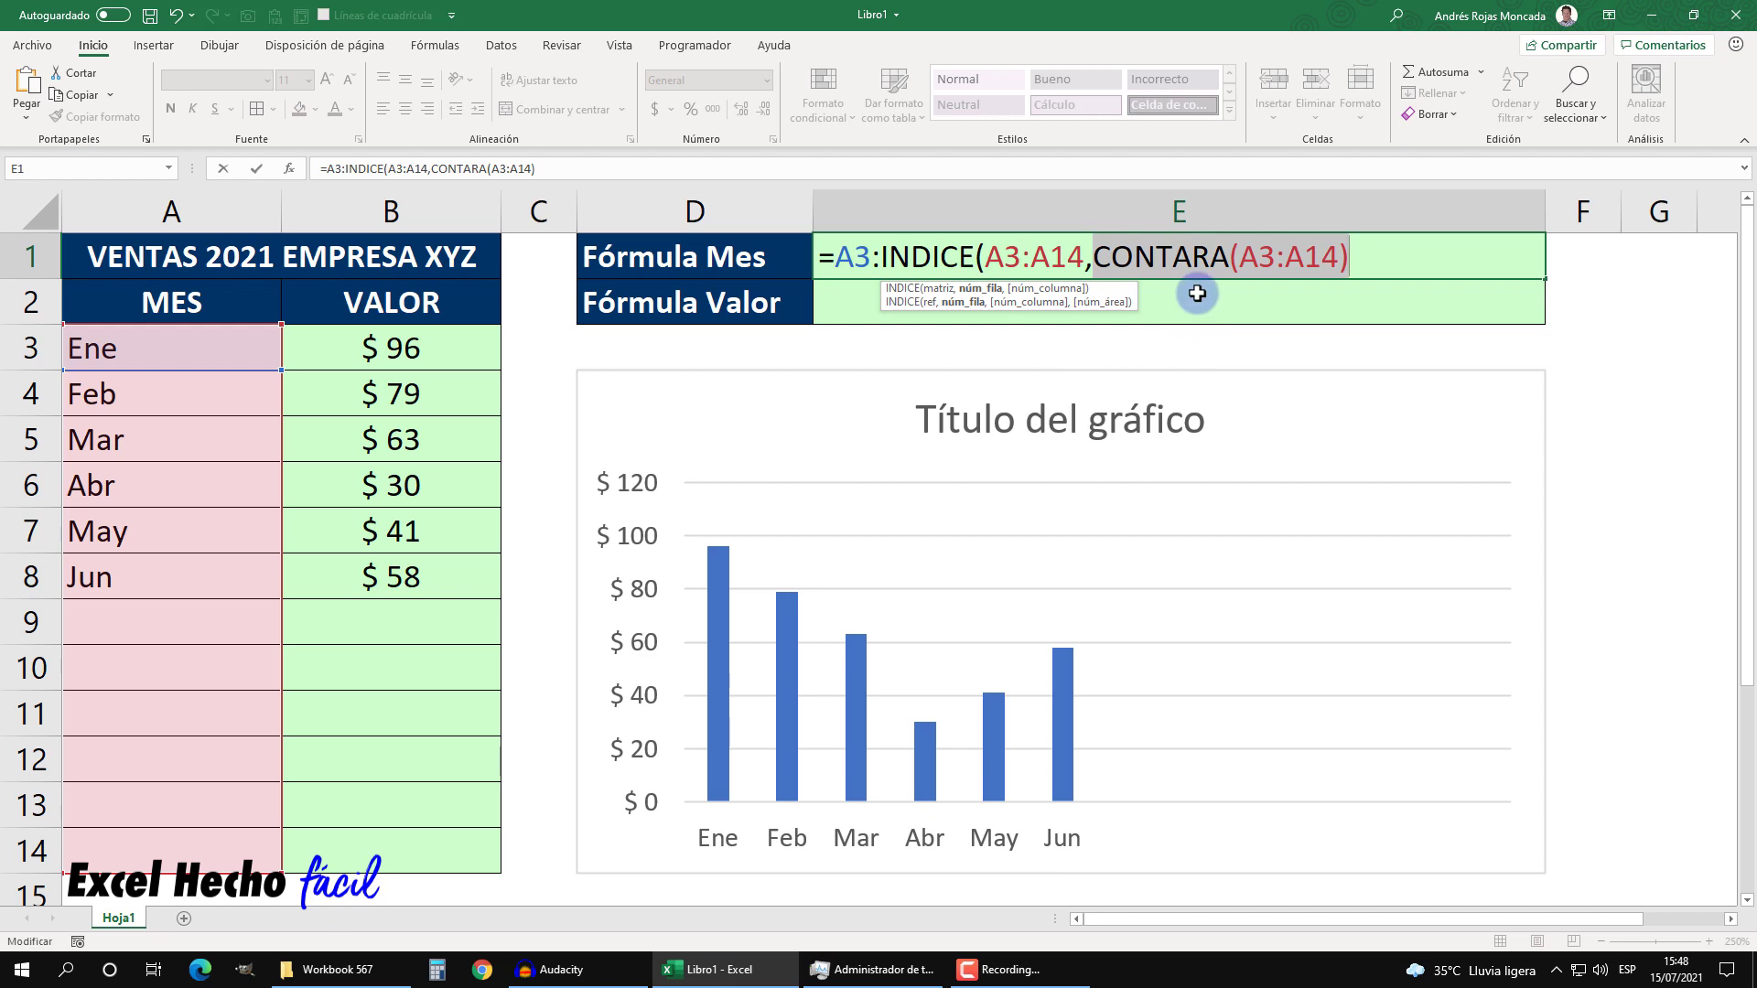
pyautogui.press('F9')
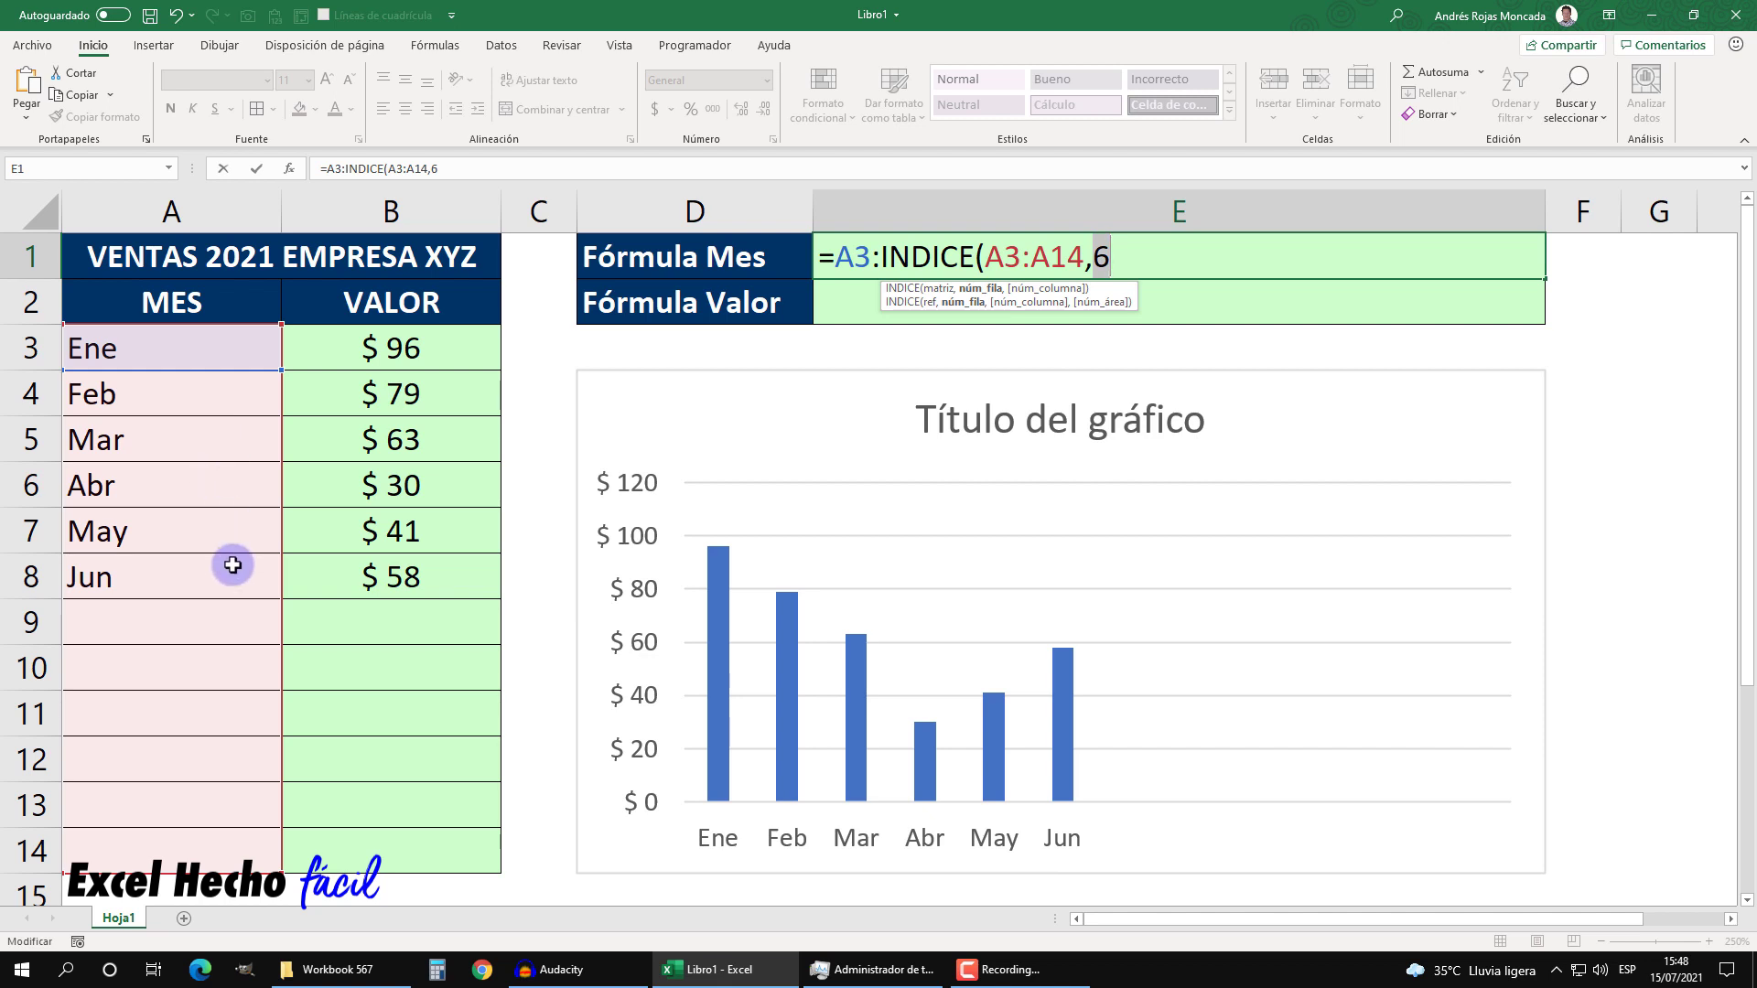
pyautogui.hotkey('ctrl', 'z')
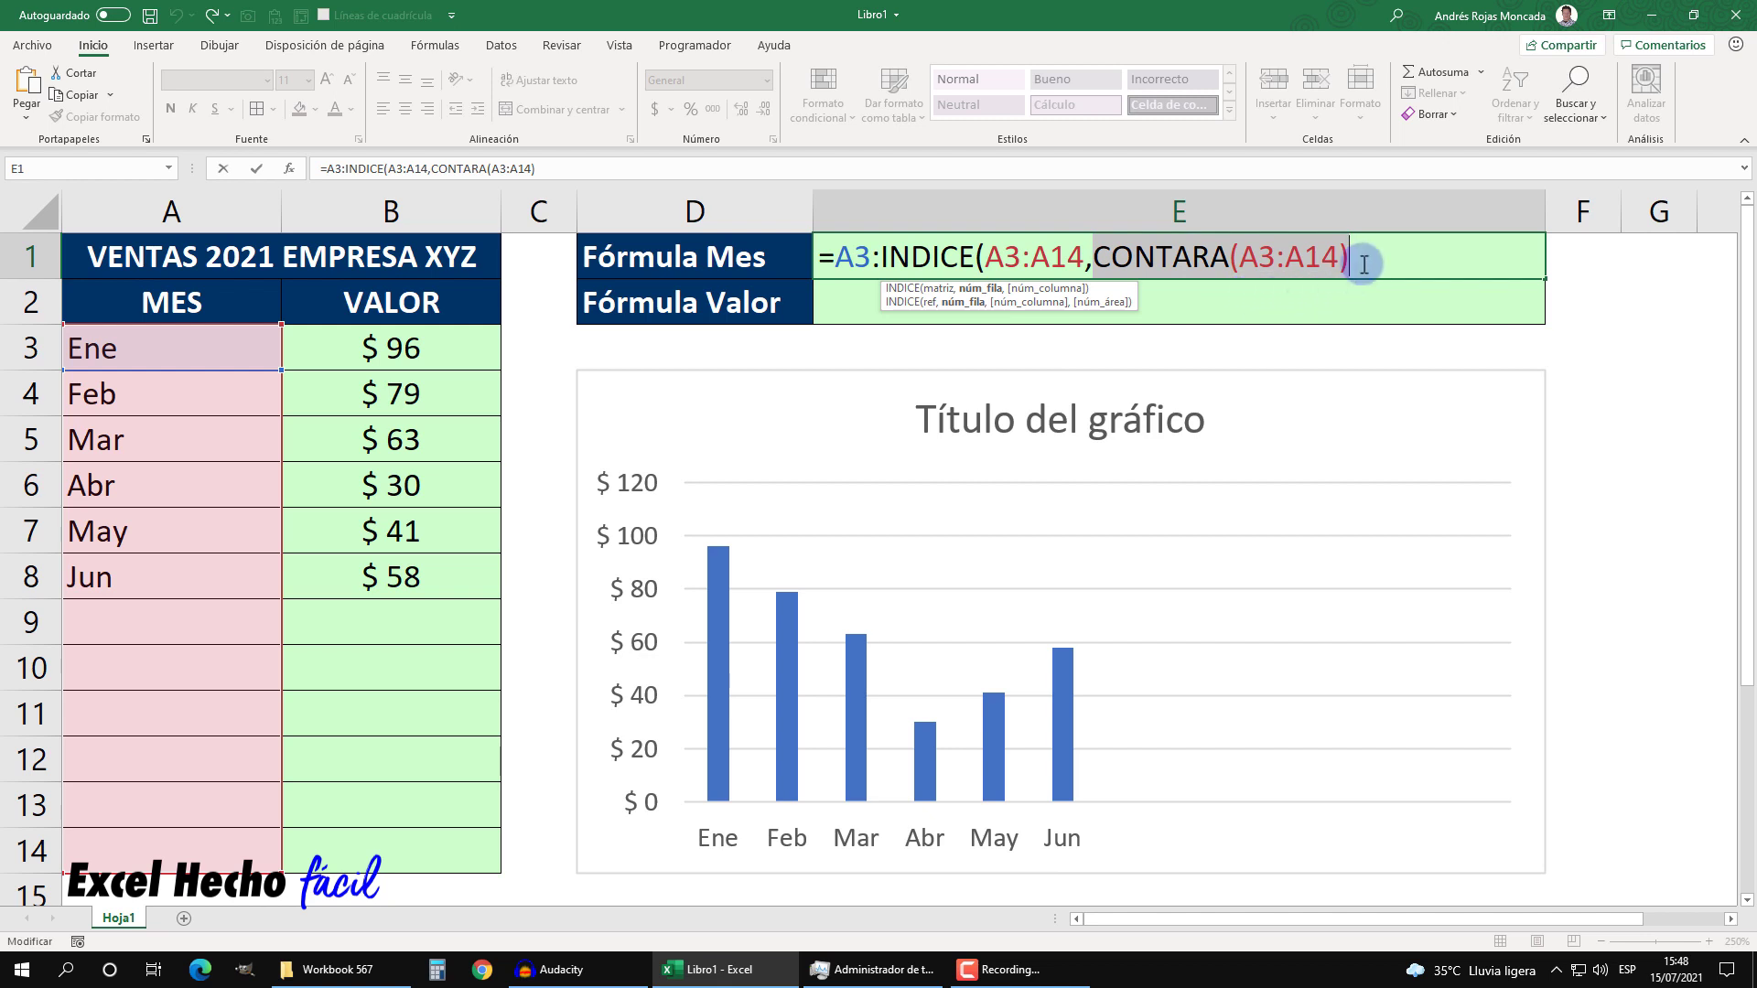
pyautogui.click(1363, 254)
pyautogui.write(')')
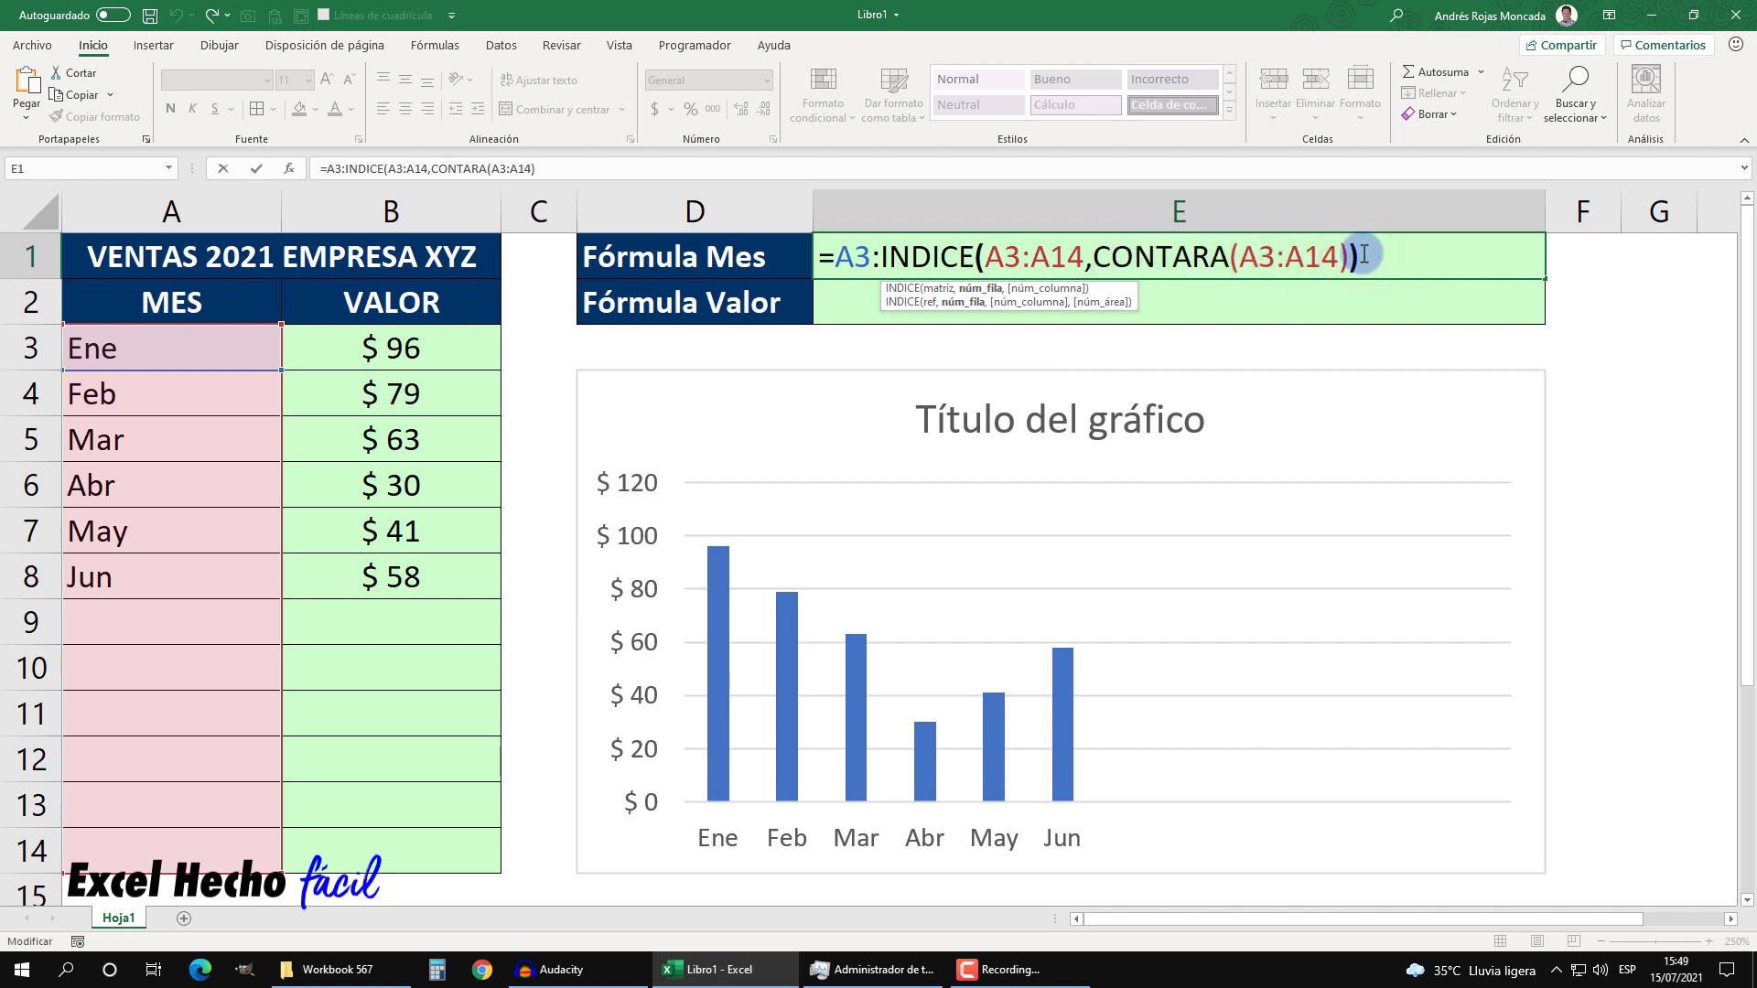
pyautogui.moveTo(1363, 255)
pyautogui.mouseDown()
pyautogui.moveTo(885, 266)
pyautogui.moveTo(876, 286)
pyautogui.mouseUp()
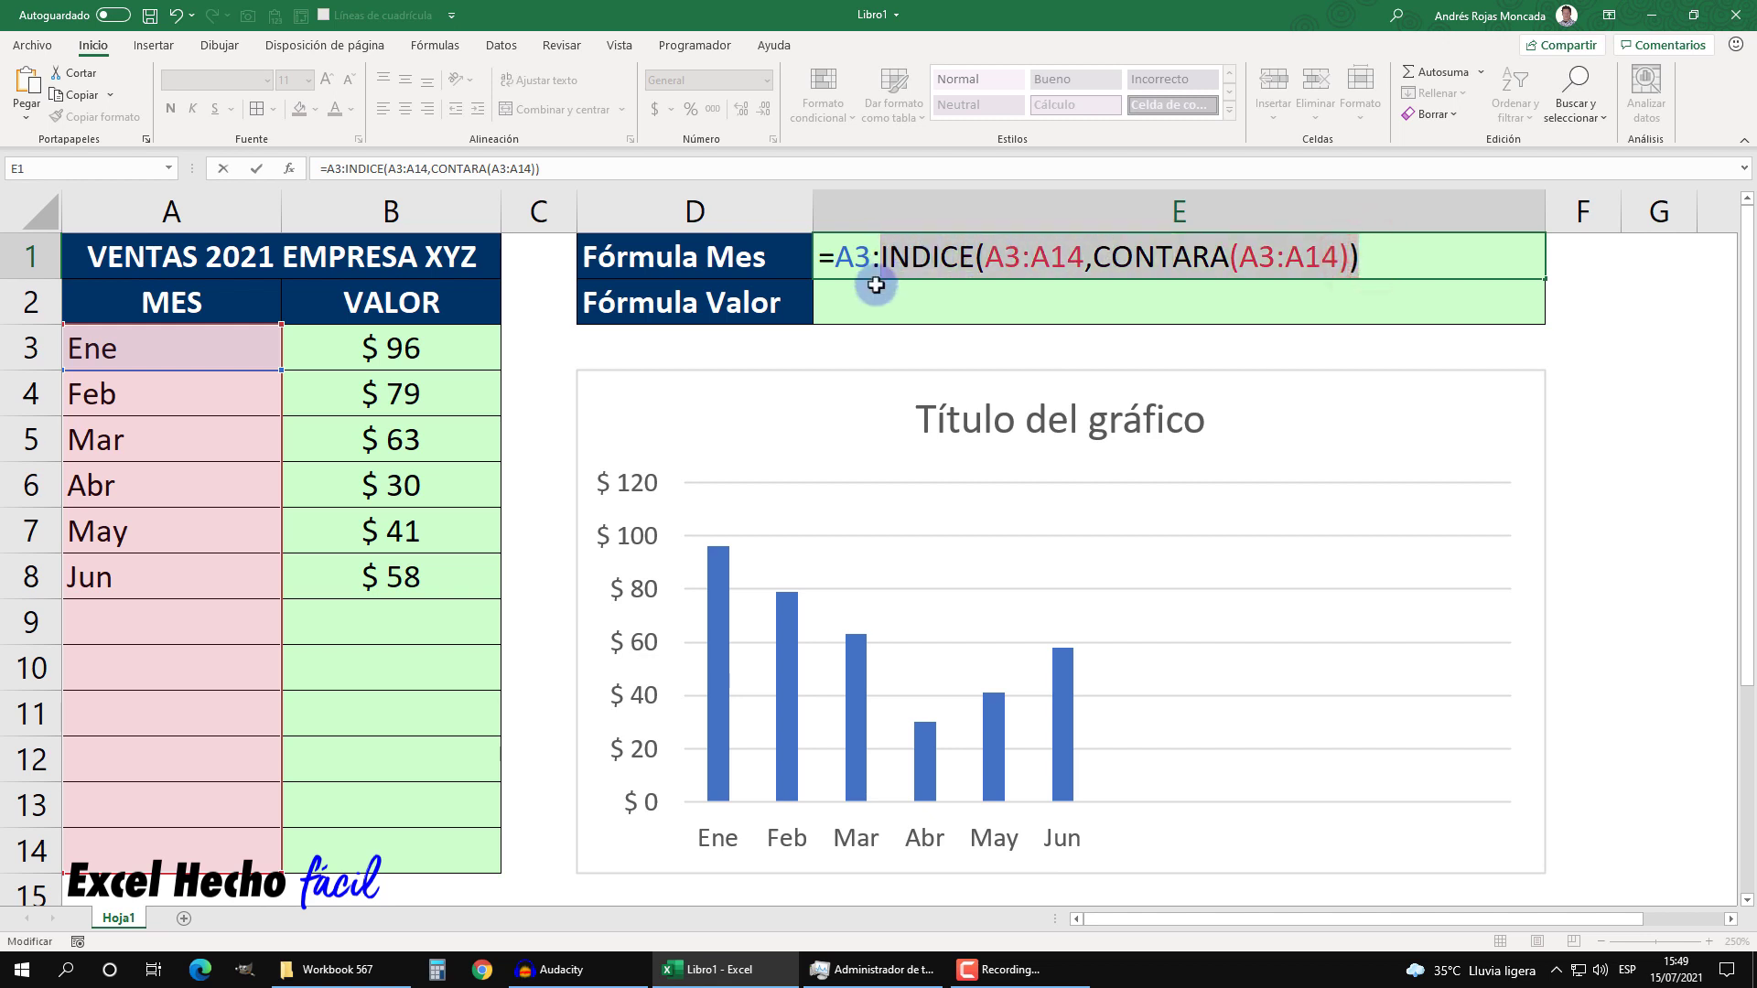
pyautogui.press('F9')
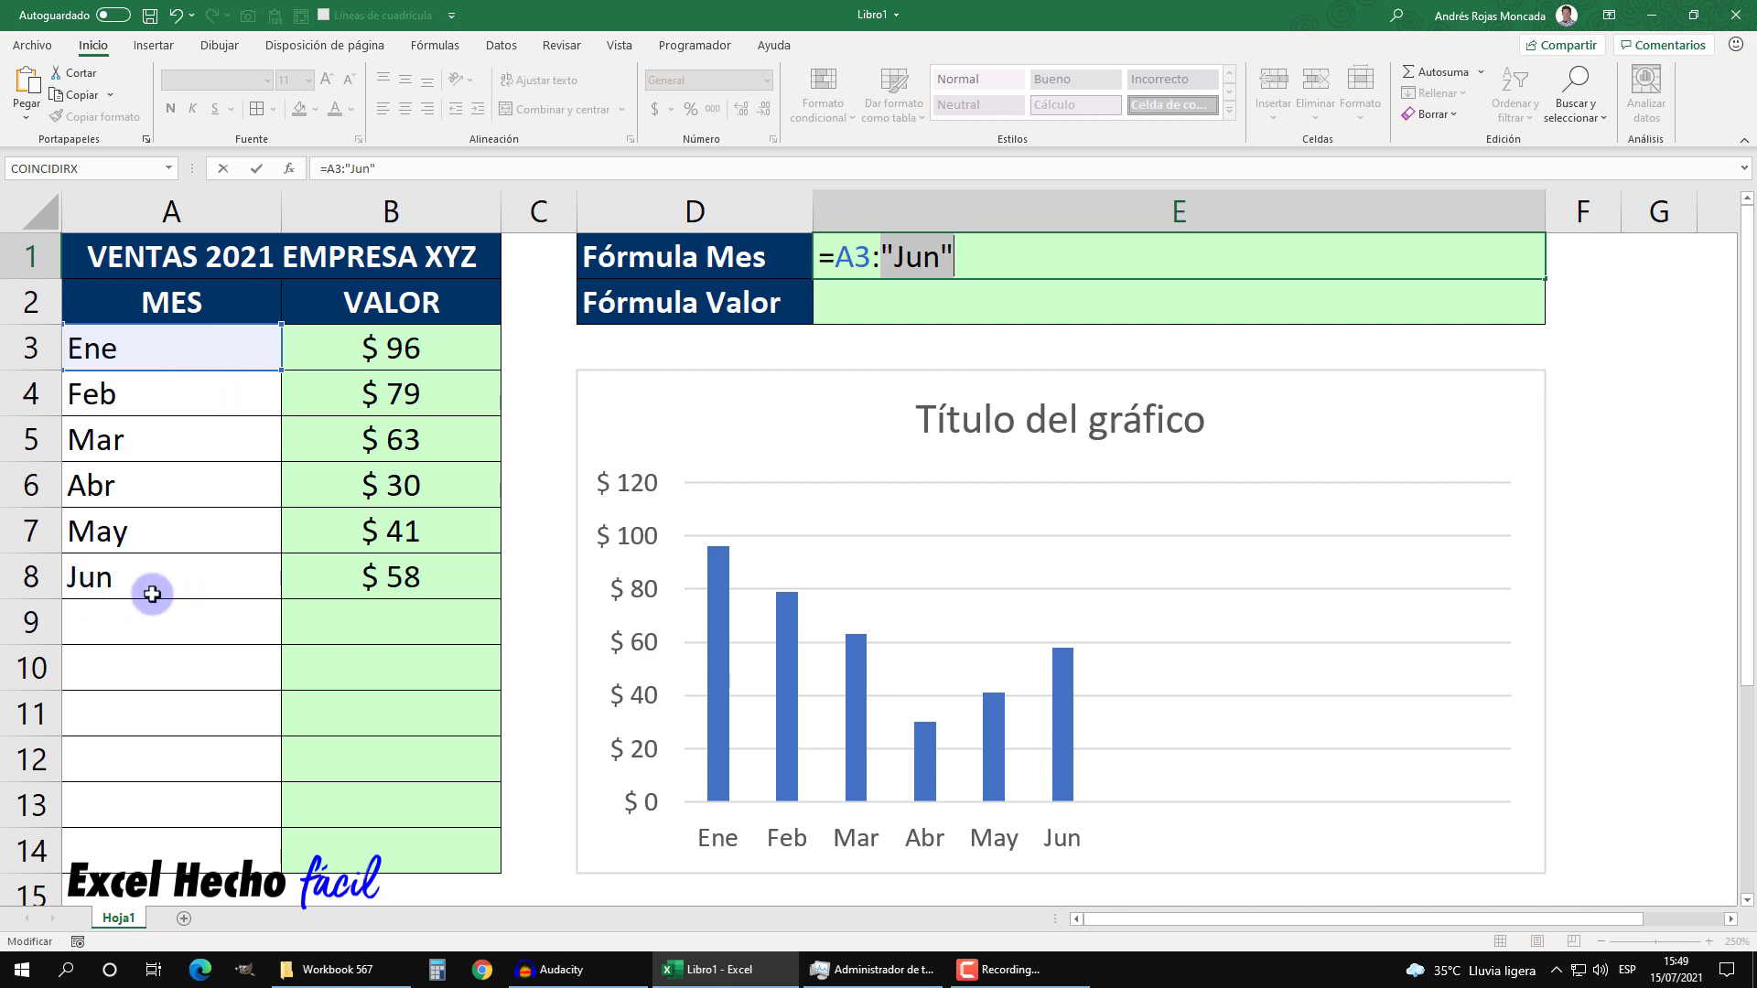
# Step: Restore the INDICE part and preview the month list the full range returns
pyautogui.hotkey('ctrl', 'z')
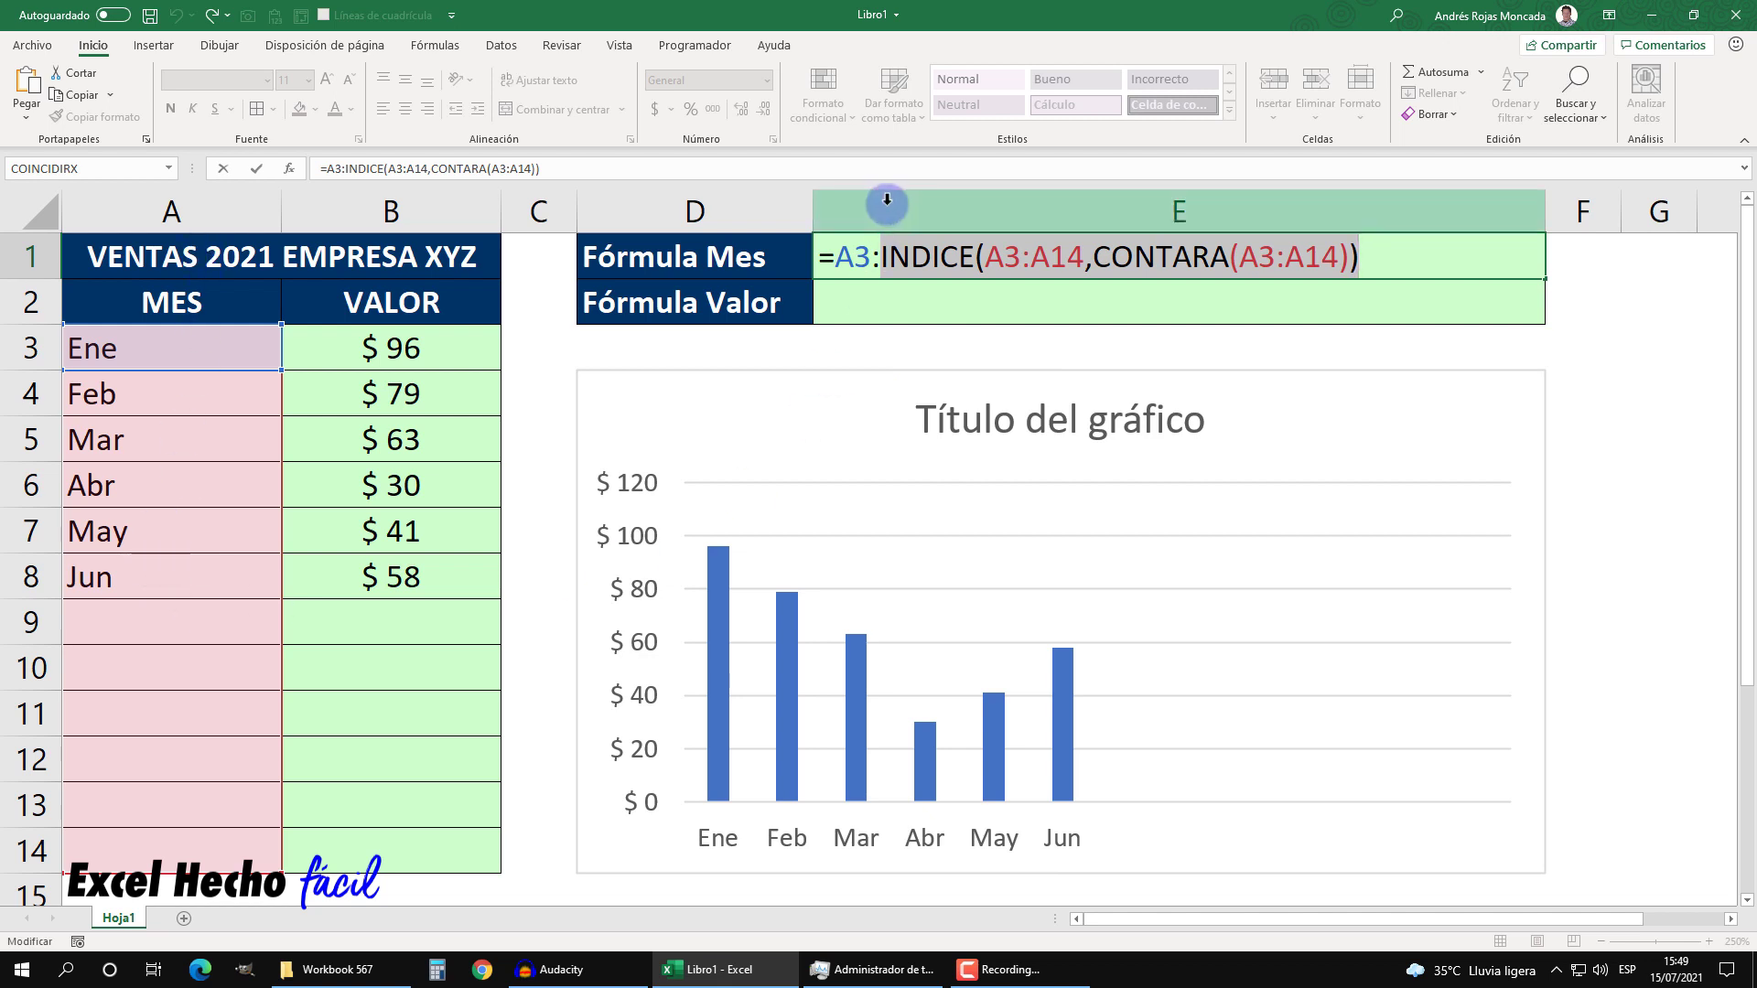
pyautogui.moveTo(838, 257); pyautogui.dragTo(1400, 255)
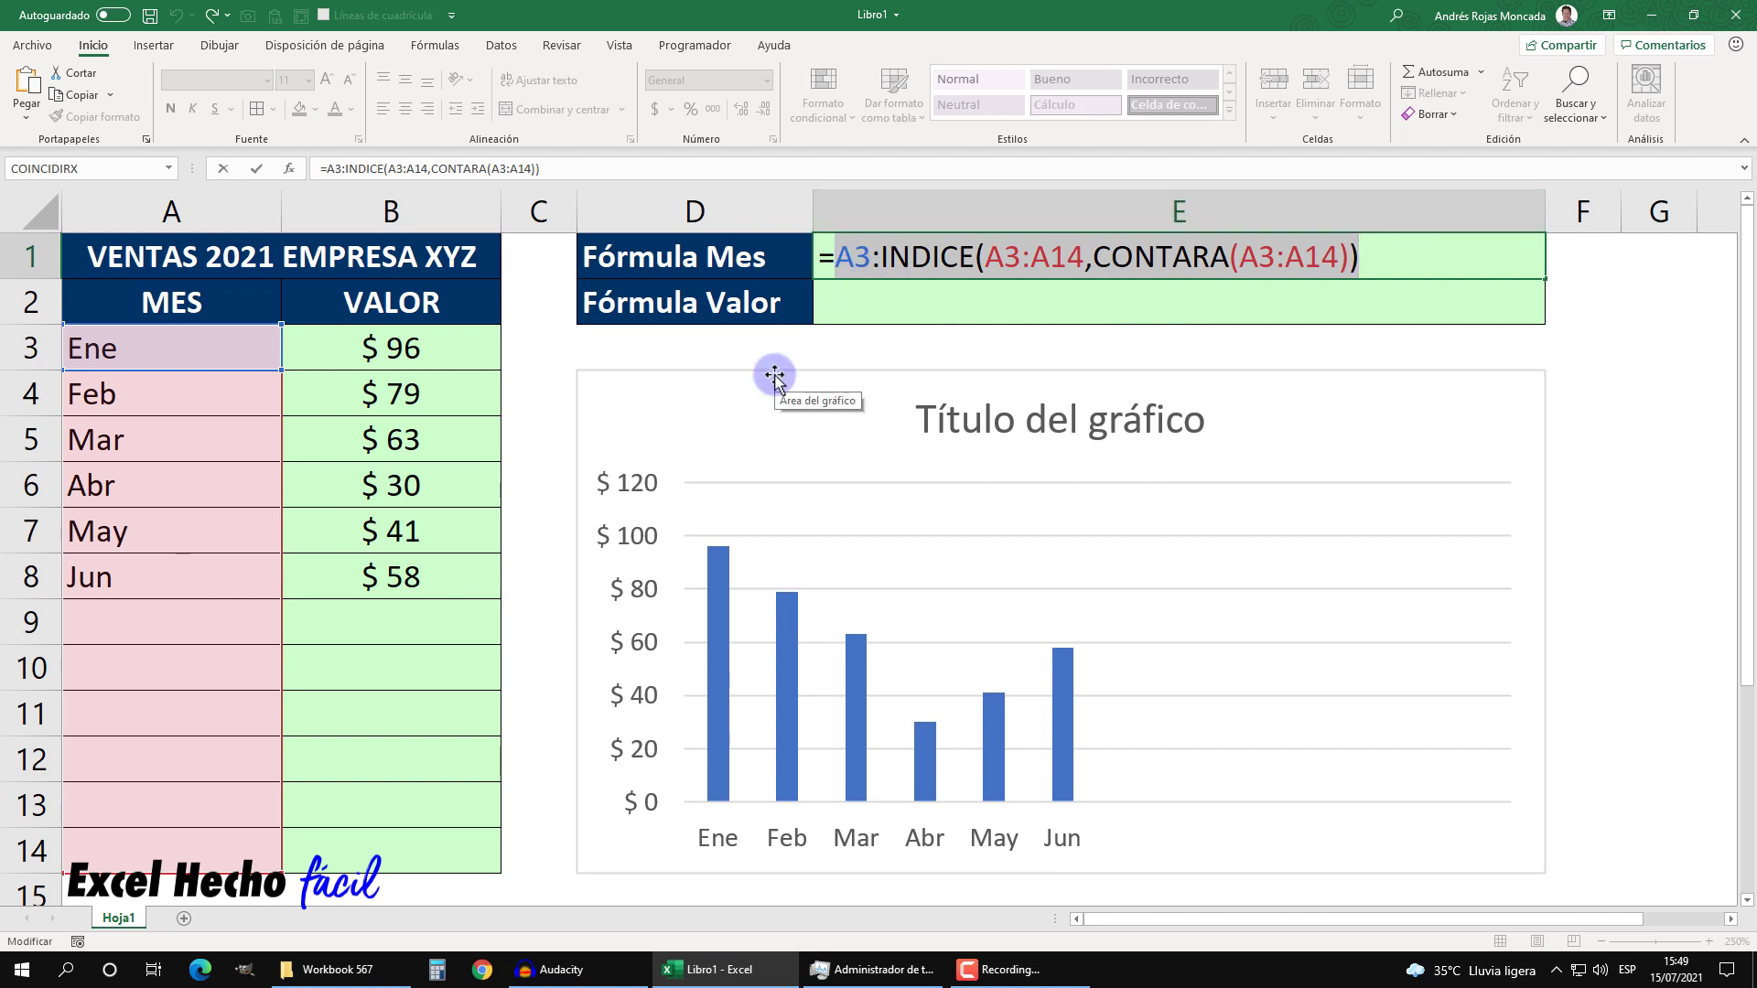
pyautogui.press('F9')
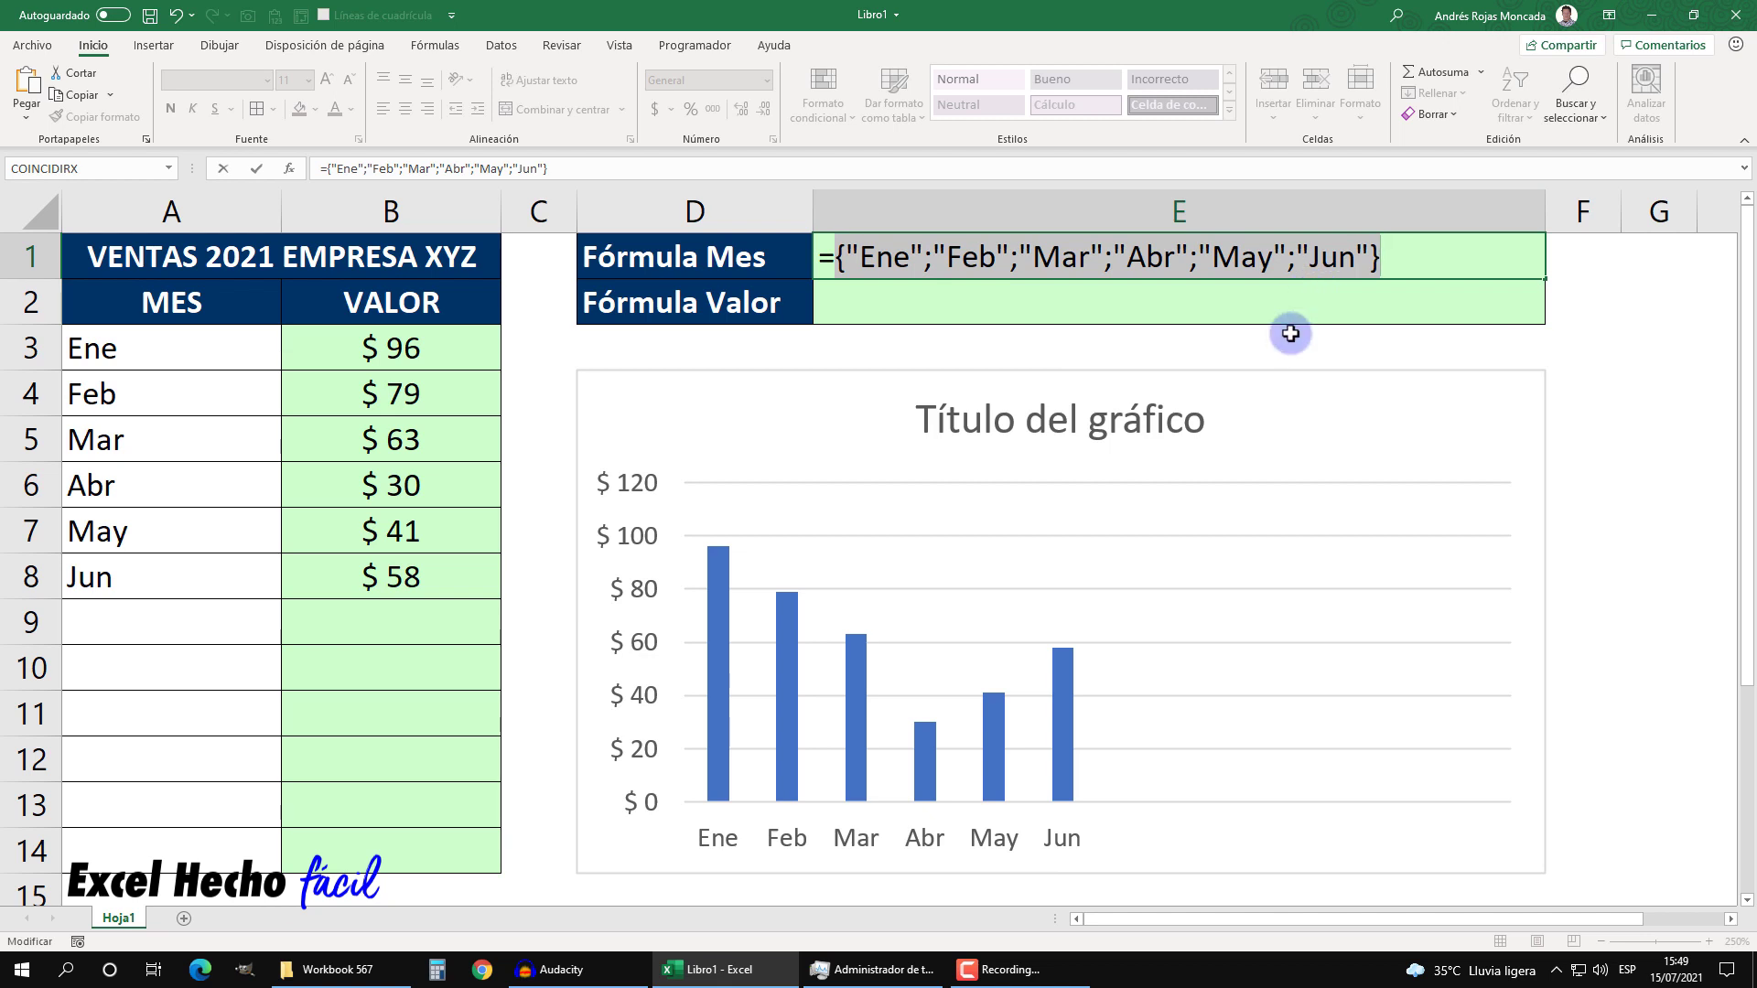
pyautogui.hotkey('ctrl', 'z')
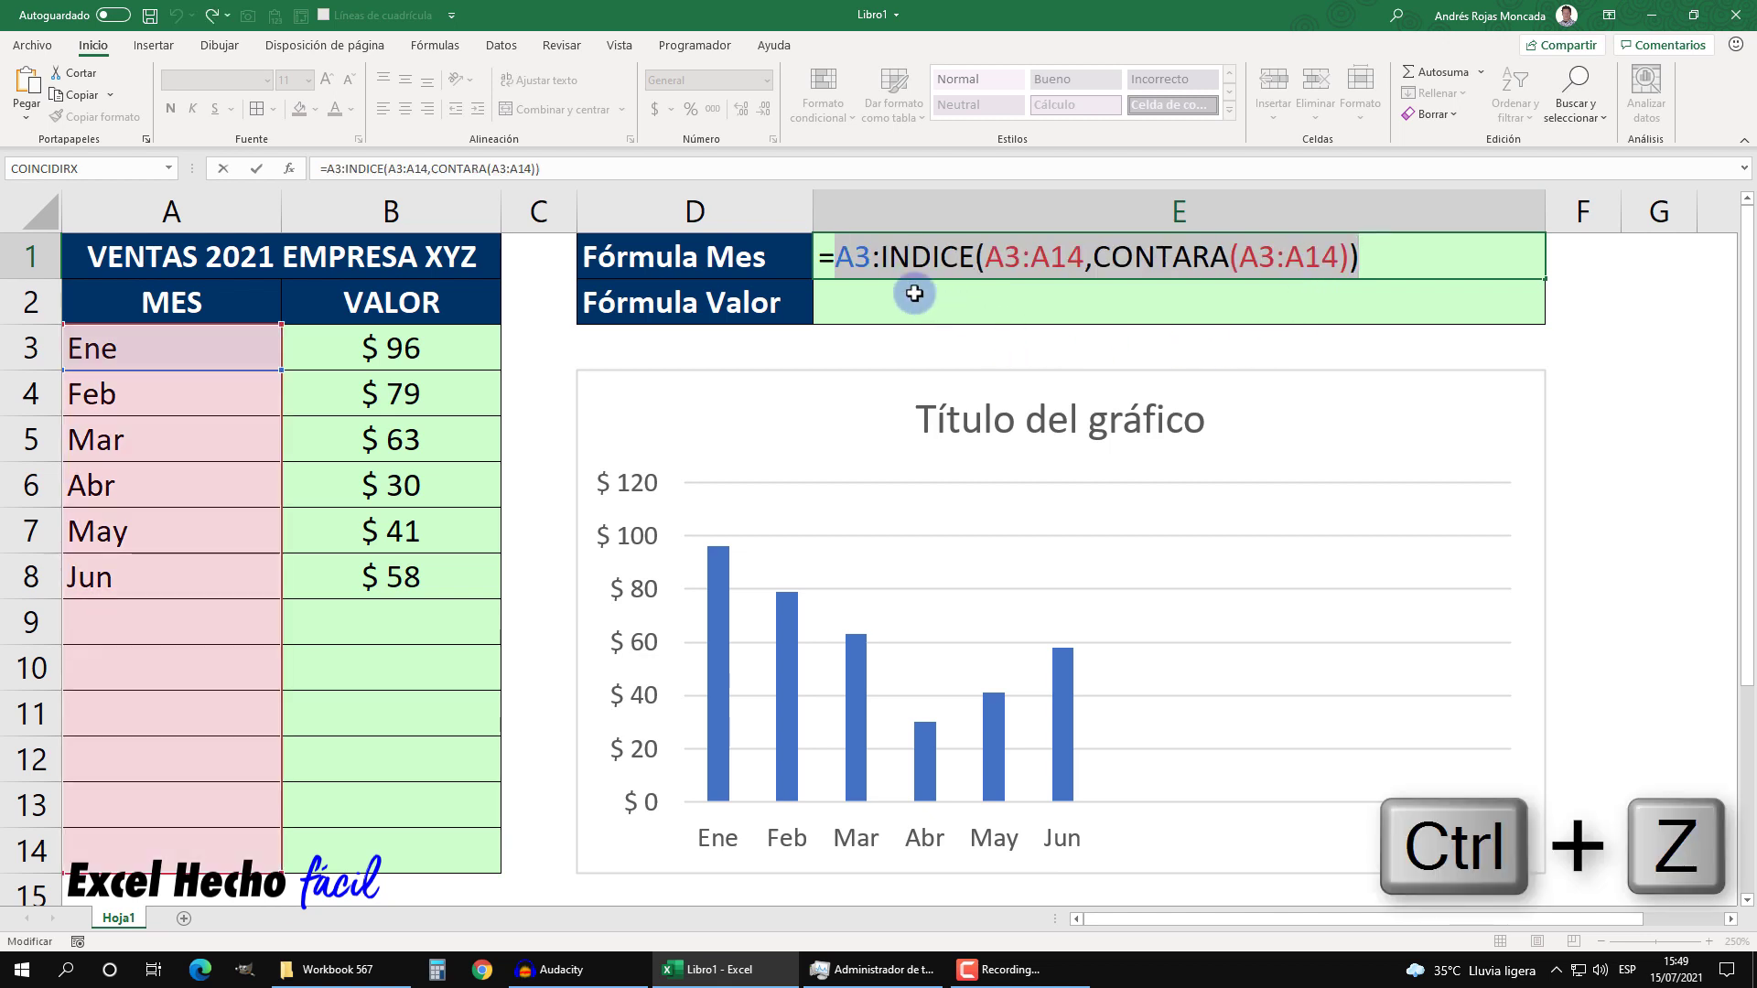
# Step: Make every reference absolute with F4, copy the formula text, and commit it in E1
pyautogui.click(854, 266)
pyautogui.press('F4')
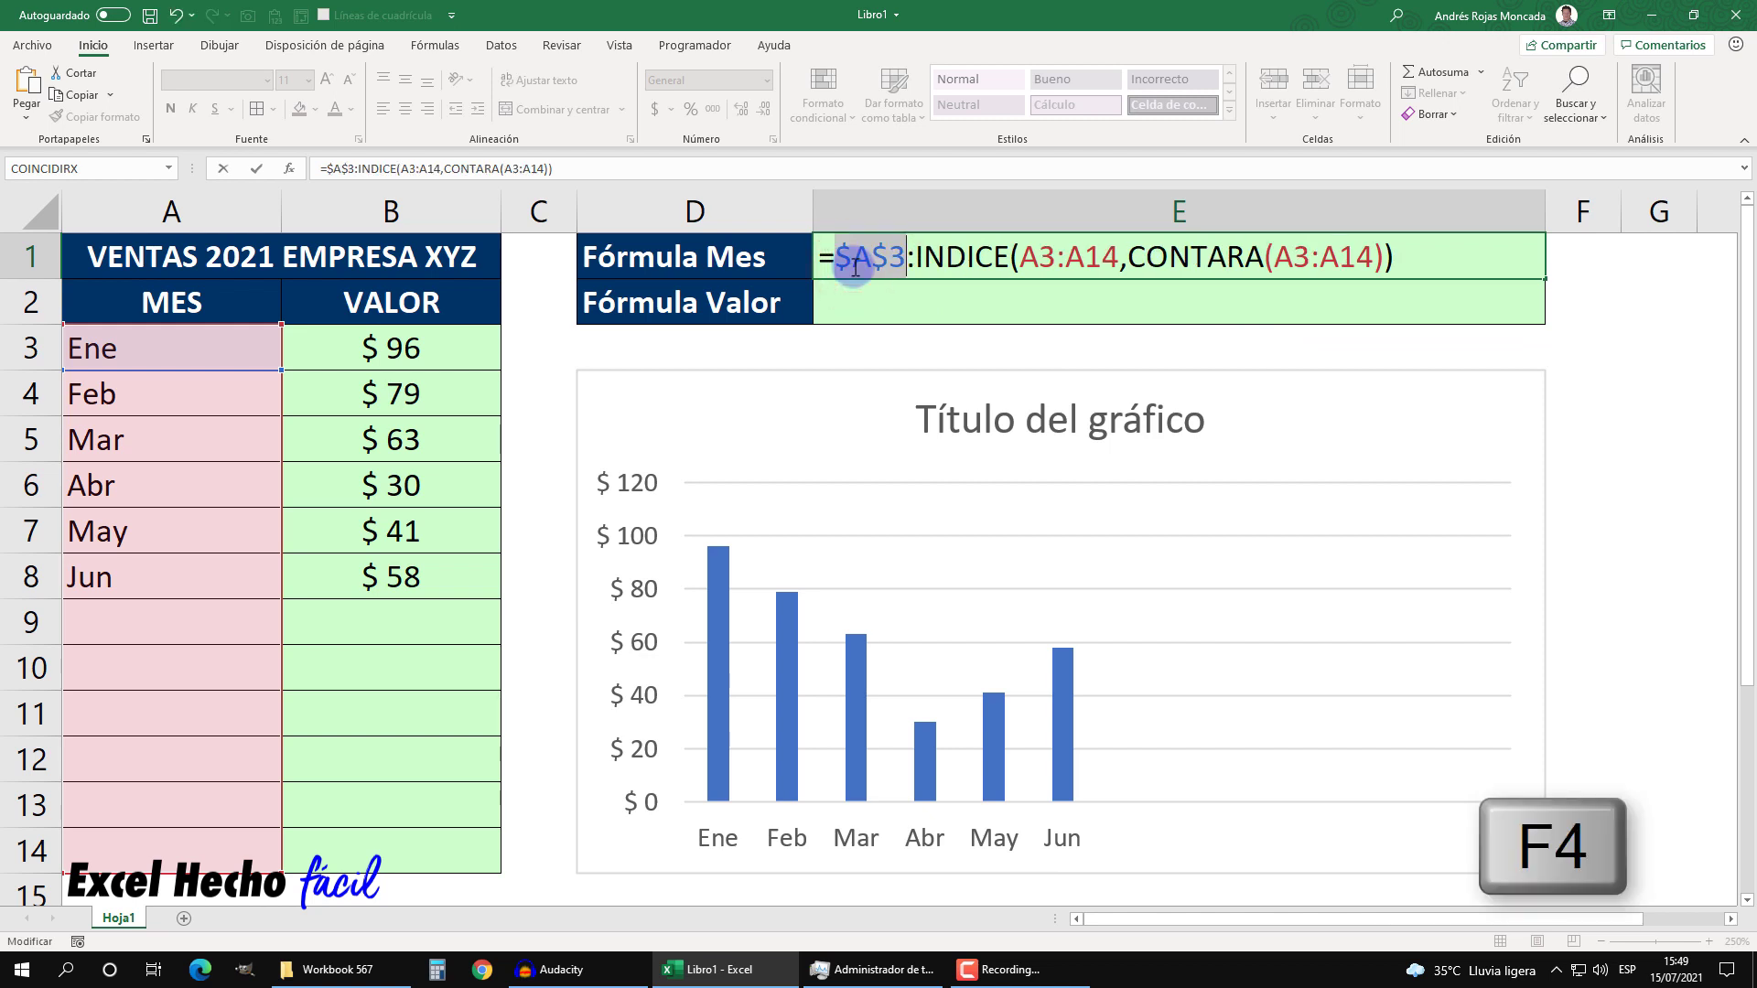
pyautogui.click(1059, 264)
pyautogui.press('F4')
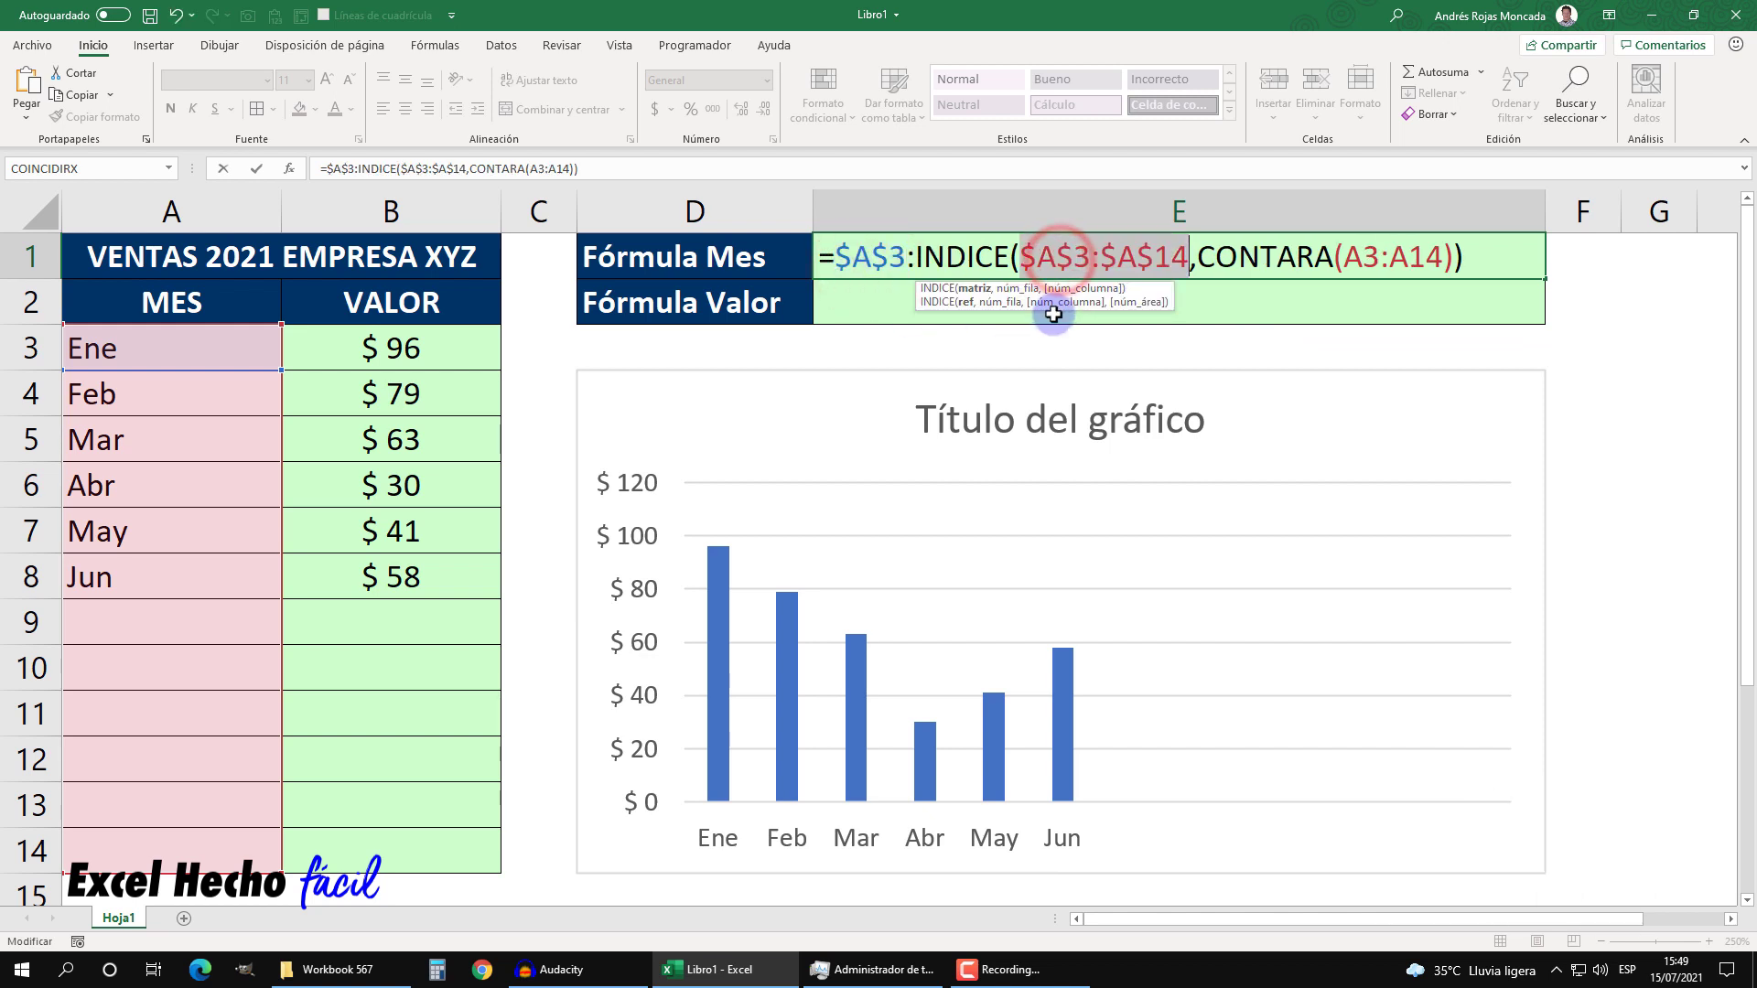
pyautogui.click(1382, 257)
pyautogui.press('F4')
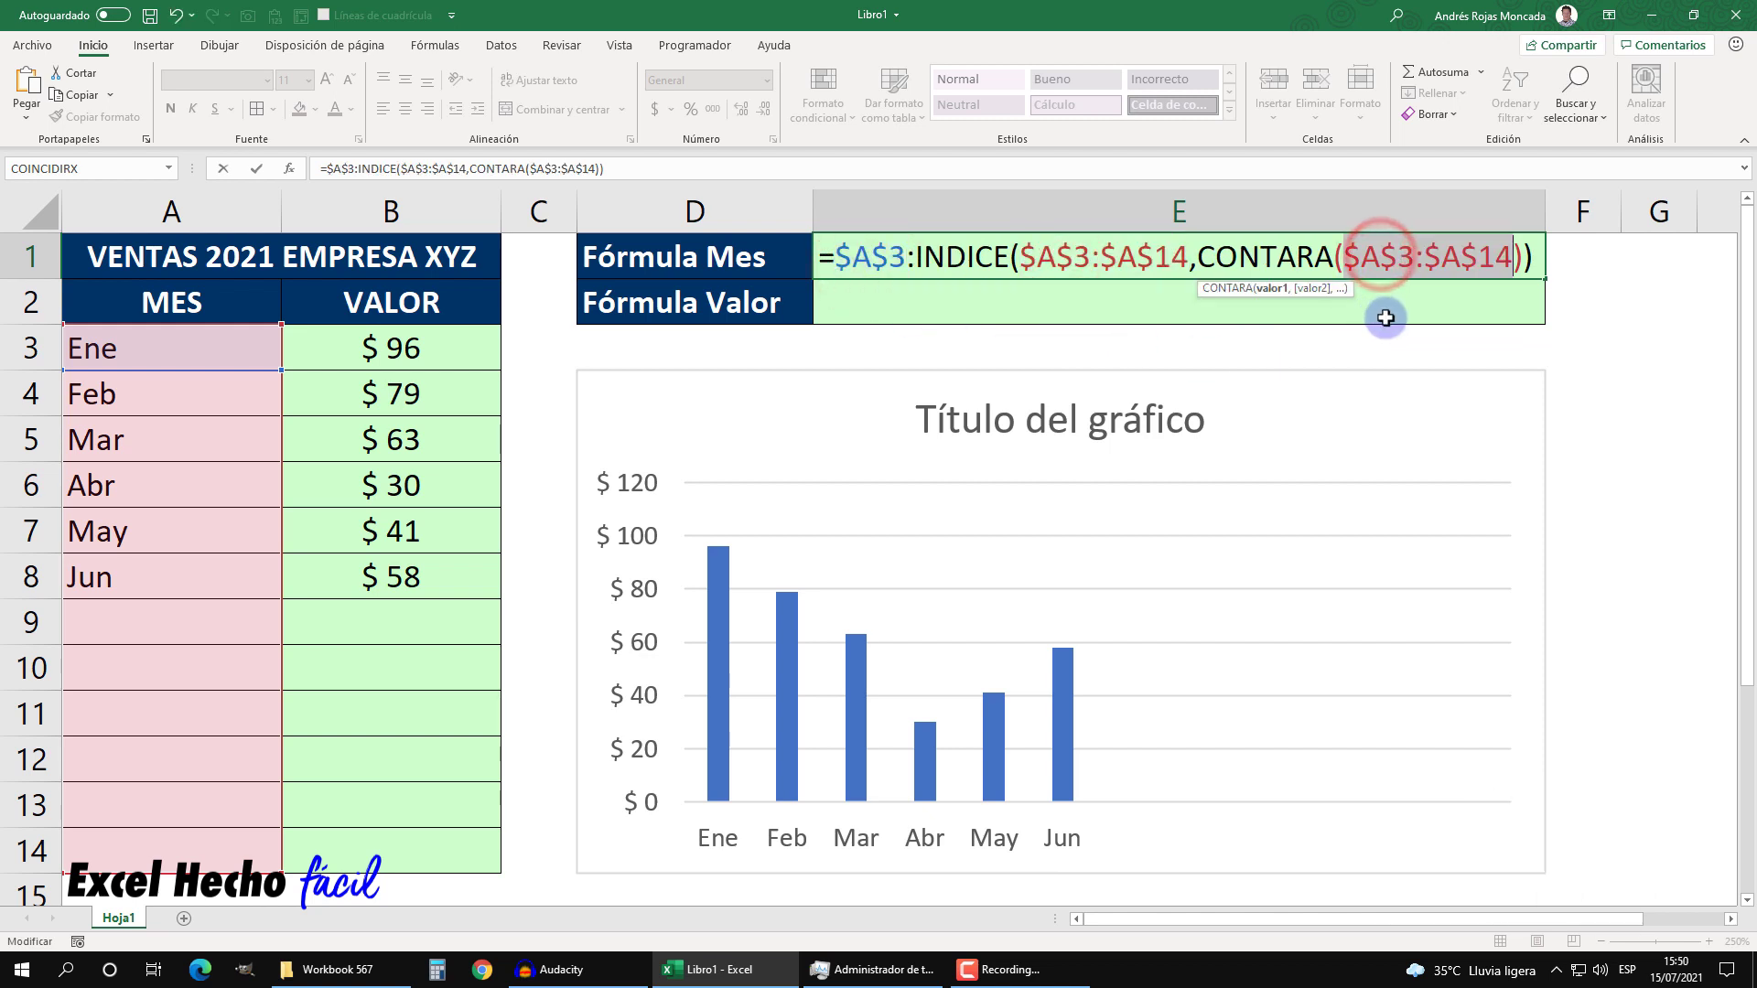
pyautogui.moveTo(1533, 254); pyautogui.dragTo(801, 257)
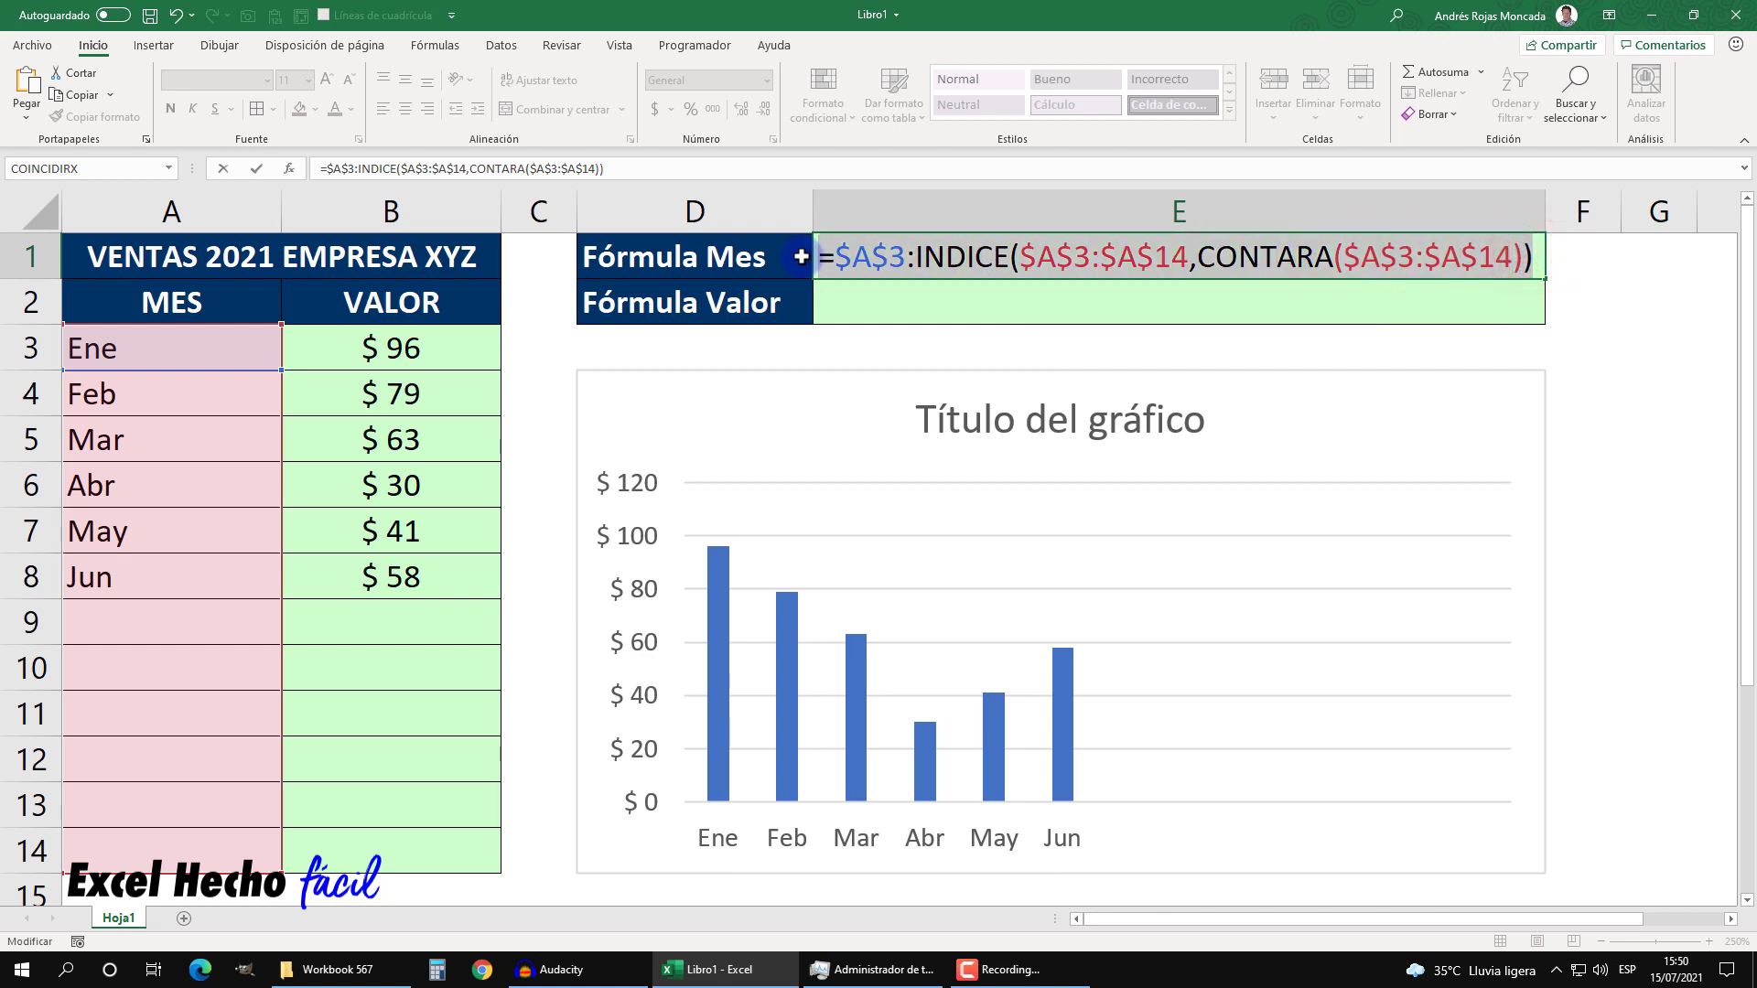
pyautogui.hotkey('ctrl', 'c')
pyautogui.press('Return')
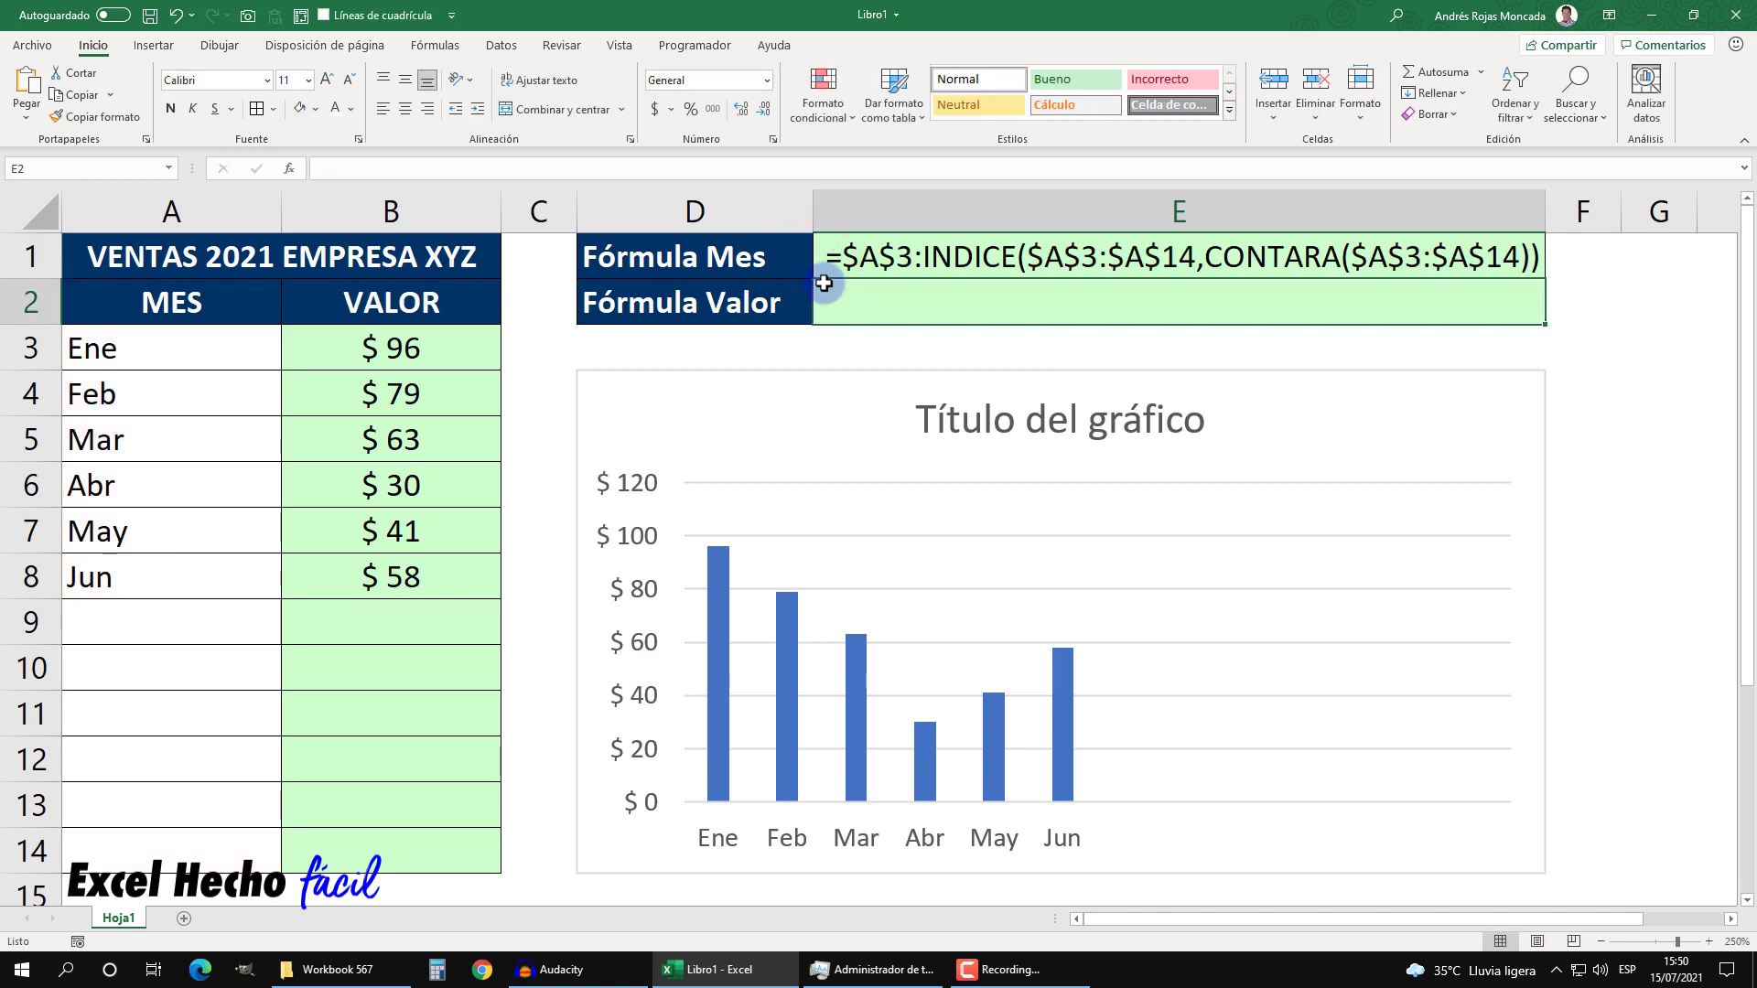
# Step: In Administrador de nombres, create nMes referring to the pasted dynamic month formula
pyautogui.click(432, 46)
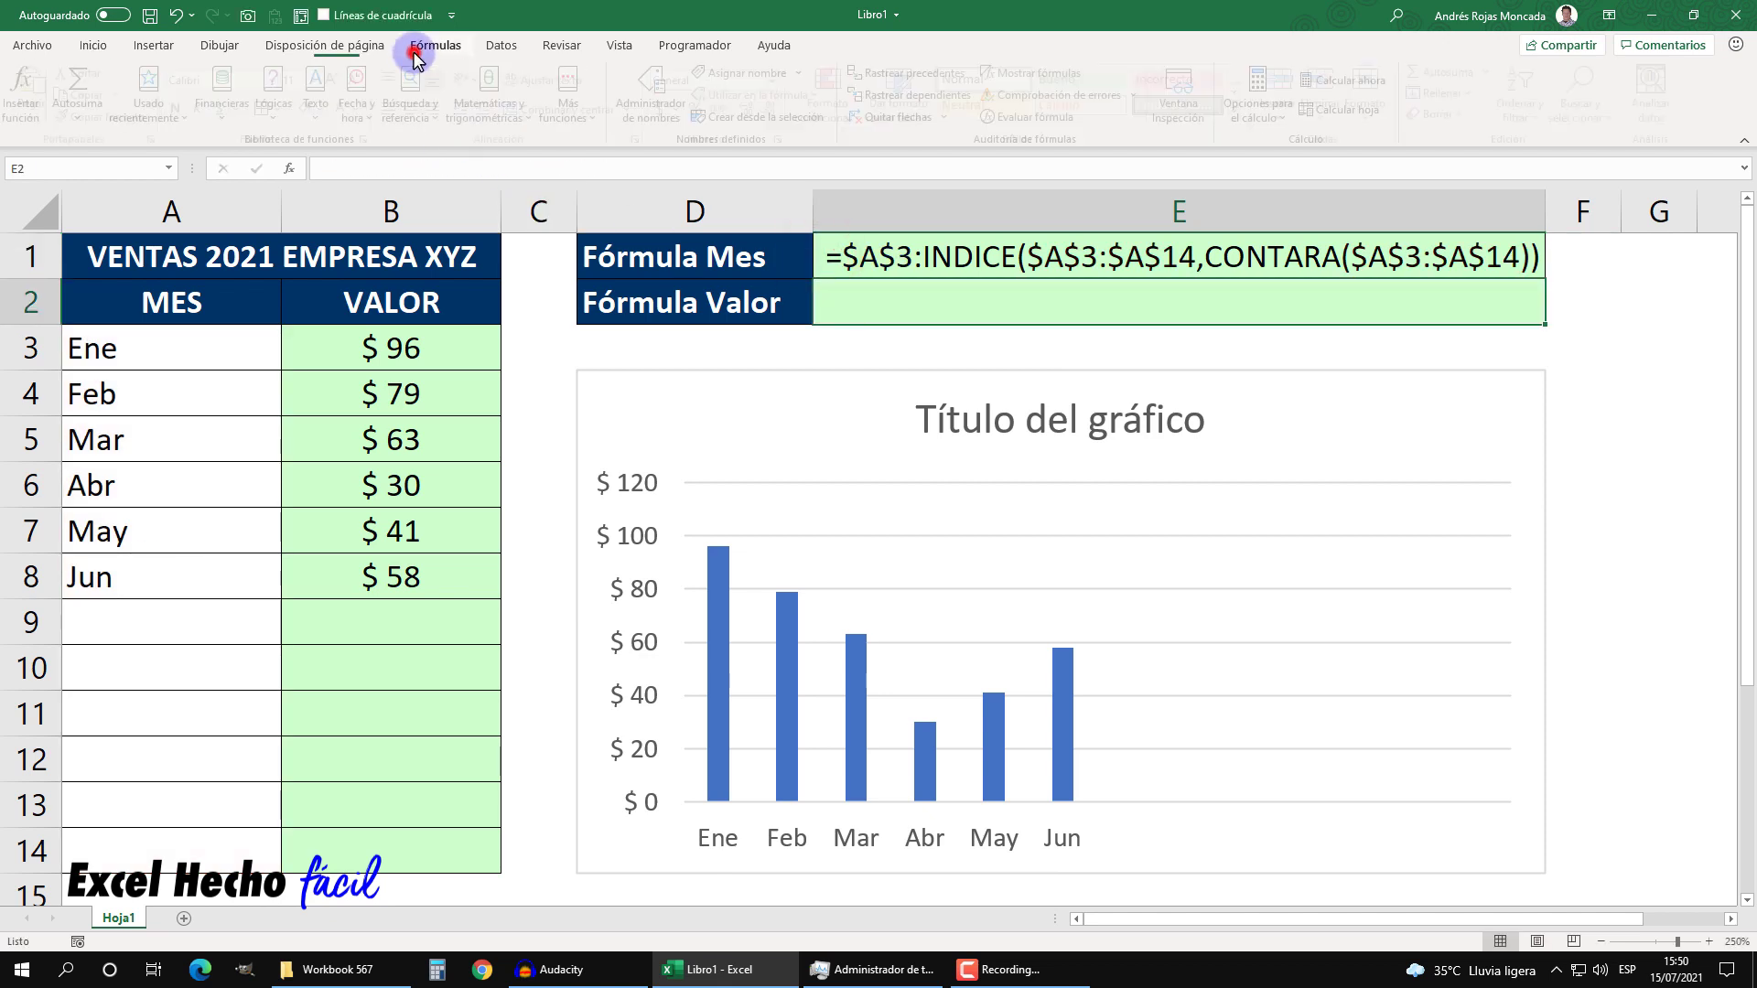
pyautogui.click(645, 119)
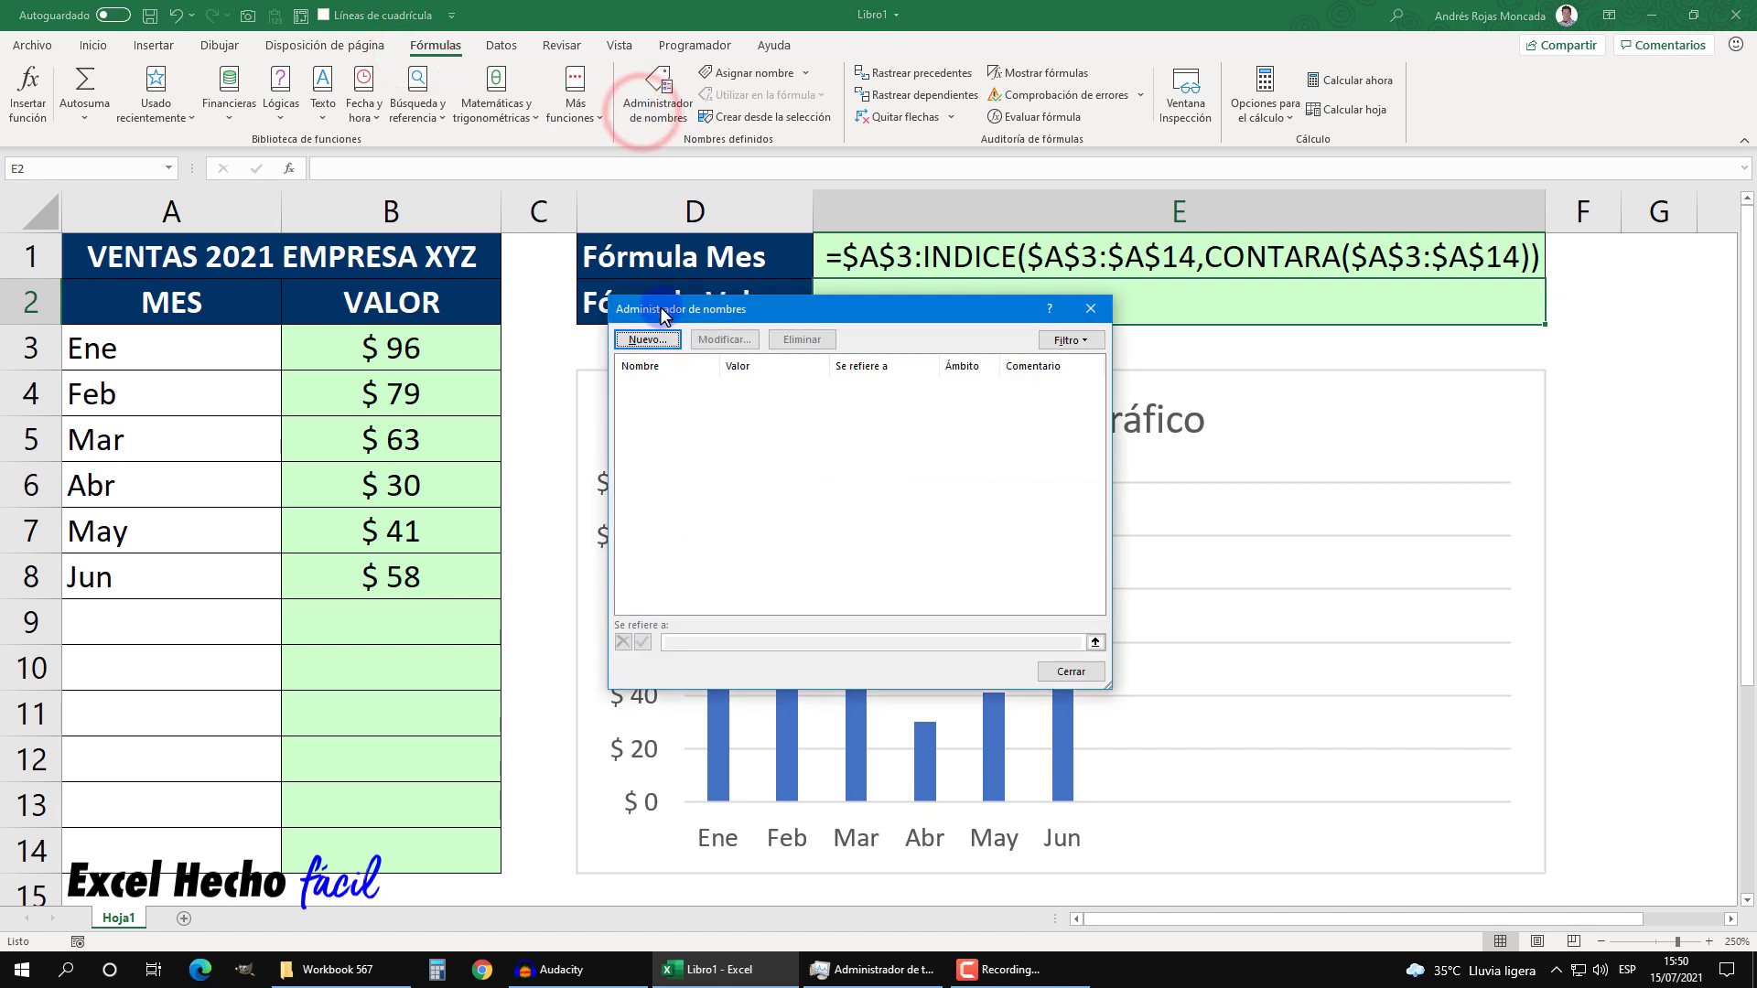
pyautogui.moveTo(661, 311); pyautogui.dragTo(627, 357)
pyautogui.click(610, 382)
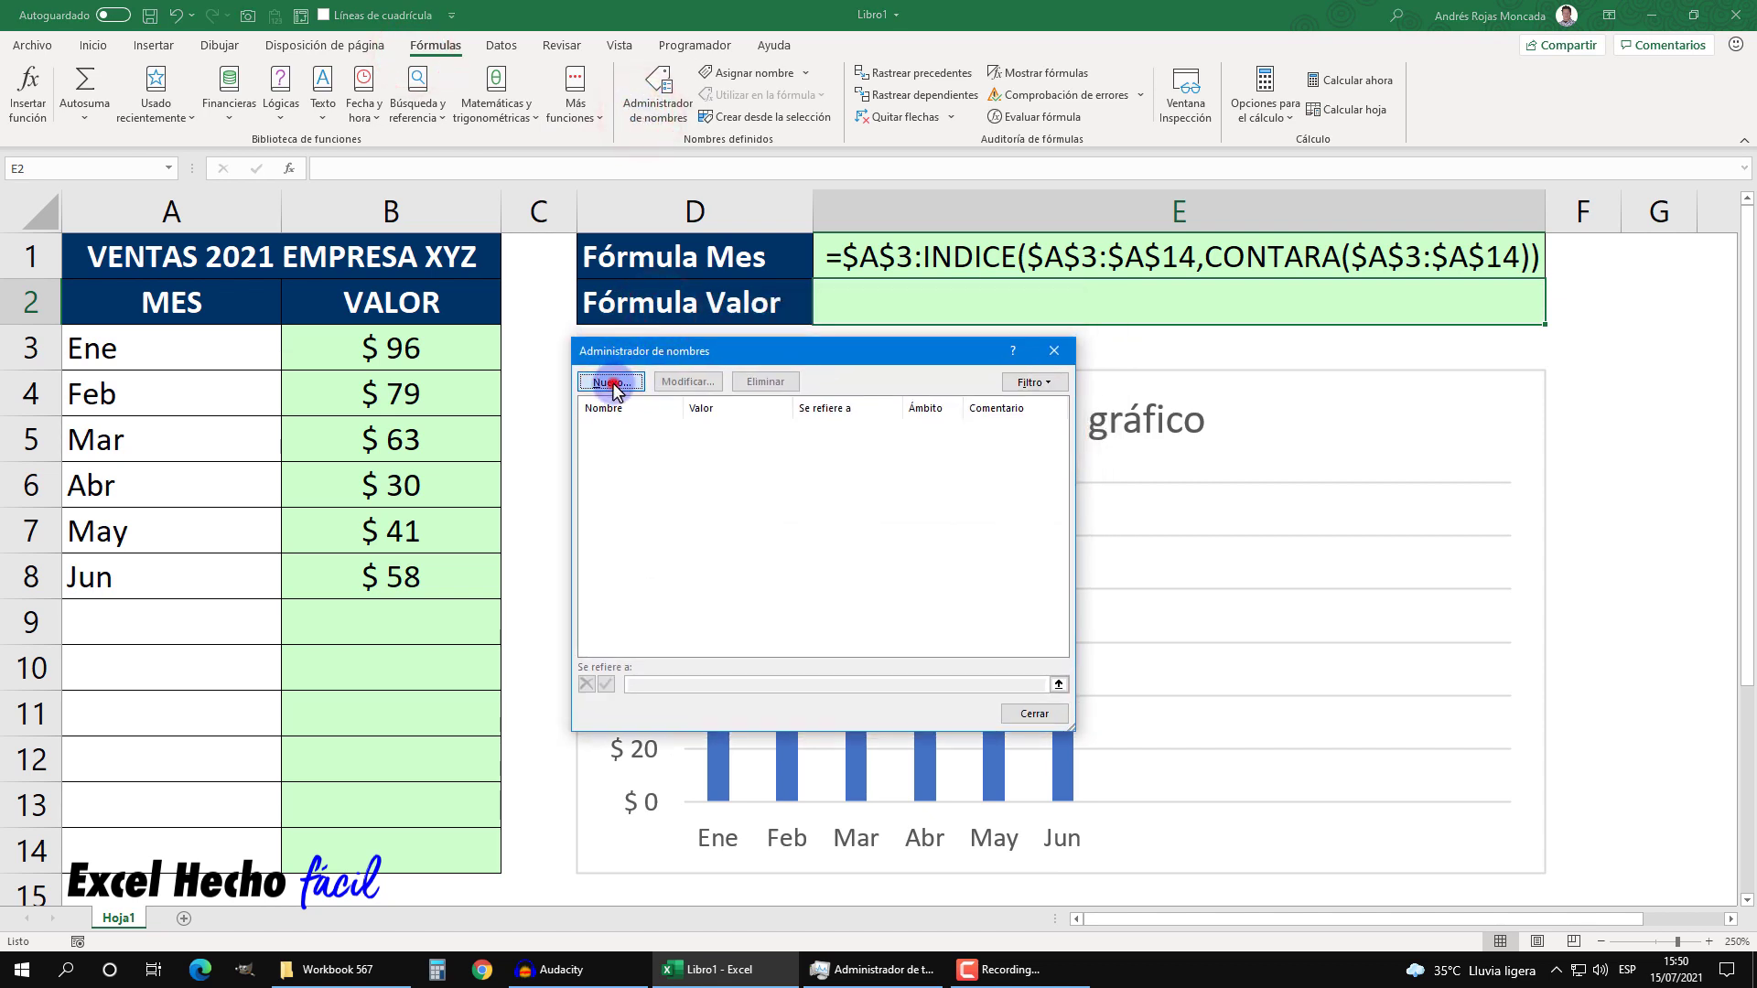
pyautogui.moveTo(724, 444); pyautogui.dragTo(606, 369)
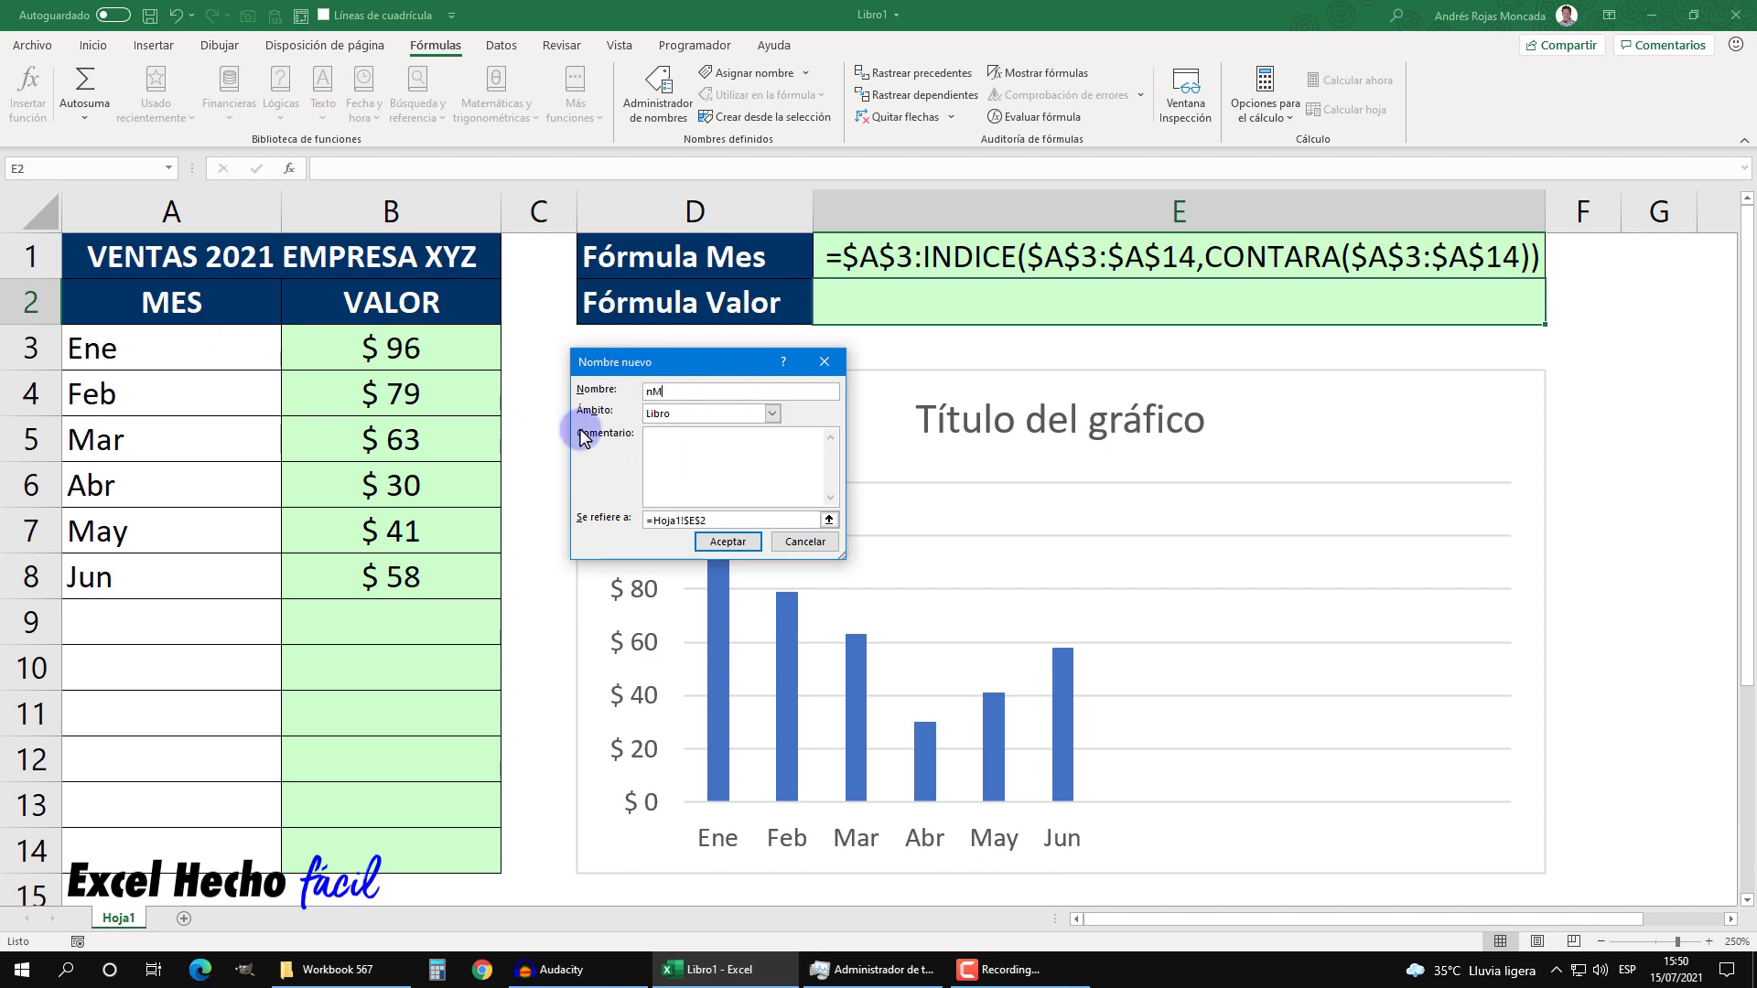
pyautogui.moveTo(710, 520); pyautogui.dragTo(643, 534)
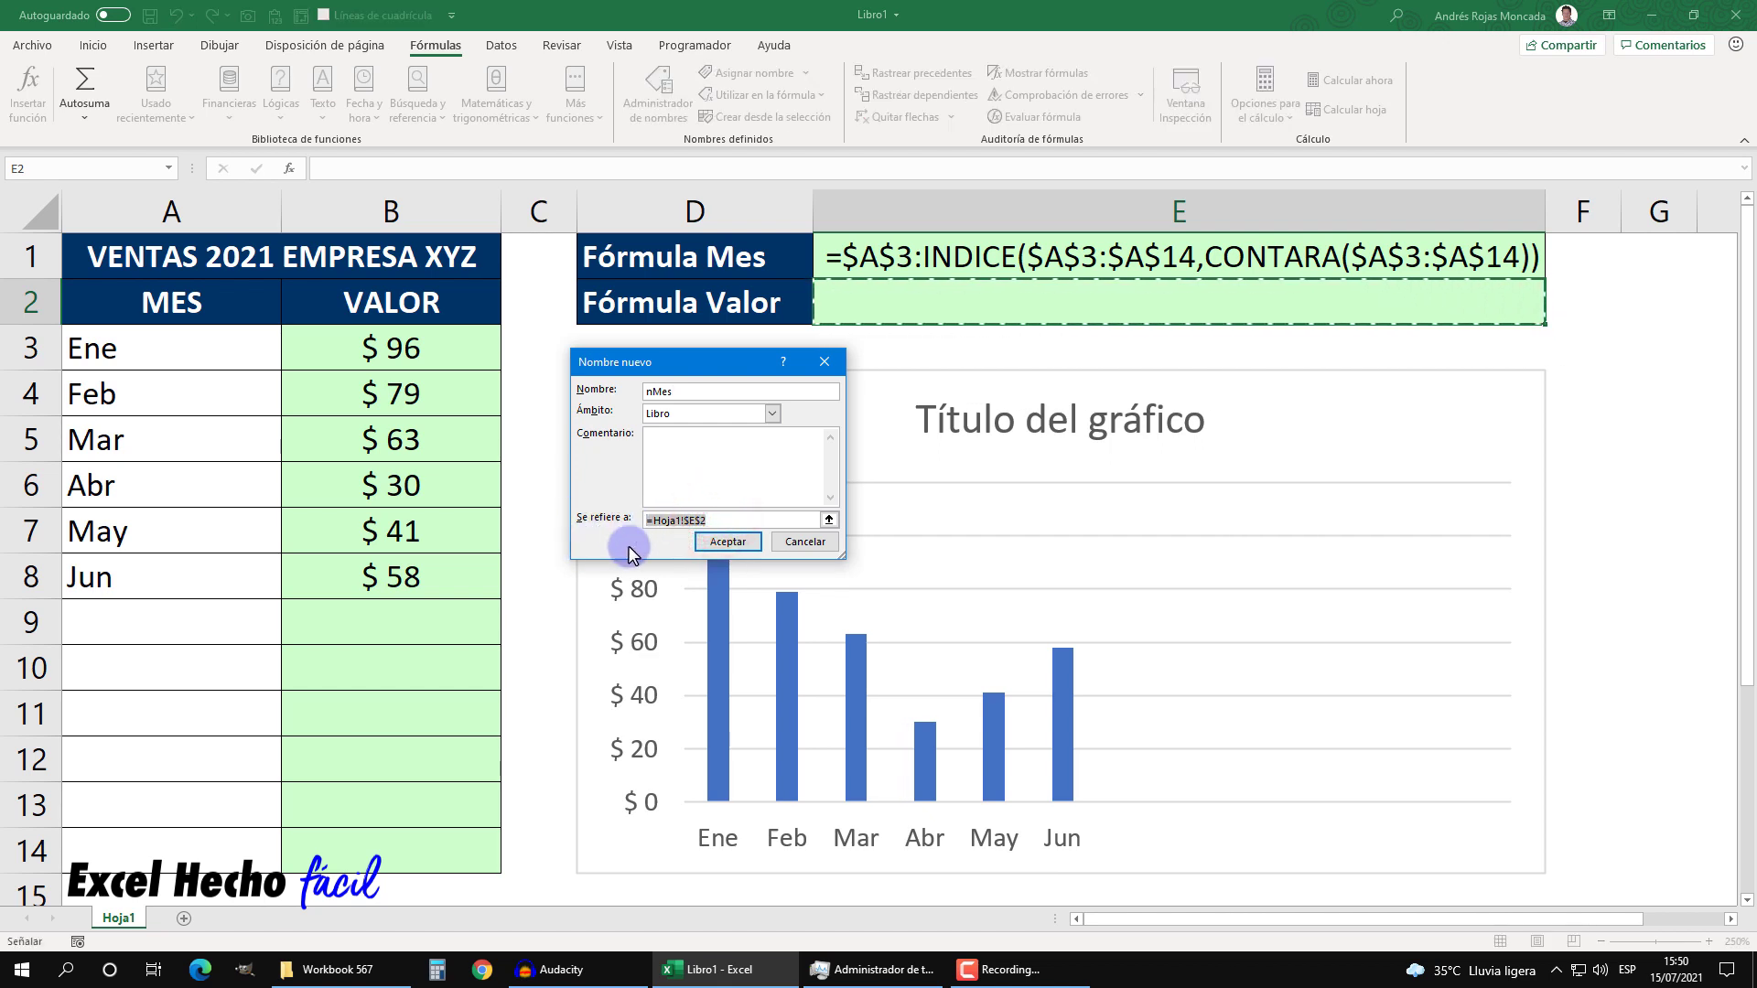
pyautogui.hotkey('ctrl', 'v')
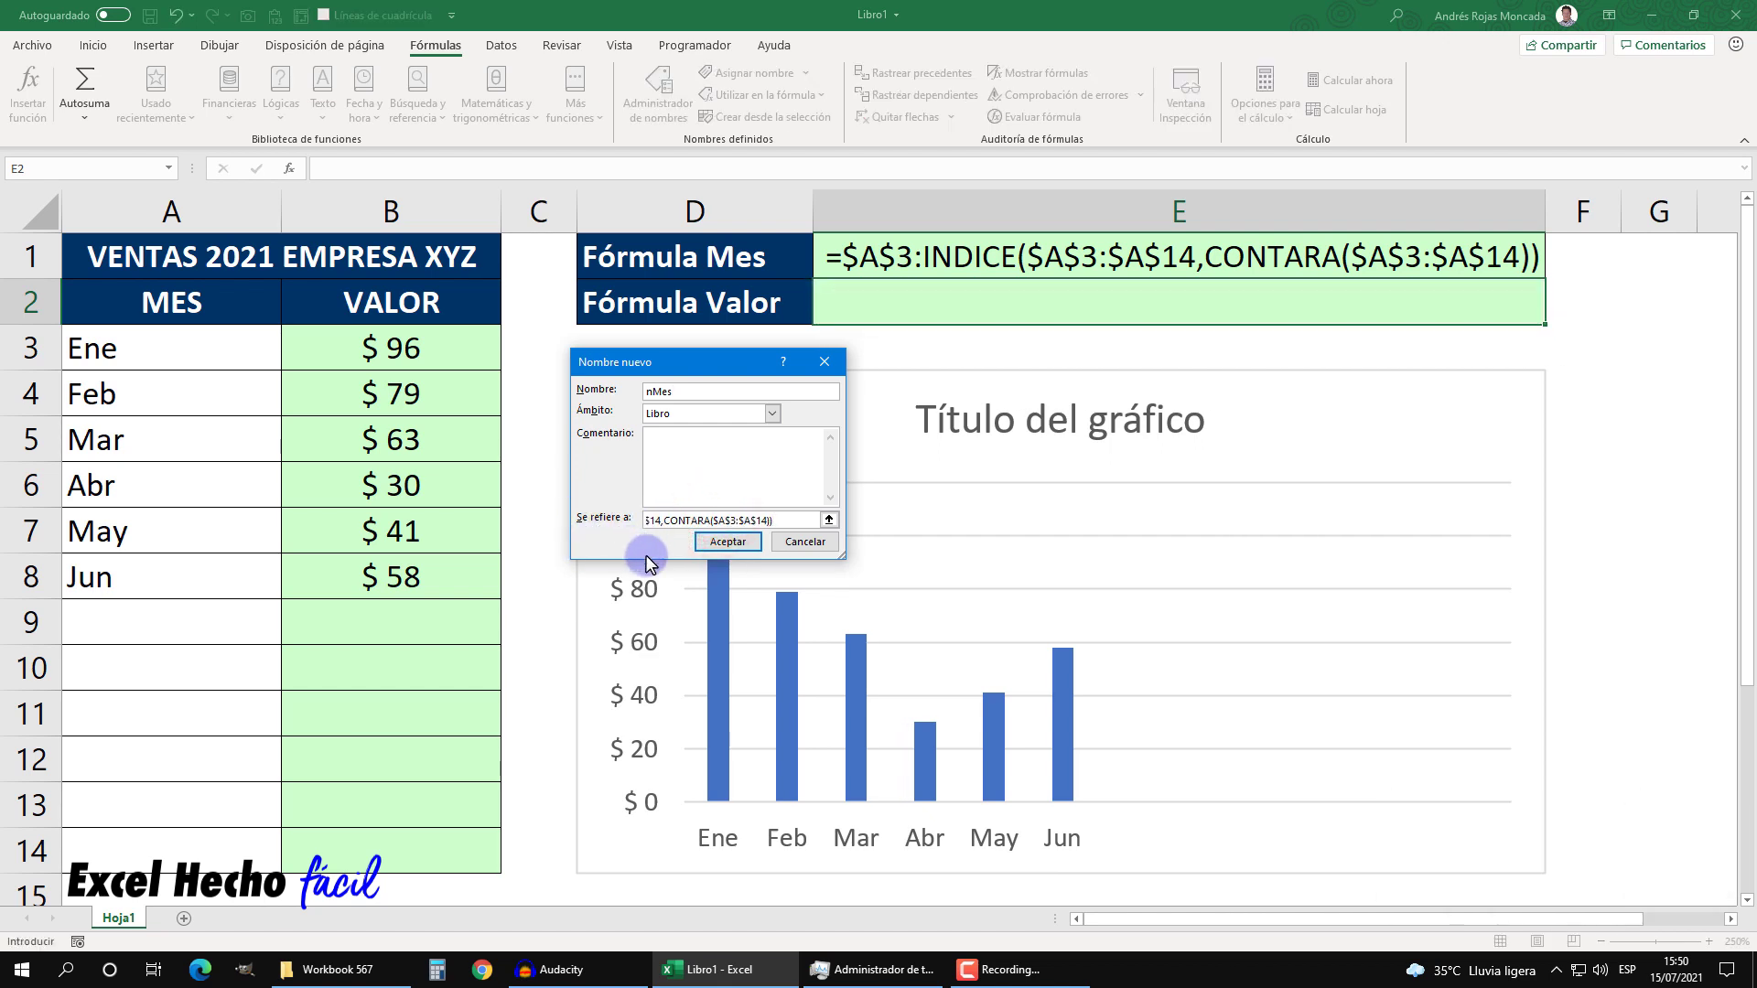
pyautogui.click(732, 543)
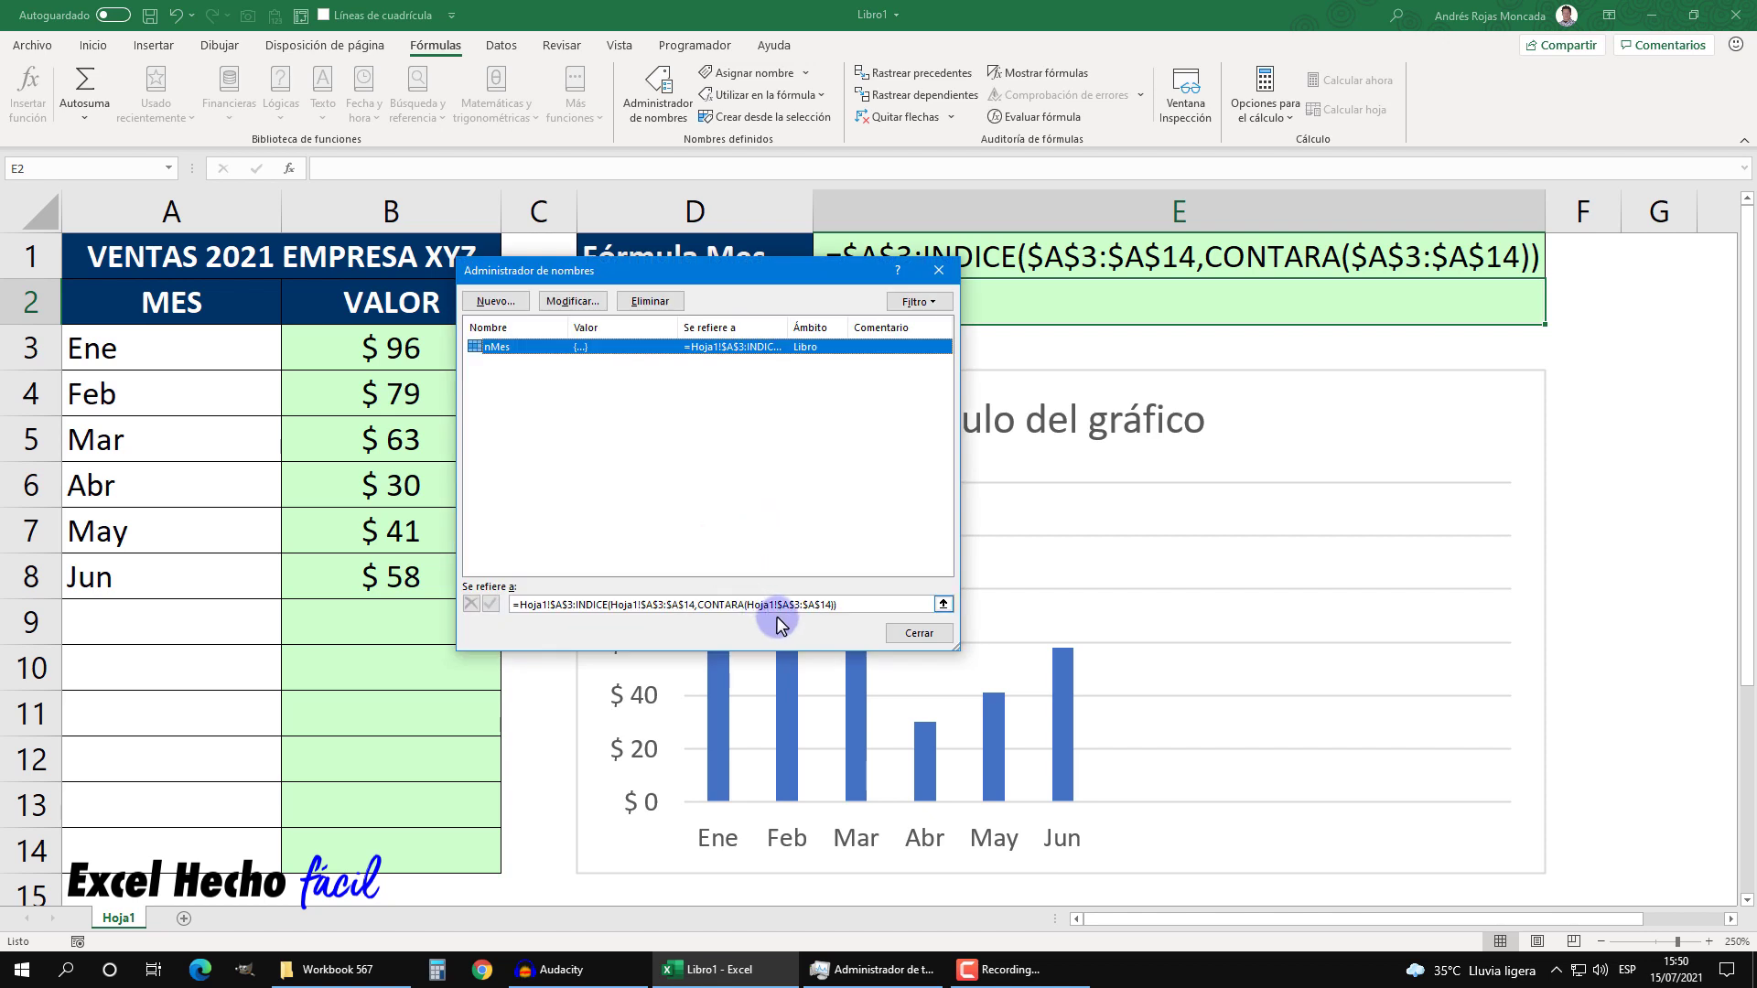
pyautogui.click(854, 607)
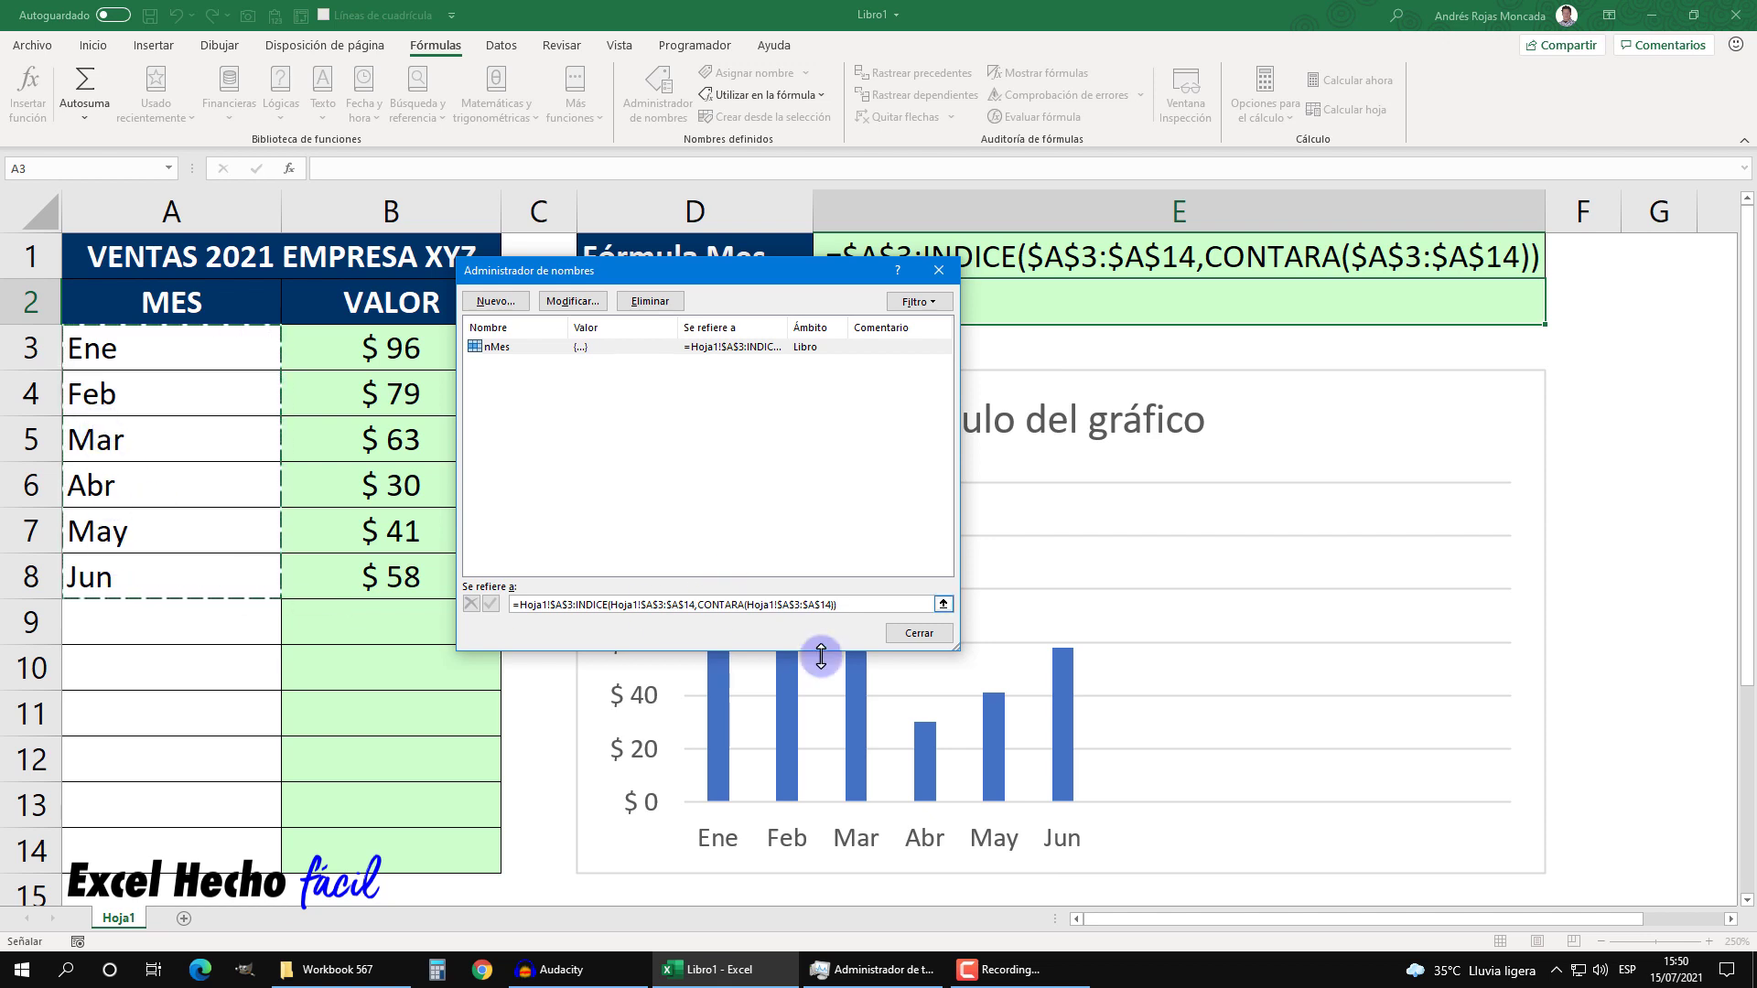
pyautogui.click(920, 634)
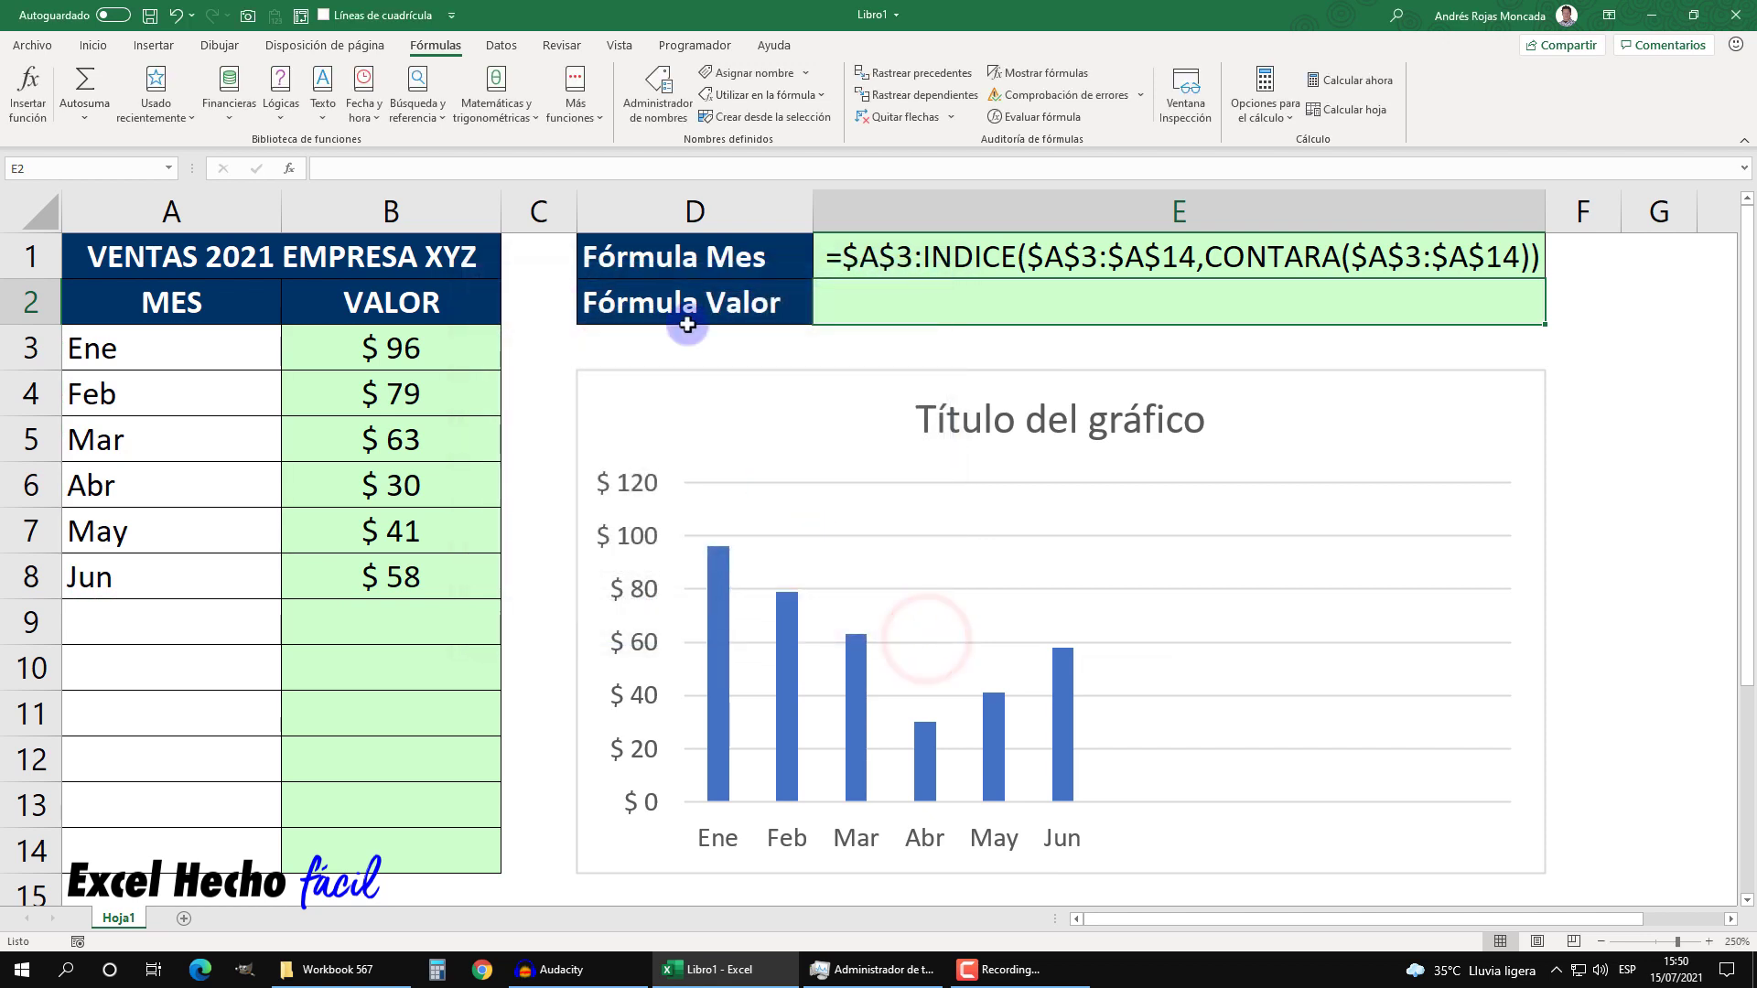
# Step: Start the E2 formula as =$B$3: with an absolute first value reference
pyautogui.click(865, 302)
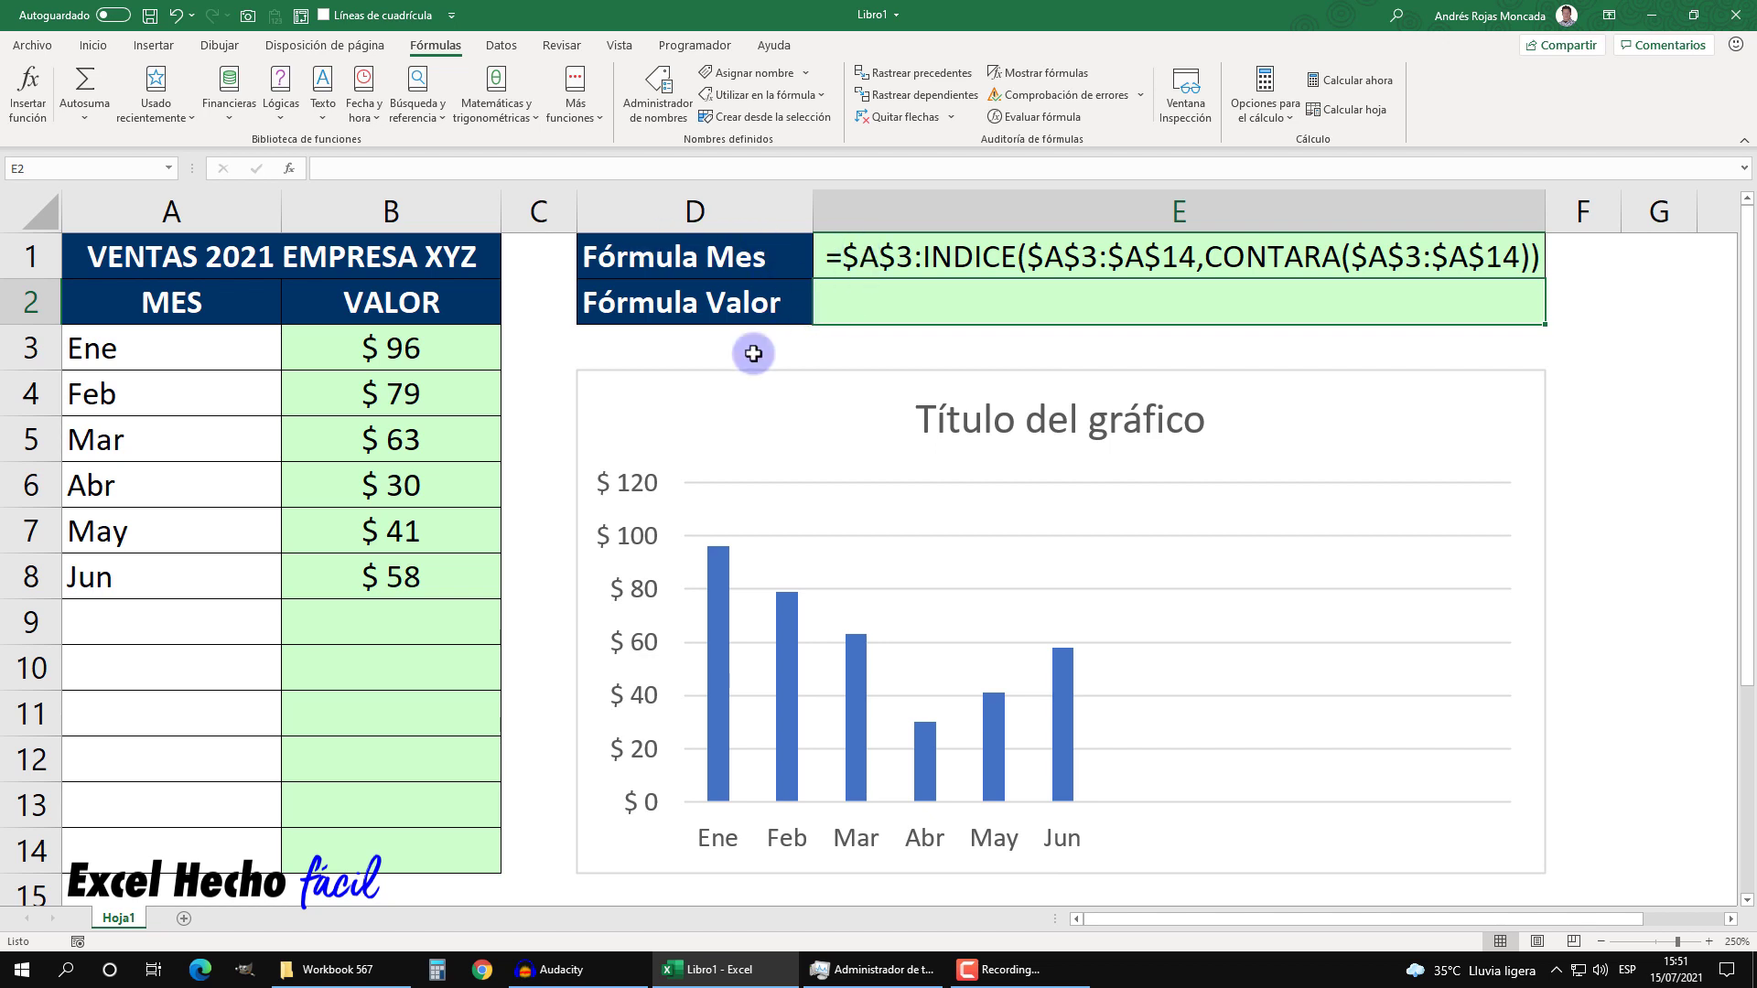
pyautogui.write('=')
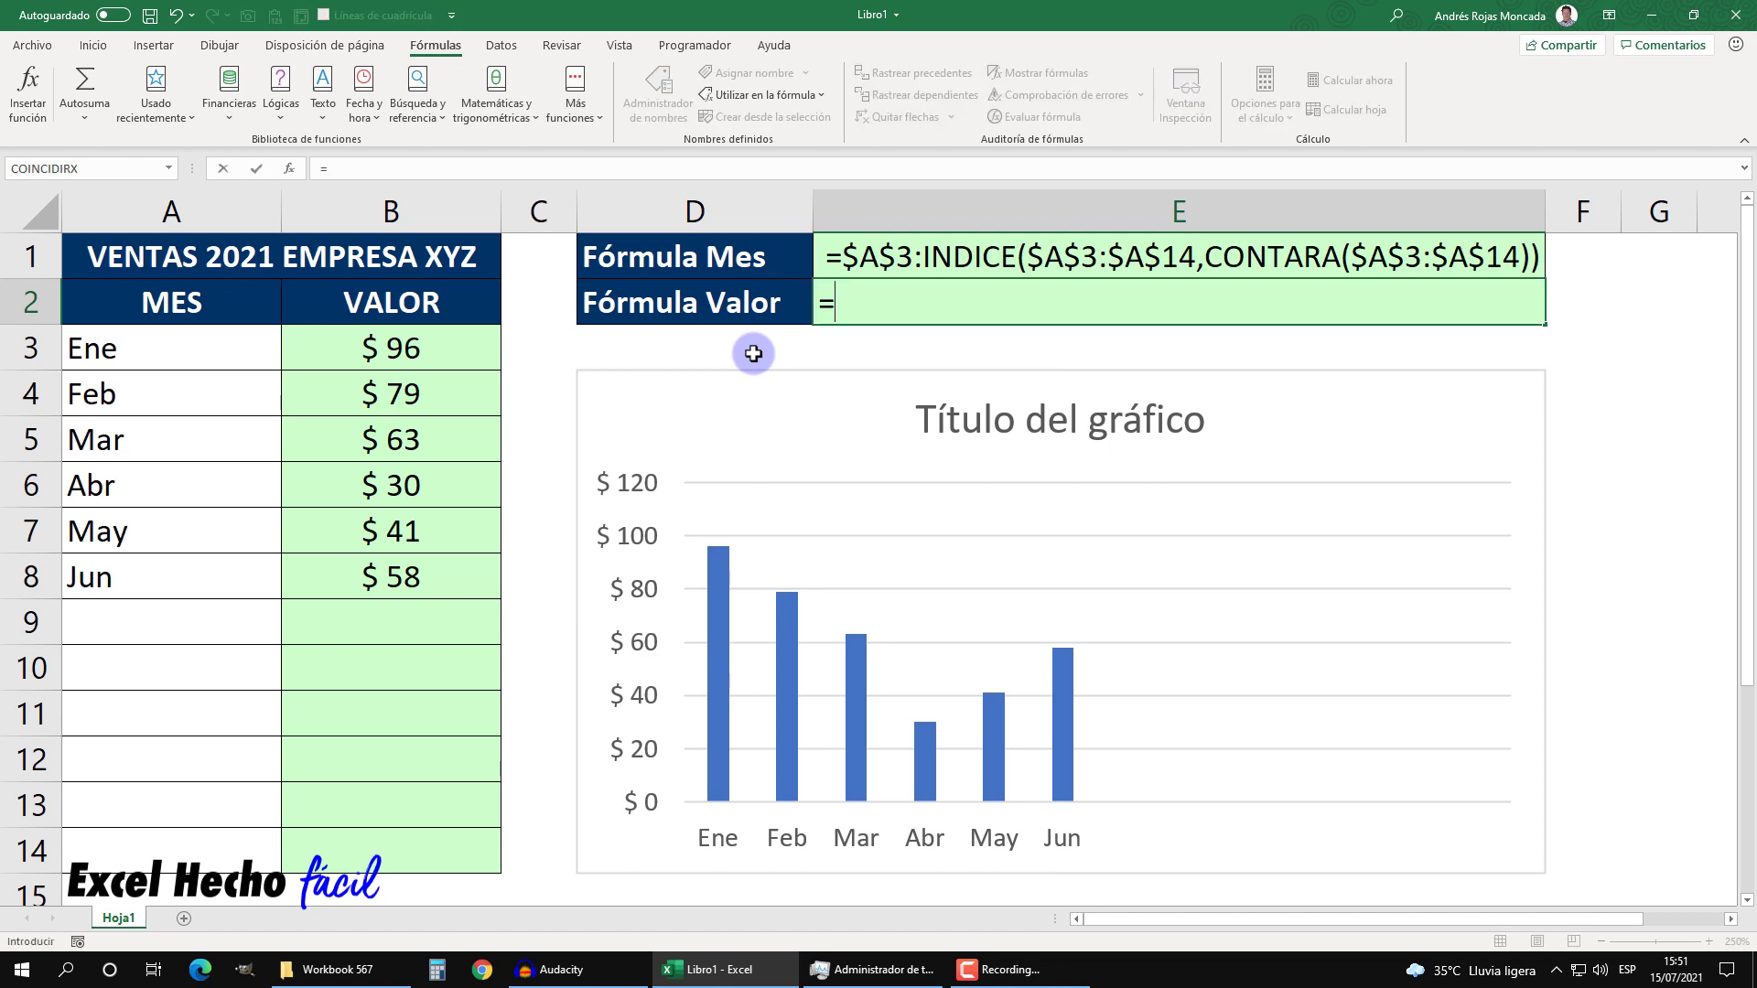
pyautogui.click(436, 346)
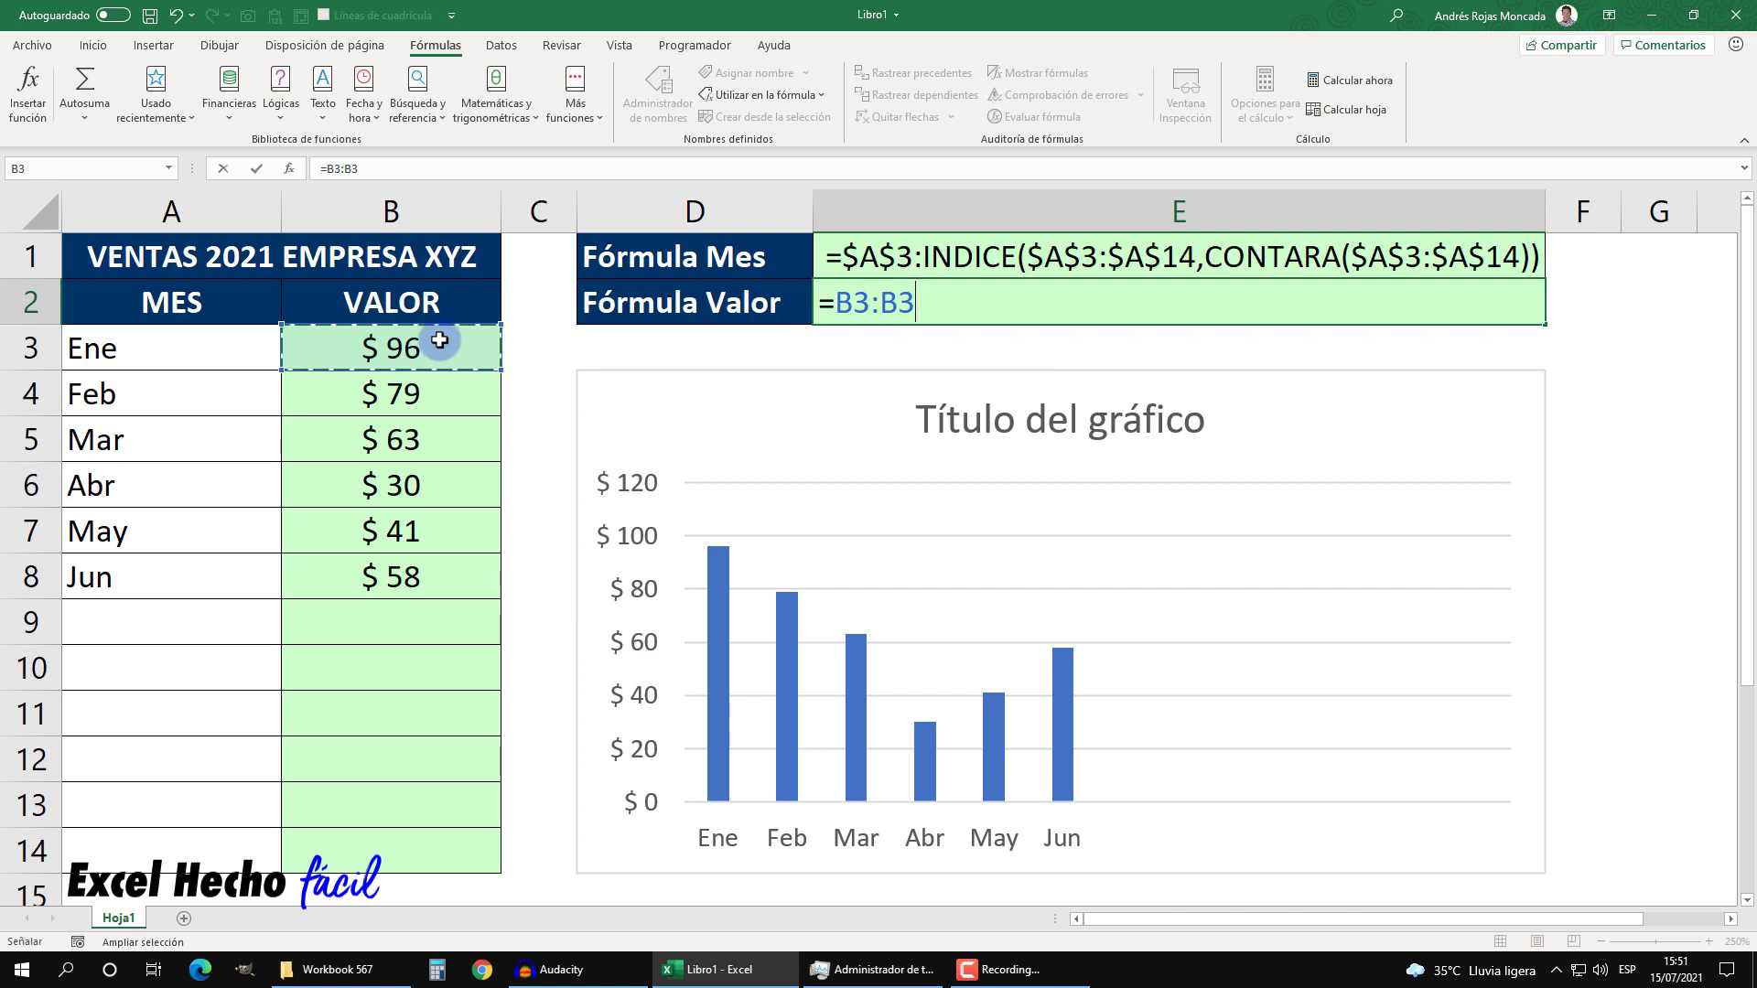
pyautogui.click(889, 303)
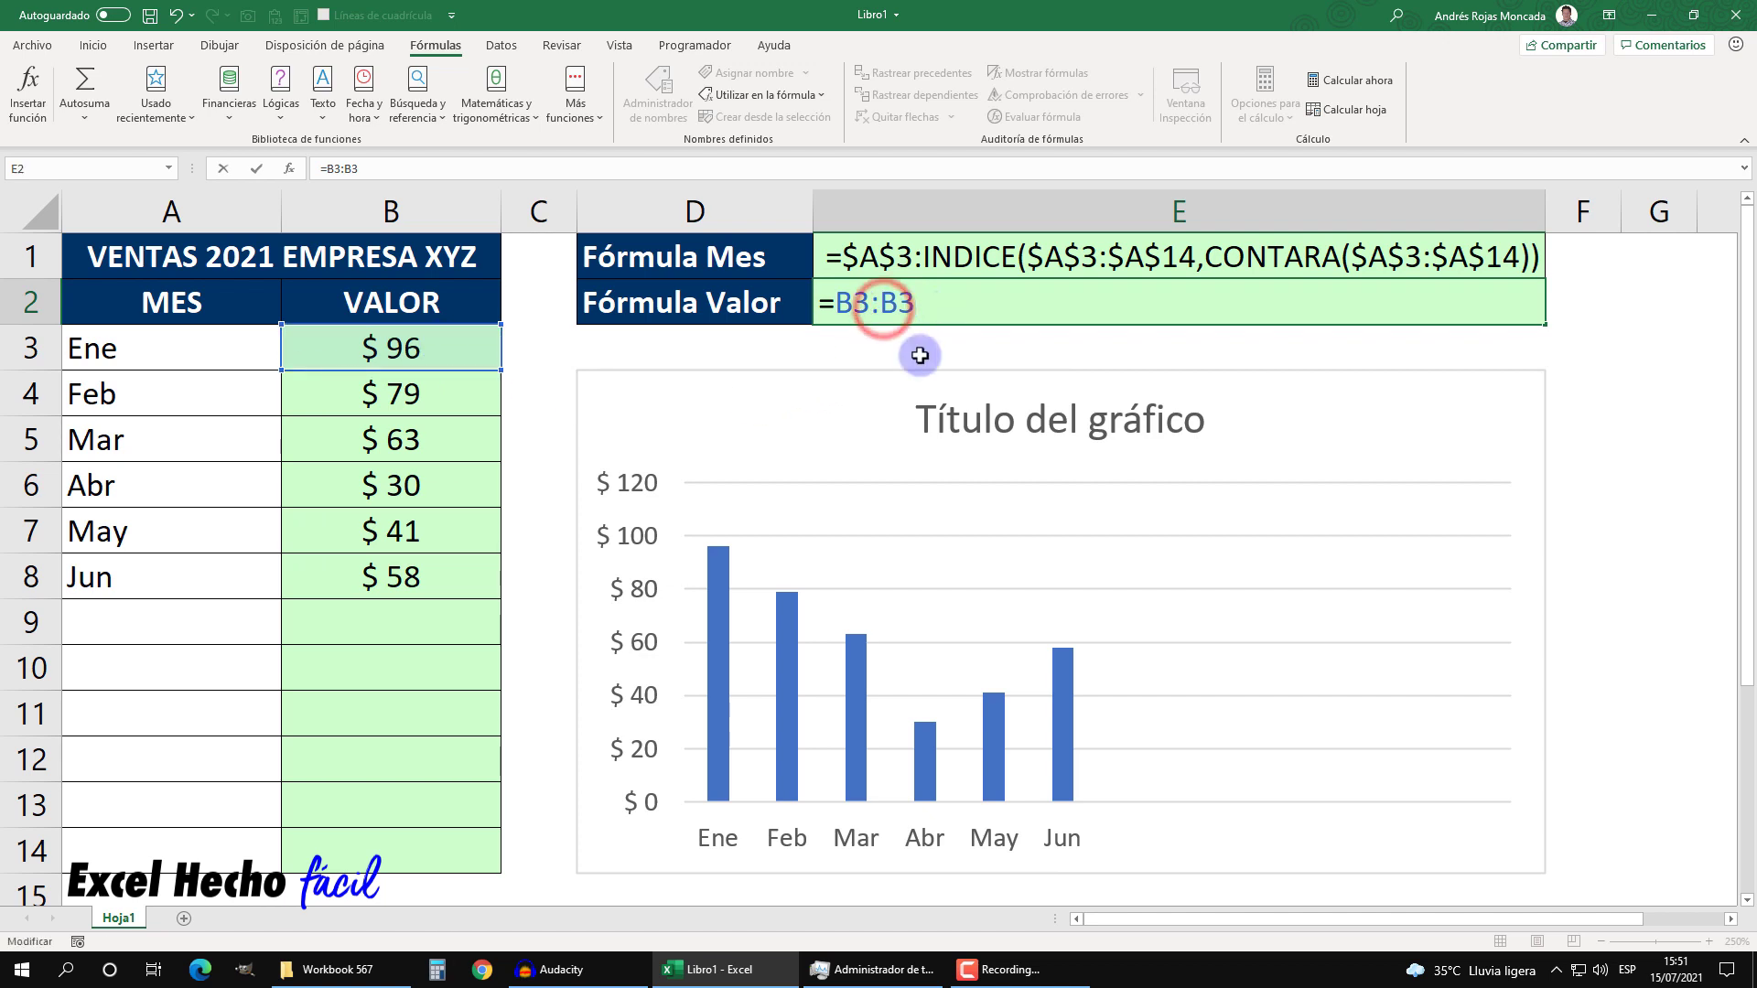
pyautogui.press('BackSpace')
pyautogui.press('BackSpace')
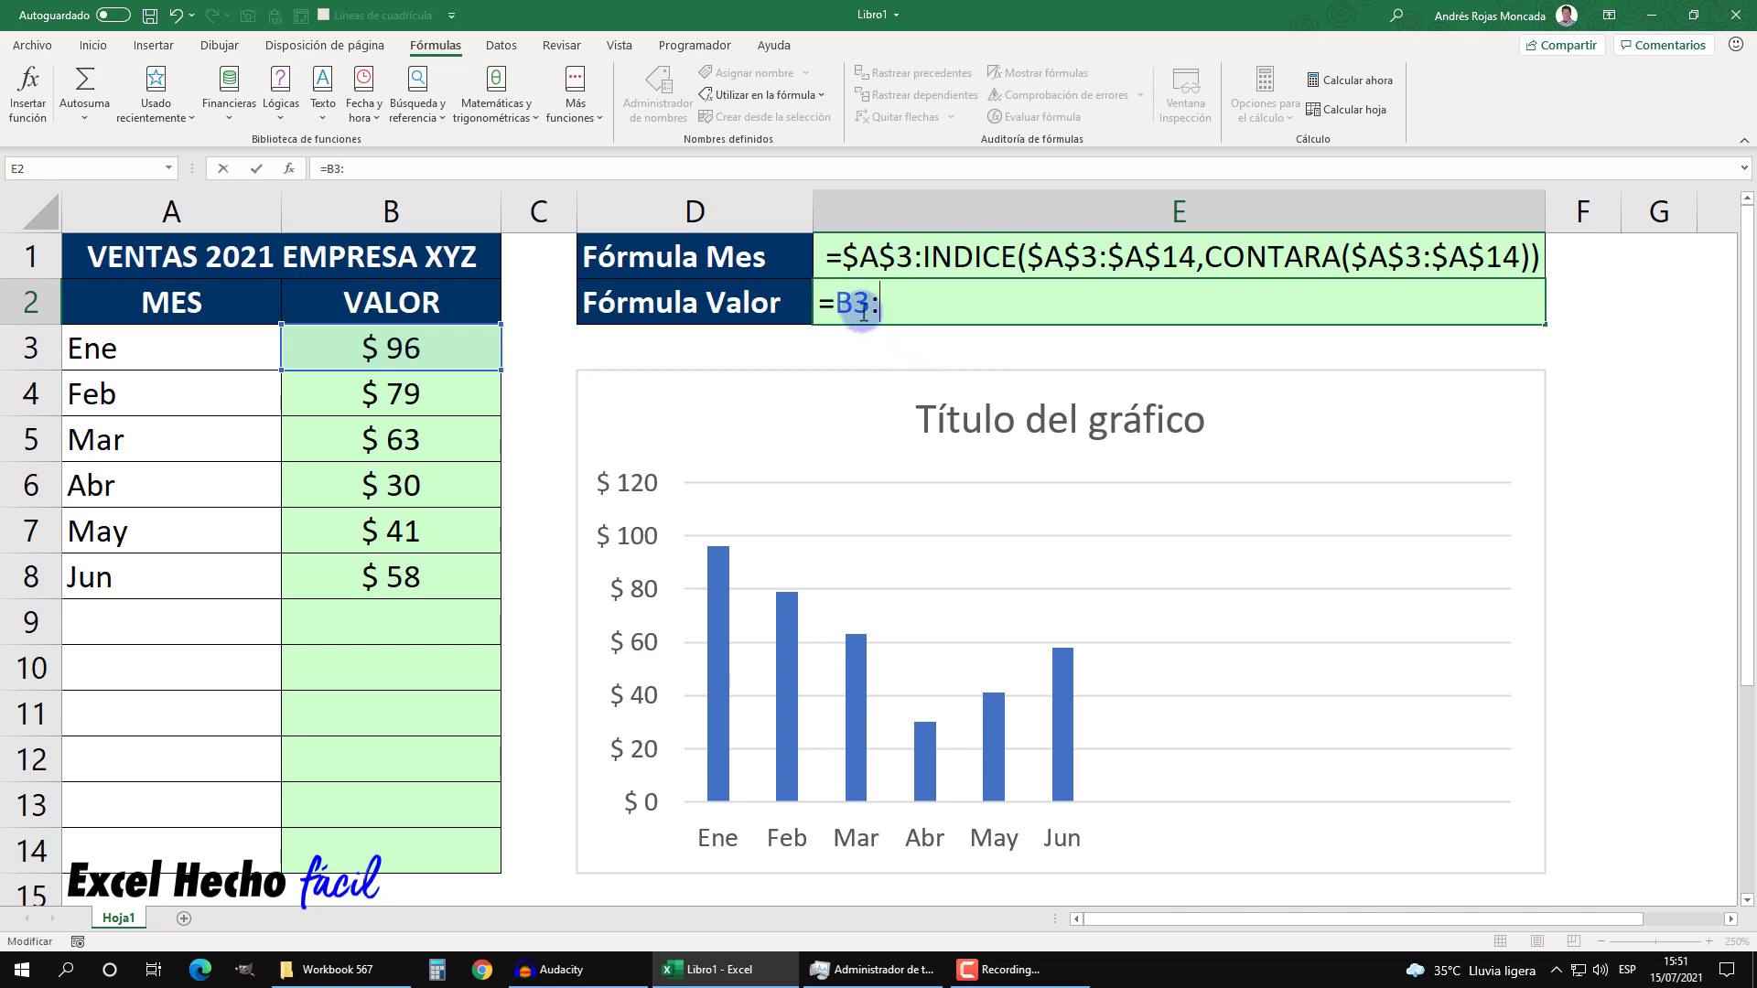
pyautogui.doubleClick(851, 305)
pyautogui.press('F4')
pyautogui.click(913, 302)
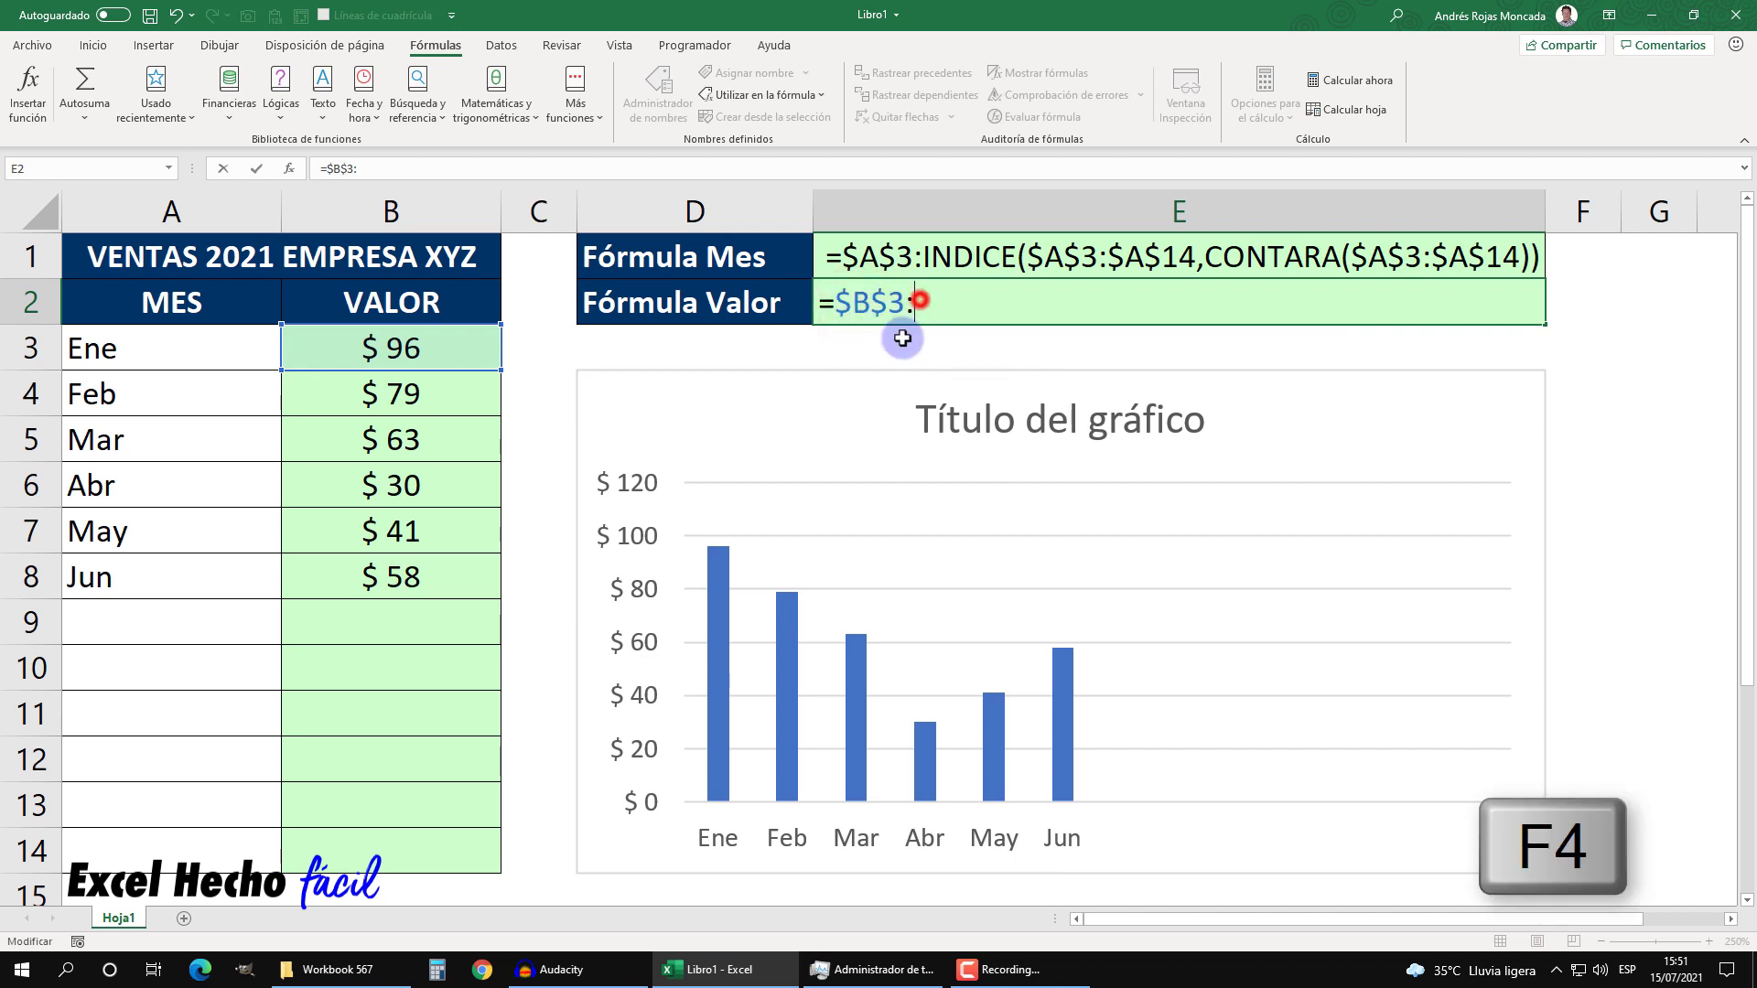
# Step: Complete it with INDICE($B$3:$B$14,CONTARA($B$3:$B$14)) using absolute ranges
pyautogui.write('indi')
pyautogui.press('Tab')
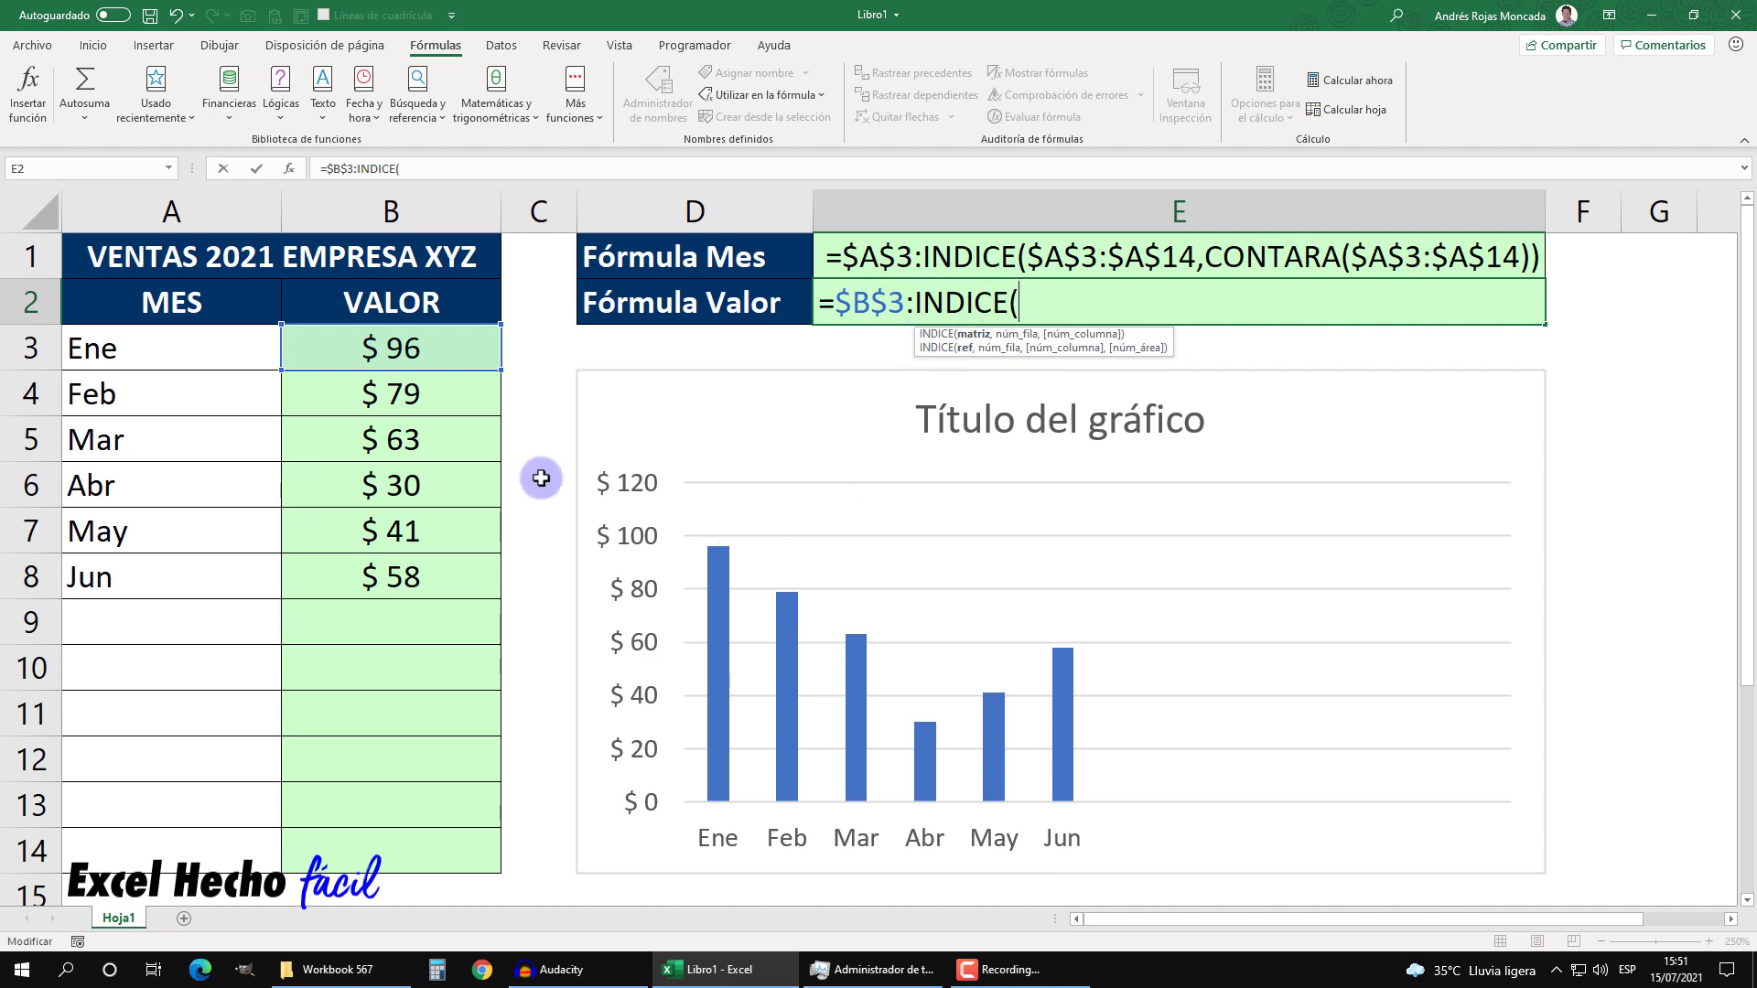
pyautogui.moveTo(466, 335); pyautogui.dragTo(393, 851)
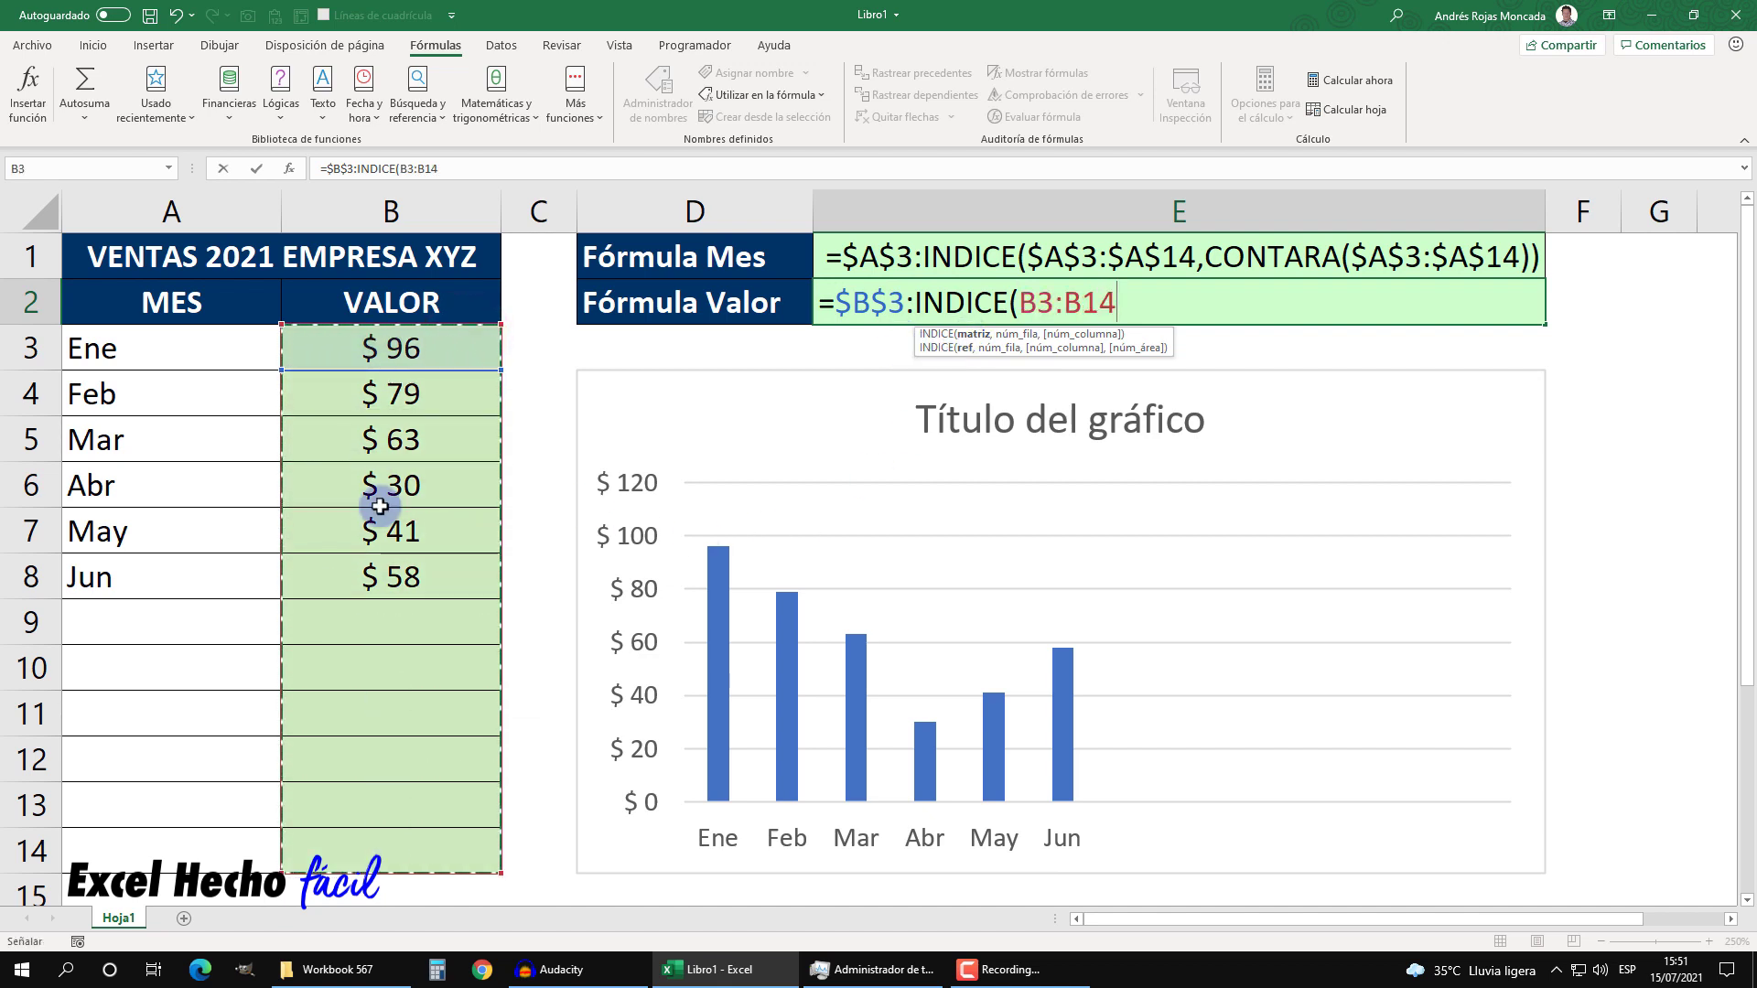
pyautogui.press('F4')
pyautogui.write('$B$14,')
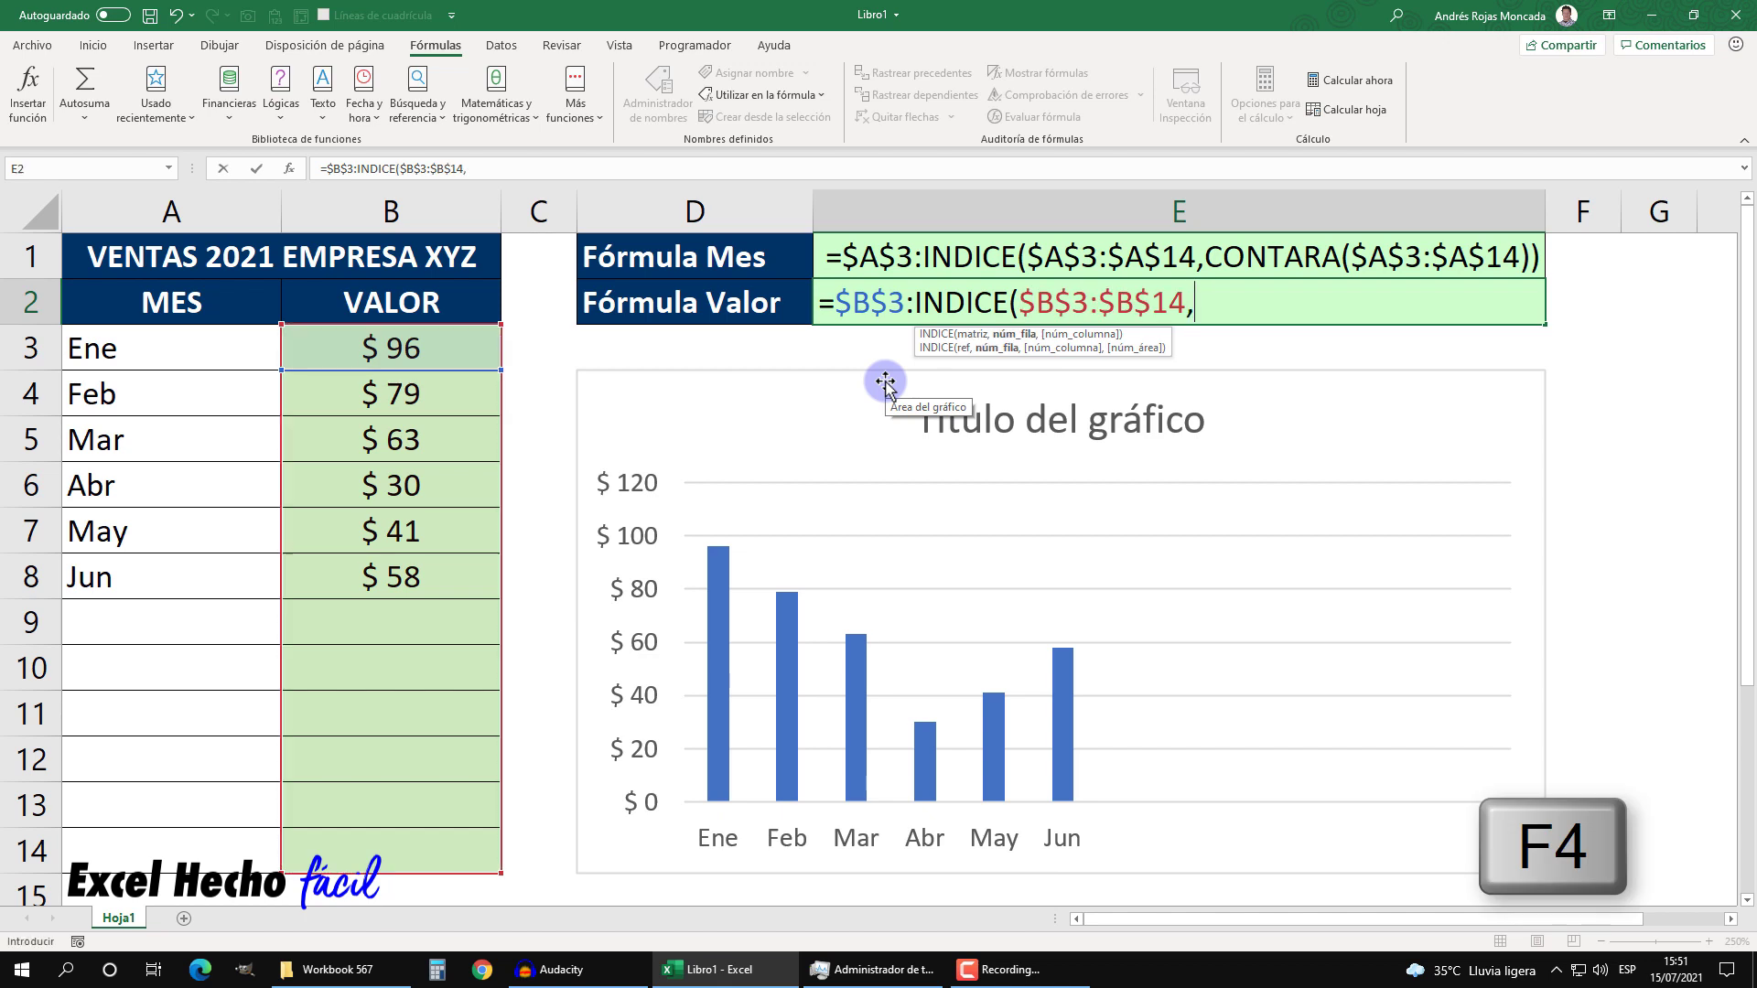
pyautogui.write('con')
pyautogui.press('Down')
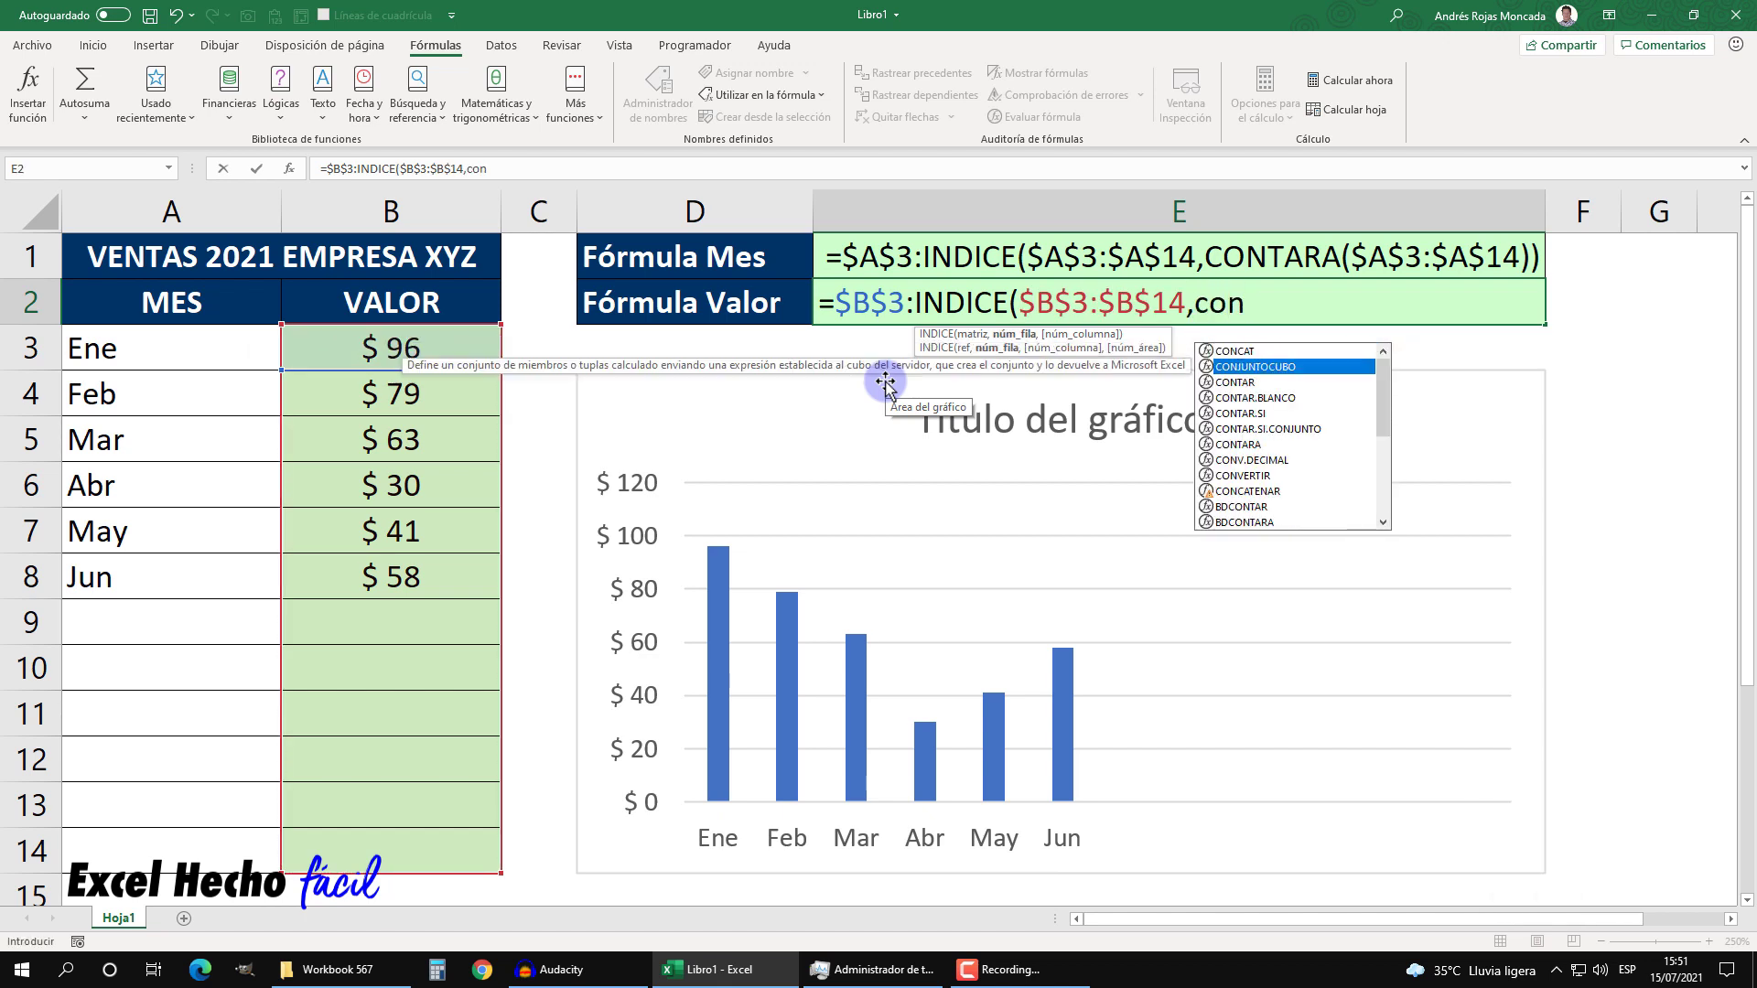
pyautogui.press('Down')
pyautogui.press('Down')
pyautogui.press('Down')
pyautogui.press('Down')
pyautogui.press('Down')
pyautogui.press('Tab')
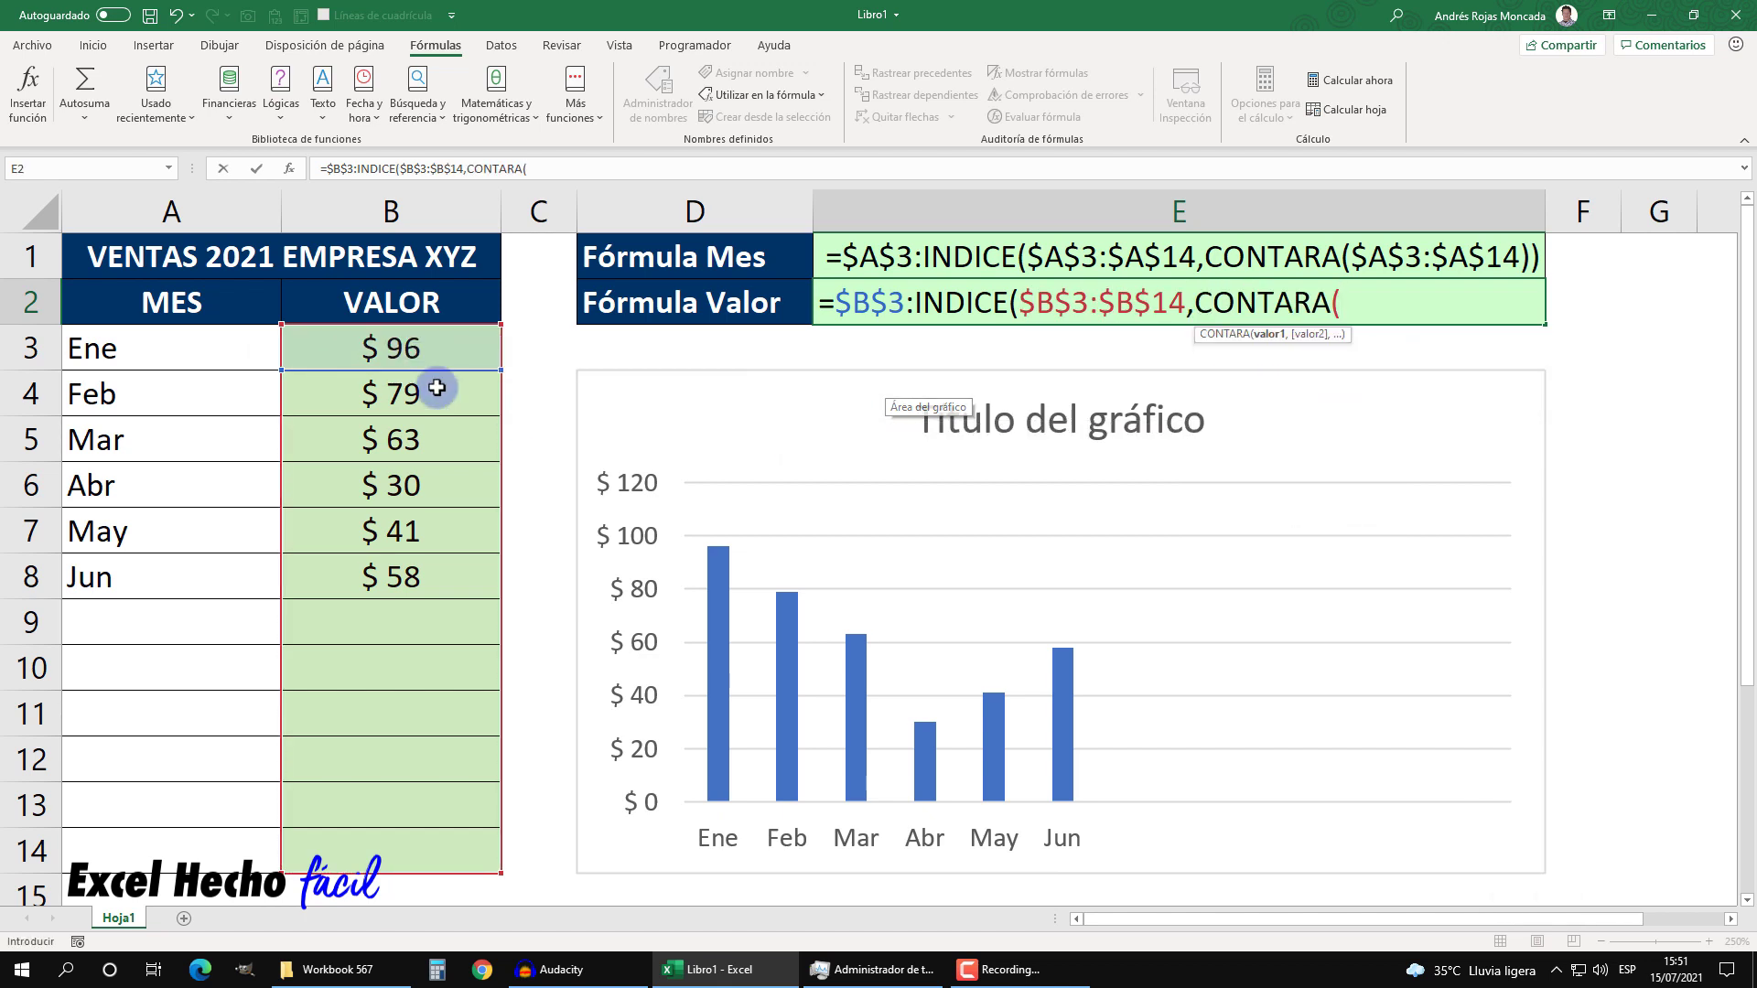
pyautogui.click(429, 355)
pyautogui.moveTo(429, 356); pyautogui.dragTo(391, 856)
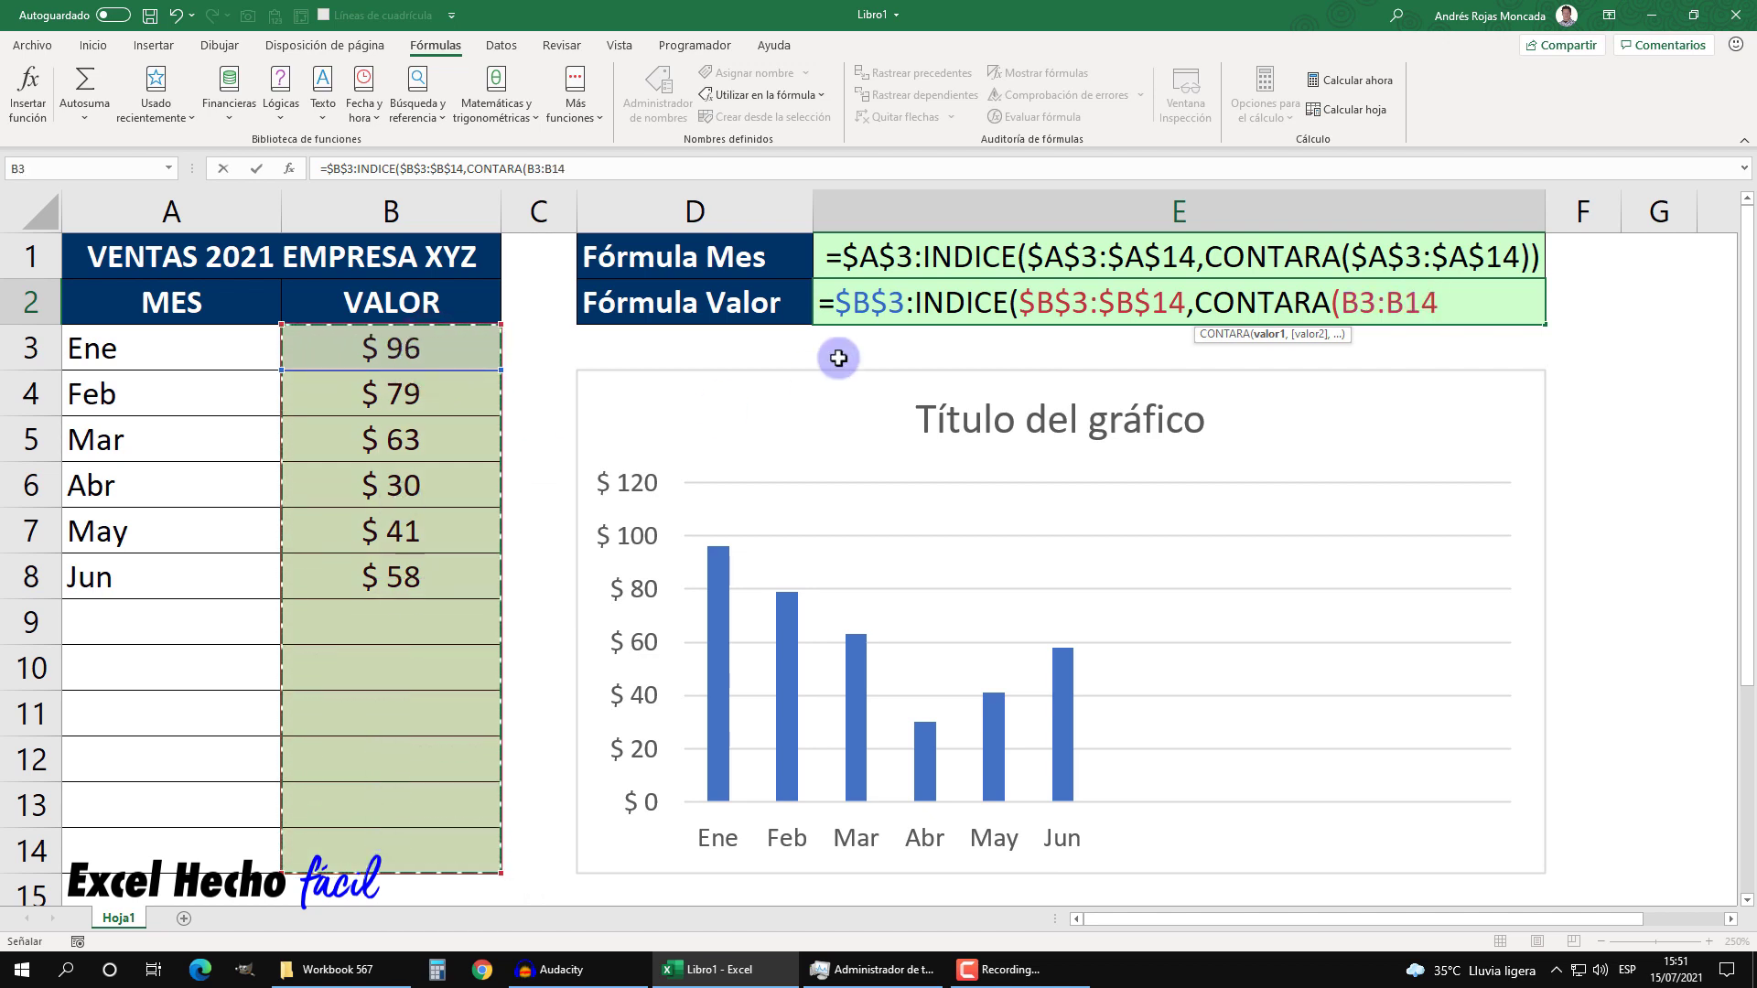
pyautogui.press('F4')
pyautogui.write('))')
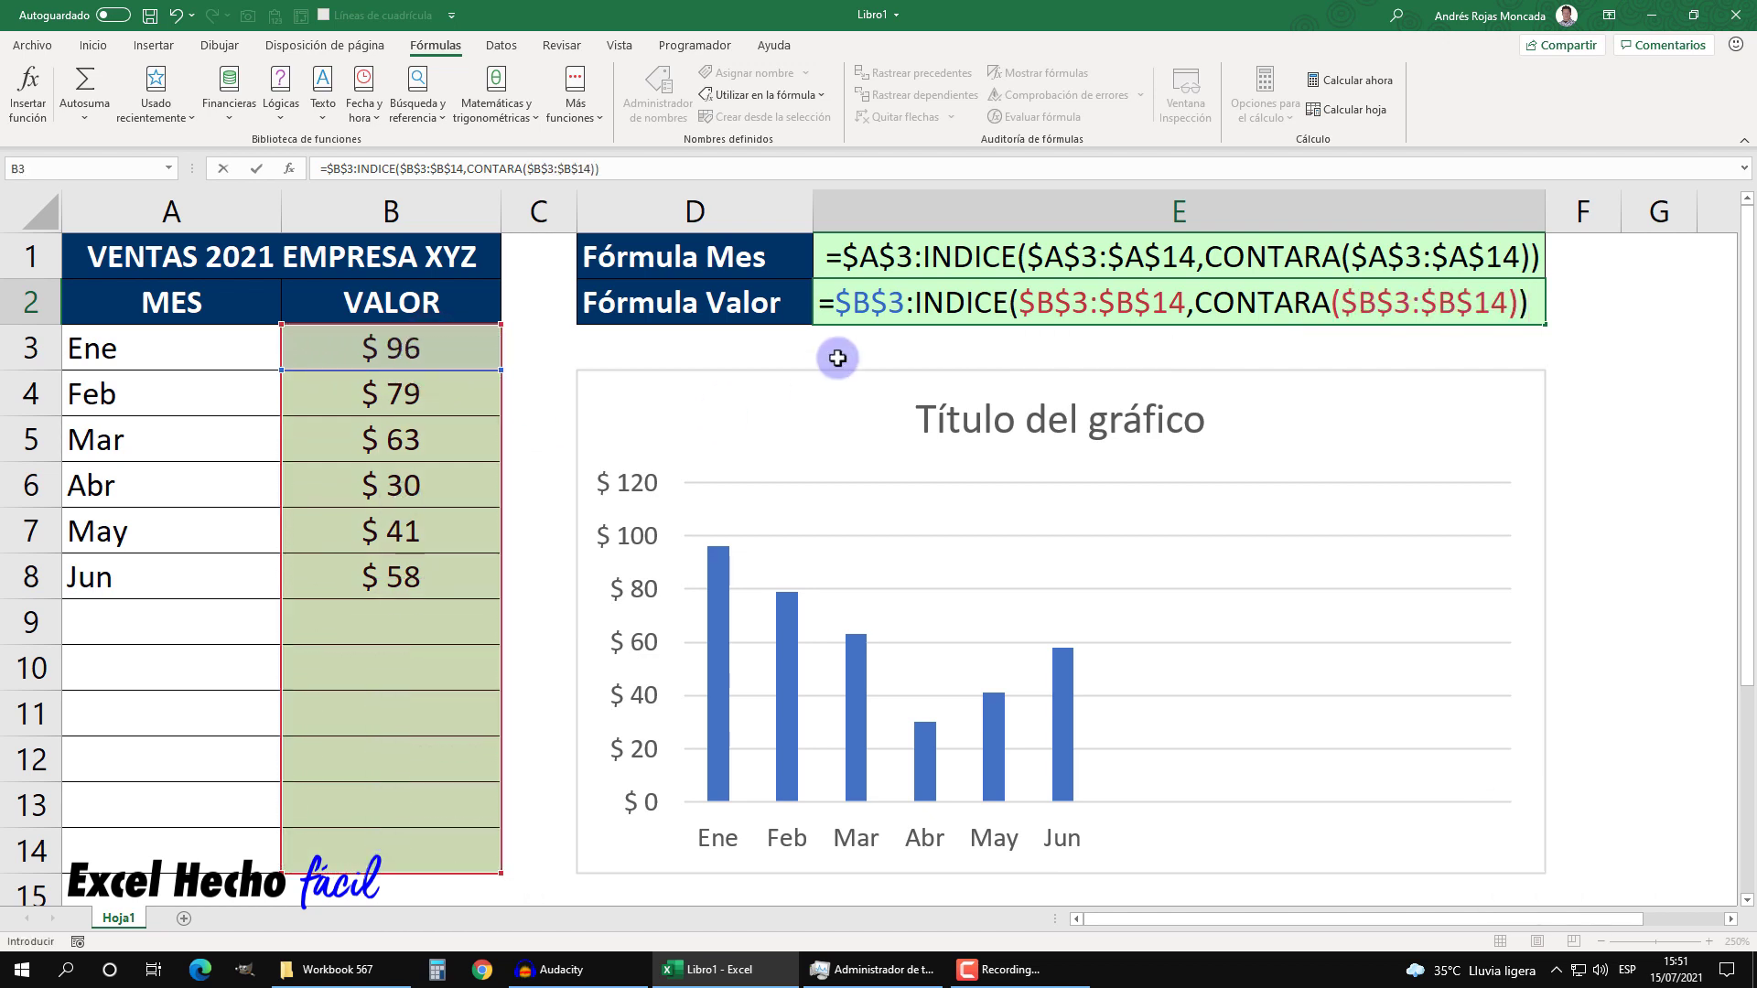
# Step: Preview the value formula with F9, undo, copy its text, and commit it in E2
pyautogui.moveTo(820, 312); pyautogui.dragTo(1565, 364)
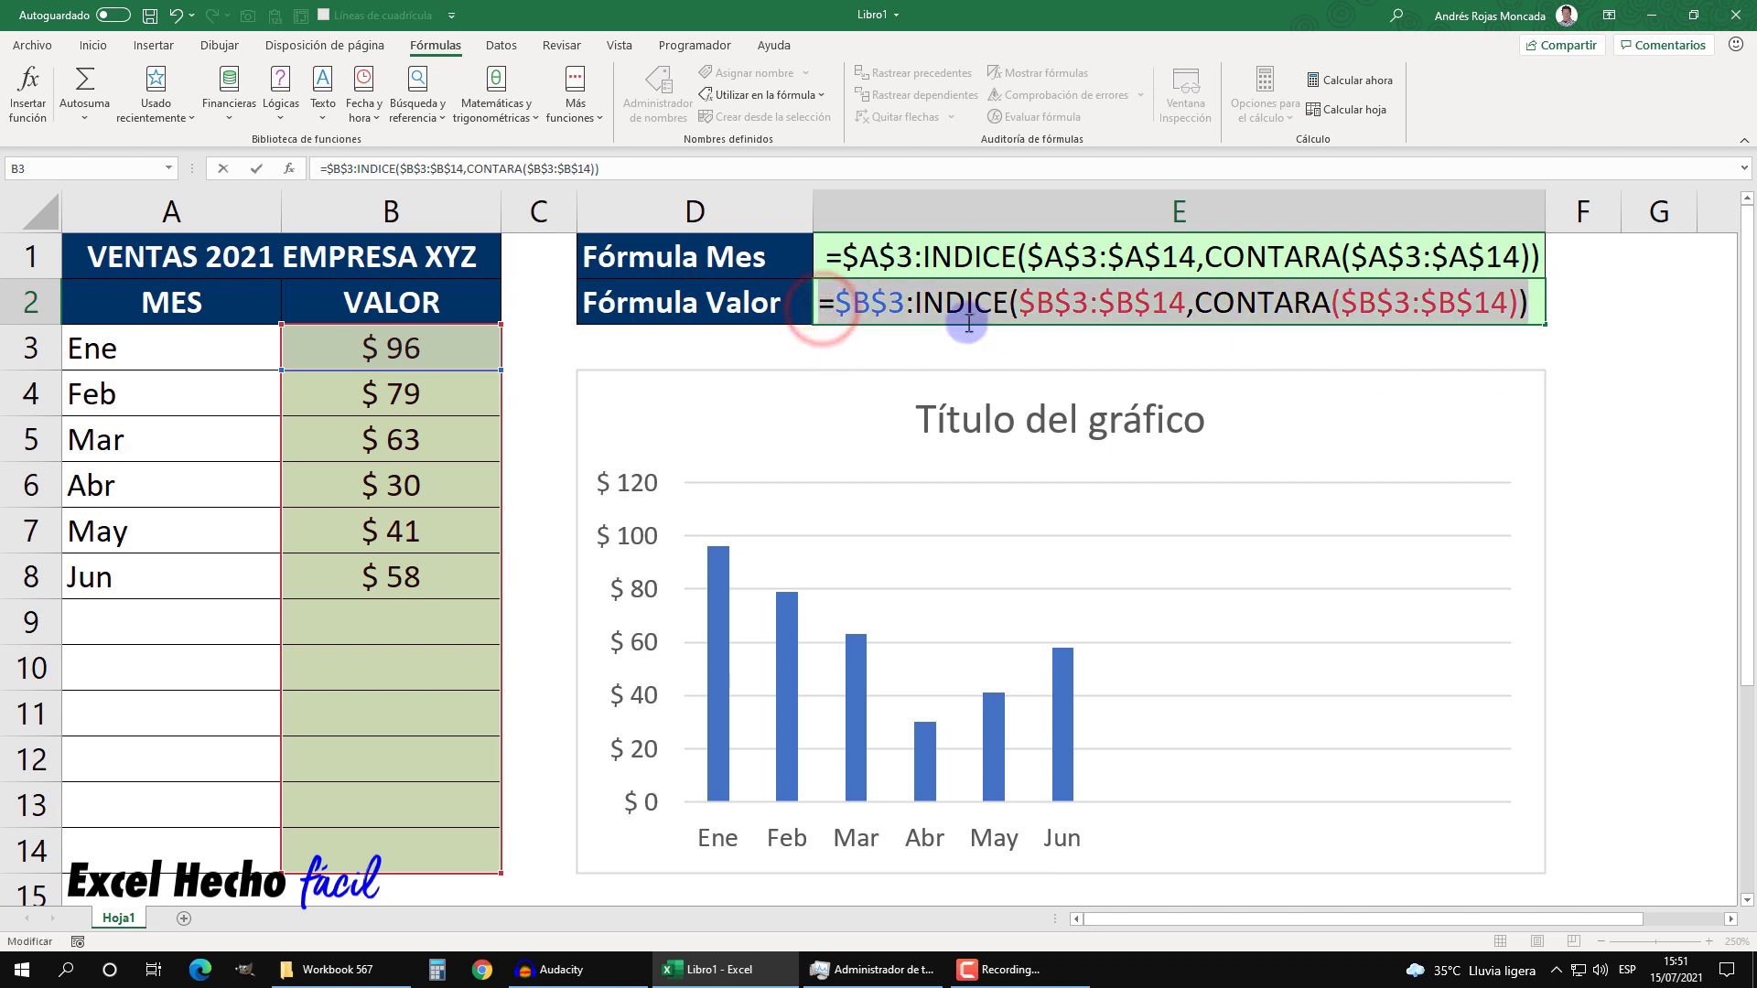
pyautogui.press('F9')
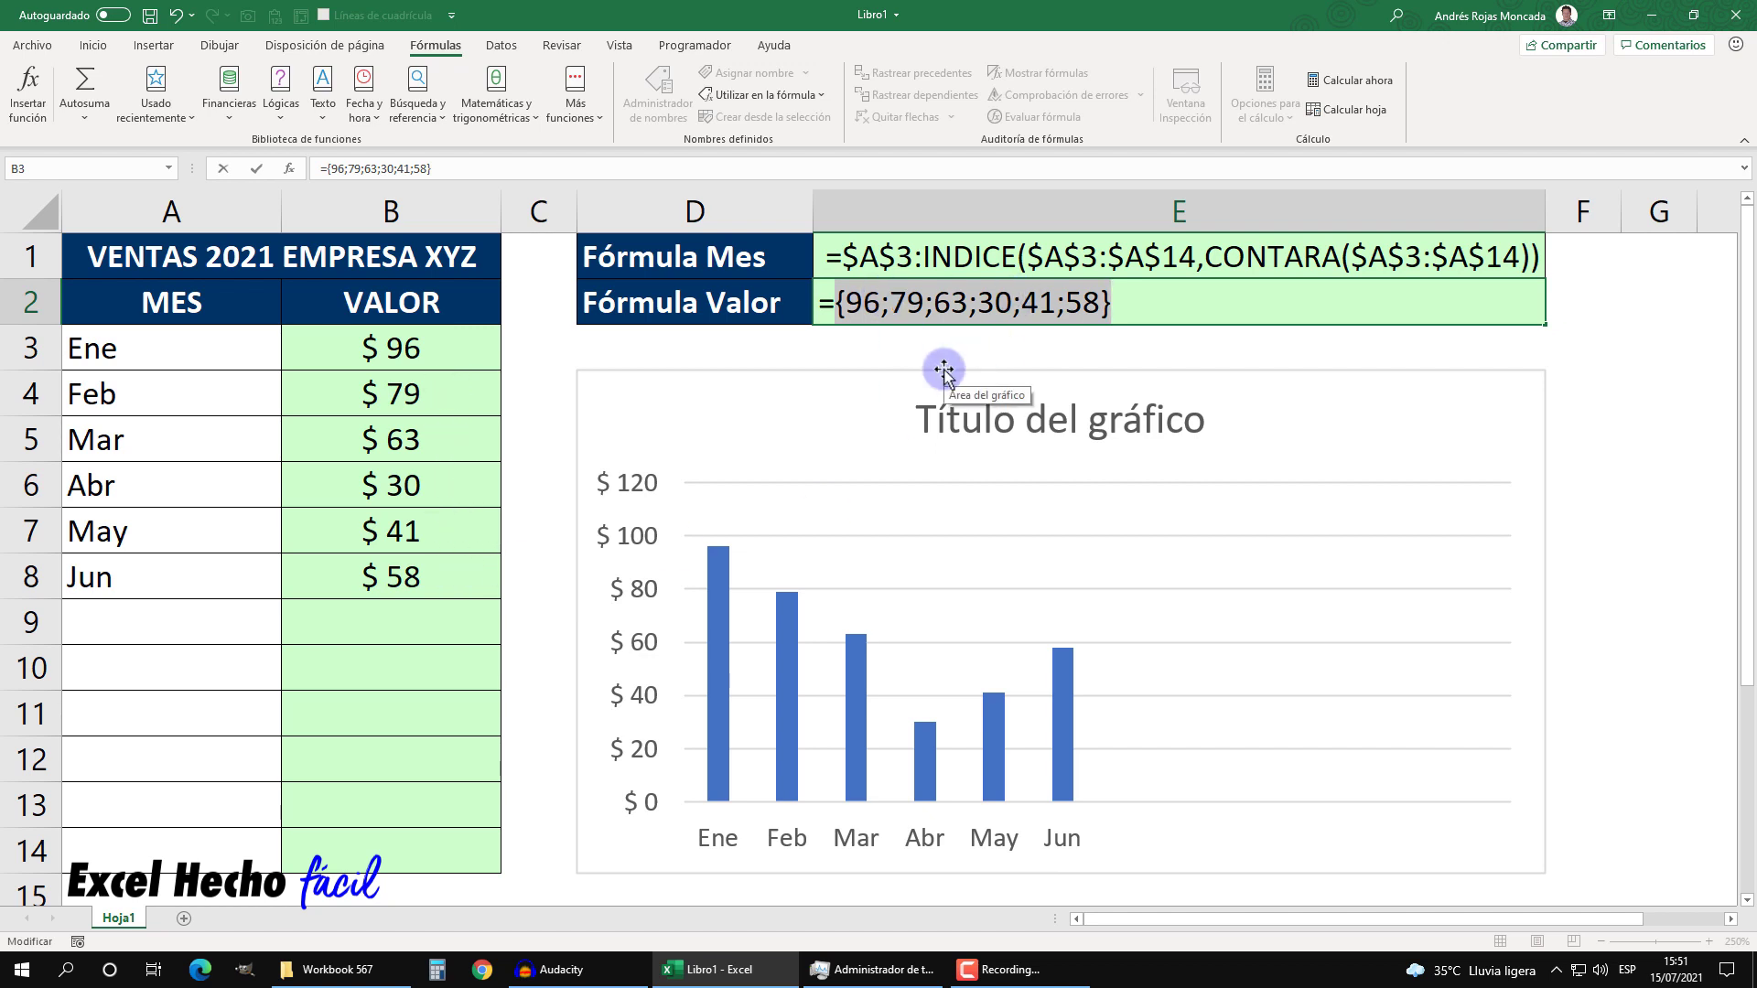
pyautogui.hotkey('ctrl', 'z')
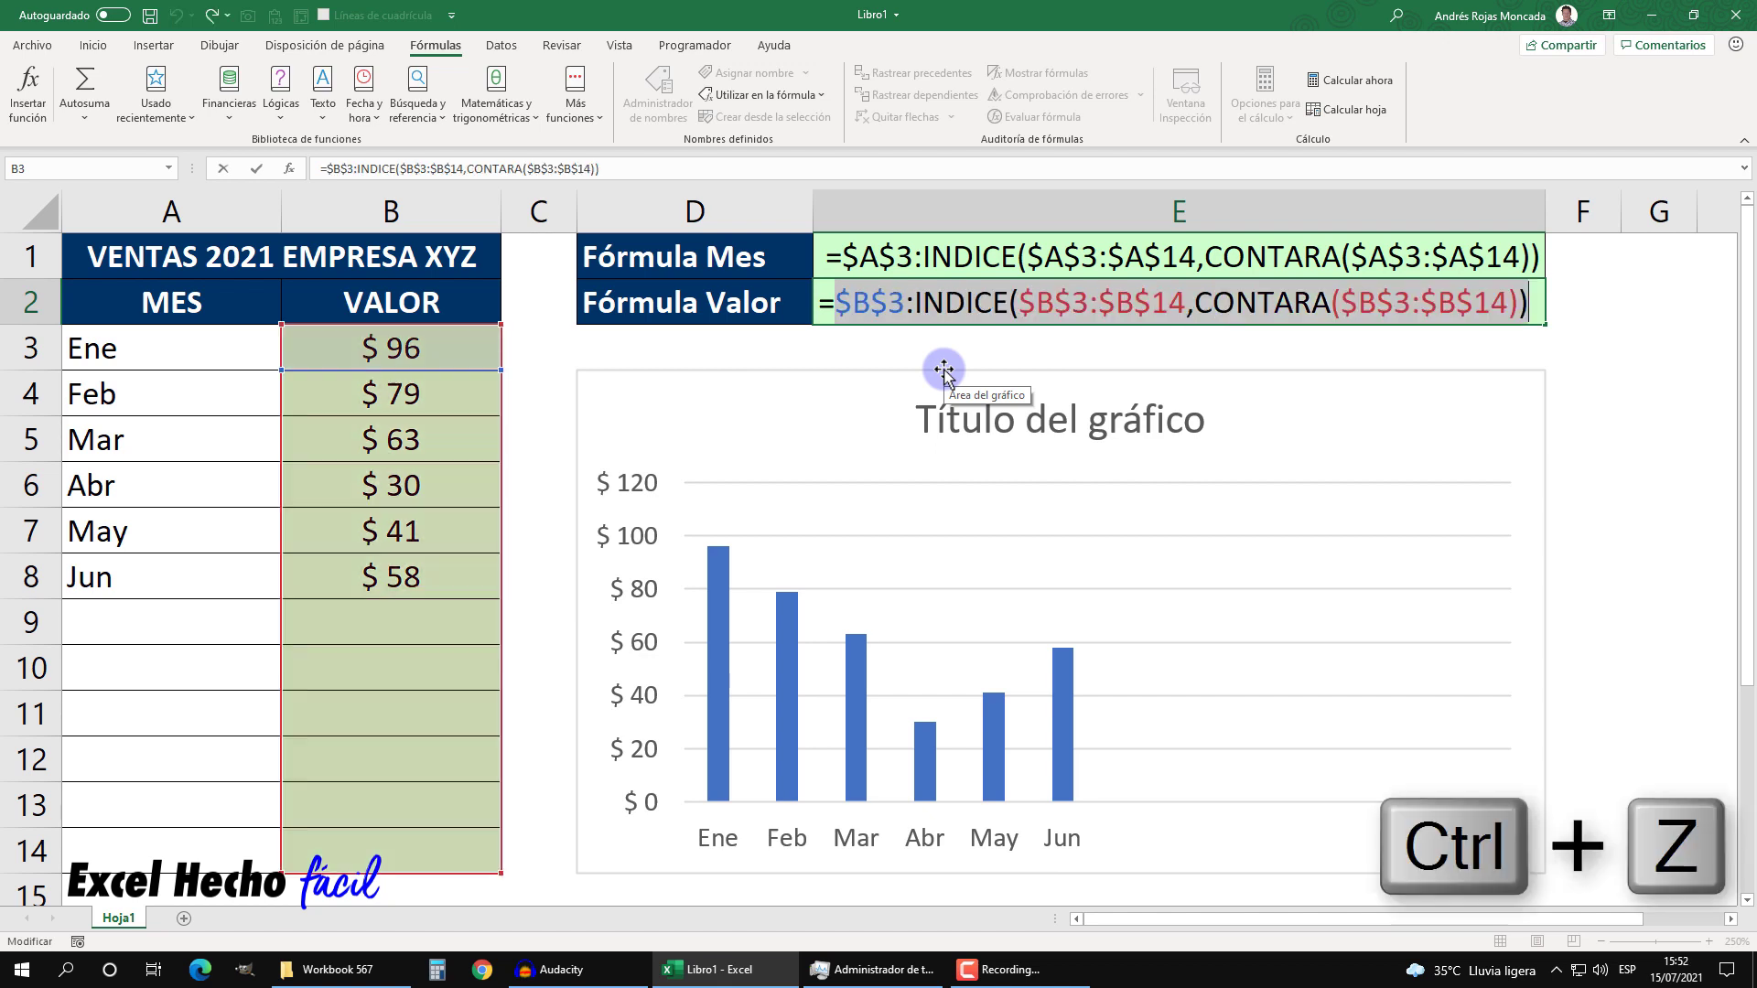
pyautogui.click(822, 308)
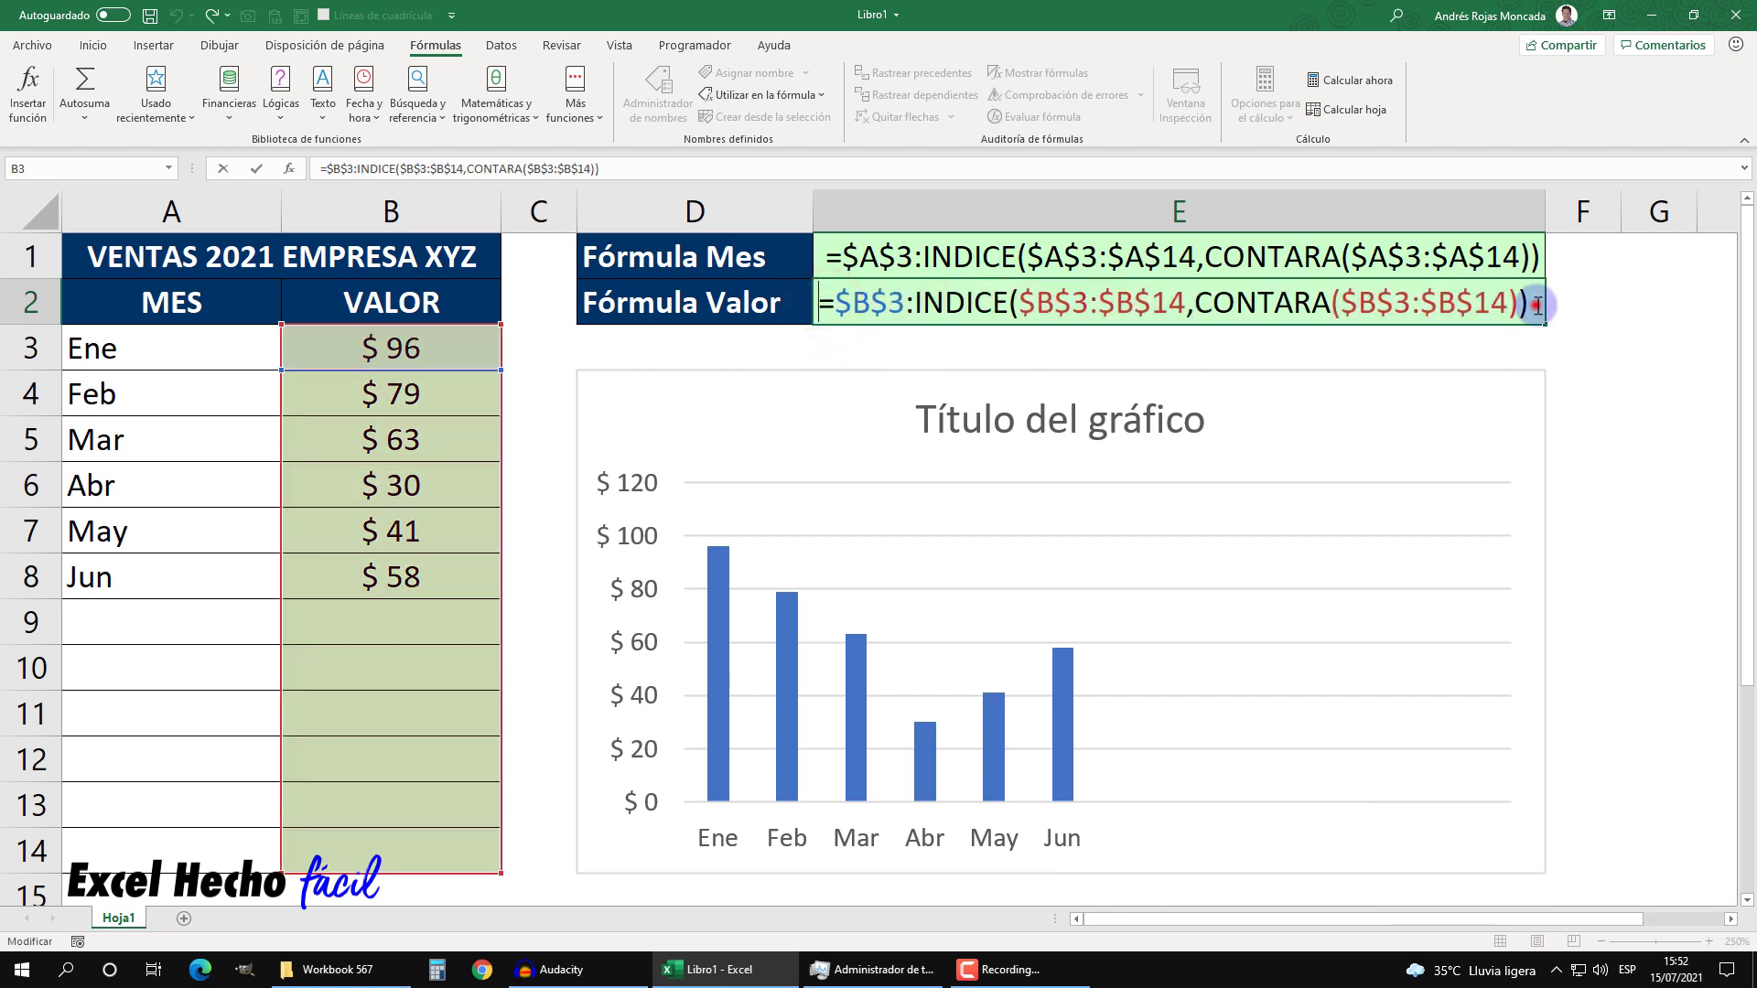
pyautogui.moveTo(1534, 304); pyautogui.dragTo(707, 305)
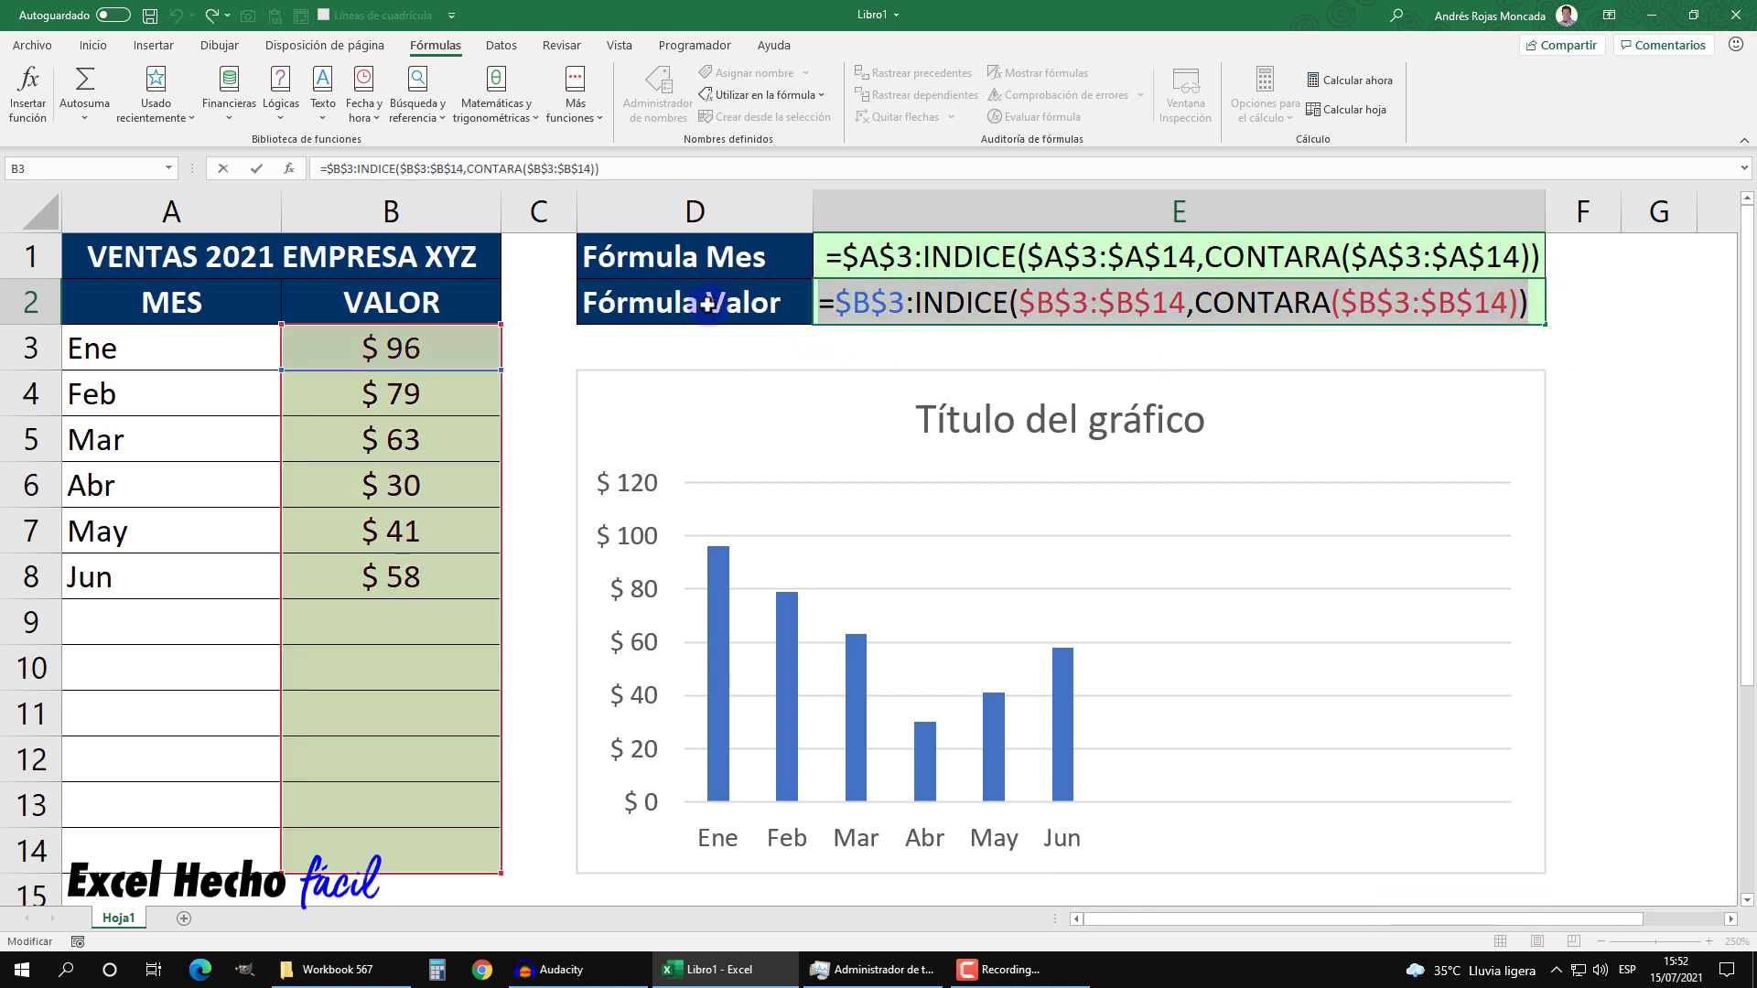
pyautogui.hotkey('ctrl', 'c')
pyautogui.press('Return')
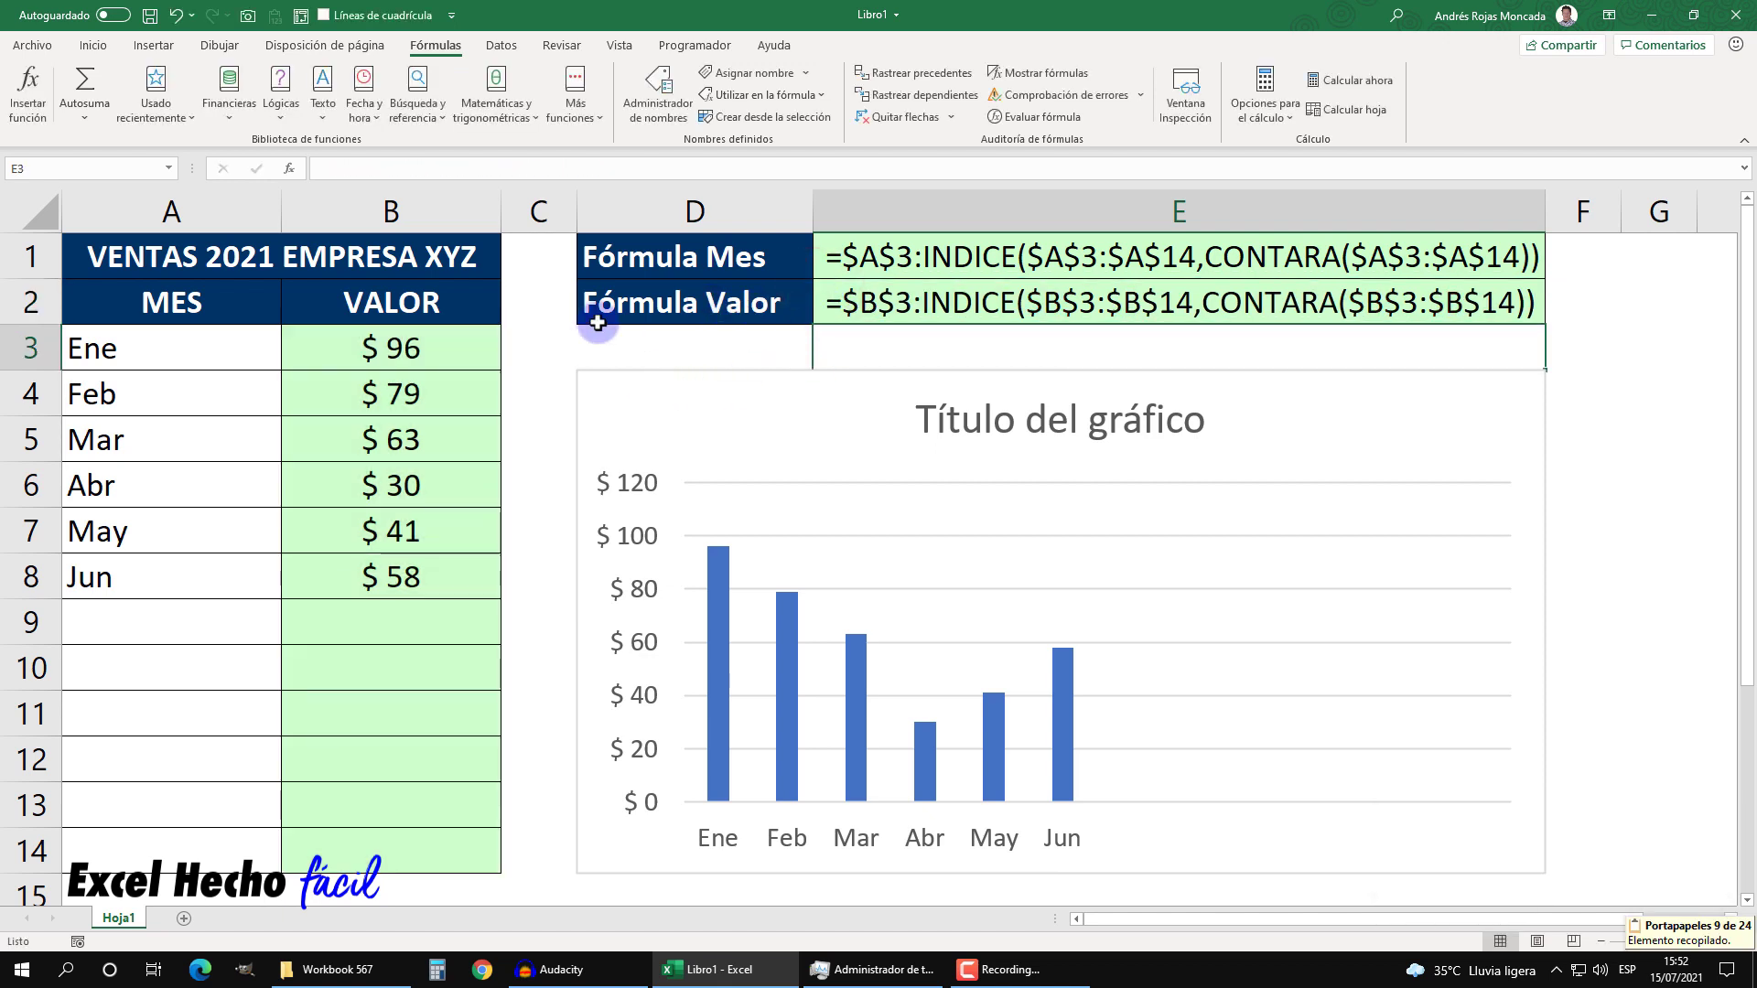
pyautogui.click(883, 316)
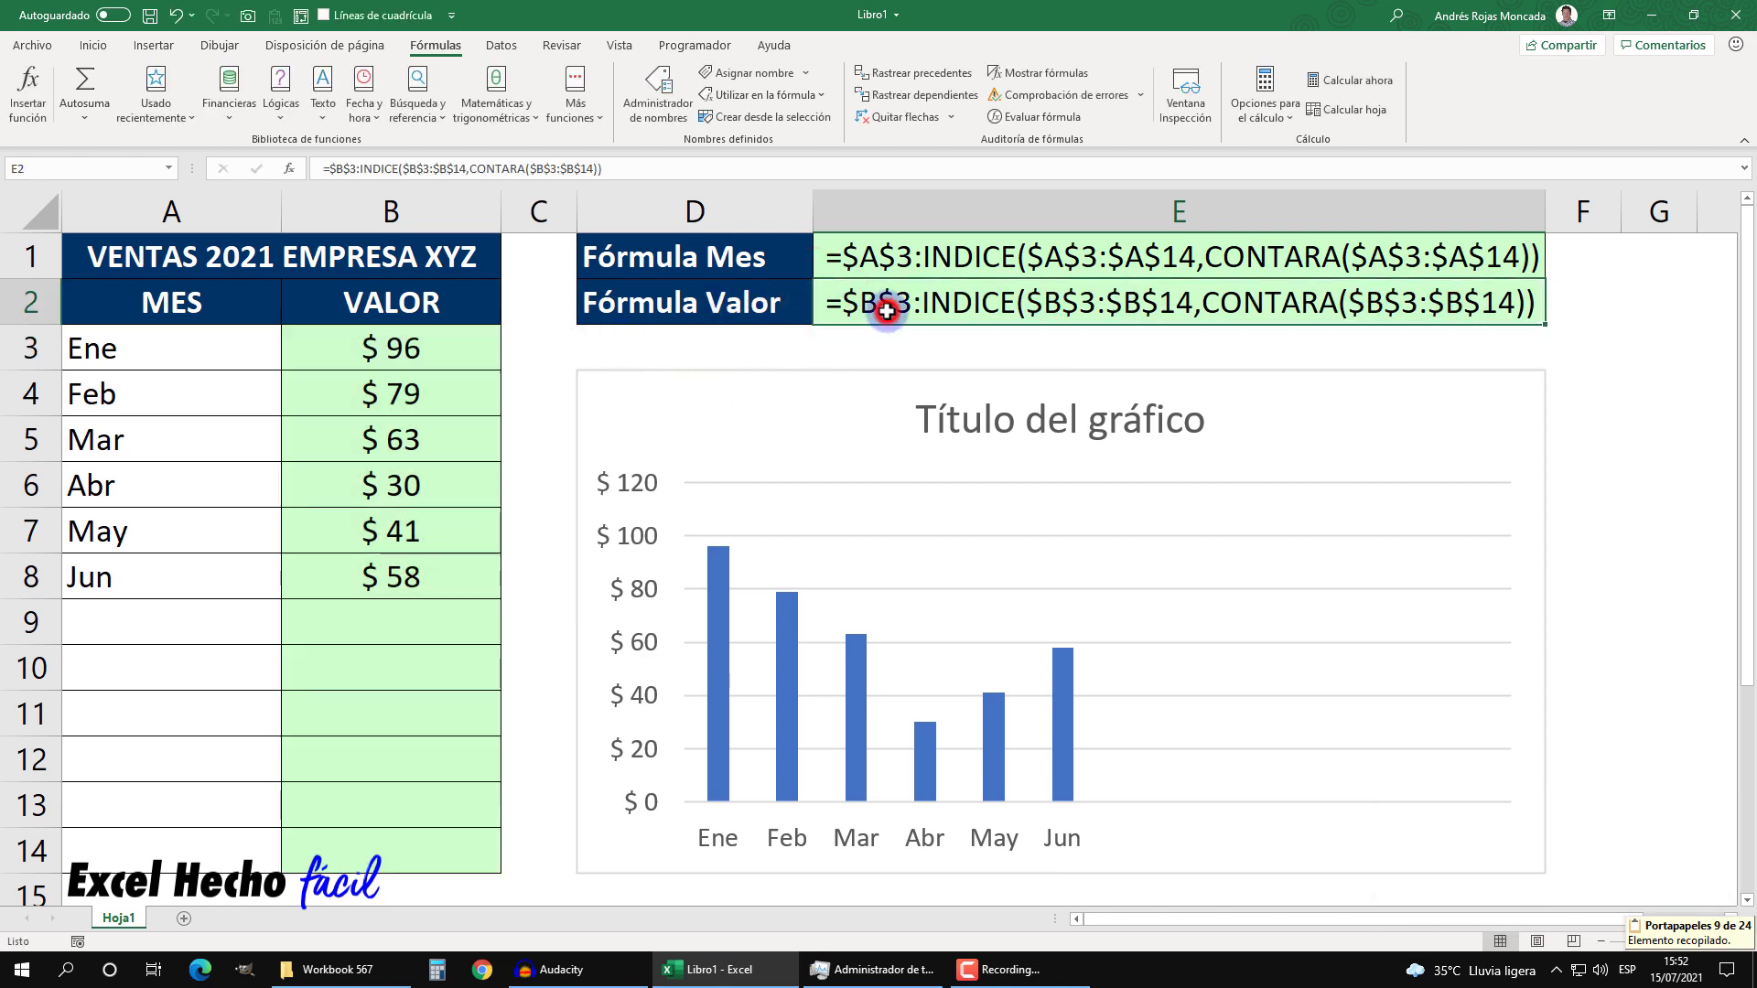
# Step: In Name Manager, create nValor referring to the pasted dynamic value formula
pyautogui.click(1659, 301)
pyautogui.click(453, 46)
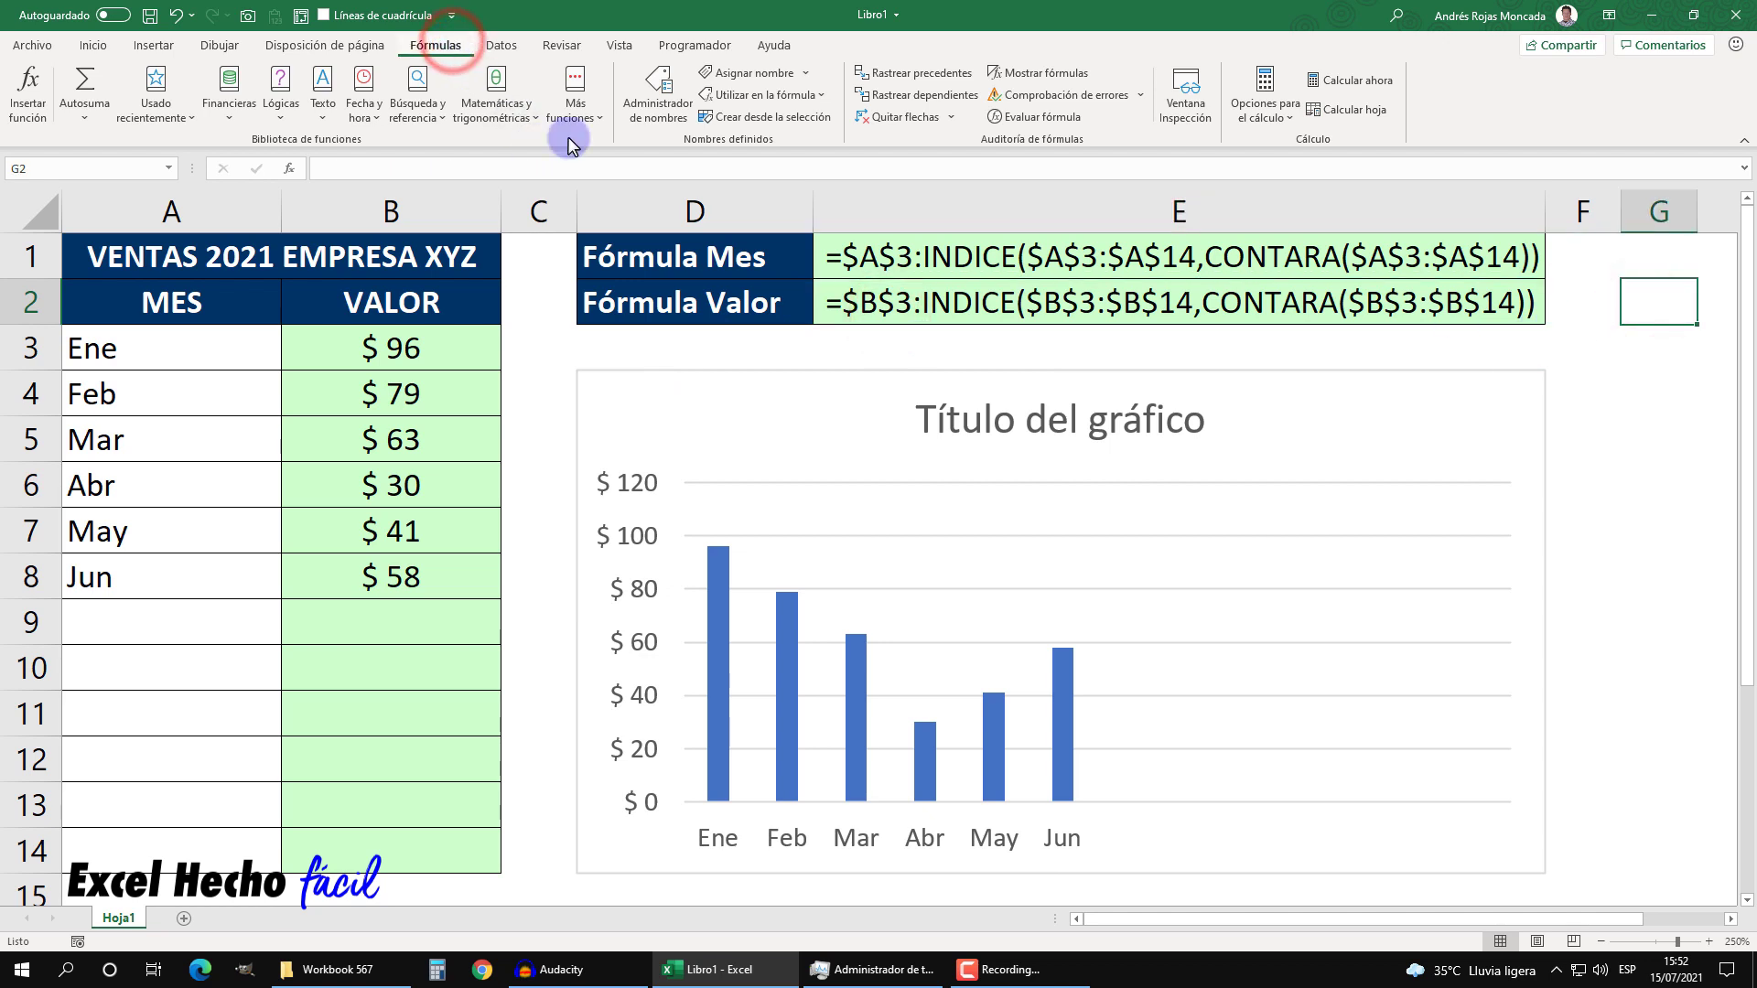
pyautogui.click(662, 83)
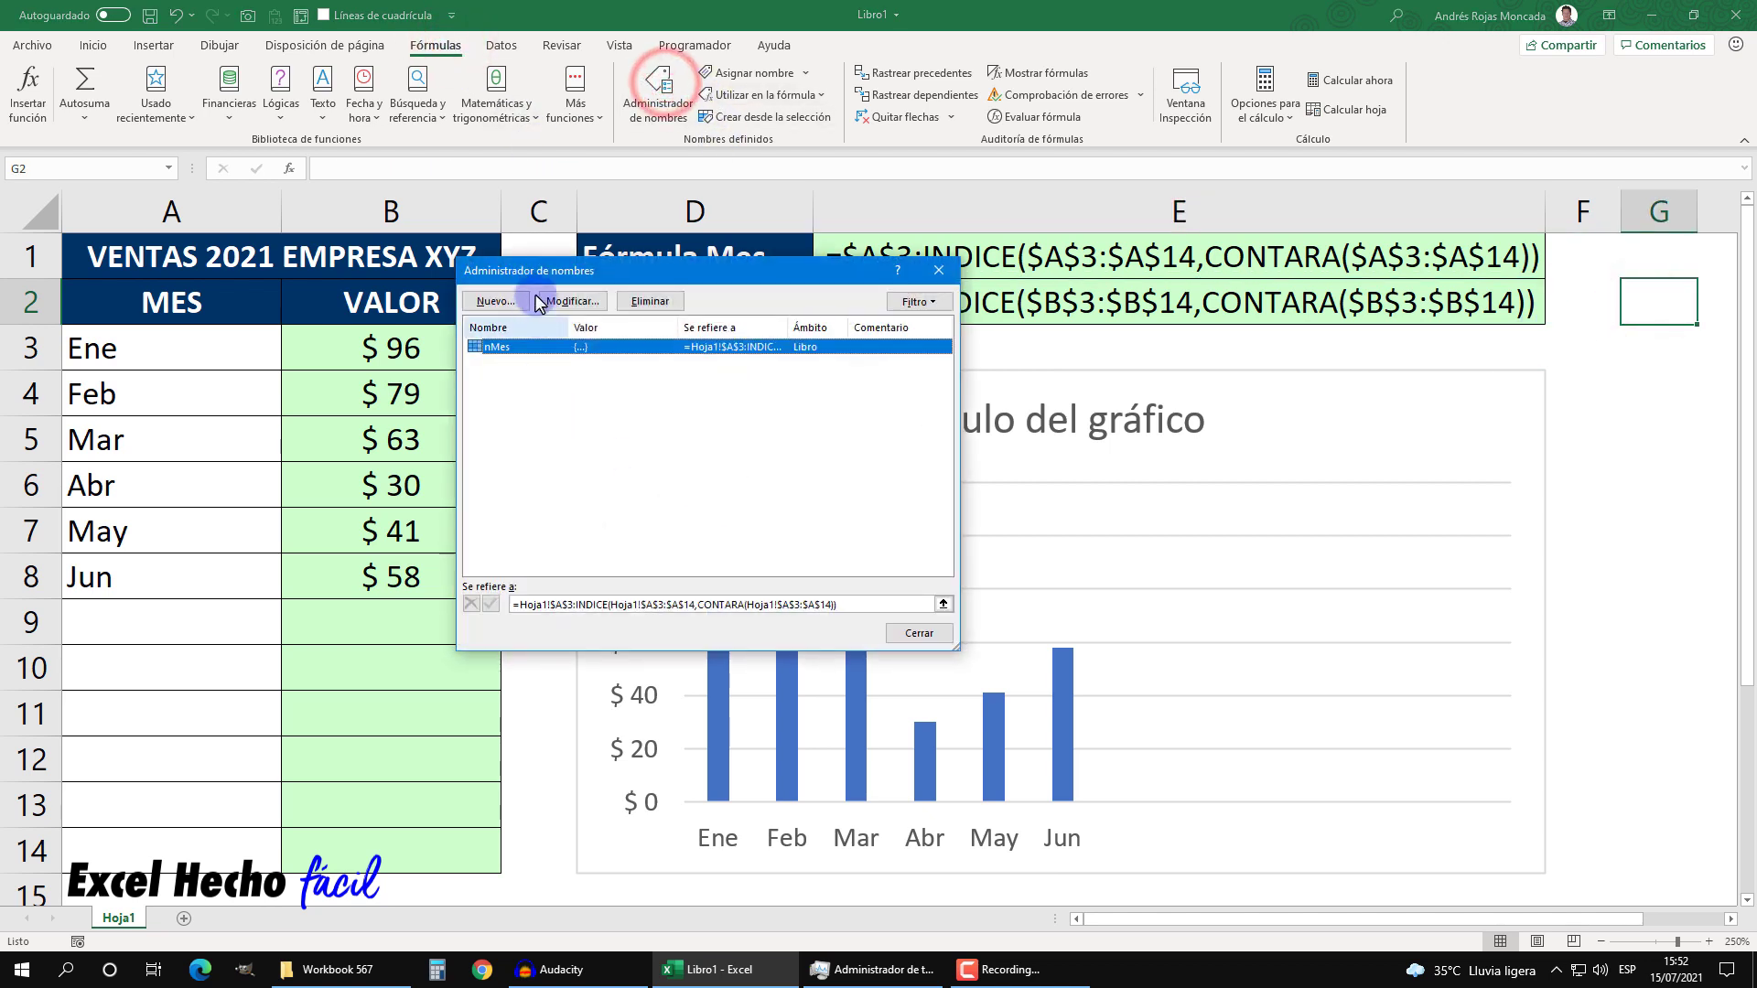
pyautogui.moveTo(537, 272); pyautogui.dragTo(641, 351)
pyautogui.click(611, 379)
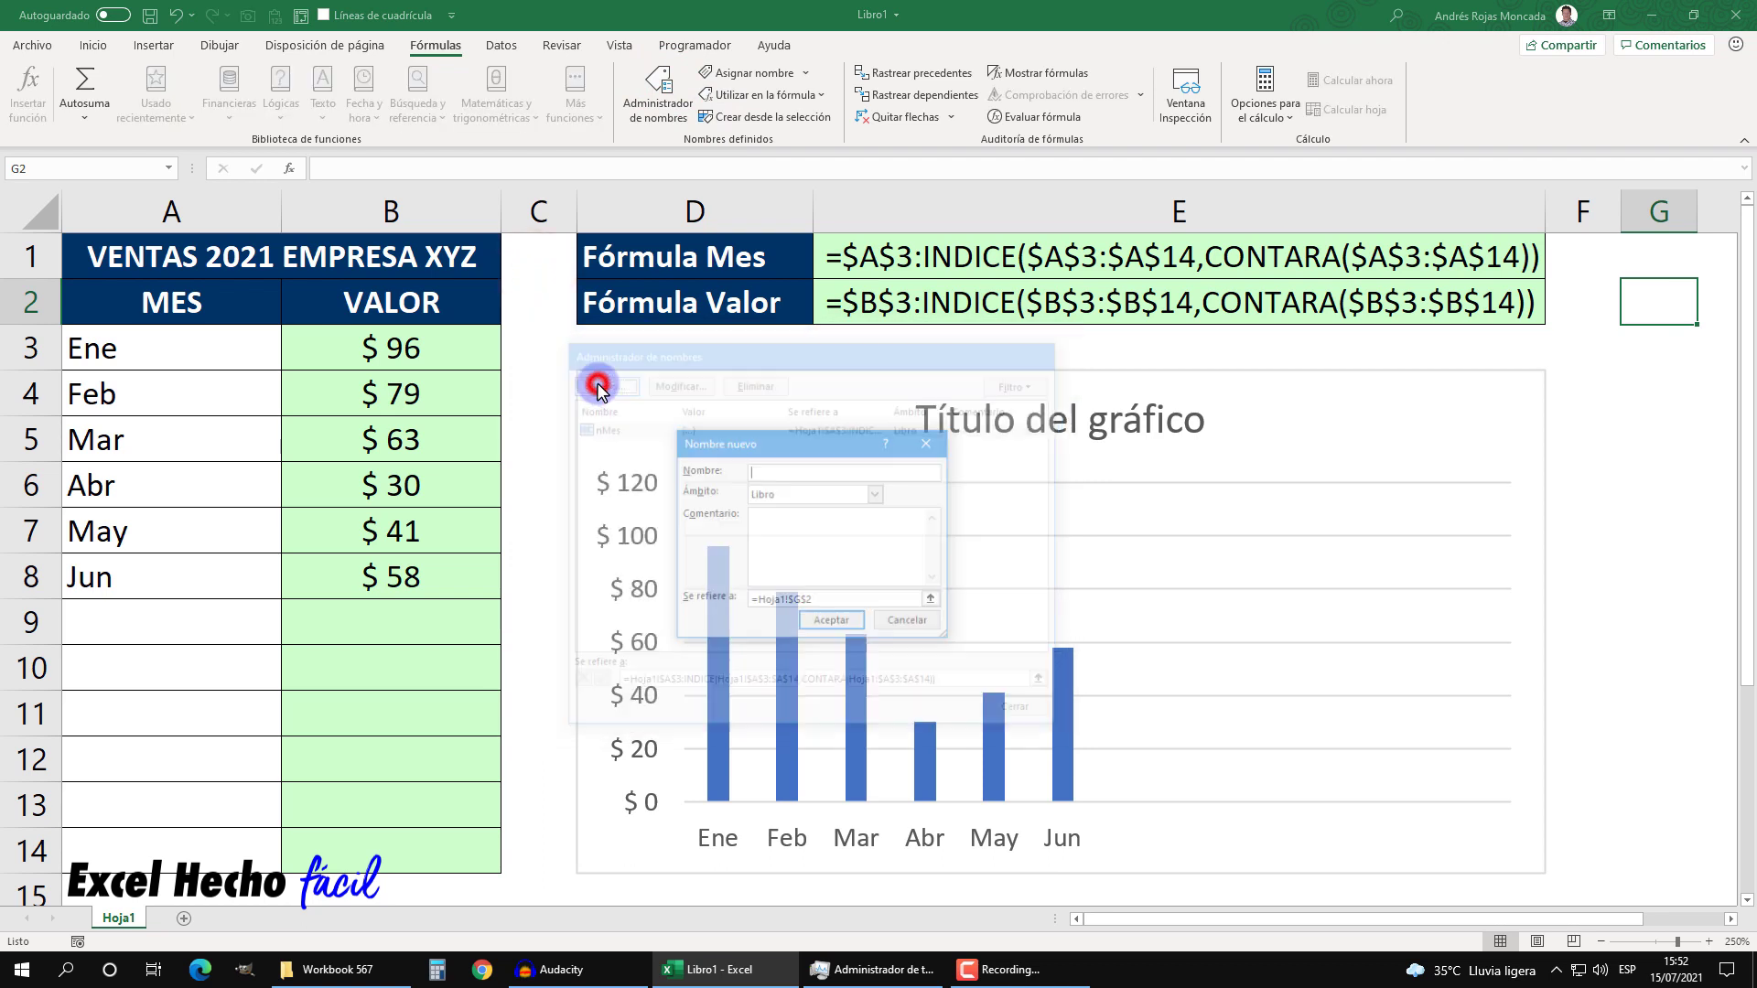
pyautogui.click(791, 475)
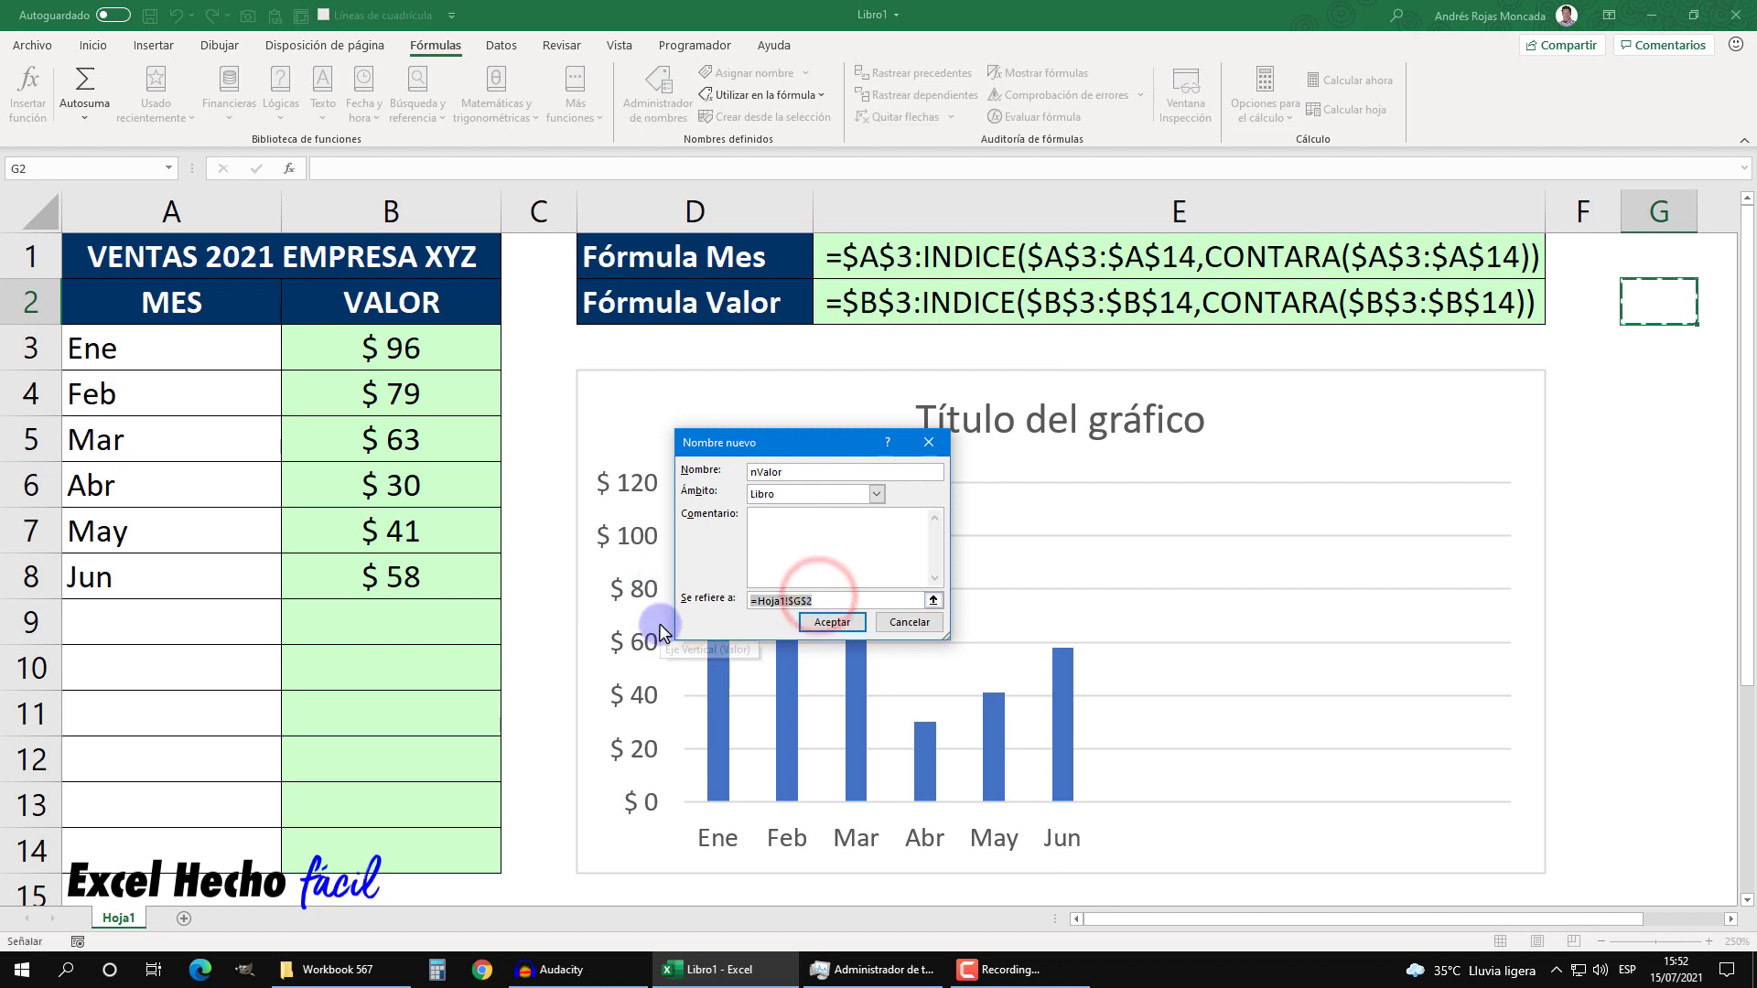
pyautogui.hotkey('ctrl', 'v')
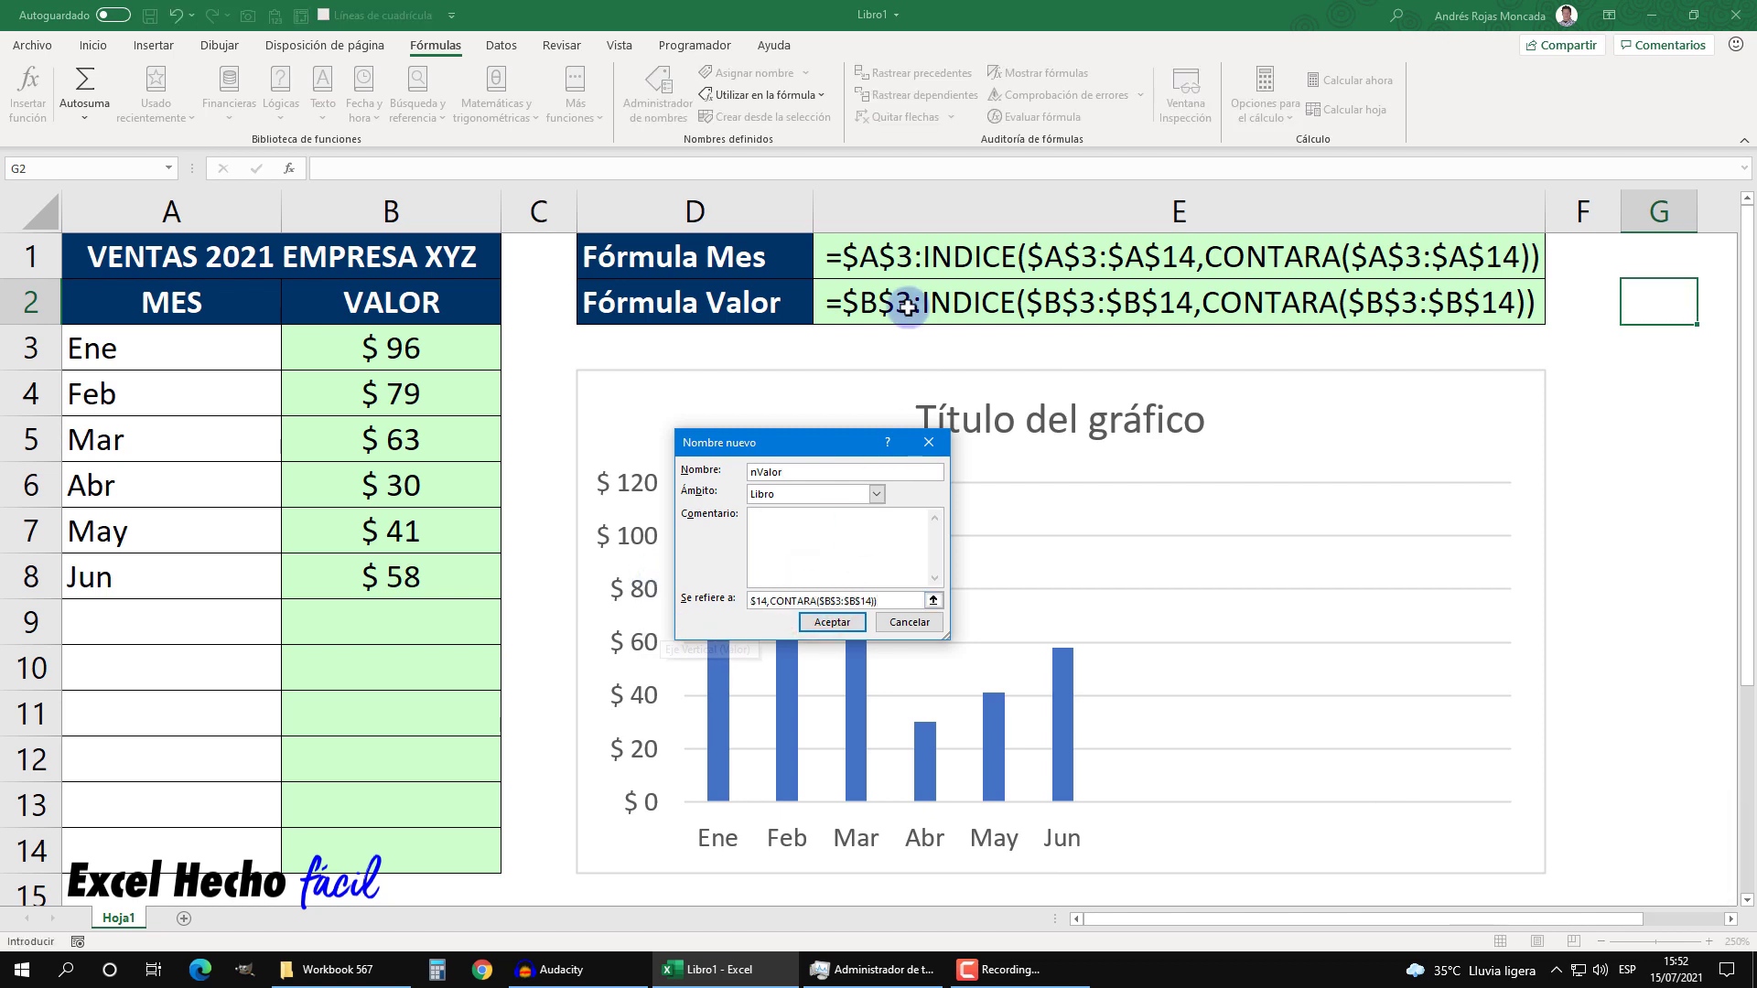
pyautogui.click(818, 632)
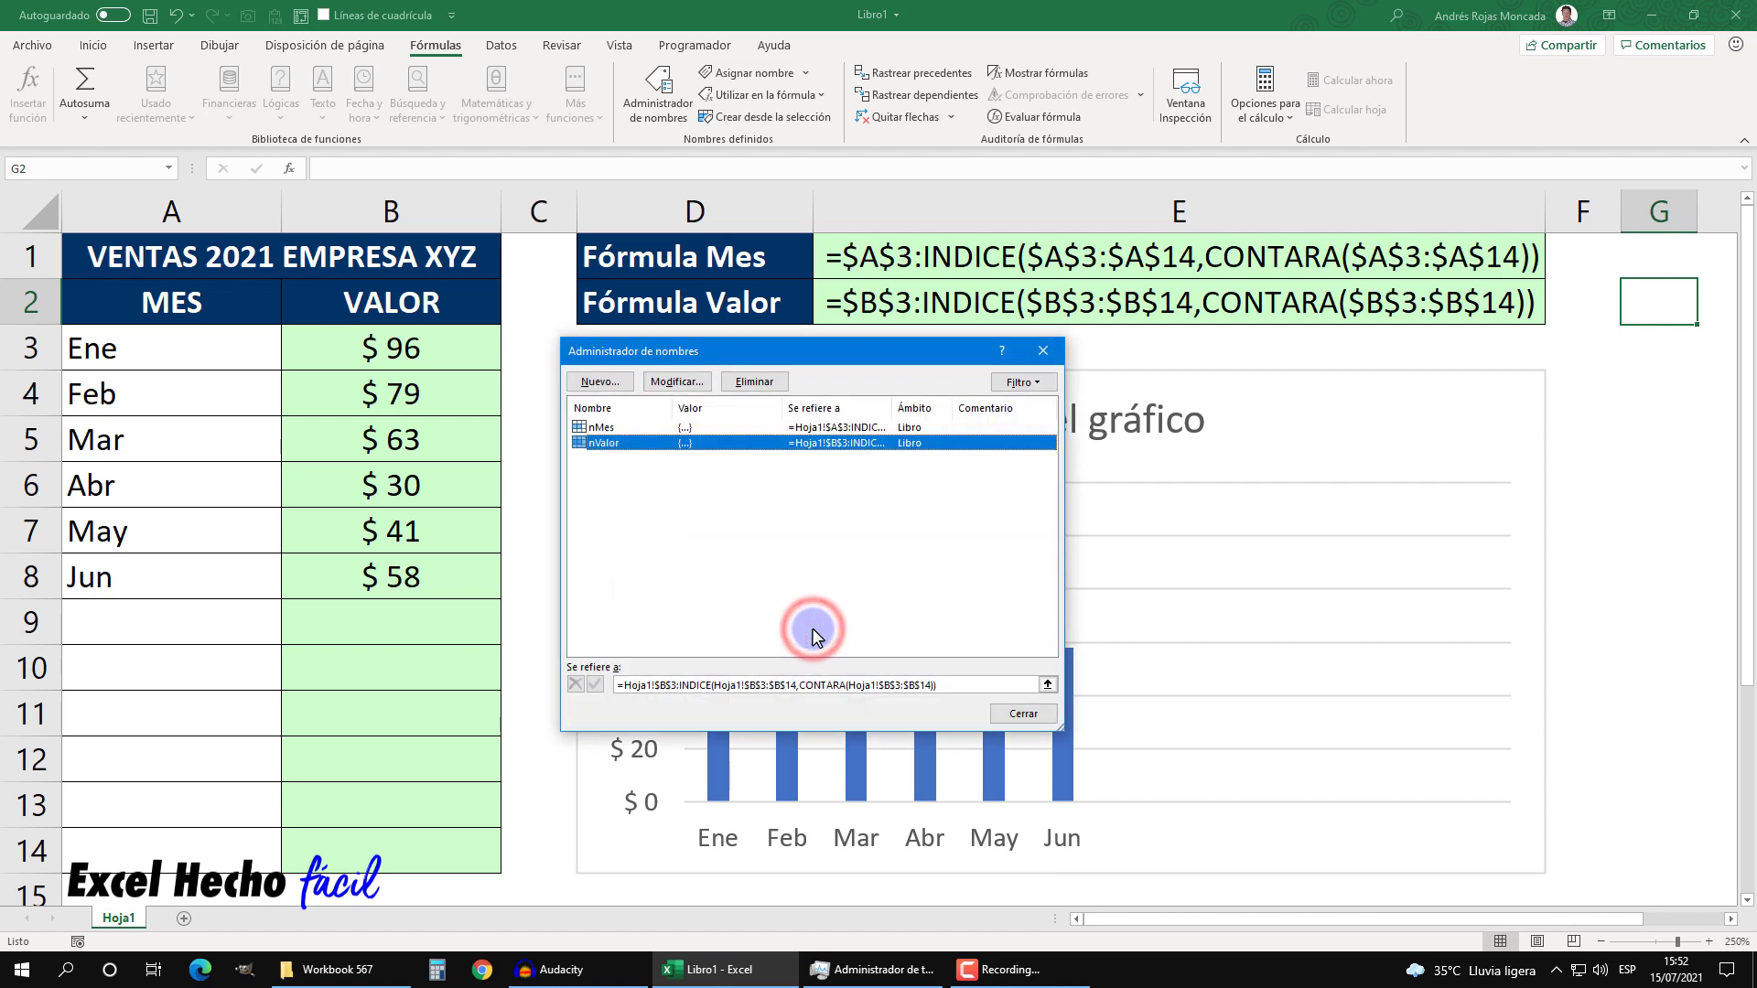
pyautogui.click(961, 686)
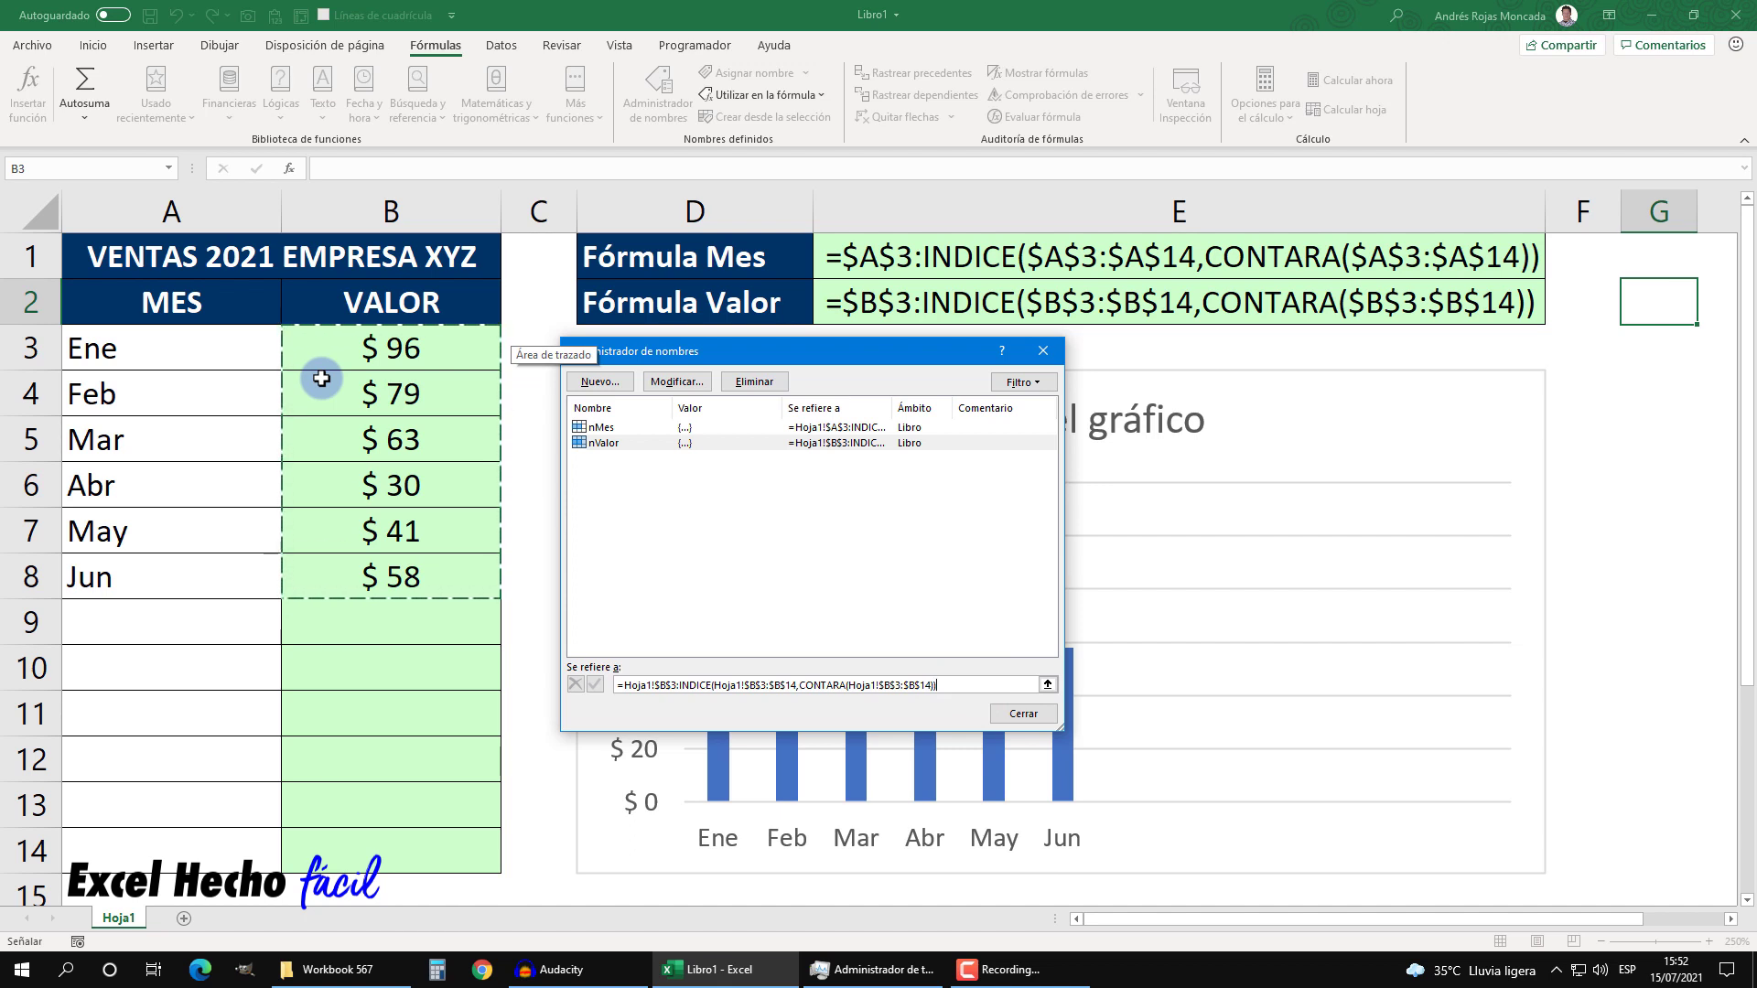
pyautogui.click(1023, 714)
# Step: Open Series1 for editing in the chart's Seleccionar datos dialog
pyautogui.click(797, 412)
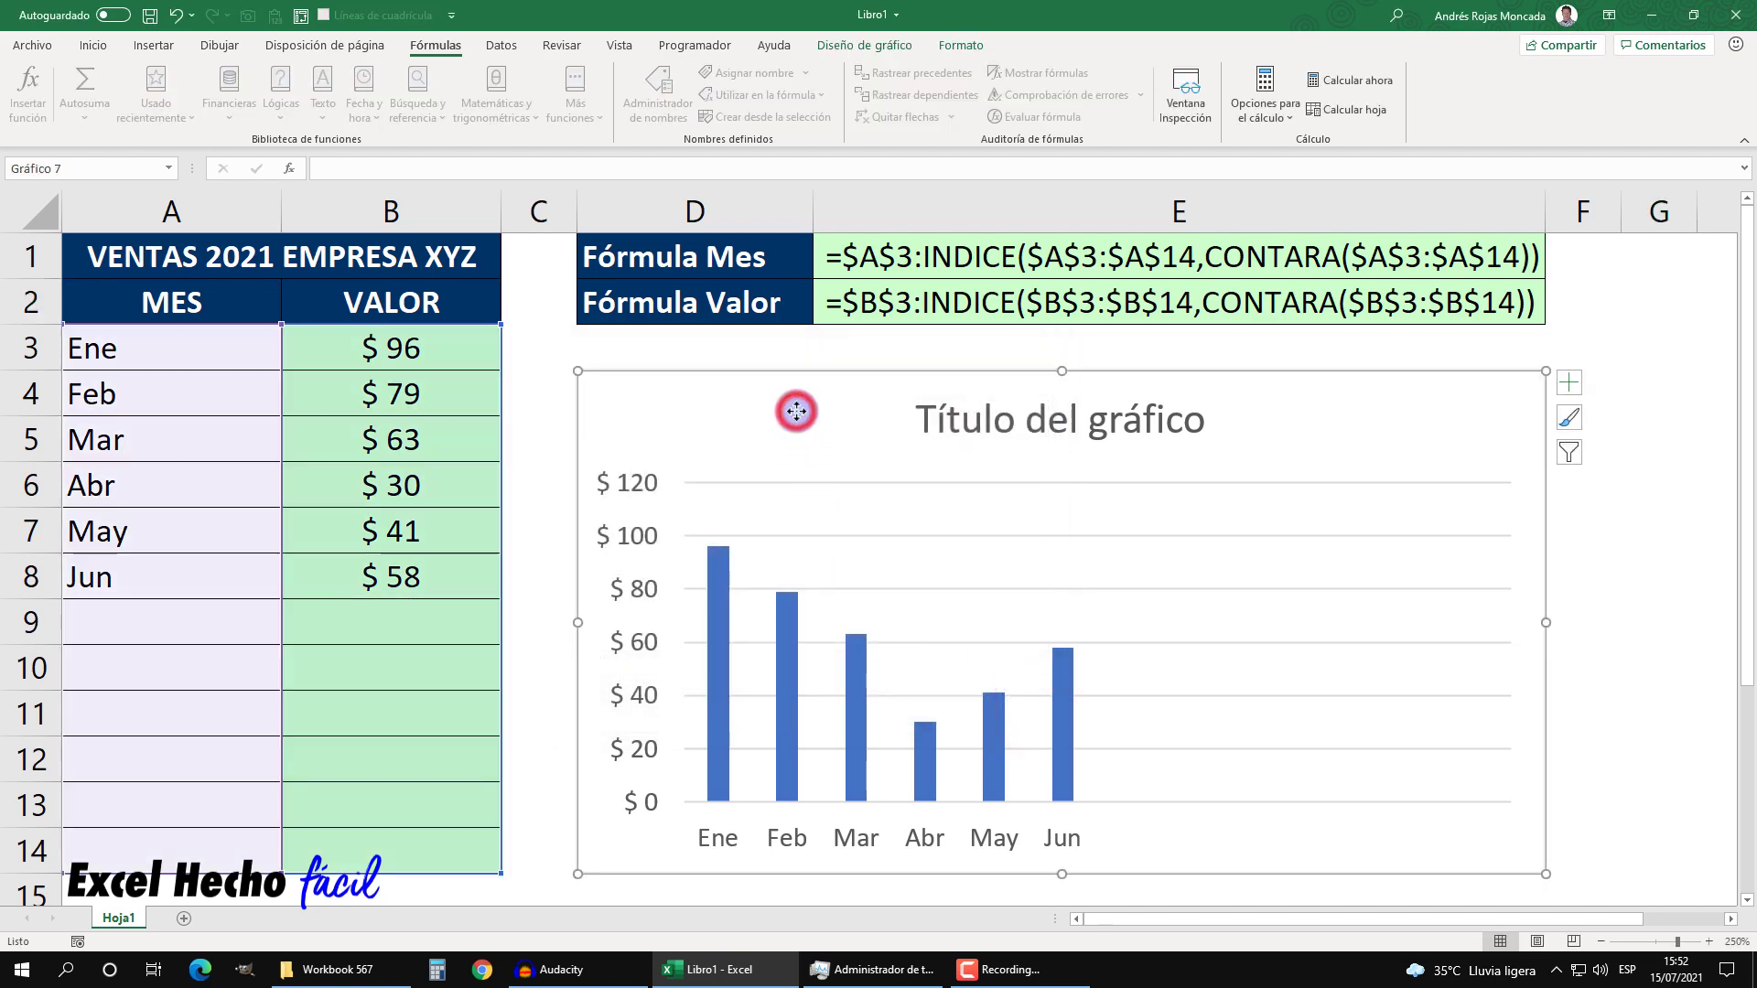
pyautogui.rightClick(796, 412)
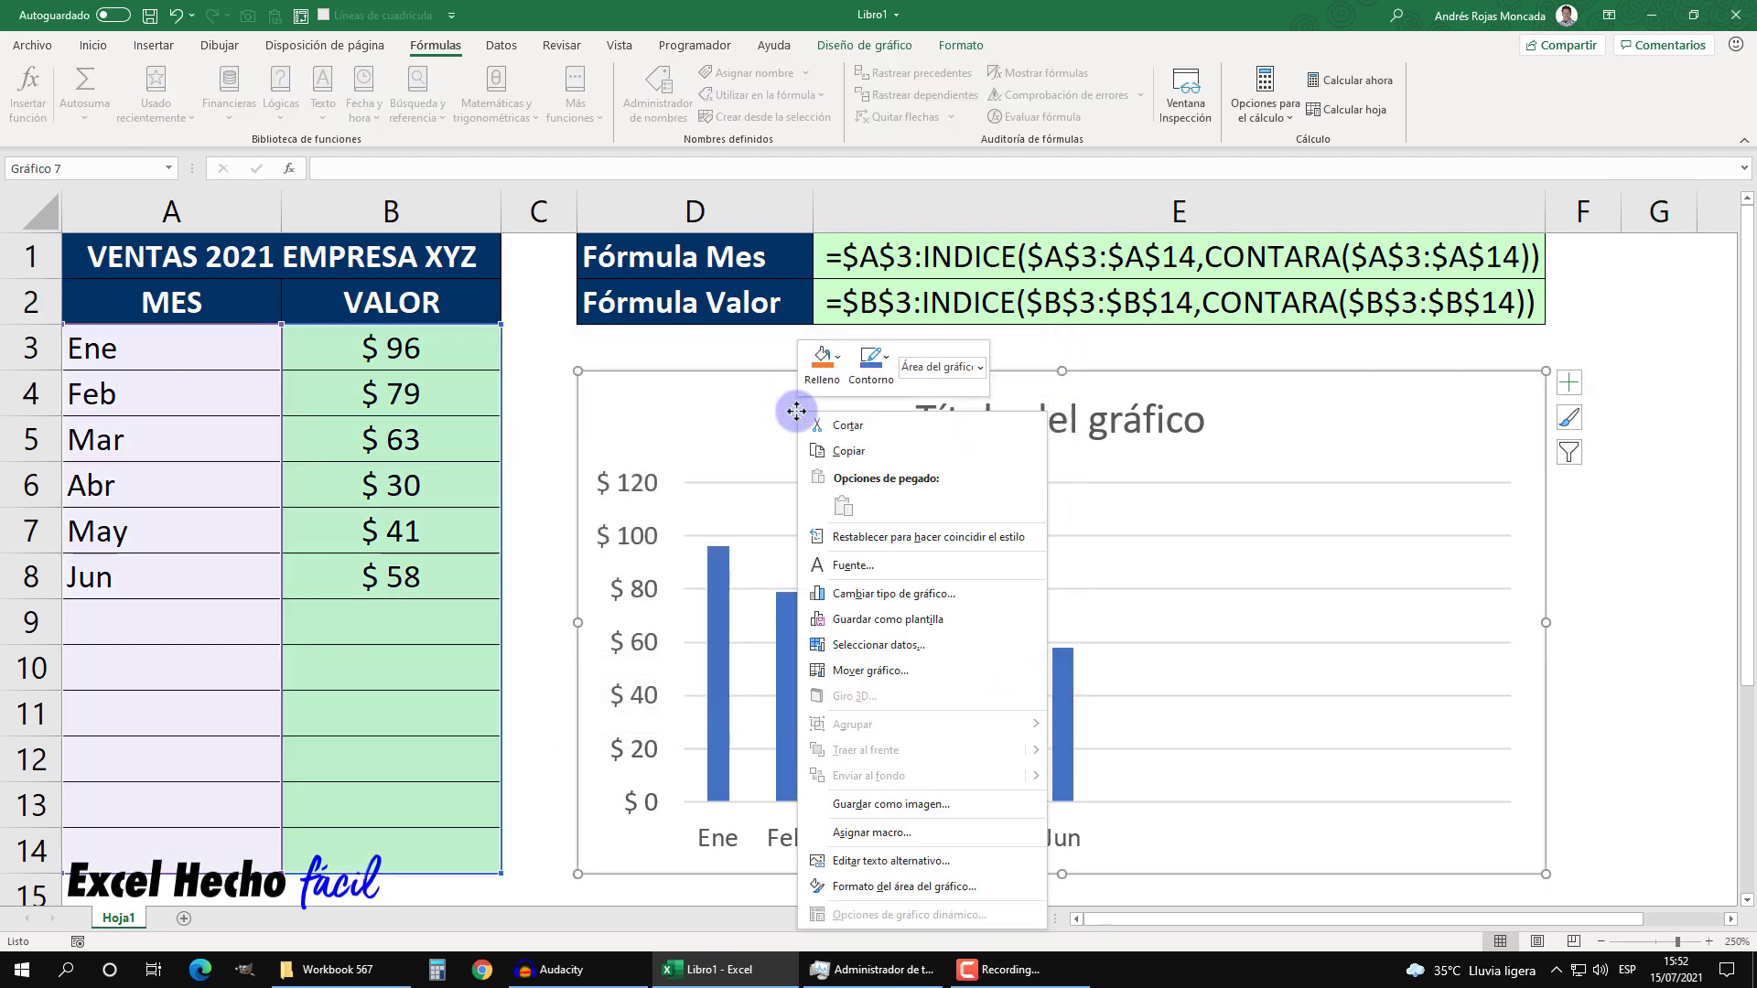
pyautogui.click(875, 644)
pyautogui.moveTo(674, 439)
pyautogui.mouseDown()
pyautogui.moveTo(732, 423)
pyautogui.moveTo(720, 407)
pyautogui.mouseUp()
pyautogui.click(660, 555)
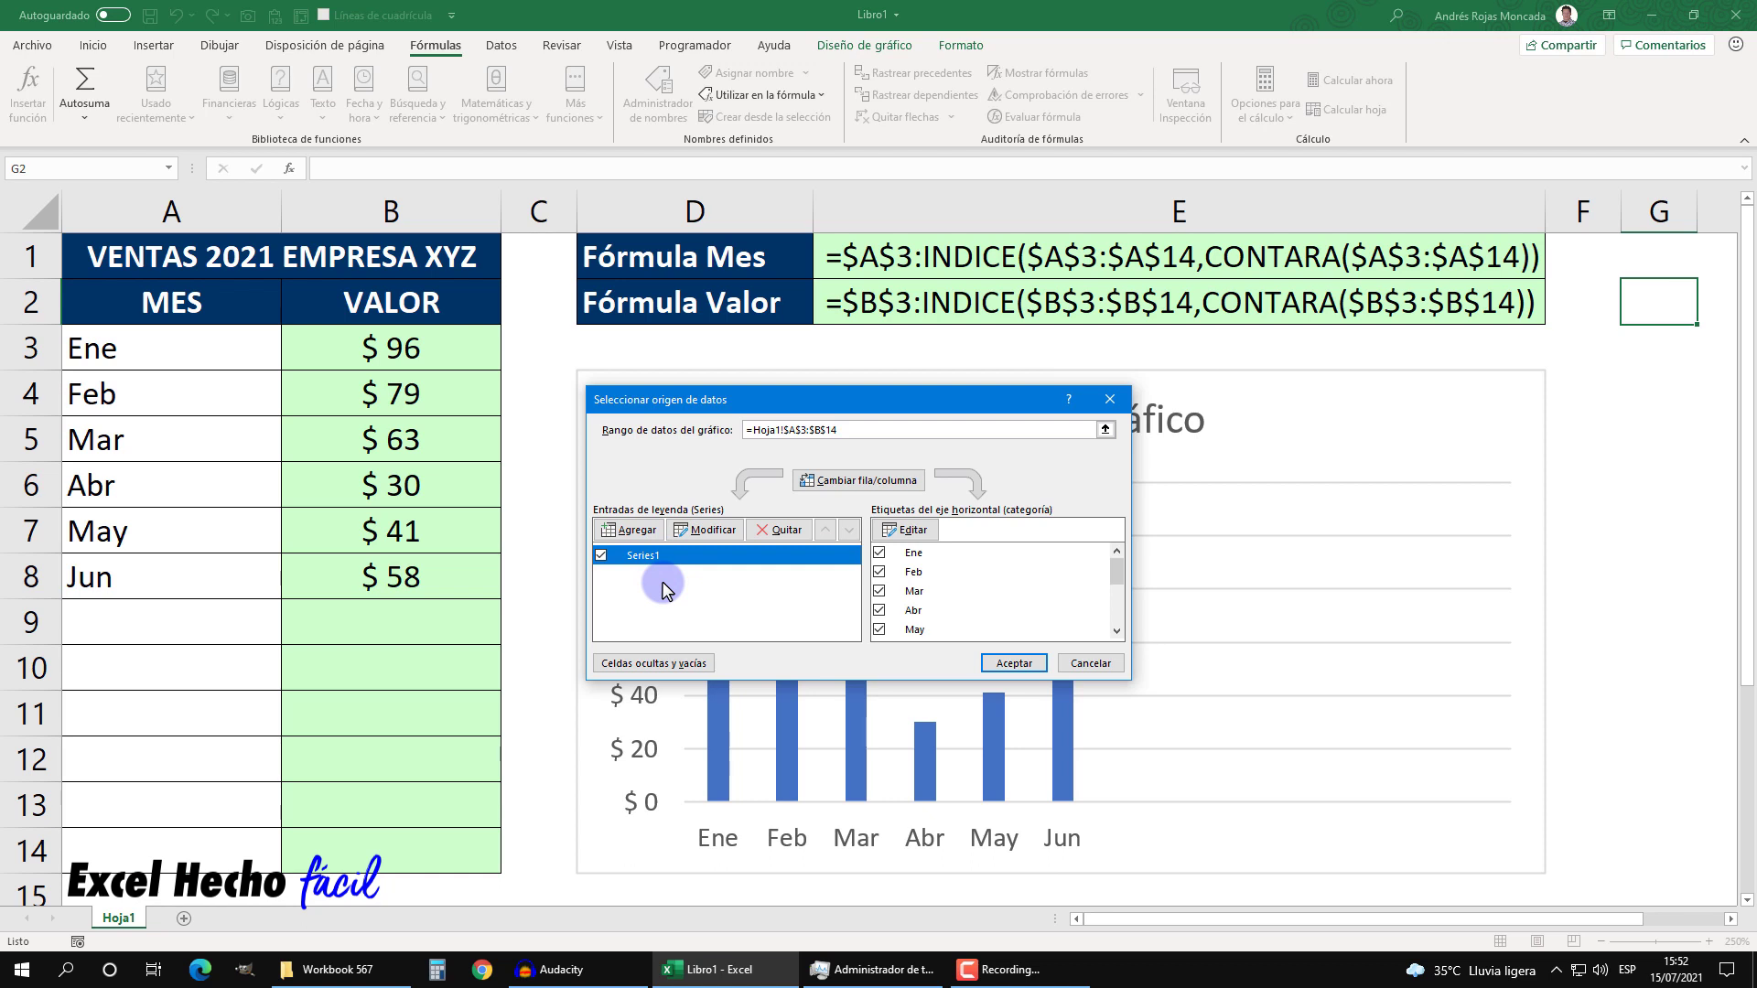
pyautogui.click(702, 529)
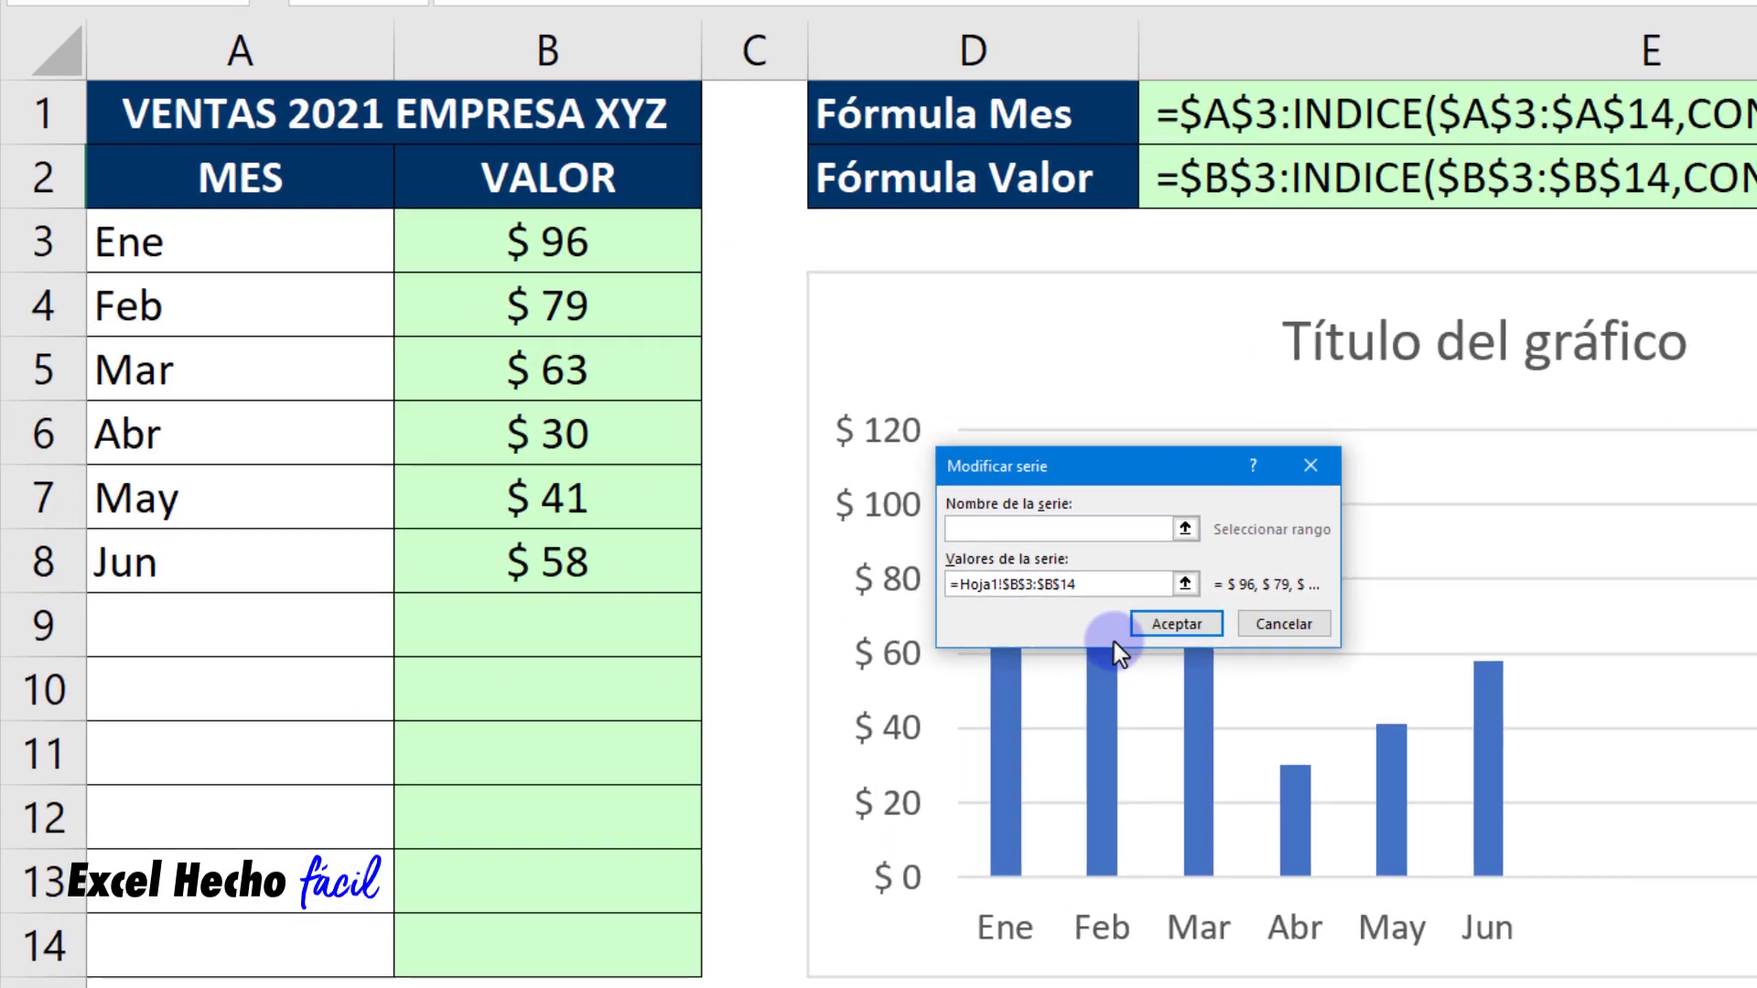
# Step: Replace the series values $B$3:$B$14 with the named range nValor via F3
pyautogui.moveTo(884, 590); pyautogui.dragTo(799, 592)
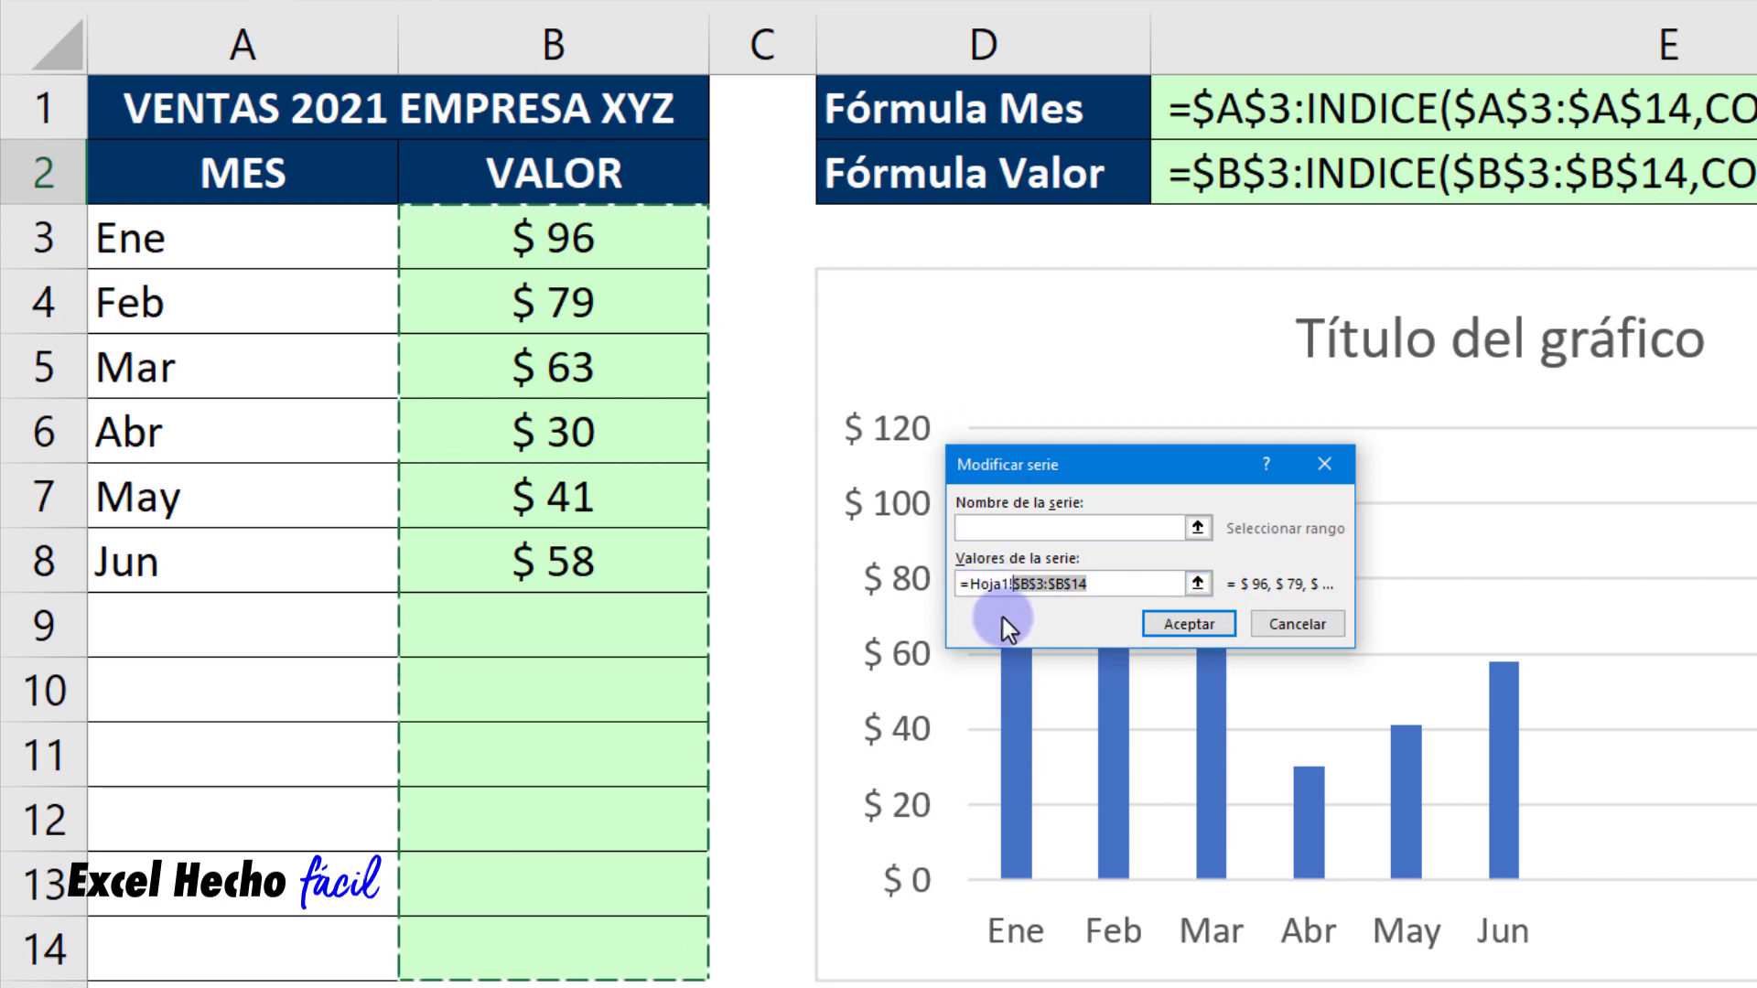
pyautogui.press('BackSpace')
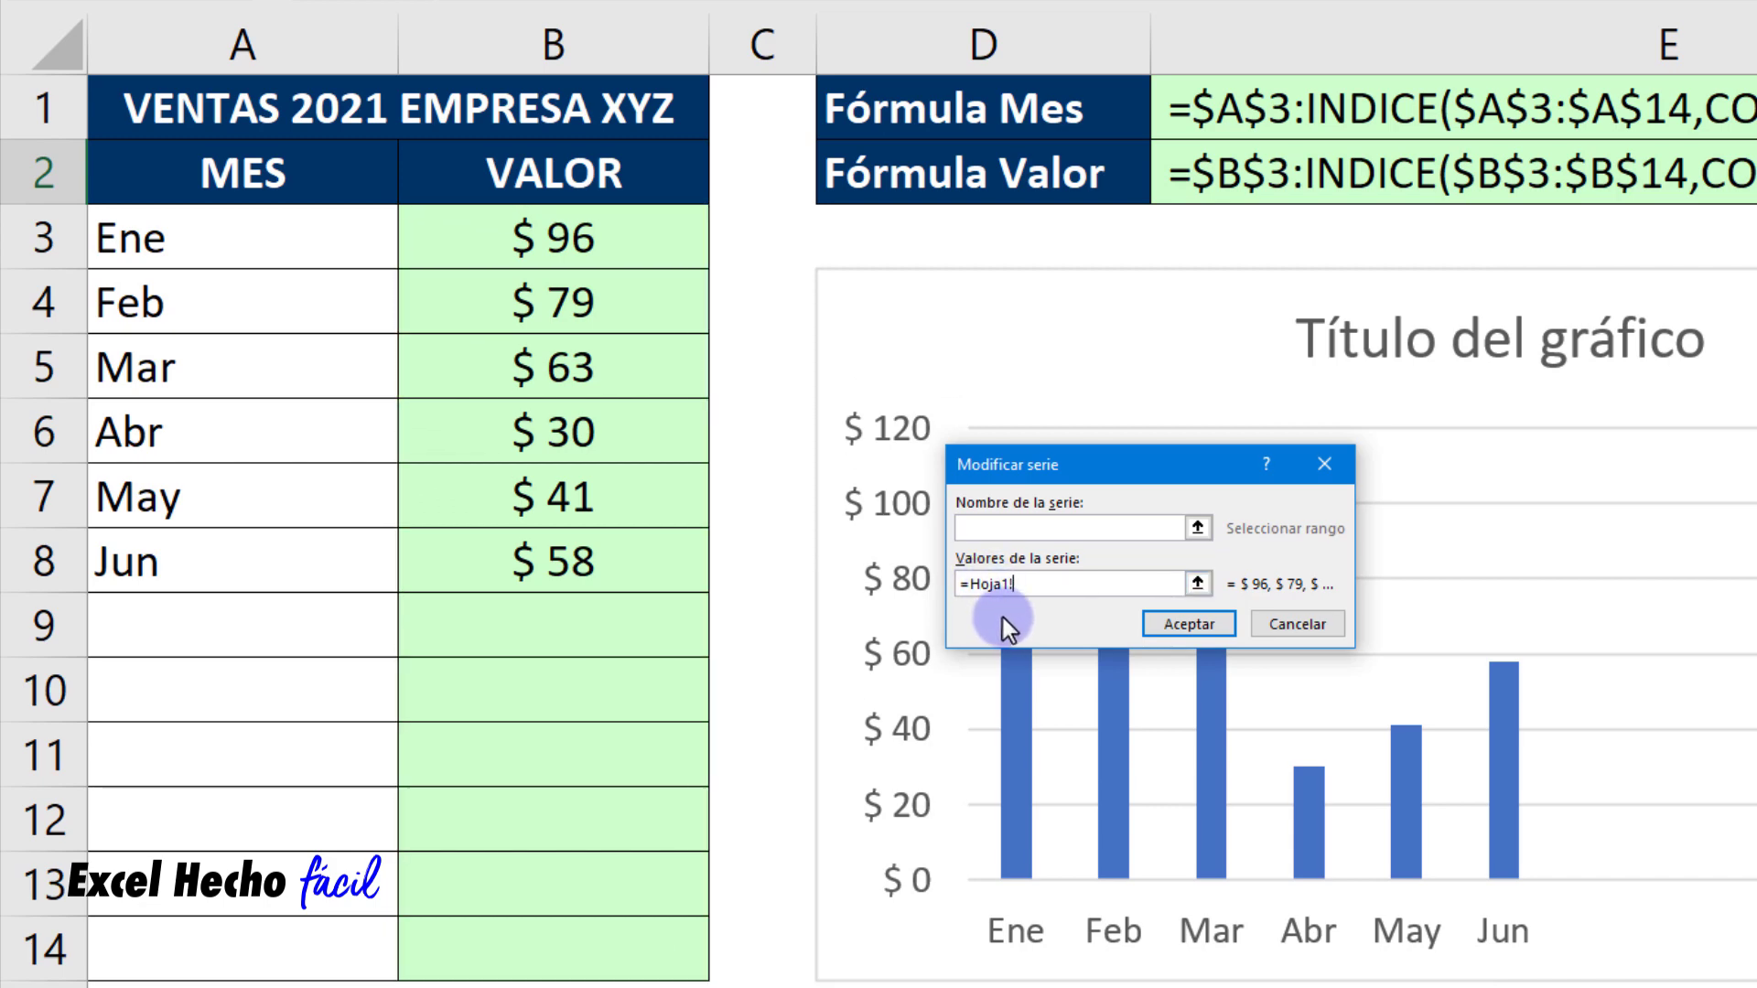
pyautogui.press('F3')
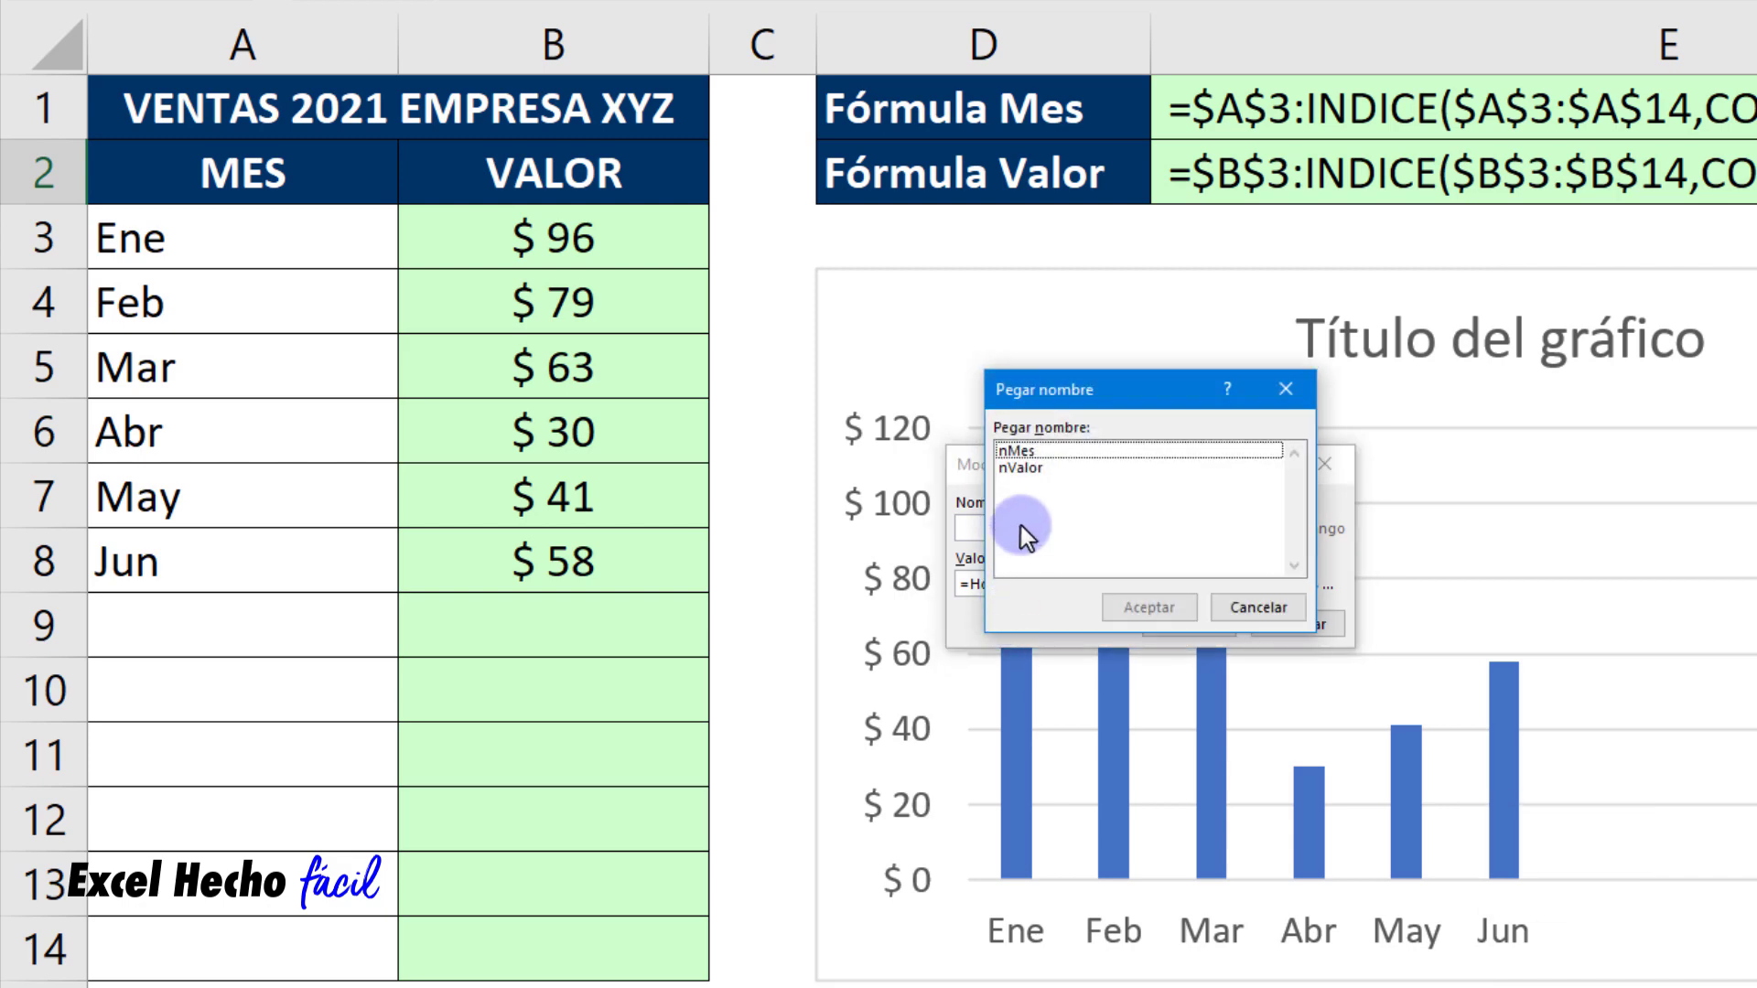
pyautogui.click(1021, 468)
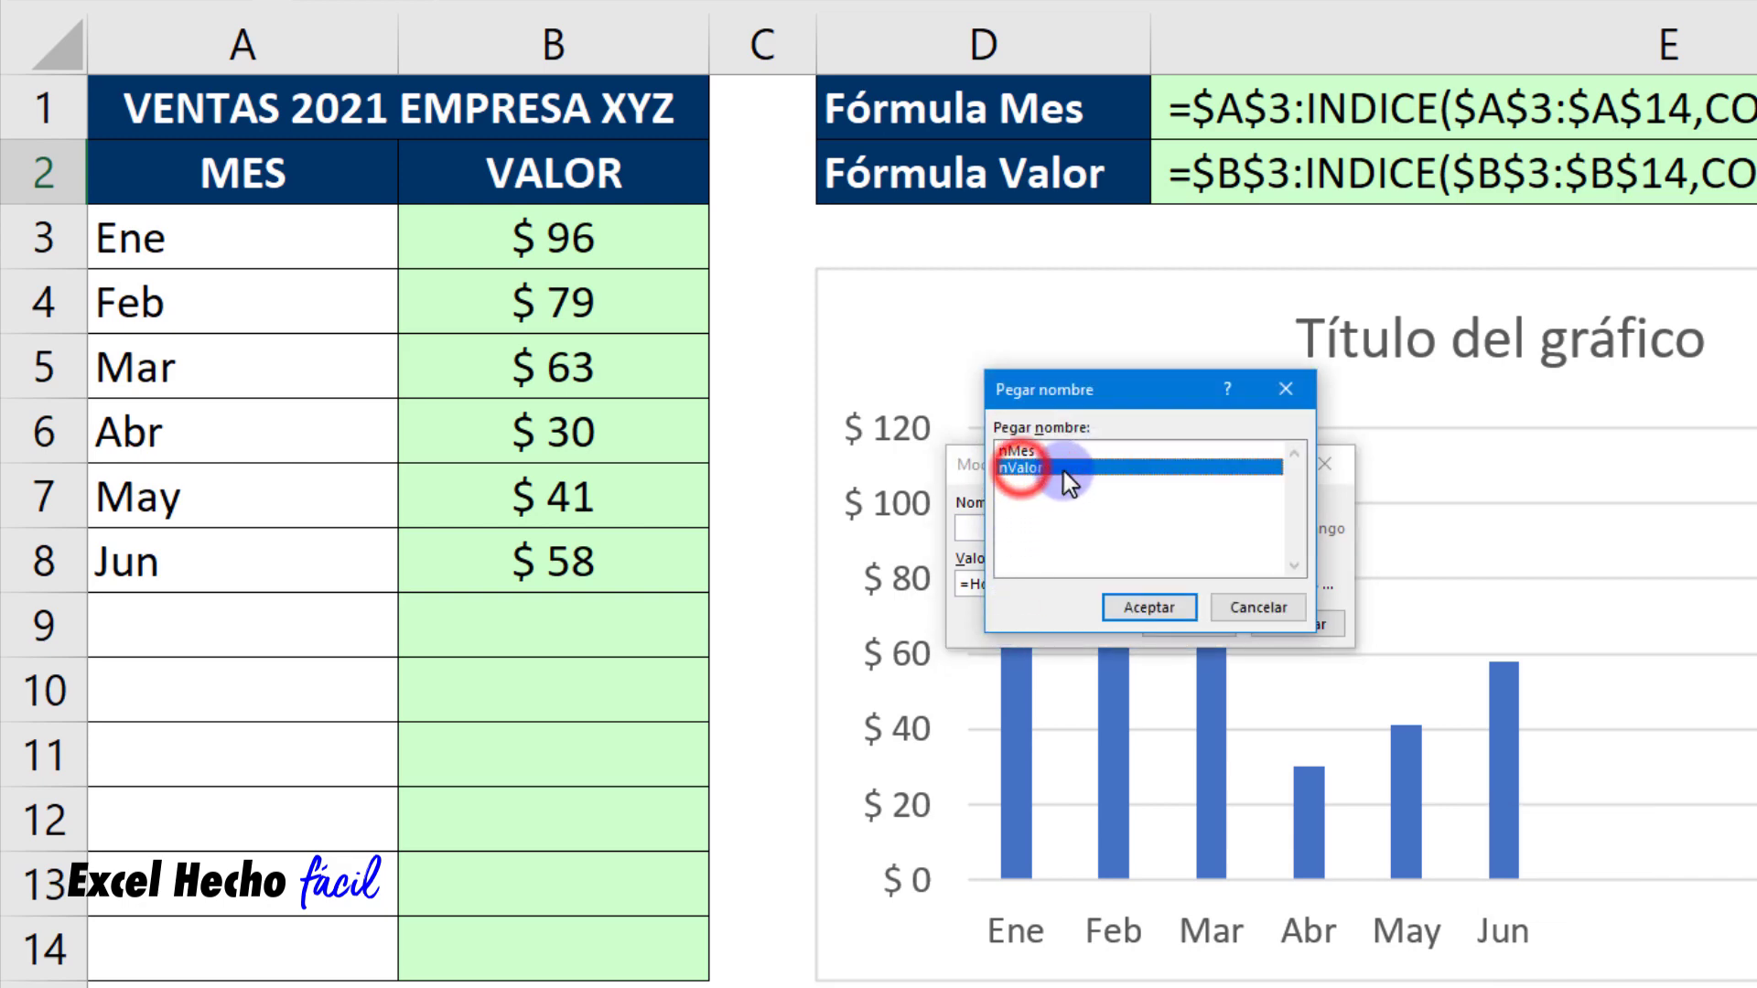
pyautogui.click(1117, 600)
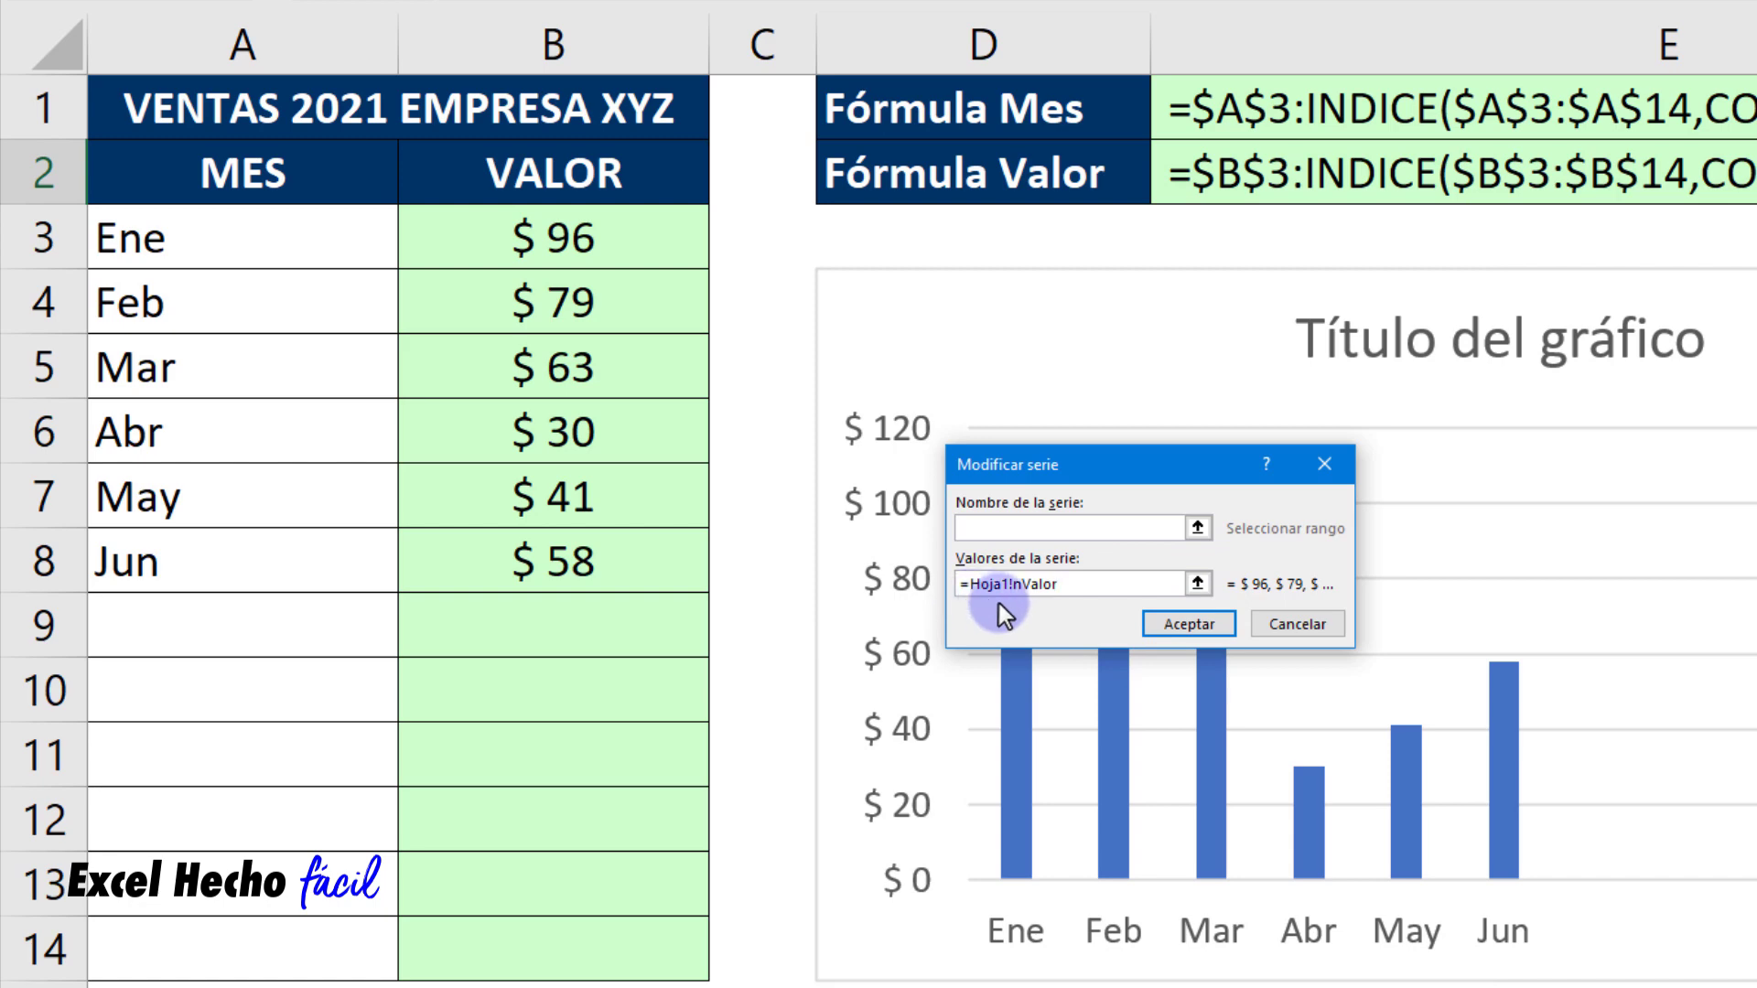
pyautogui.click(1159, 622)
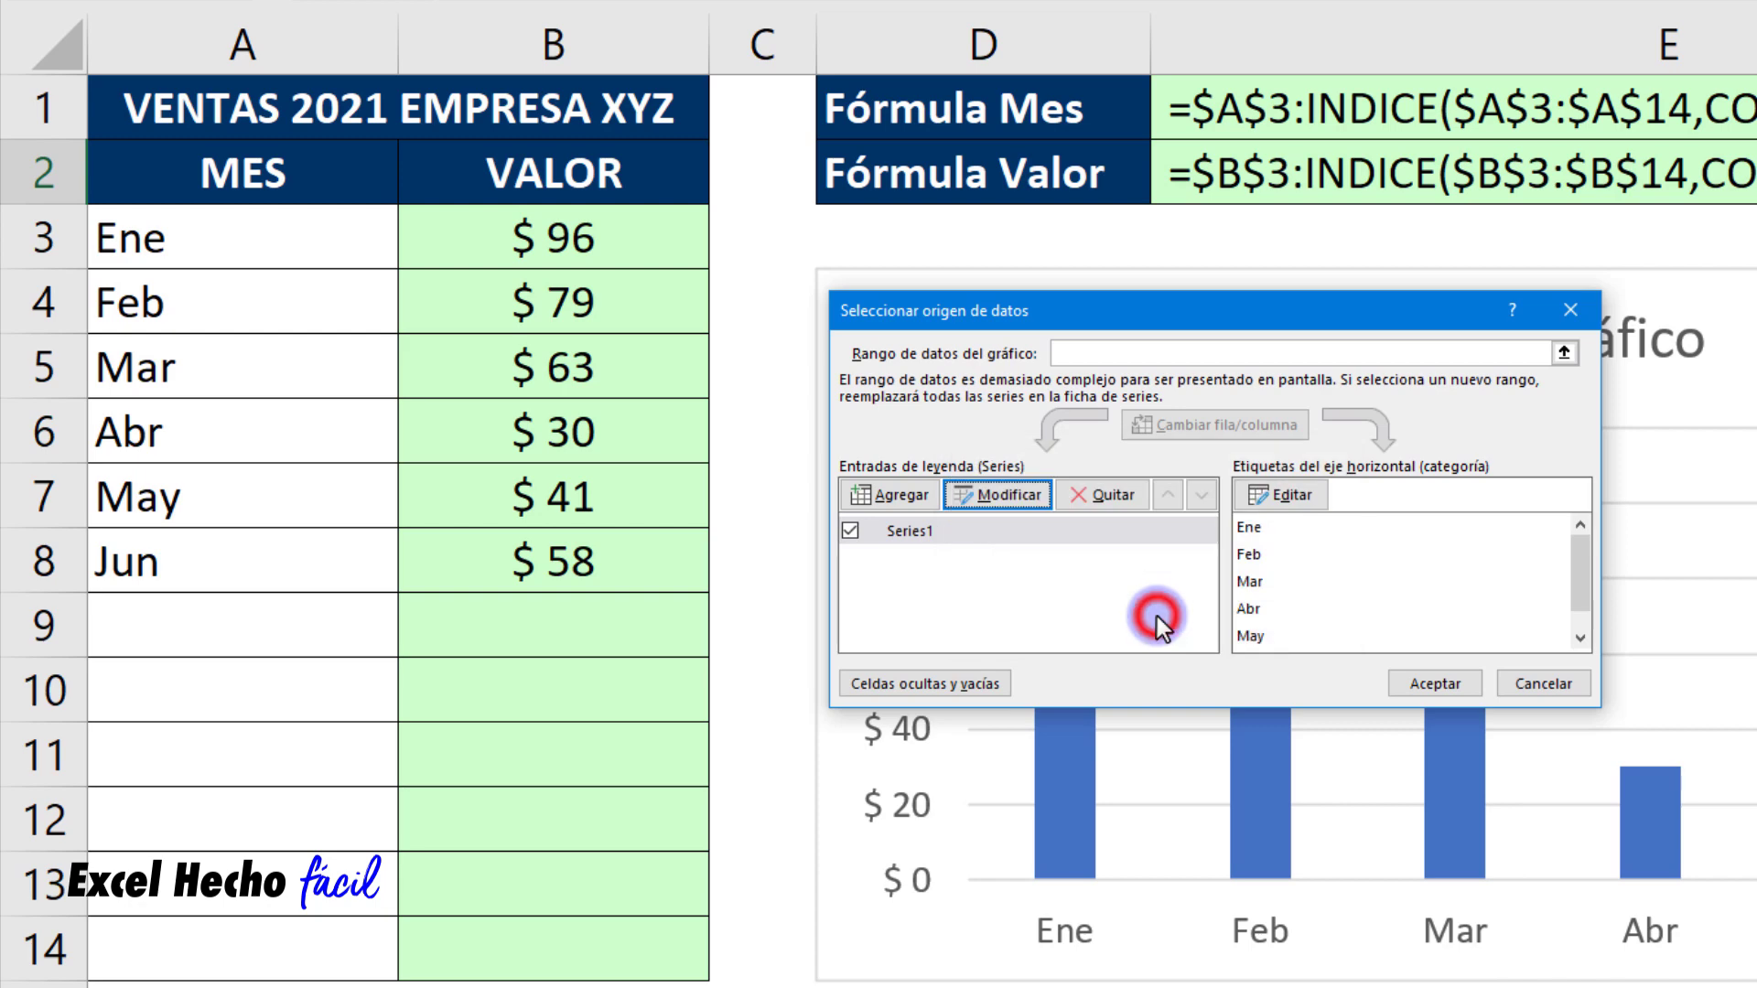
pyautogui.click(981, 535)
pyautogui.click(993, 495)
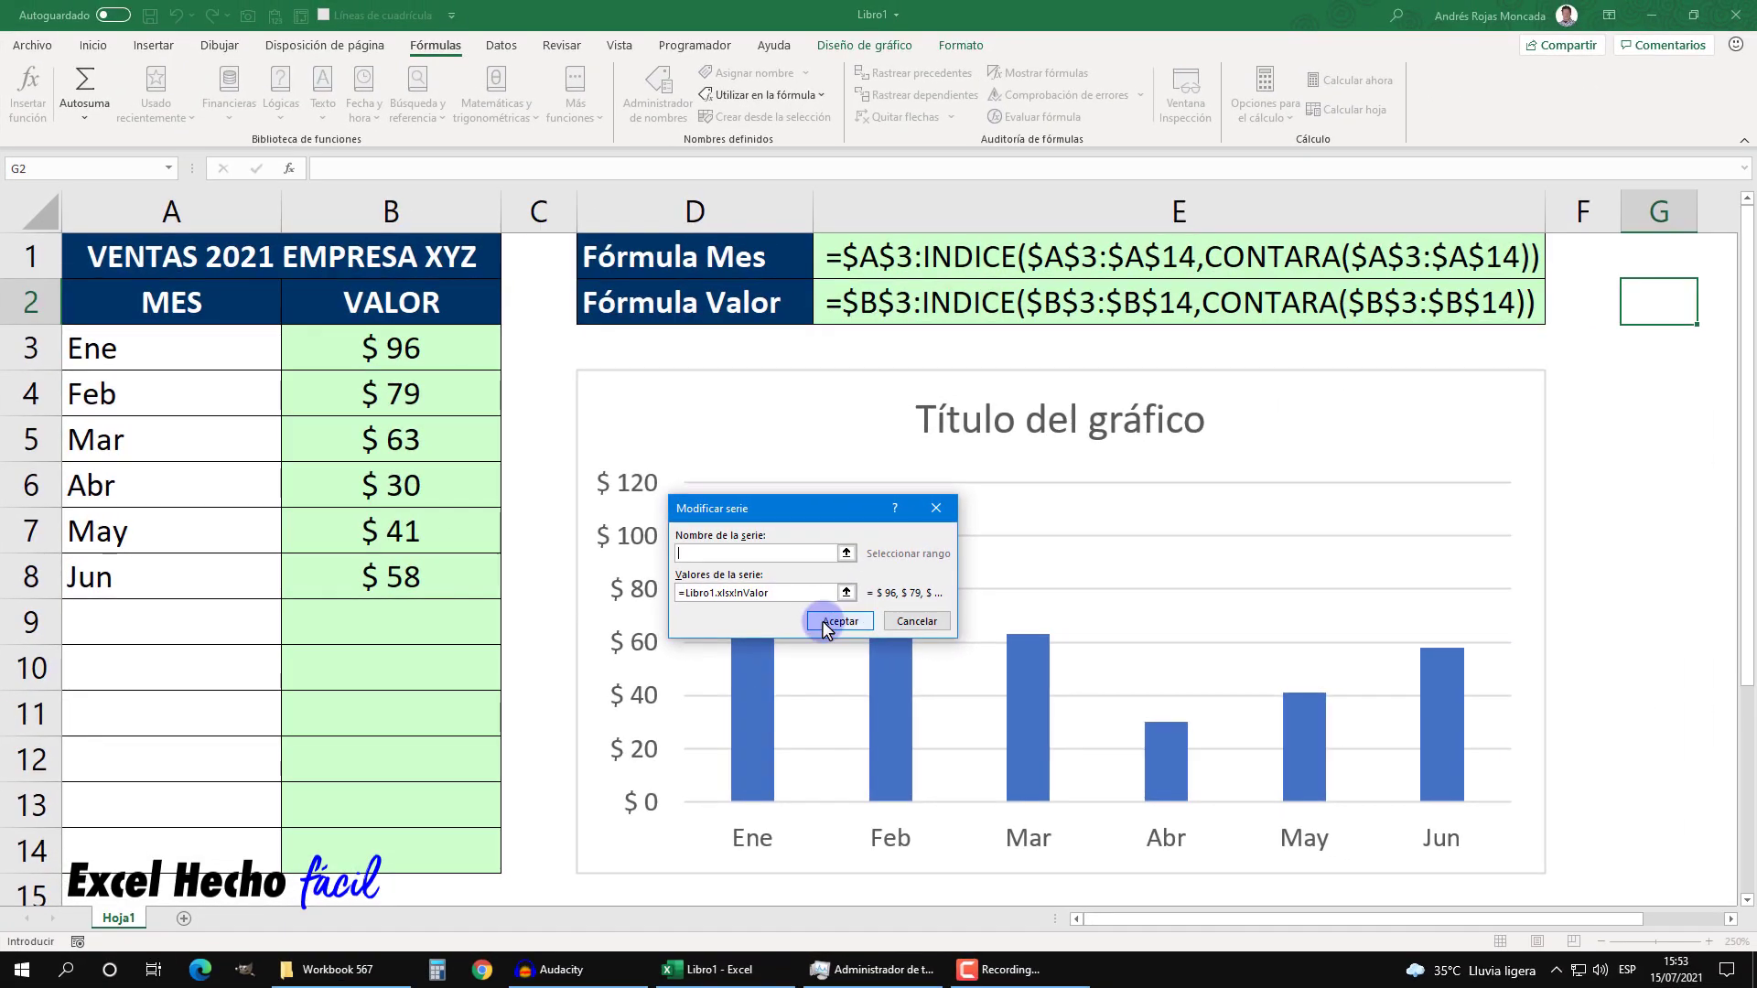
# Step: Set the axis labels to the named range nMes via F3, verify it, and apply the data source
pyautogui.click(822, 620)
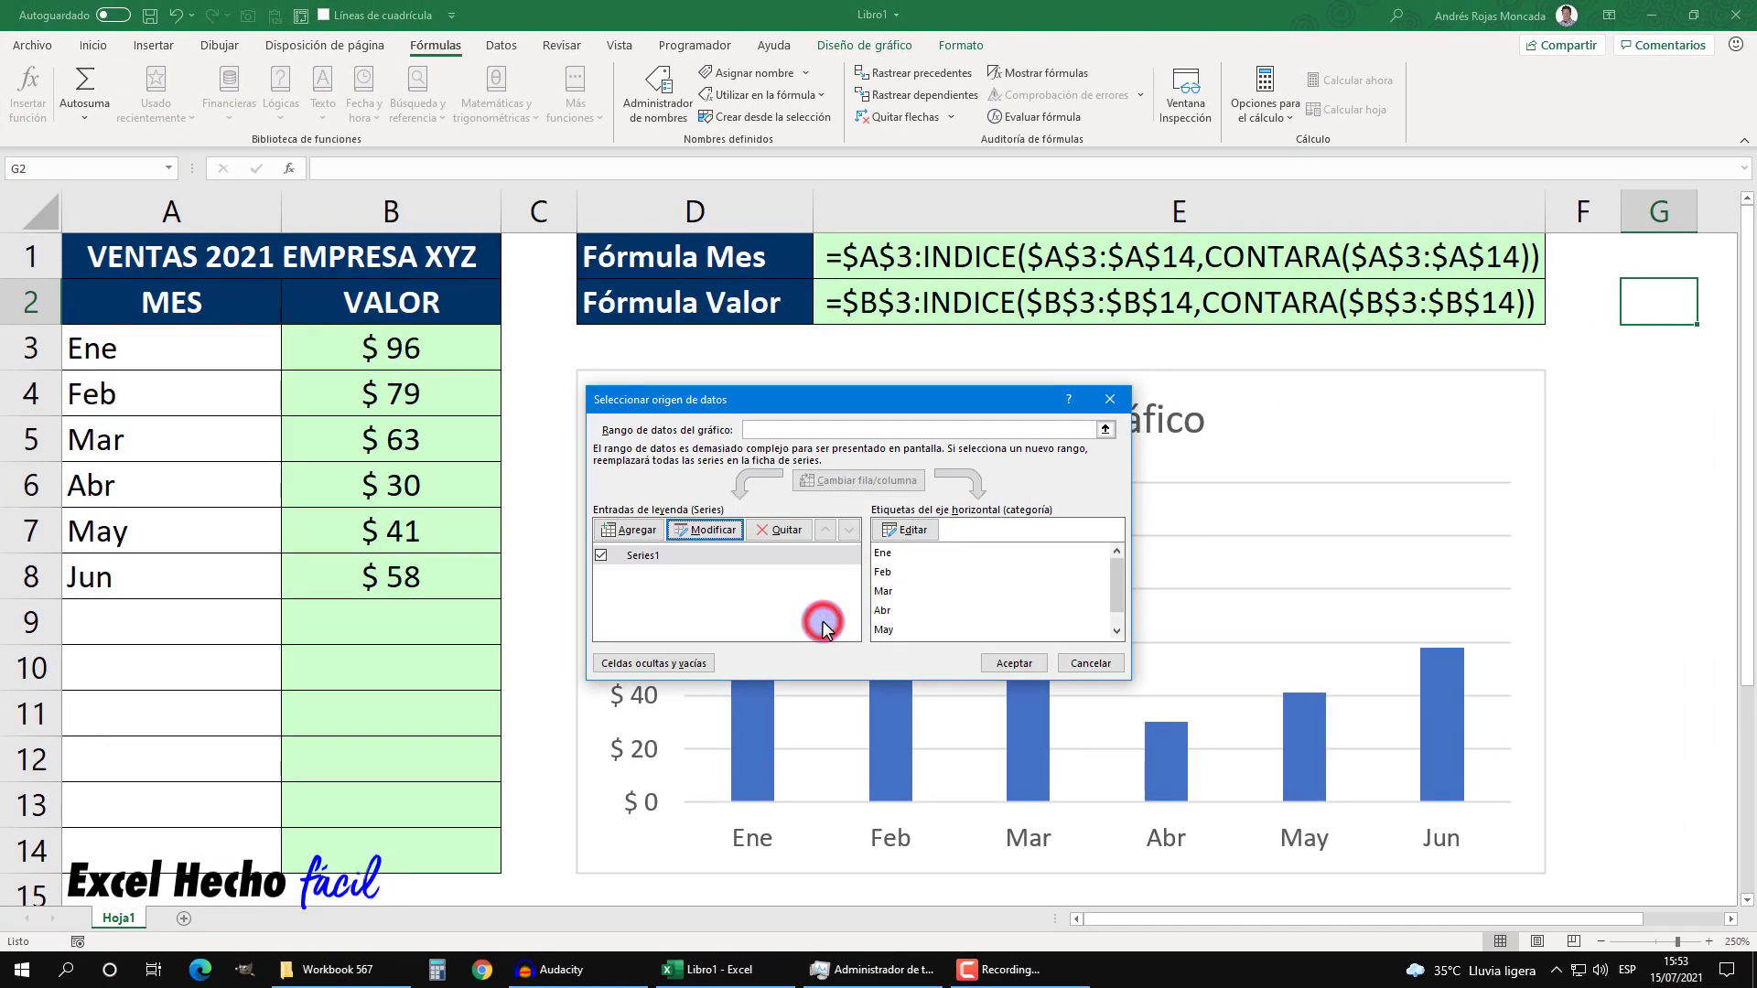
pyautogui.click(894, 529)
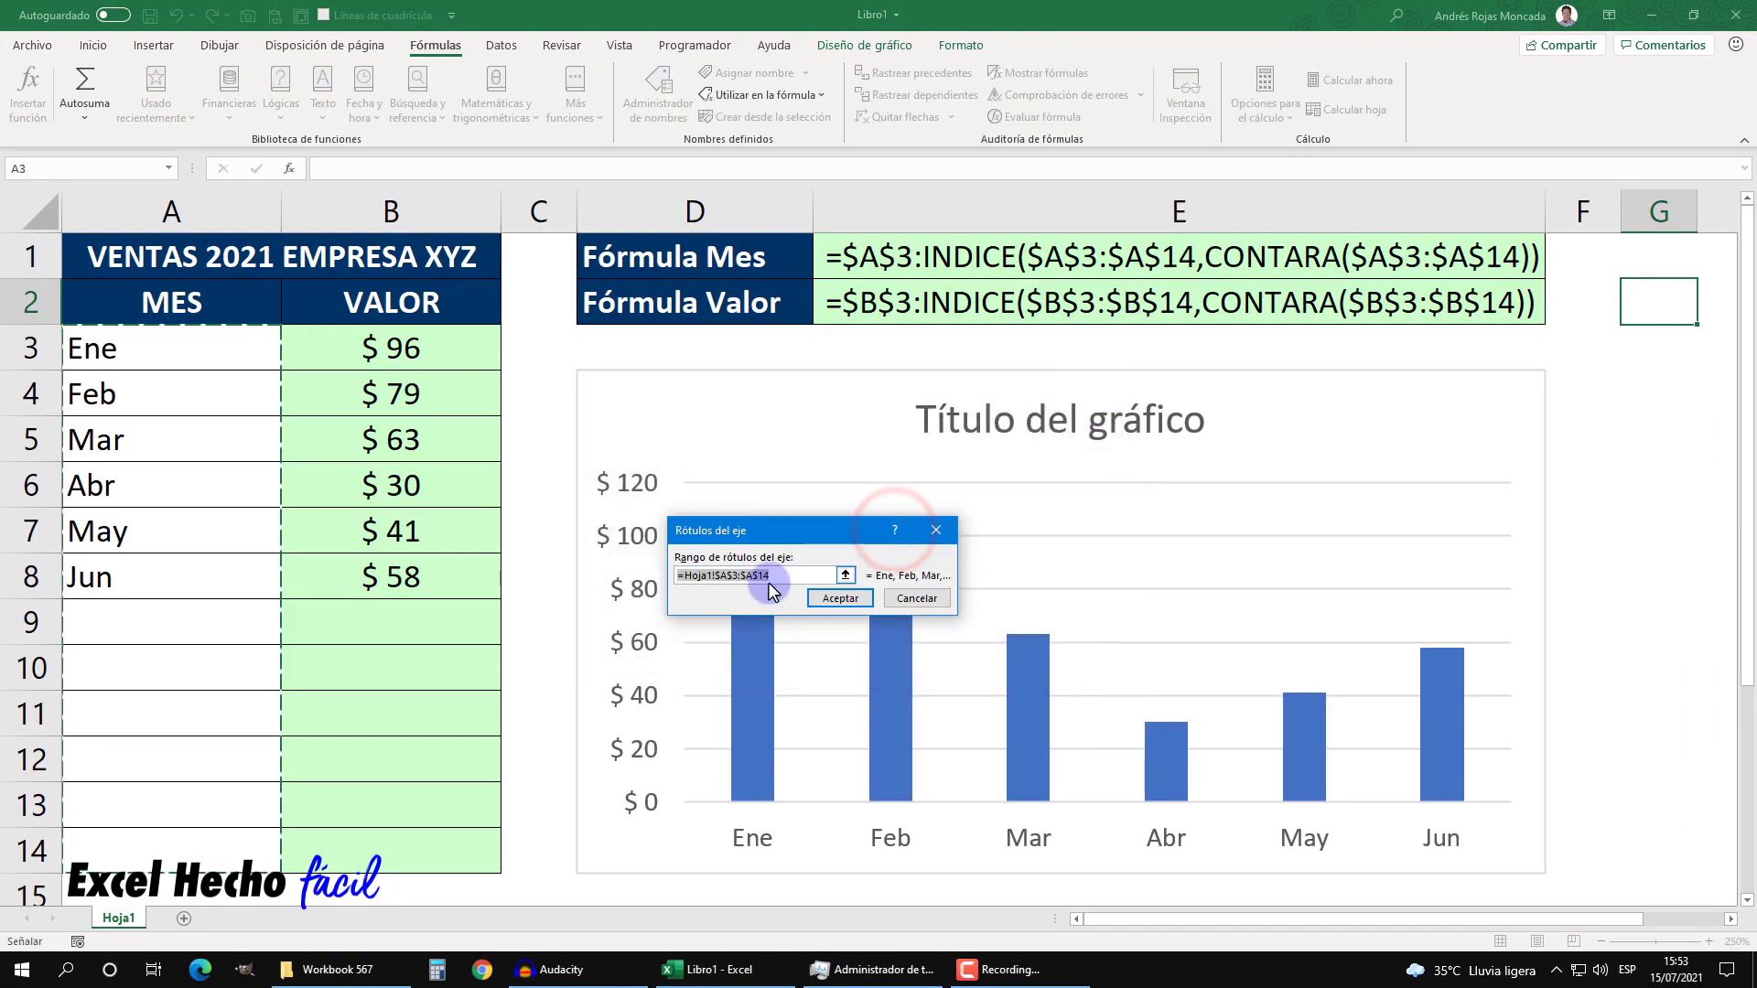
pyautogui.click(780, 577)
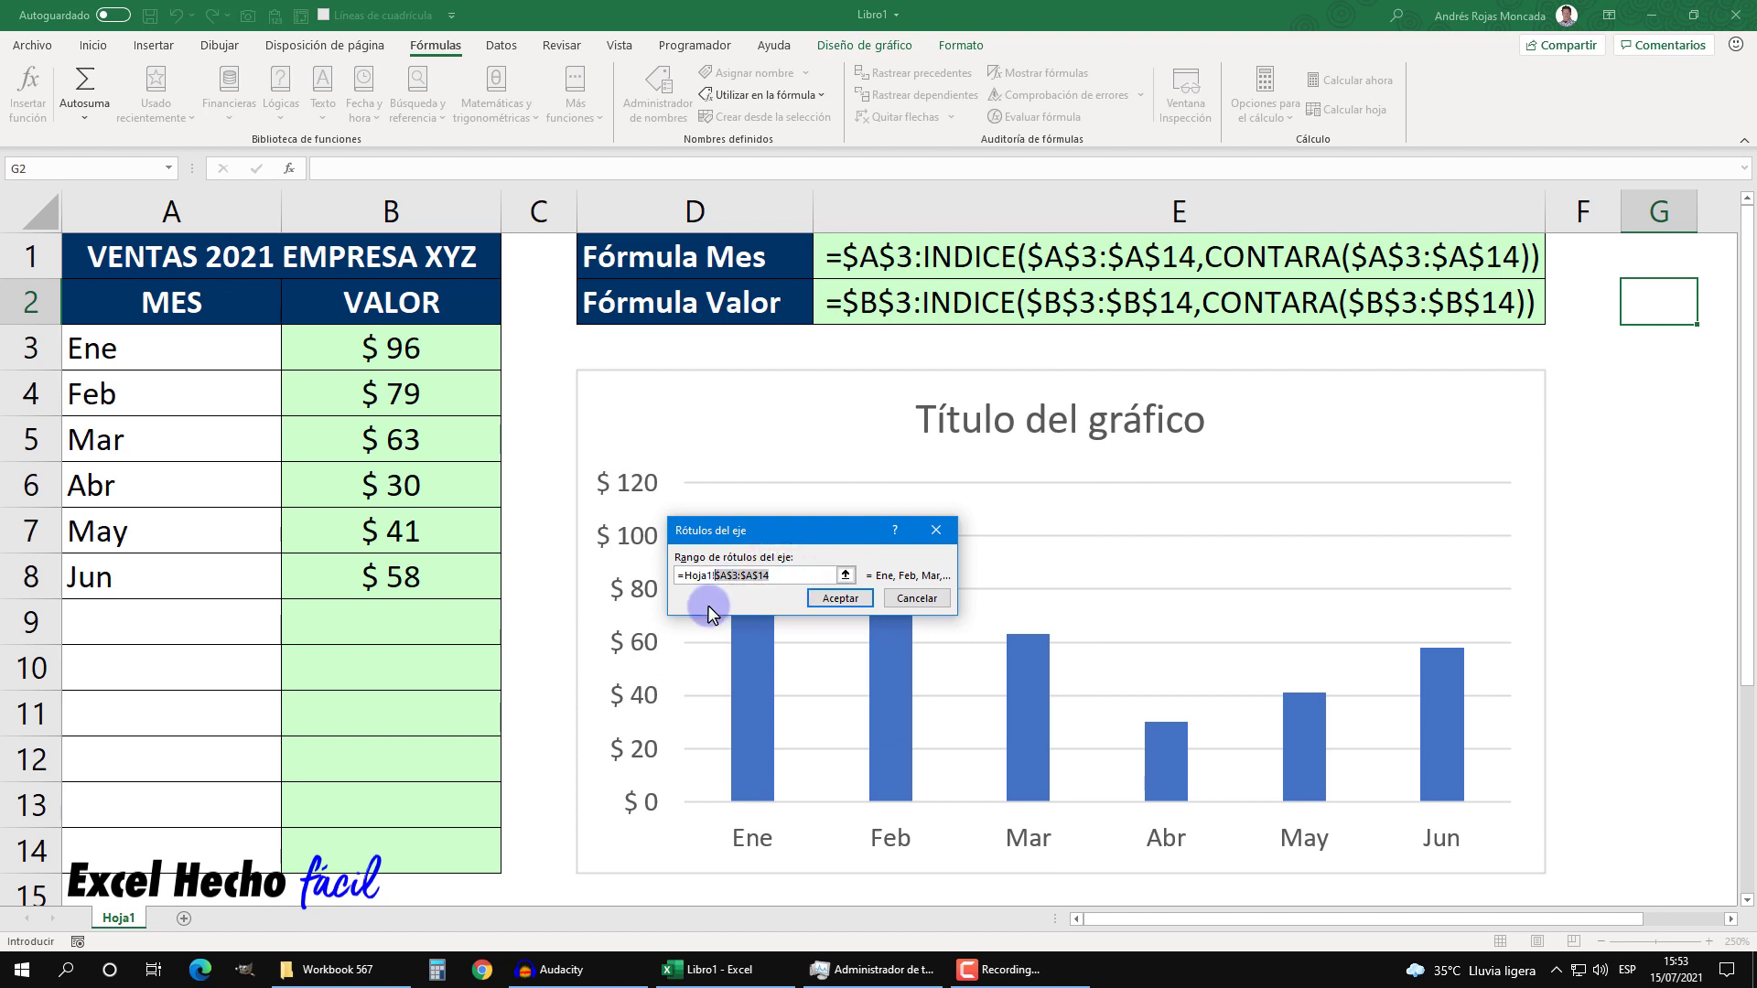
pyautogui.press('F3')
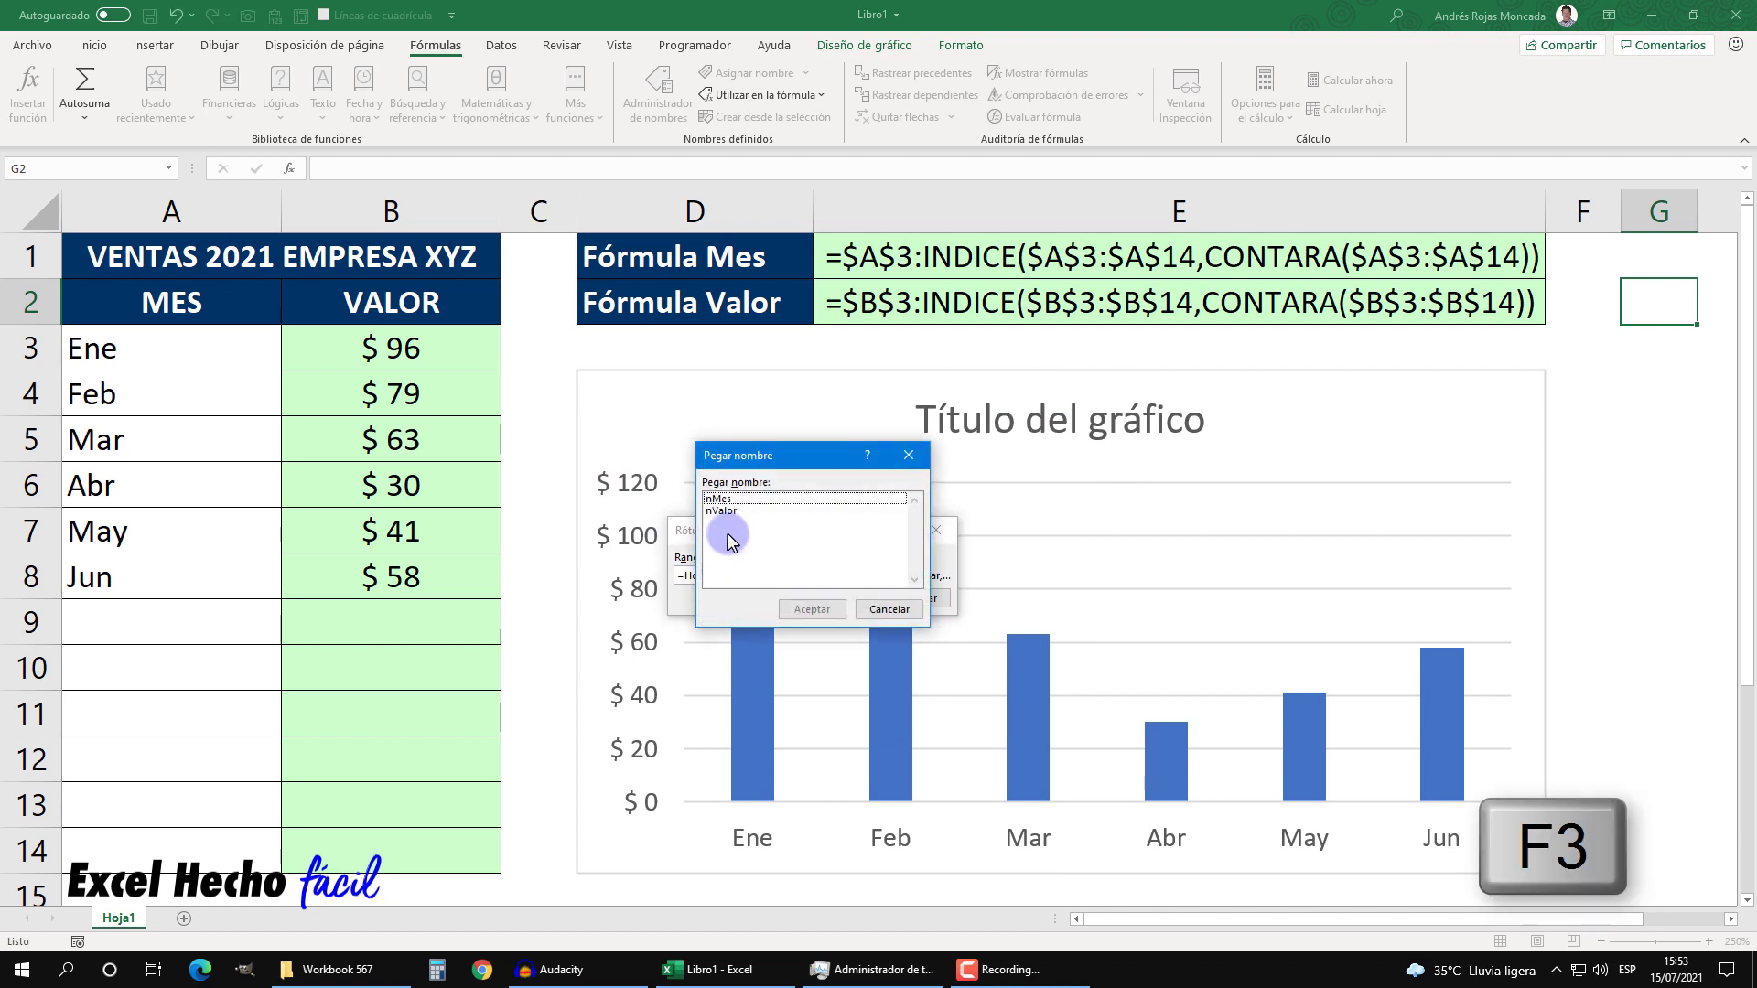
pyautogui.click(724, 500)
pyautogui.click(810, 608)
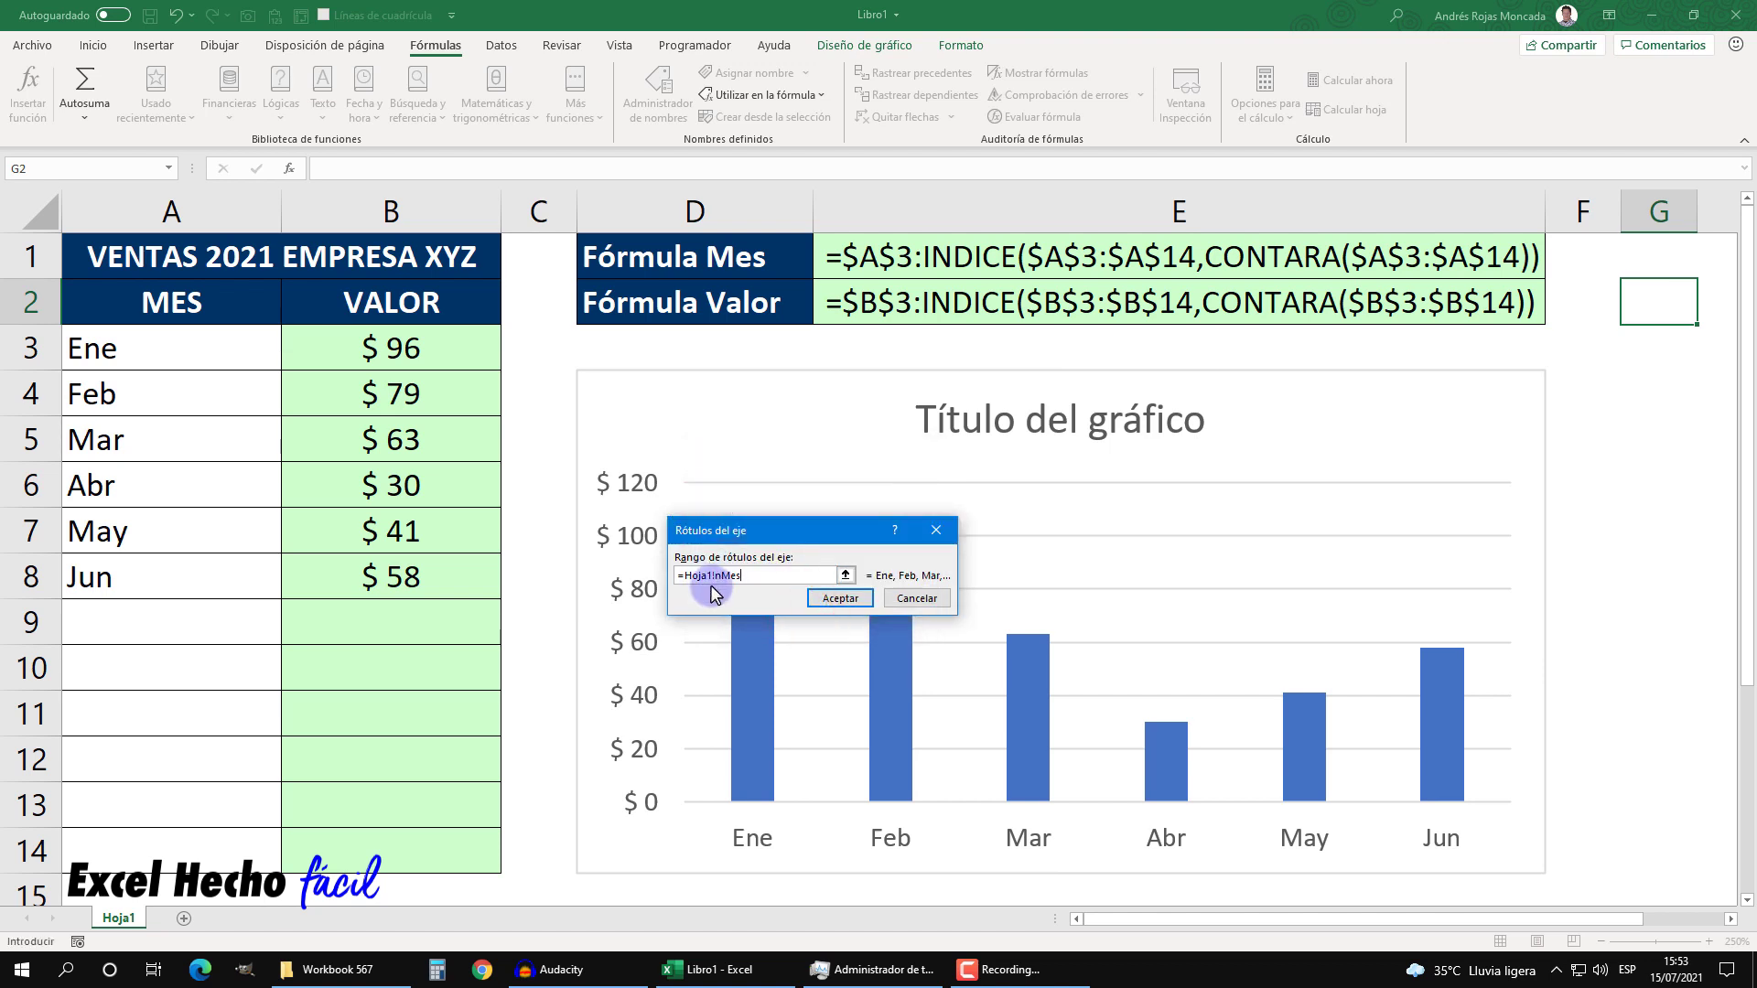
pyautogui.click(817, 597)
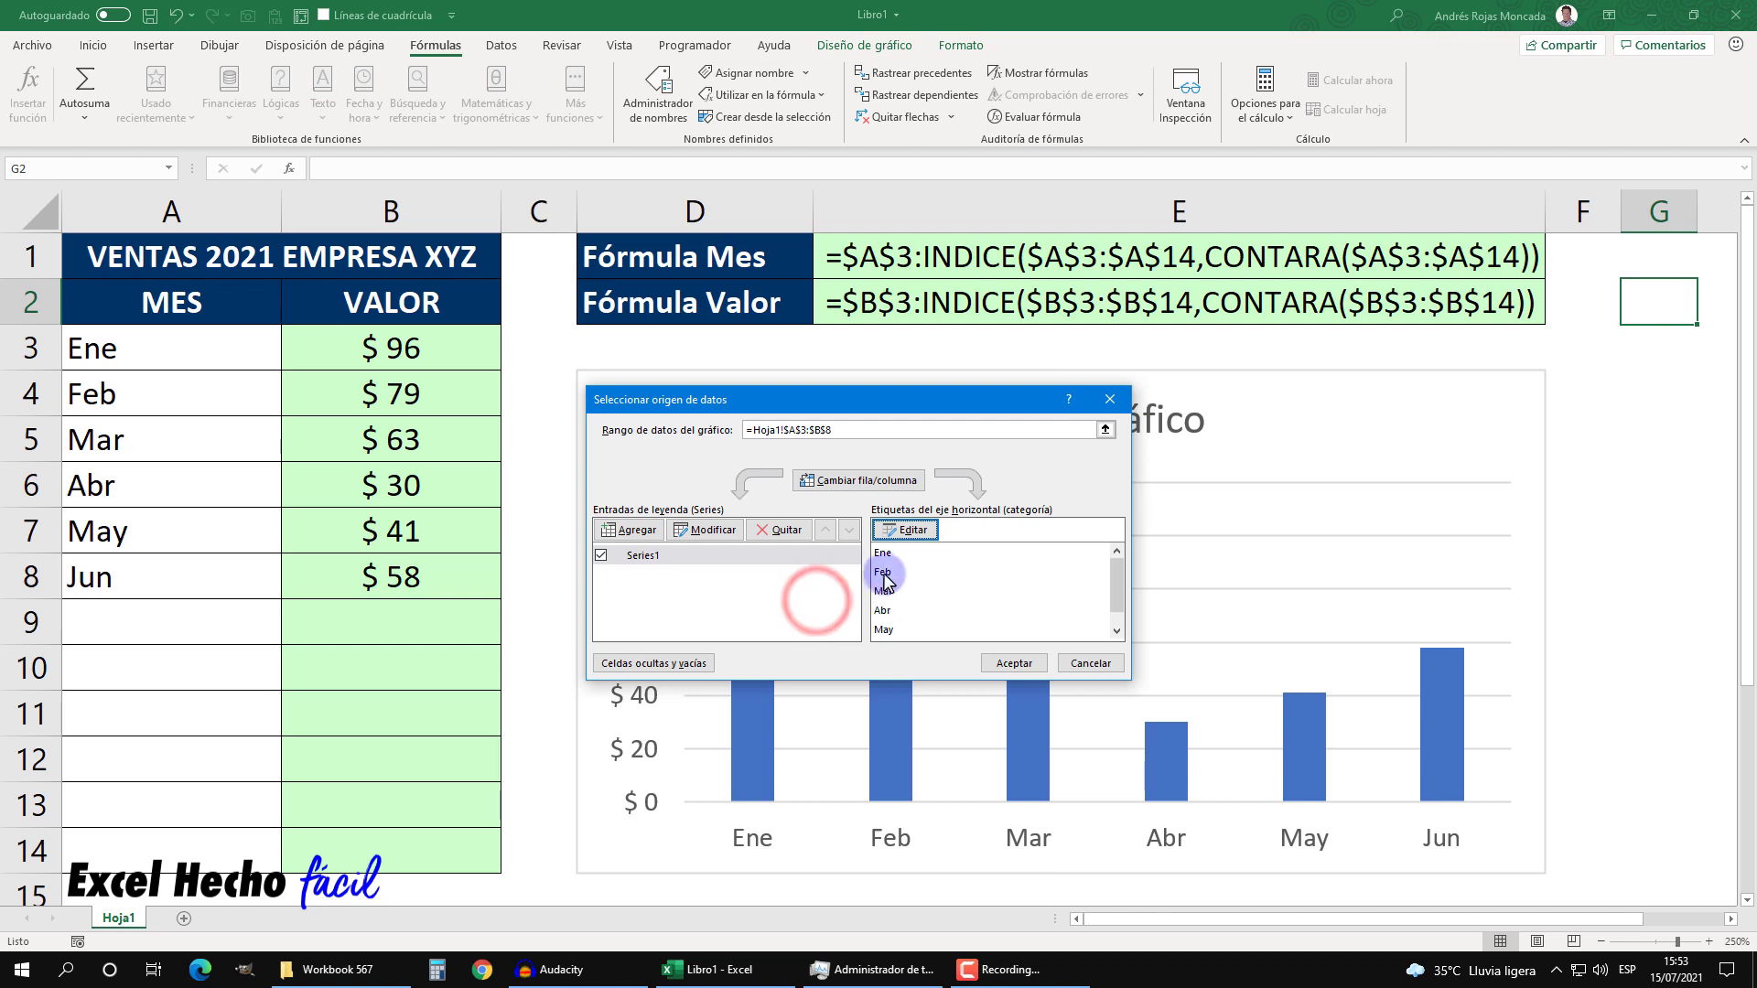
pyautogui.click(895, 534)
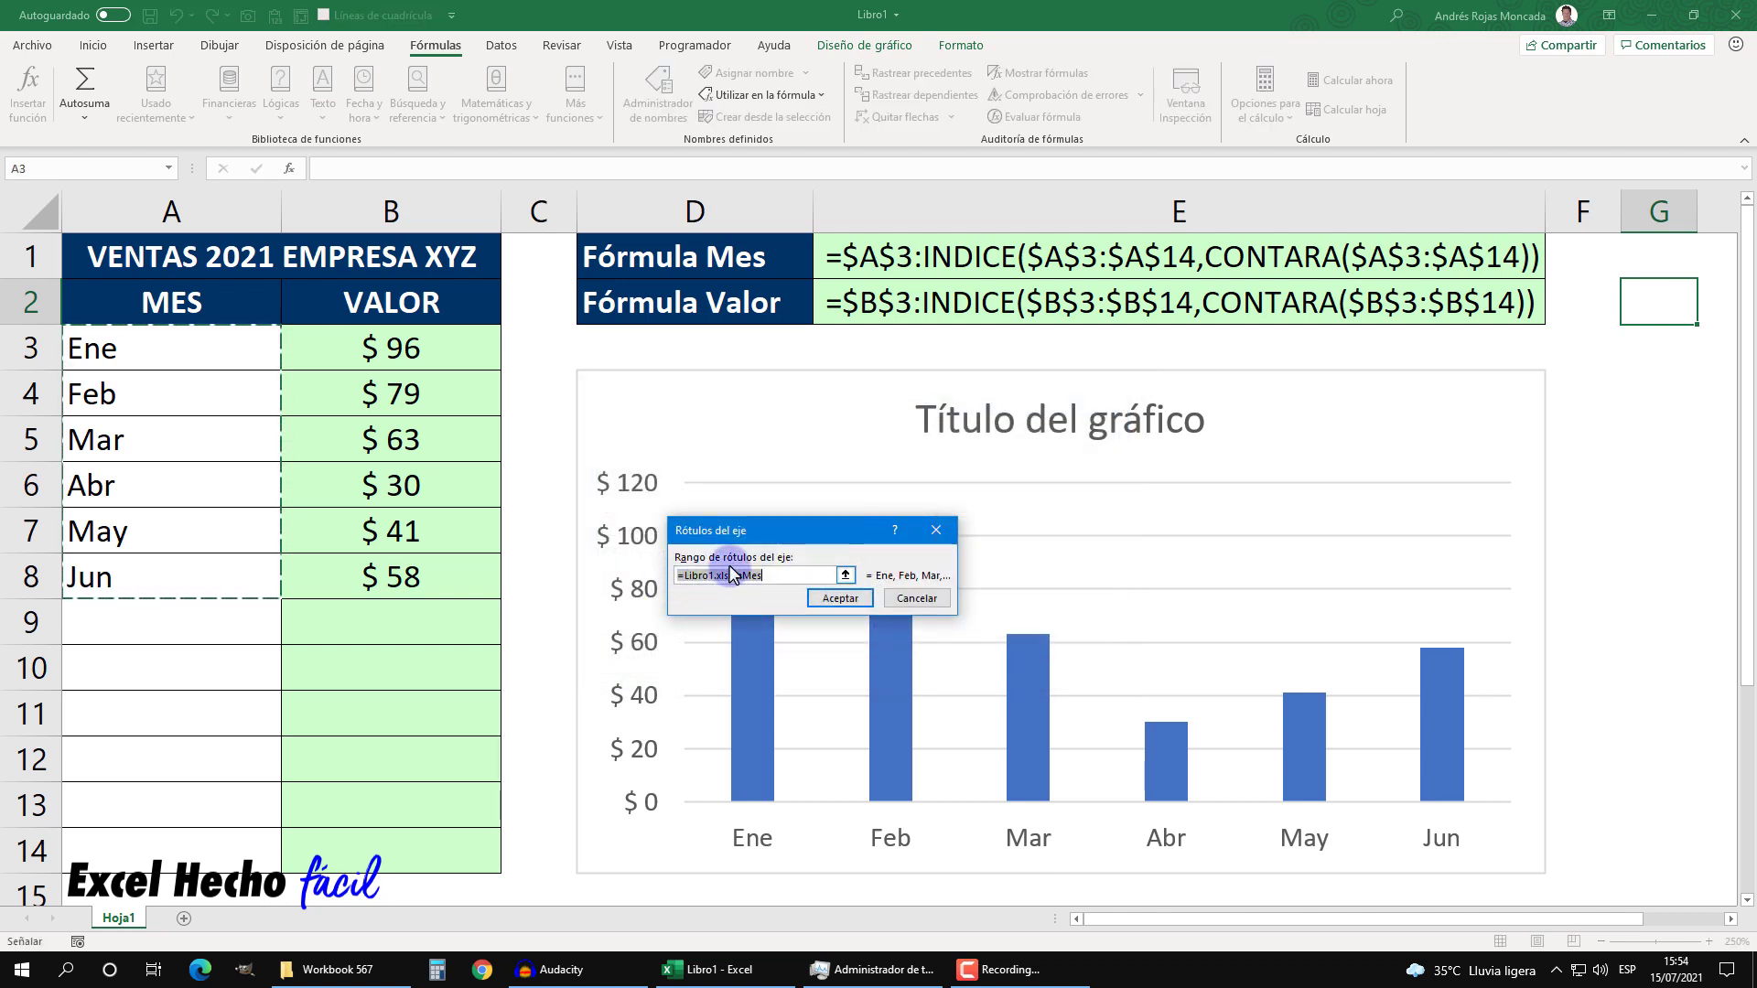
pyautogui.click(718, 579)
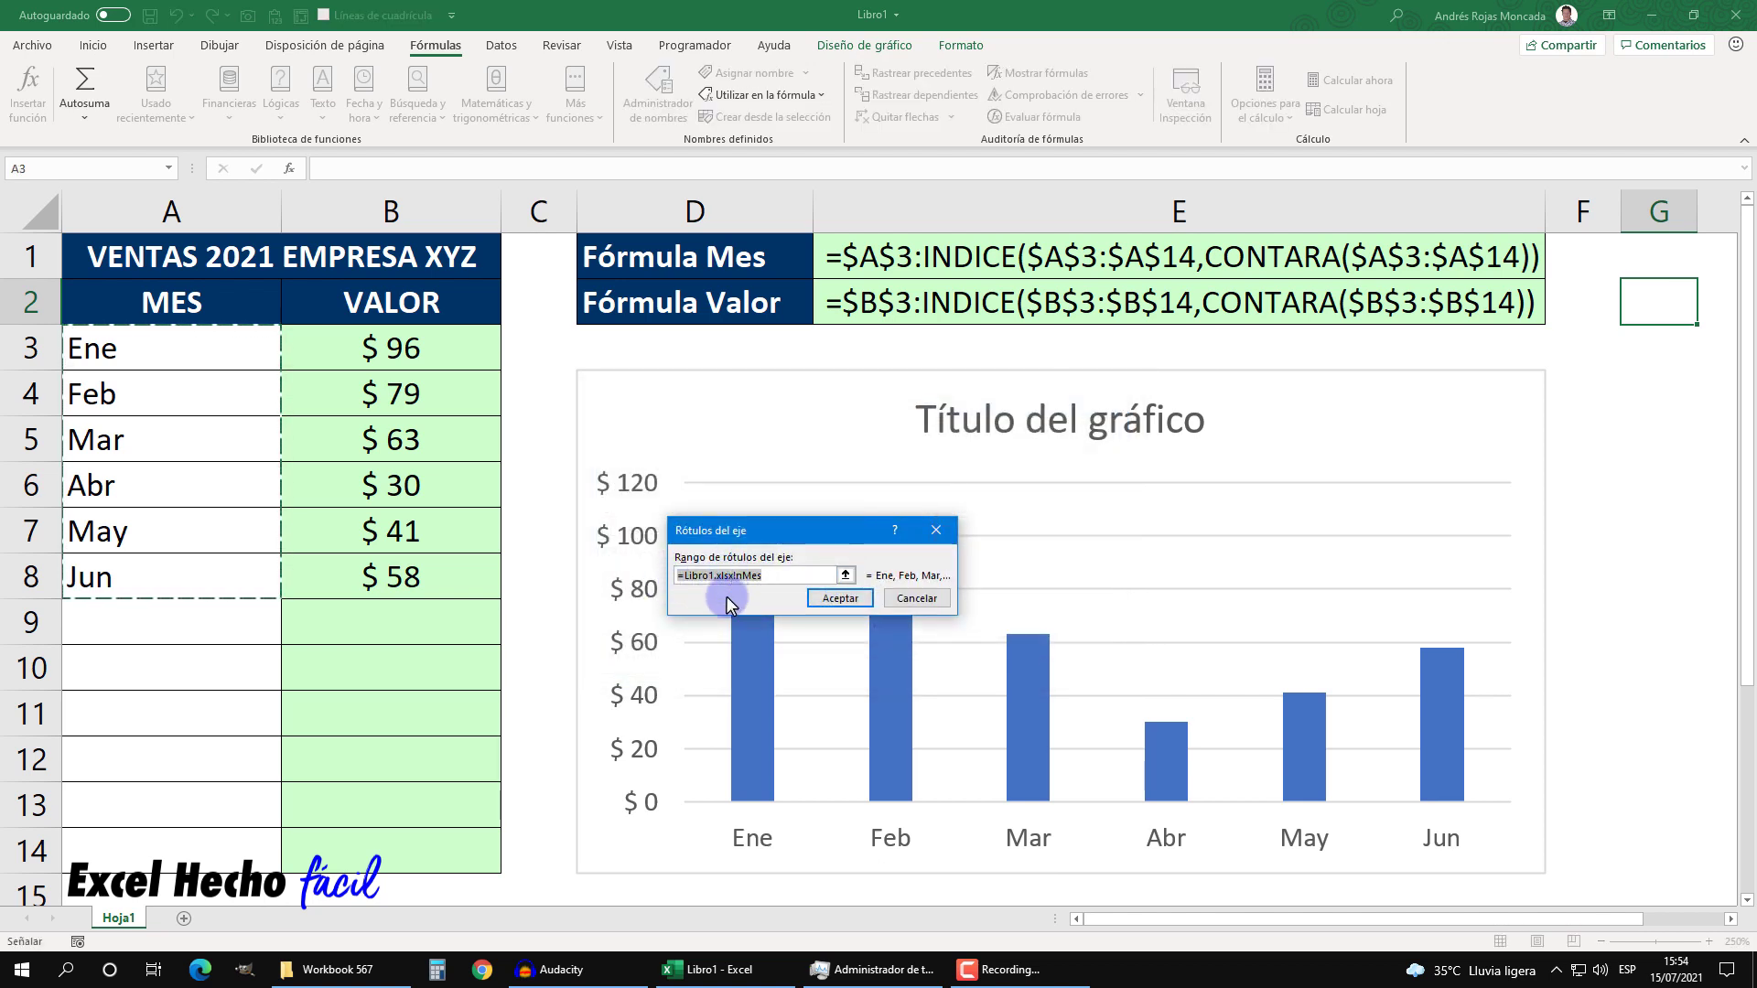
pyautogui.click(840, 598)
pyautogui.click(977, 666)
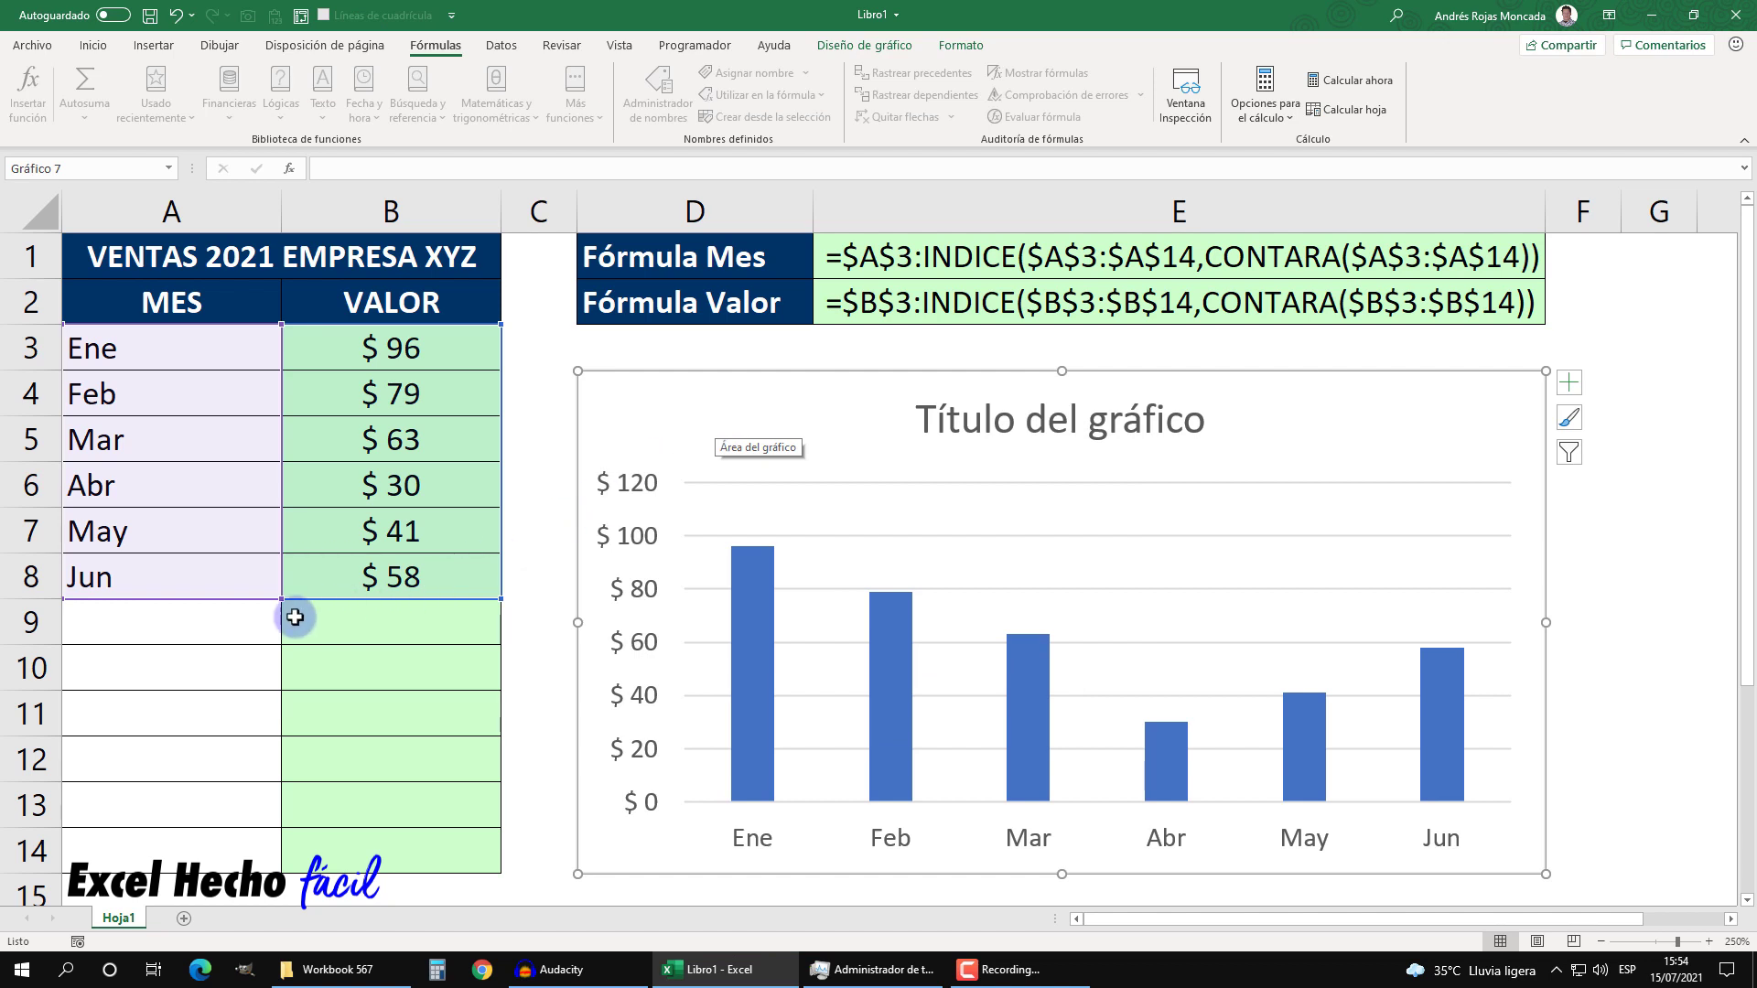
# Step: Enter Jul in A9 with a sales value of 75 in B9
pyautogui.click(195, 620)
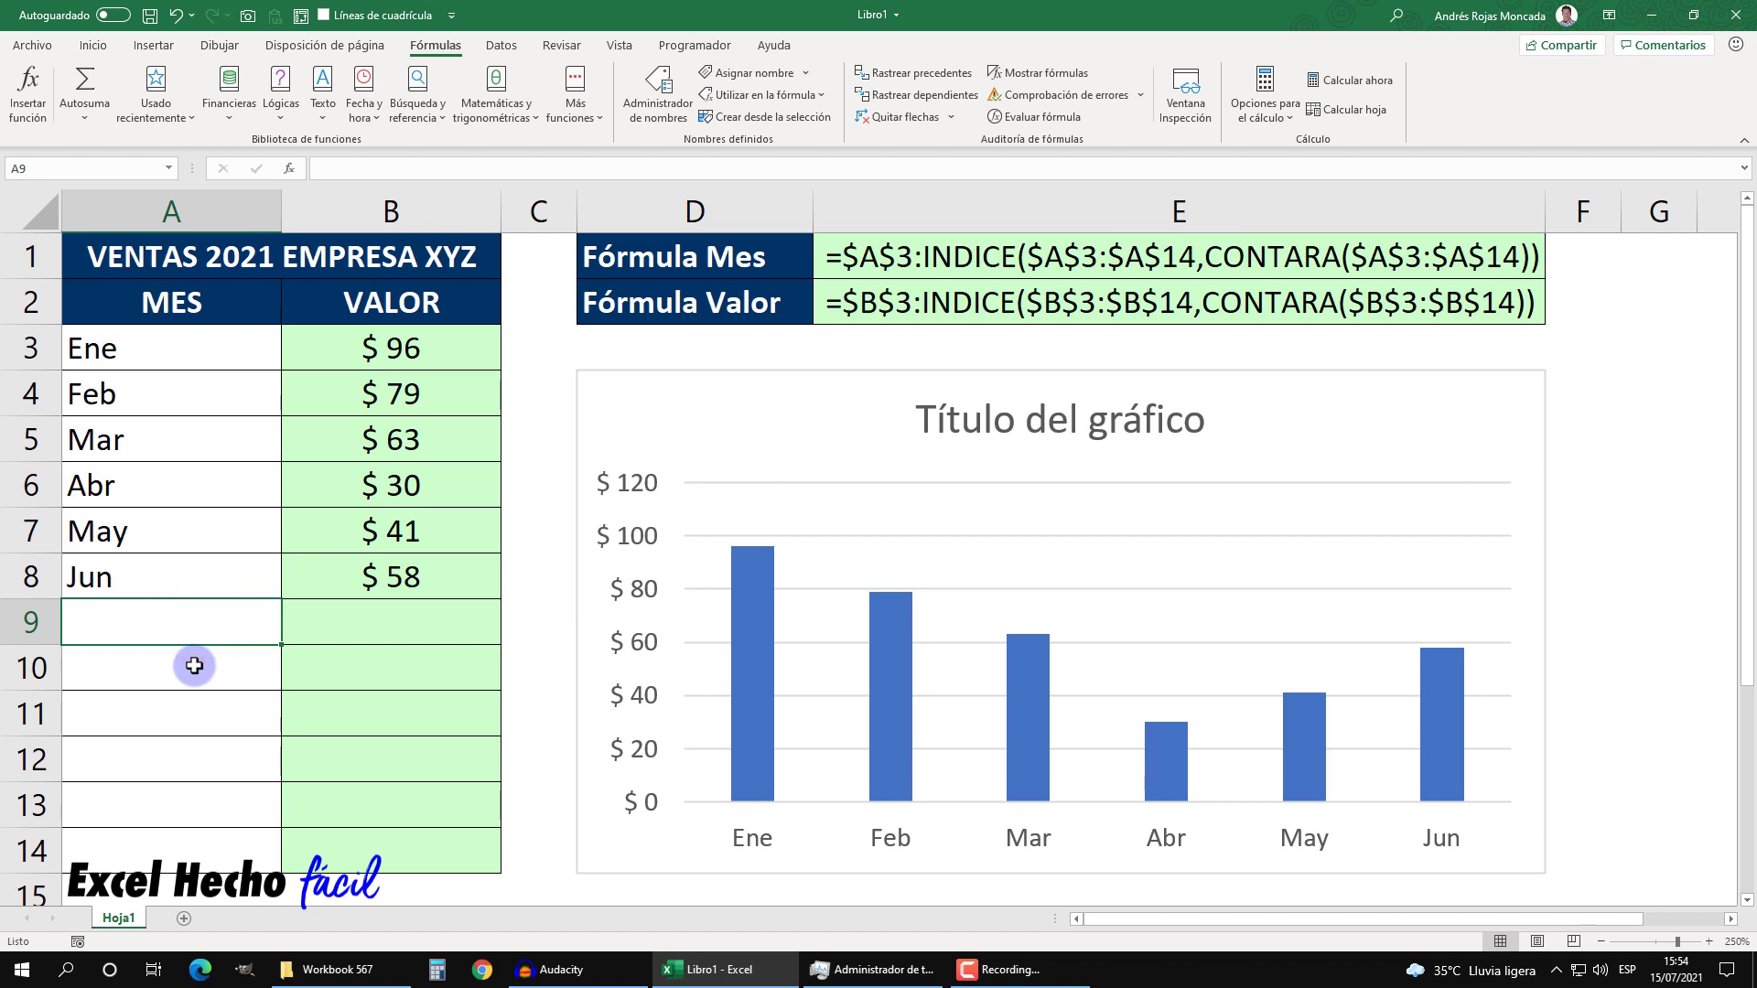
pyautogui.write('Jul')
pyautogui.press('Return')
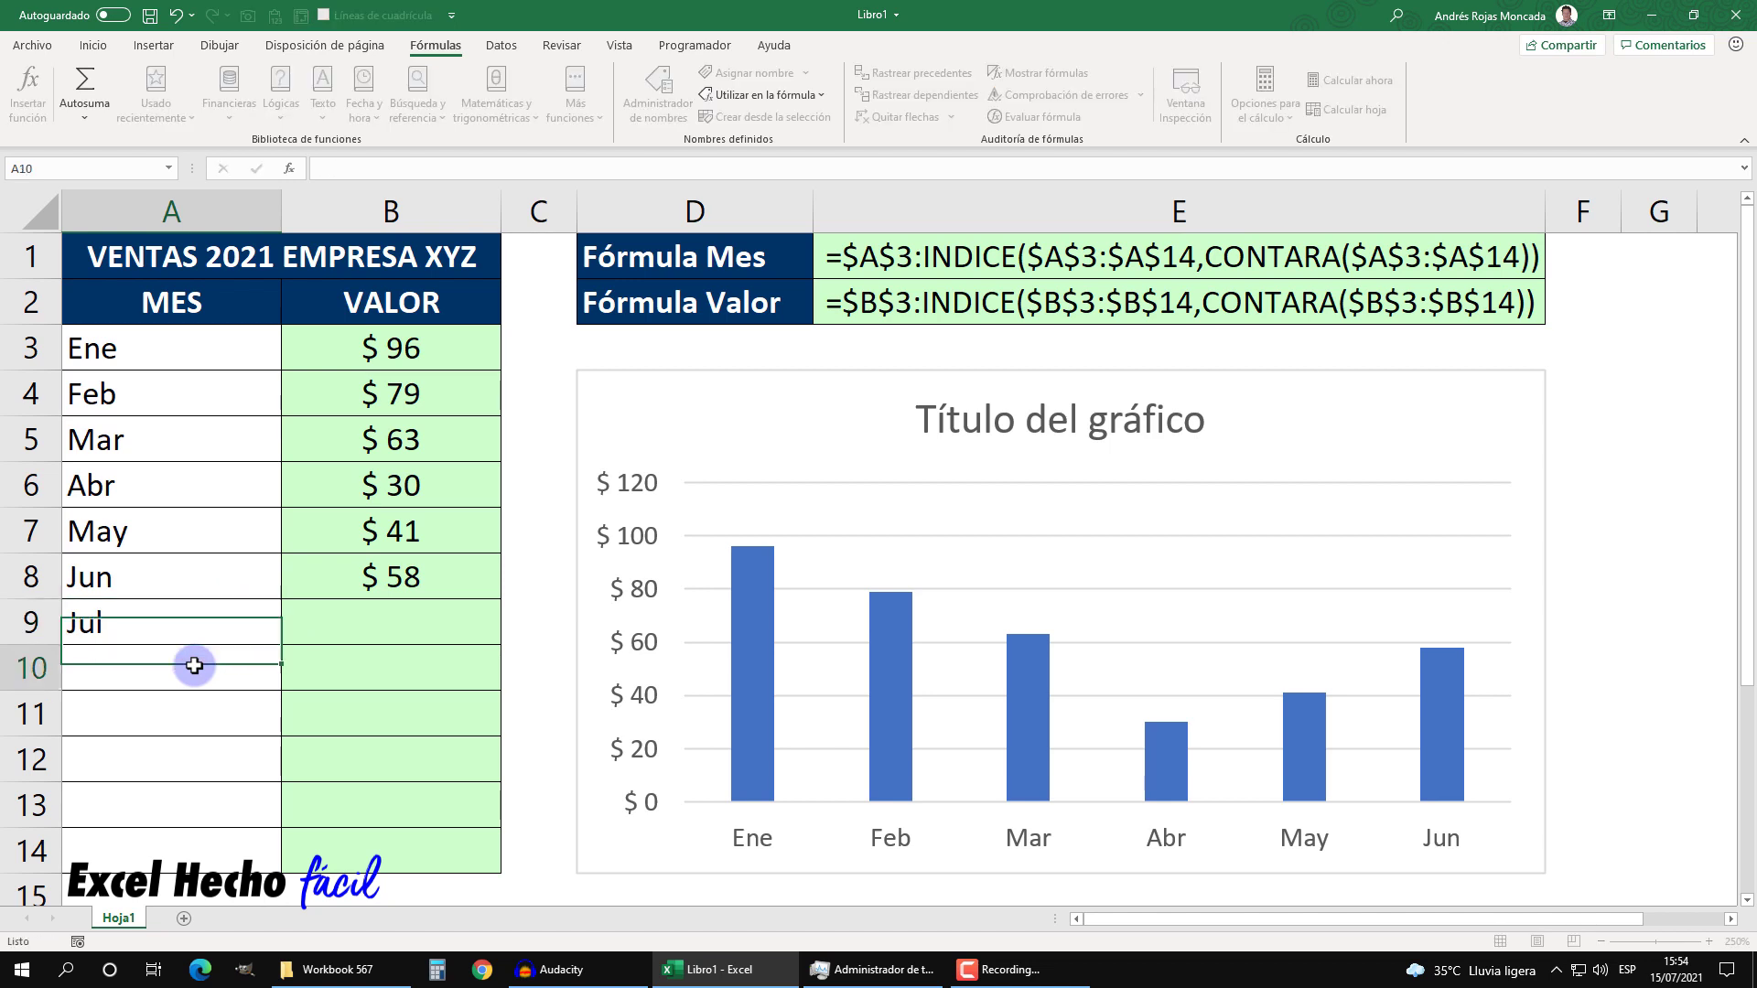
pyautogui.press('Up')
pyautogui.press('Right')
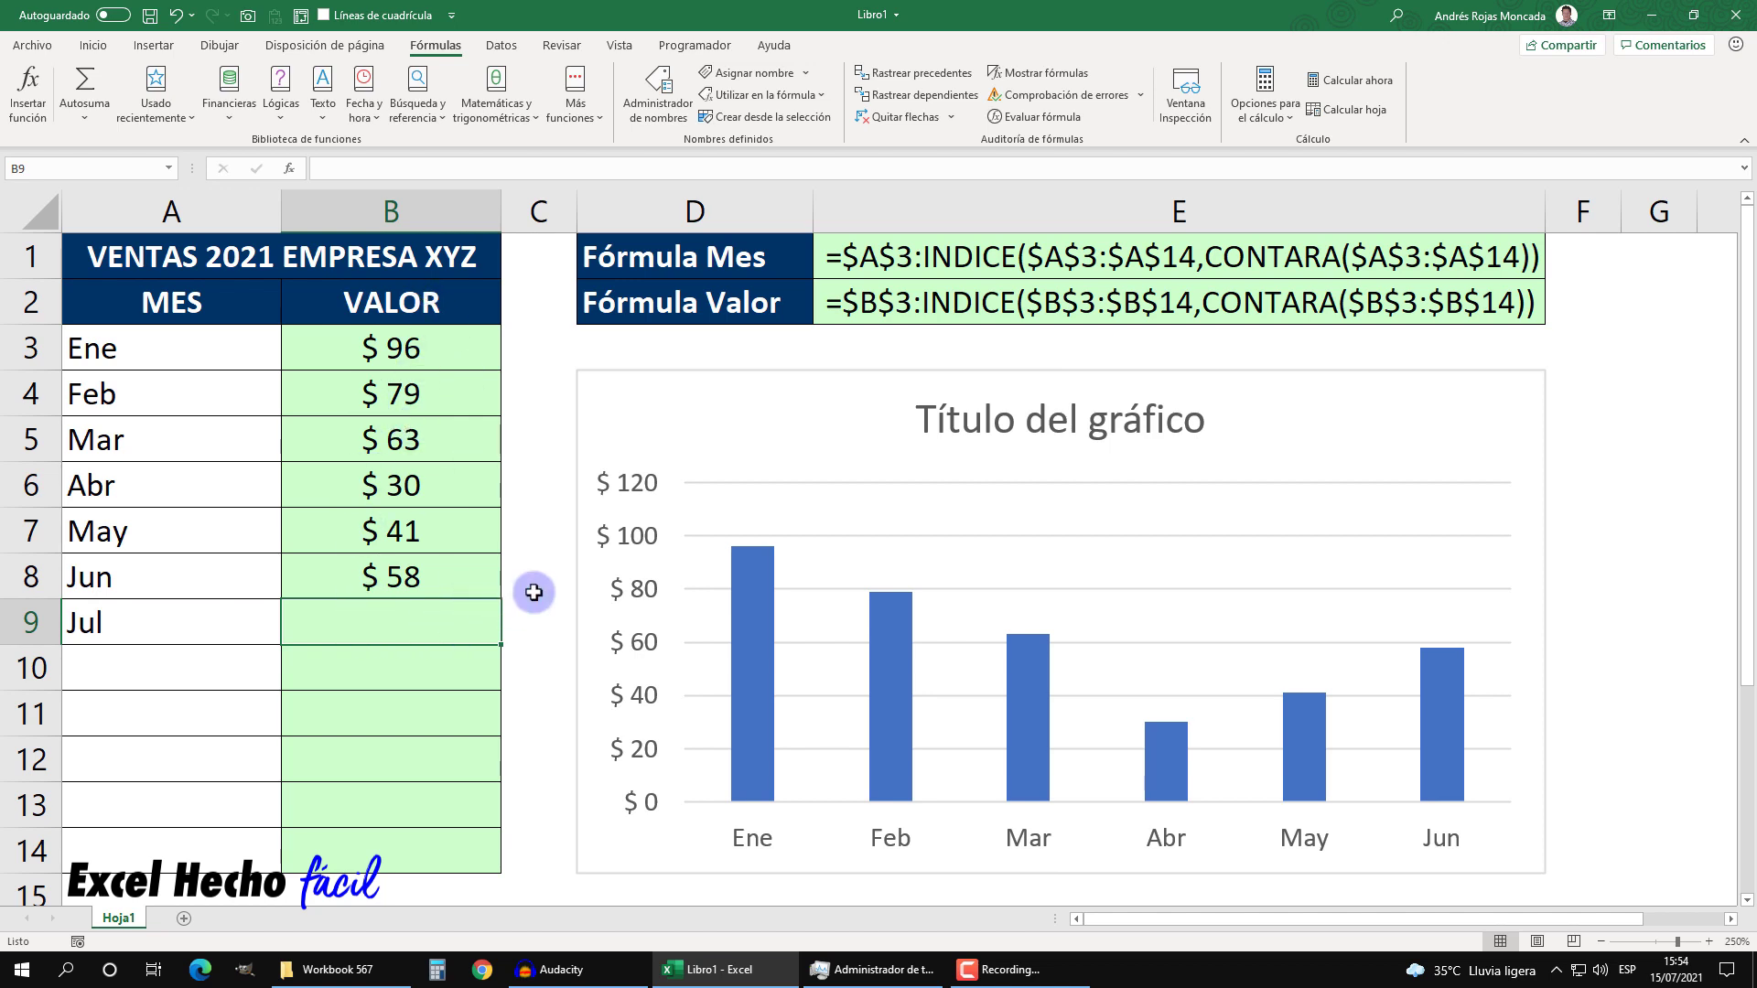
pyautogui.write('75')
pyautogui.press('Return')
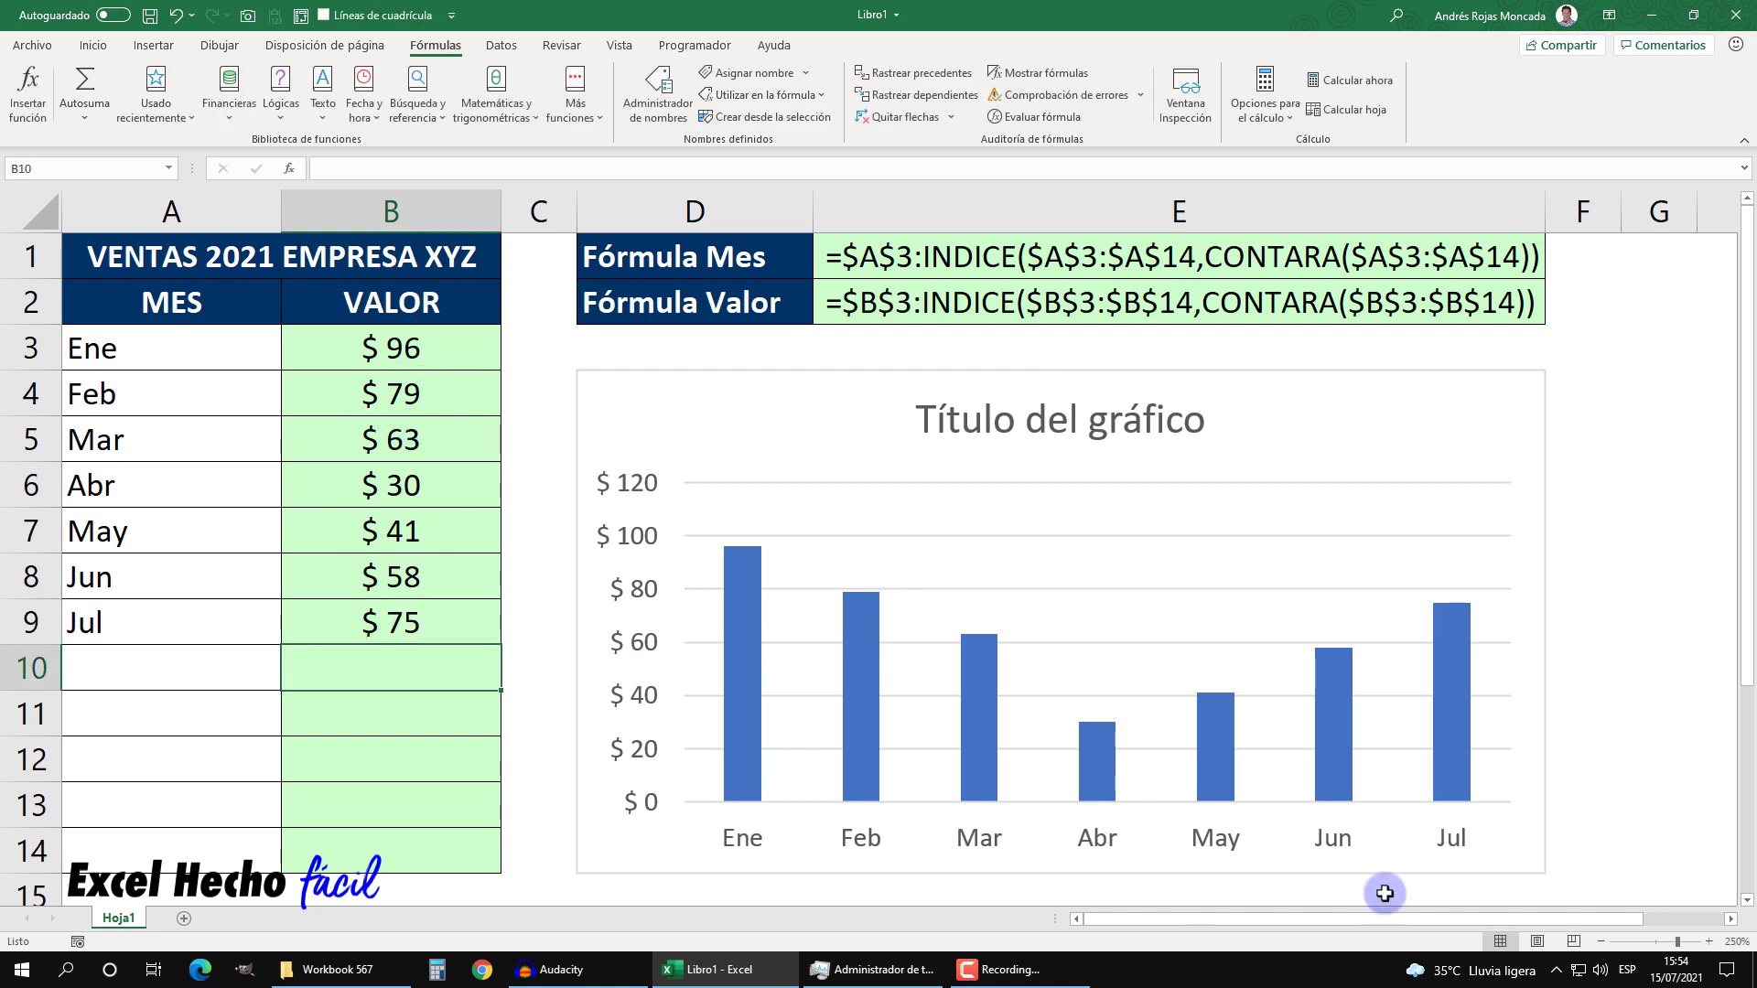
# Step: Test the chart with an Ago row worth 55 in row 10, then clear A10:B10
pyautogui.click(219, 664)
pyautogui.write('Ago')
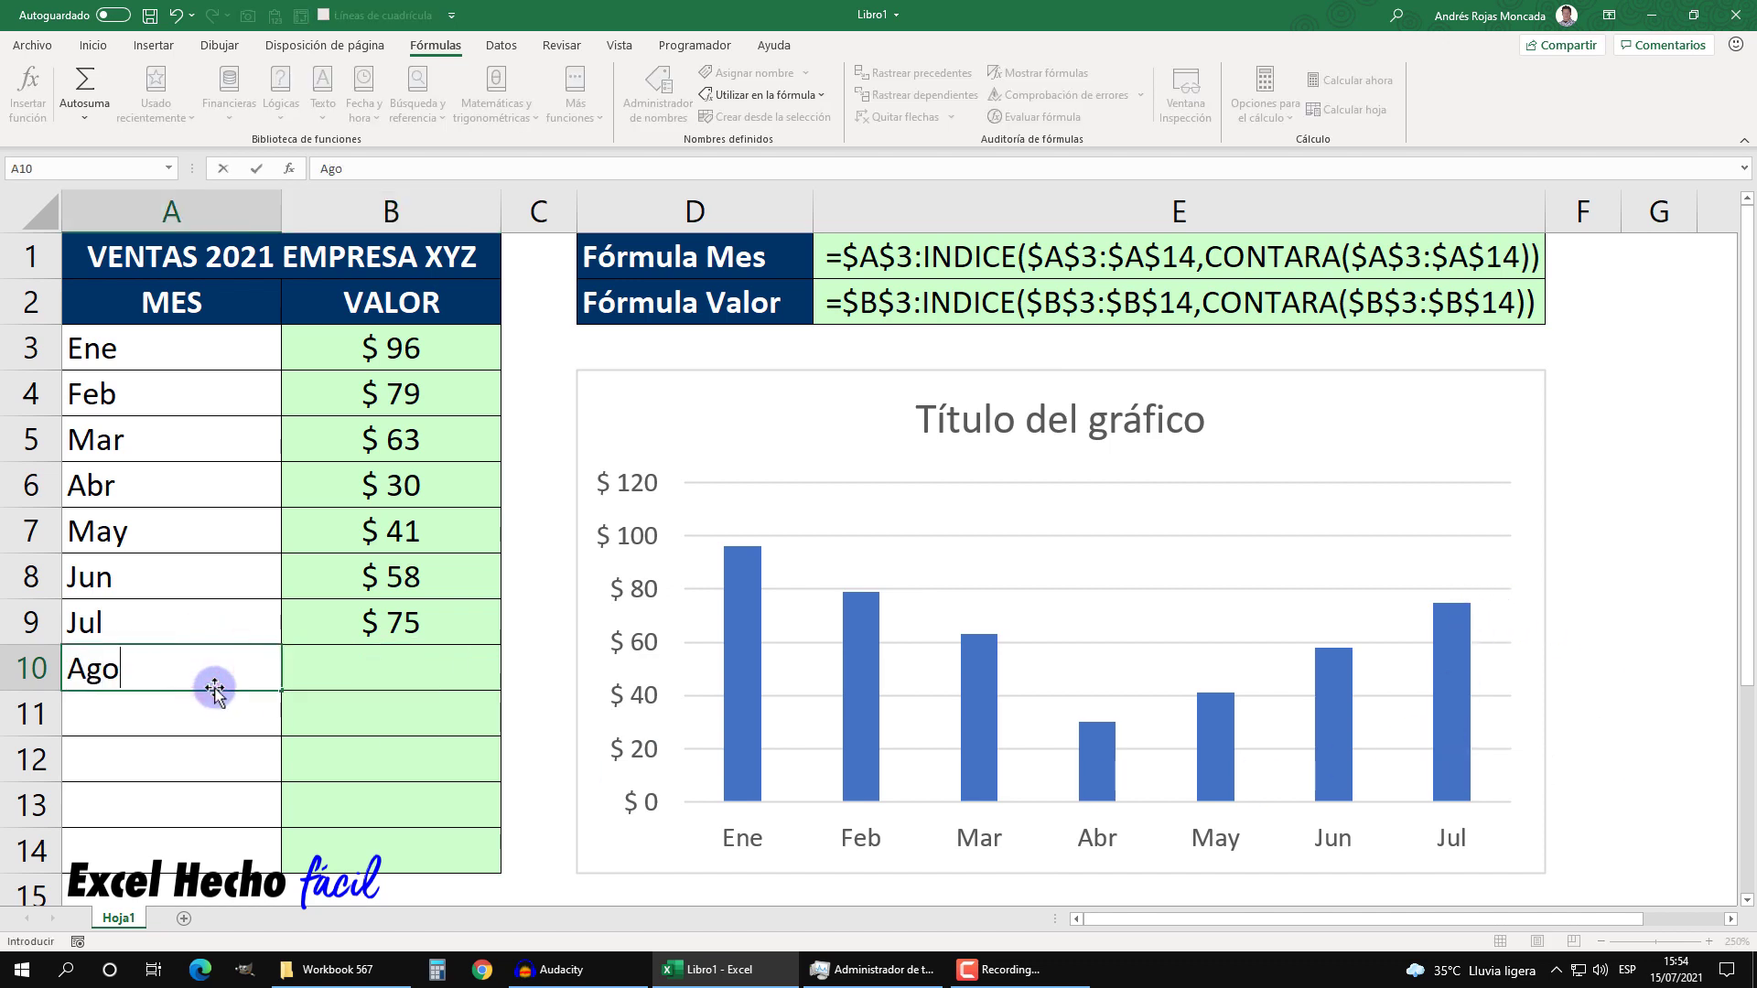
pyautogui.press('Tab')
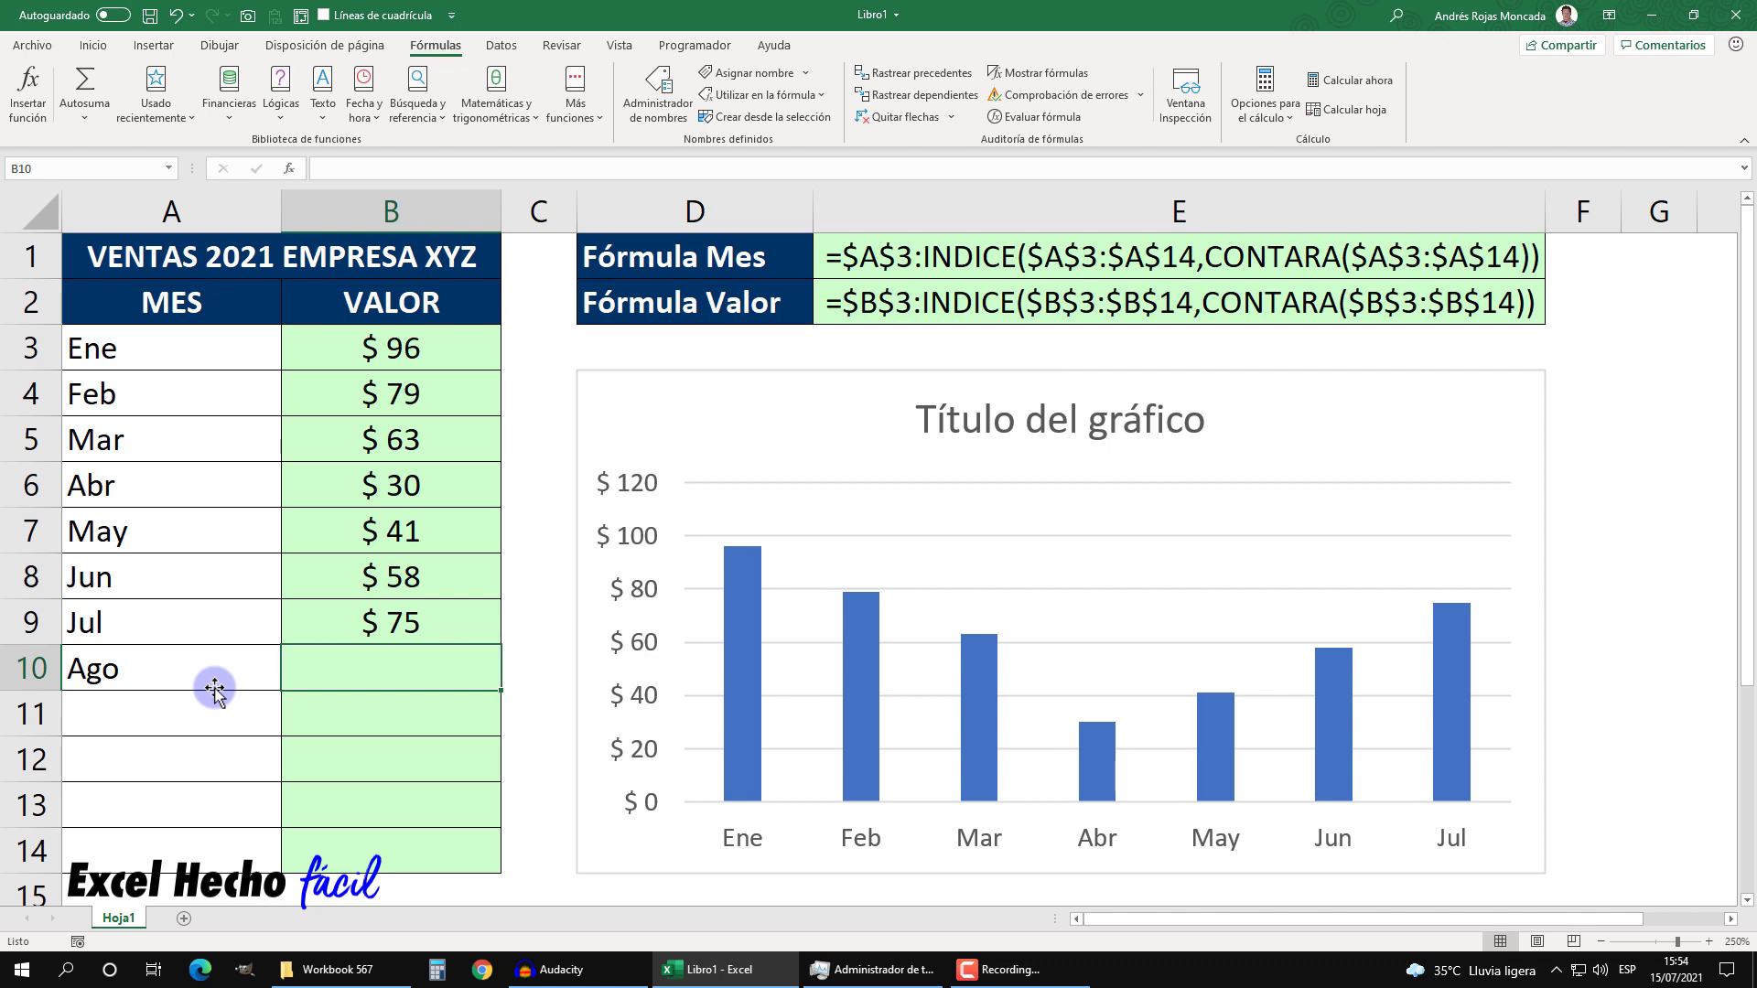
pyautogui.write('55')
pyautogui.press('Return')
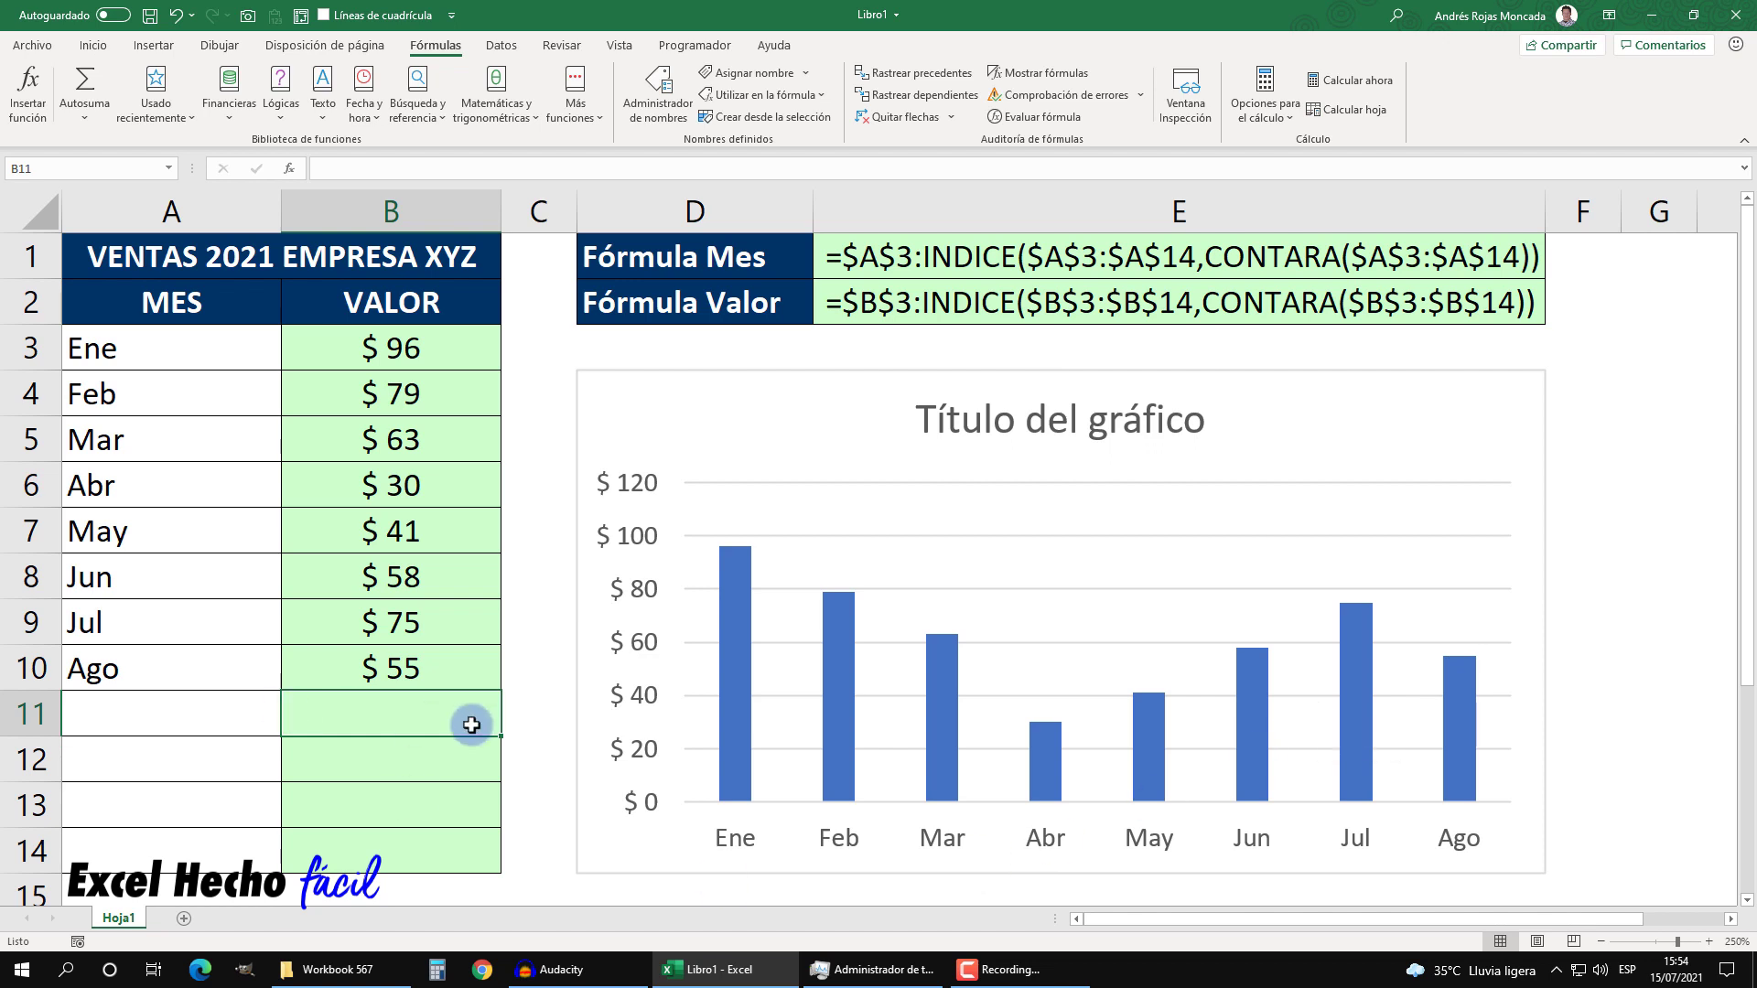
pyautogui.moveTo(161, 681); pyautogui.dragTo(329, 674)
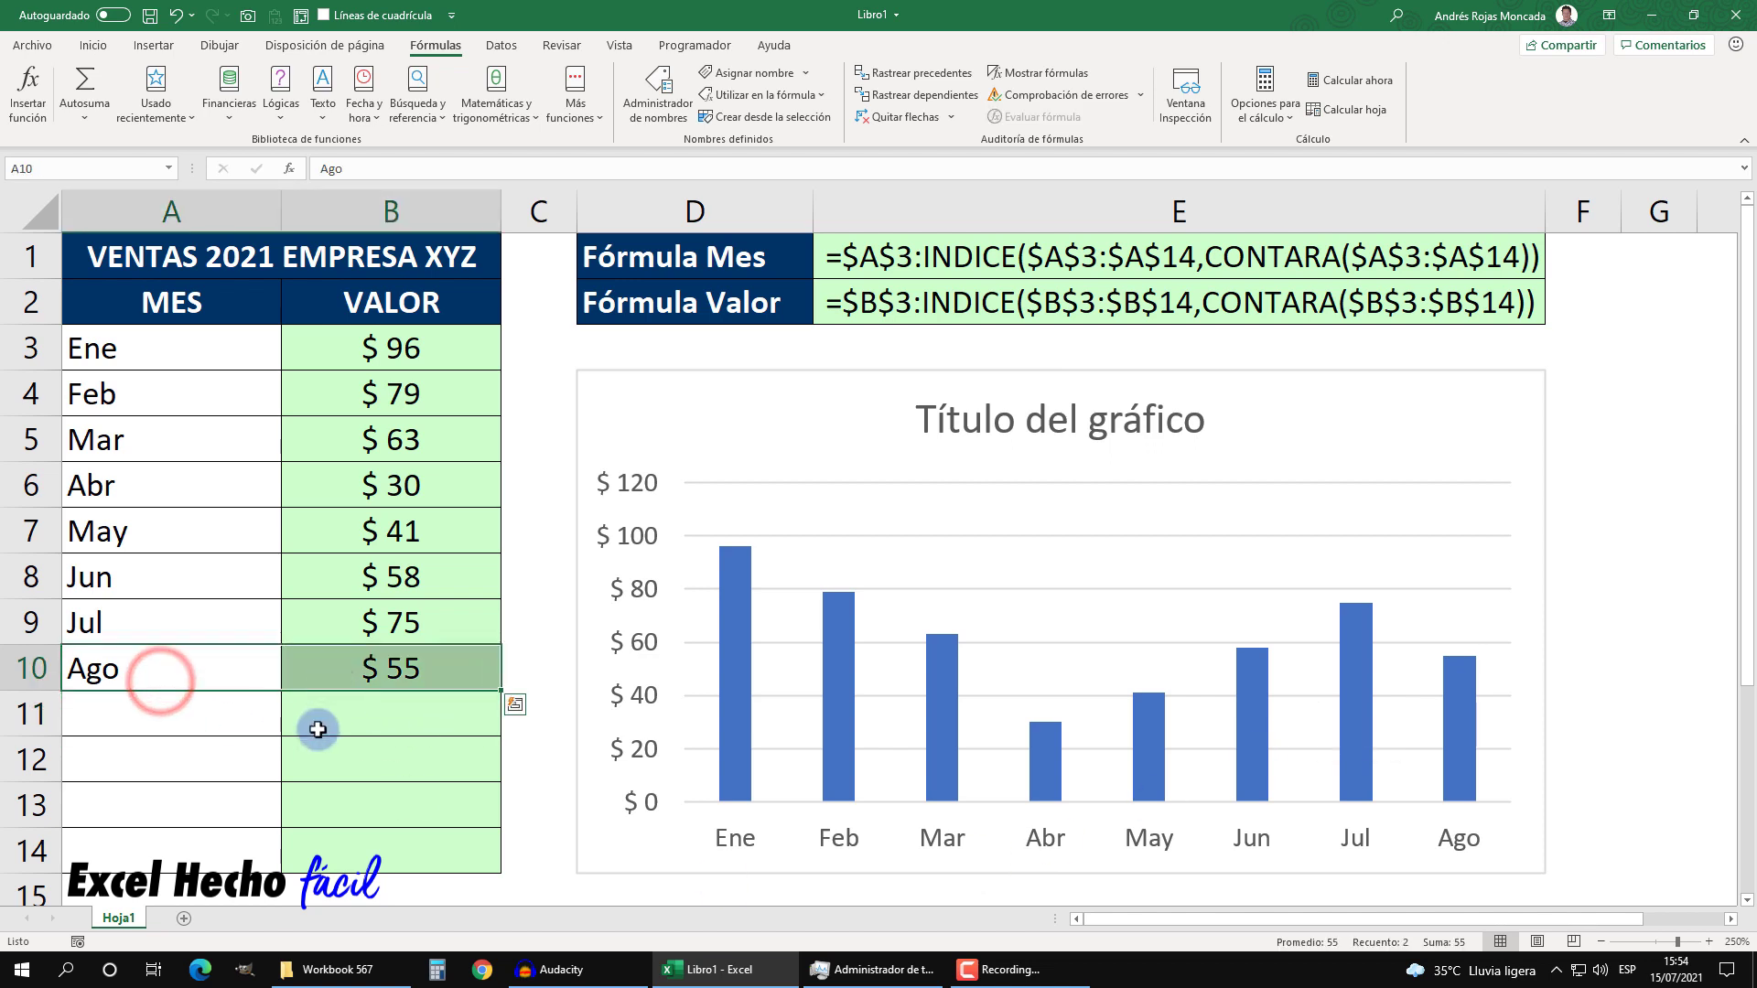
pyautogui.press('Delete')
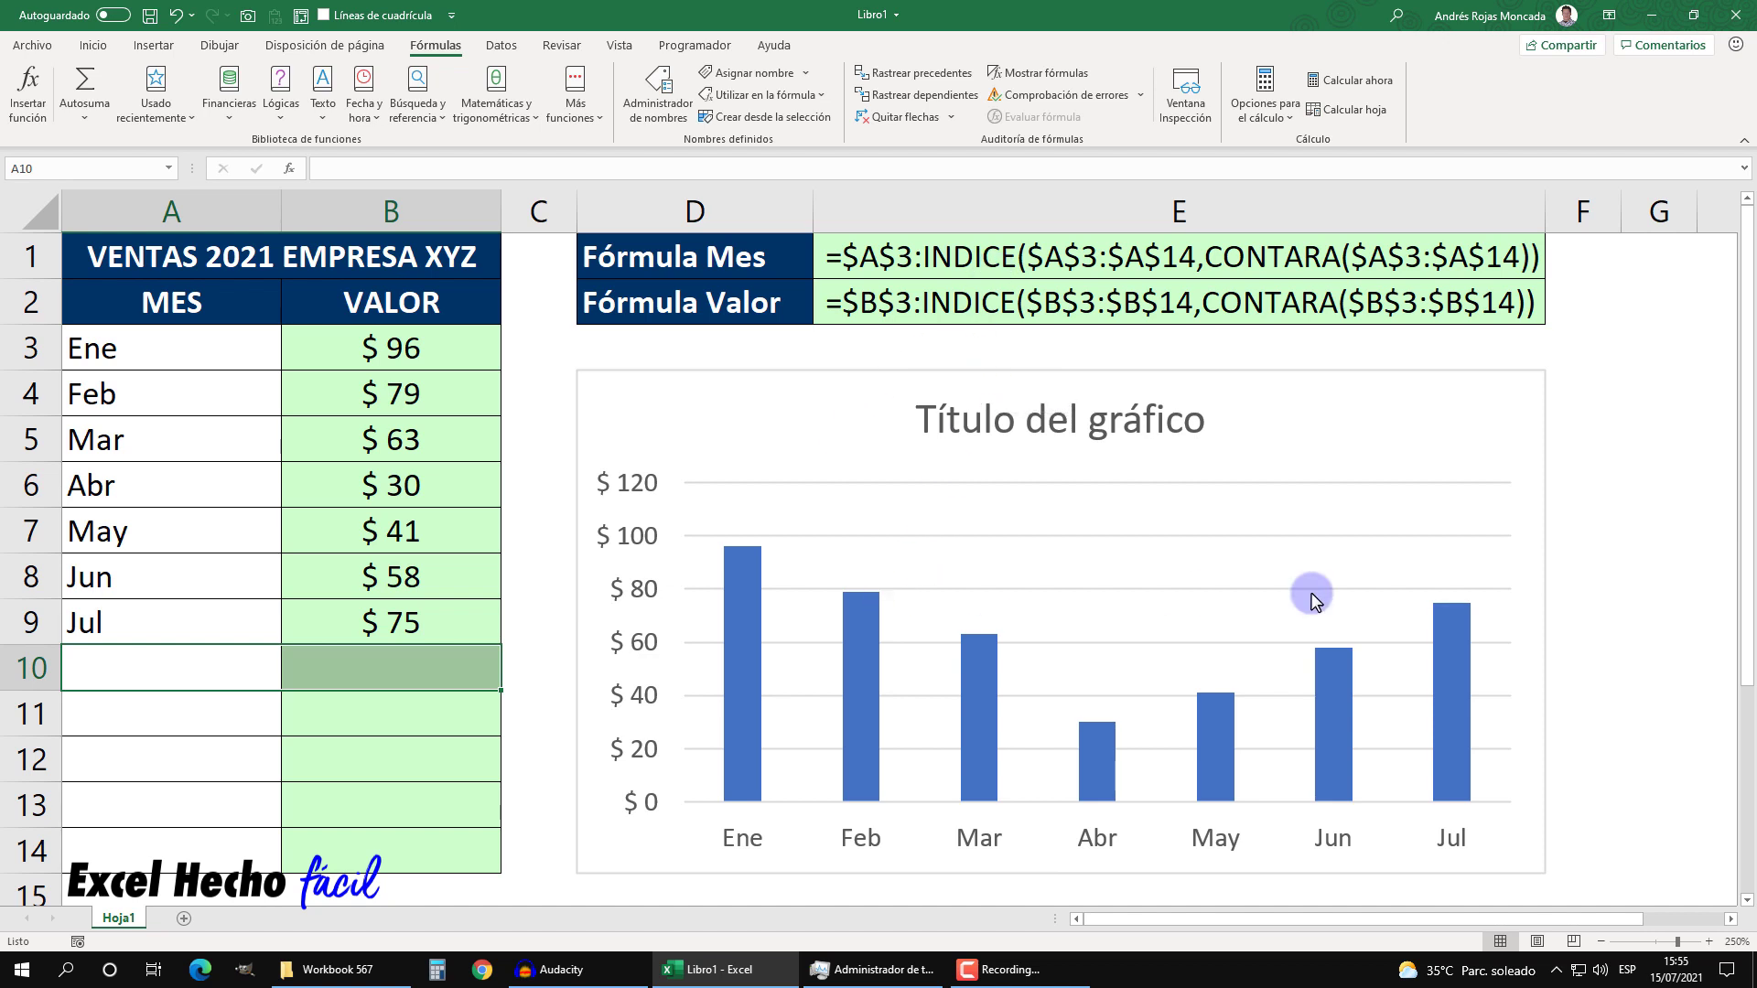
# Step: Link the chart title to cell A1 so it reads VENTAS 2021 EMPRESA XYZ
pyautogui.click(1025, 425)
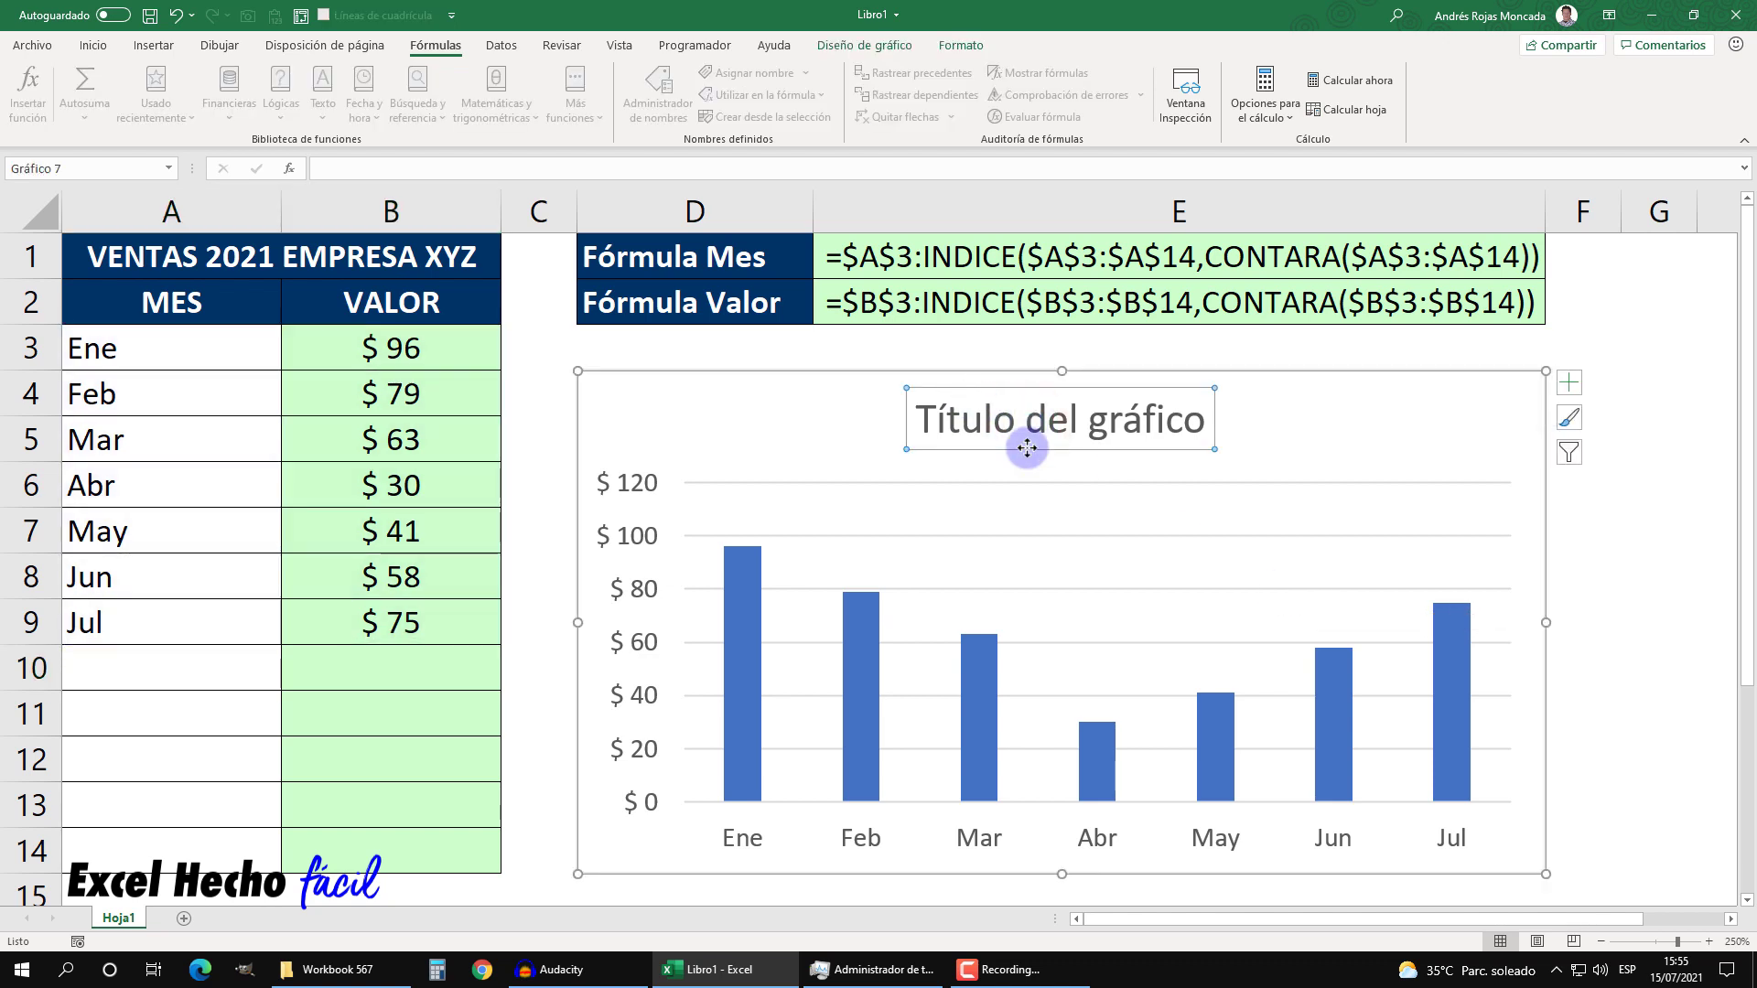
pyautogui.click(369, 170)
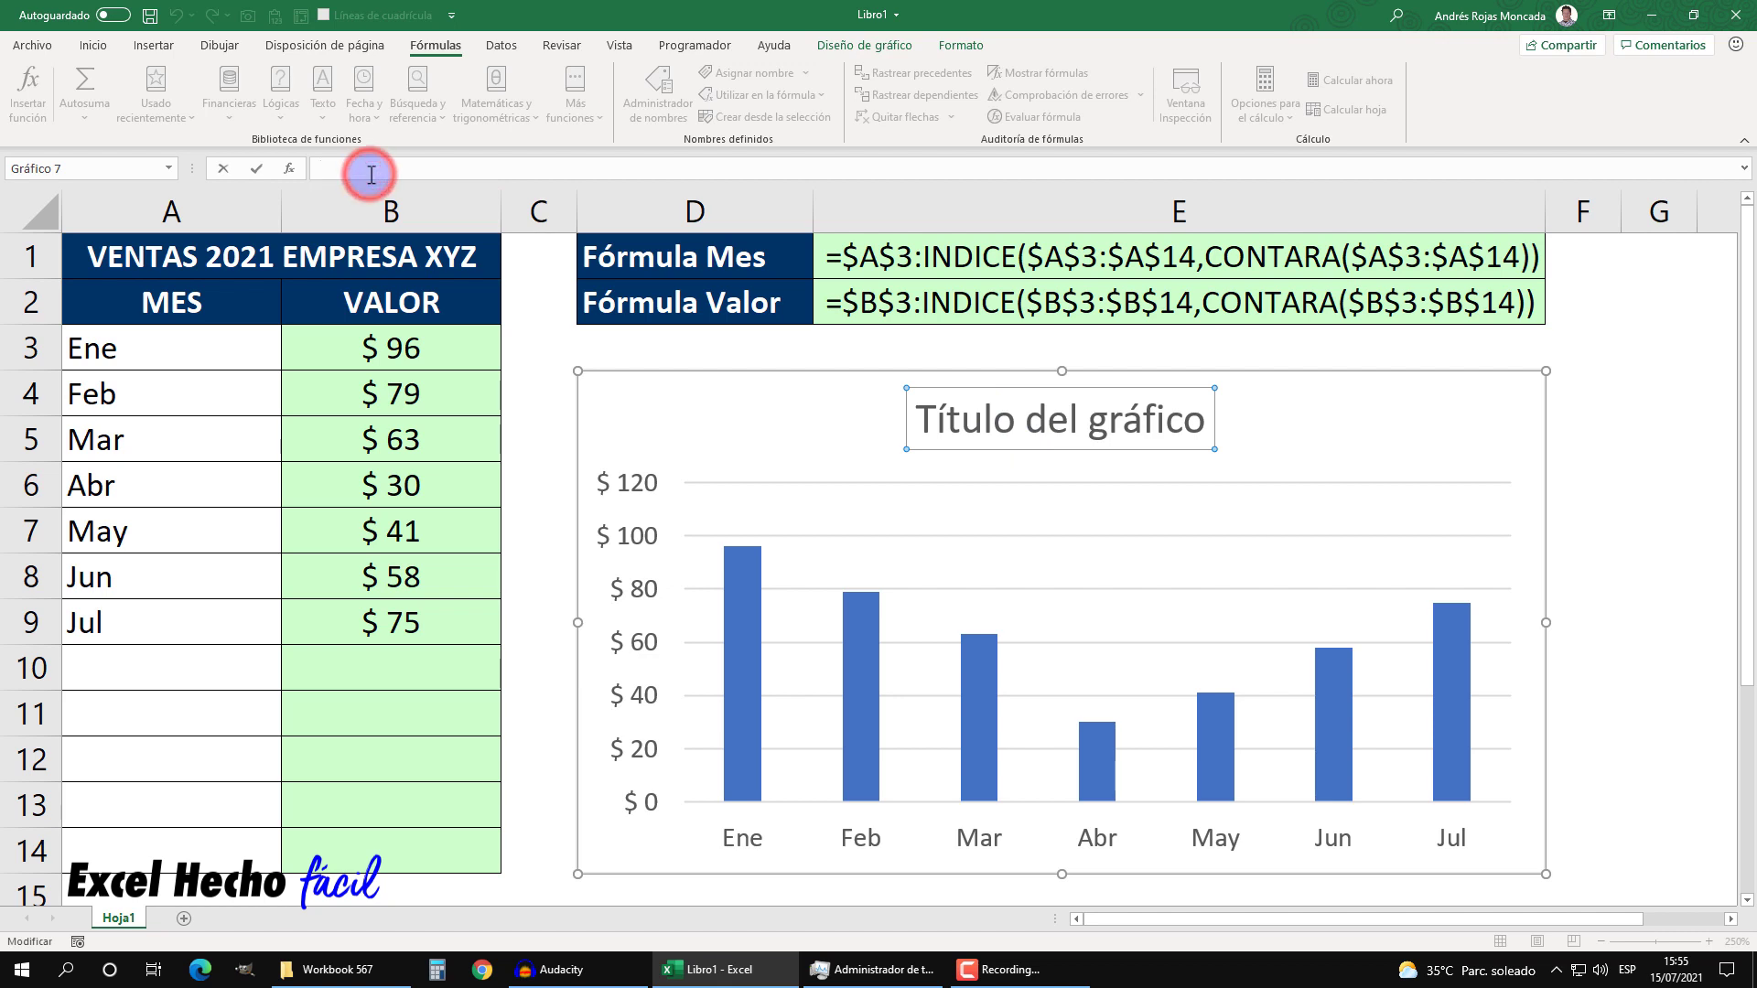
pyautogui.write('=')
pyautogui.click(263, 254)
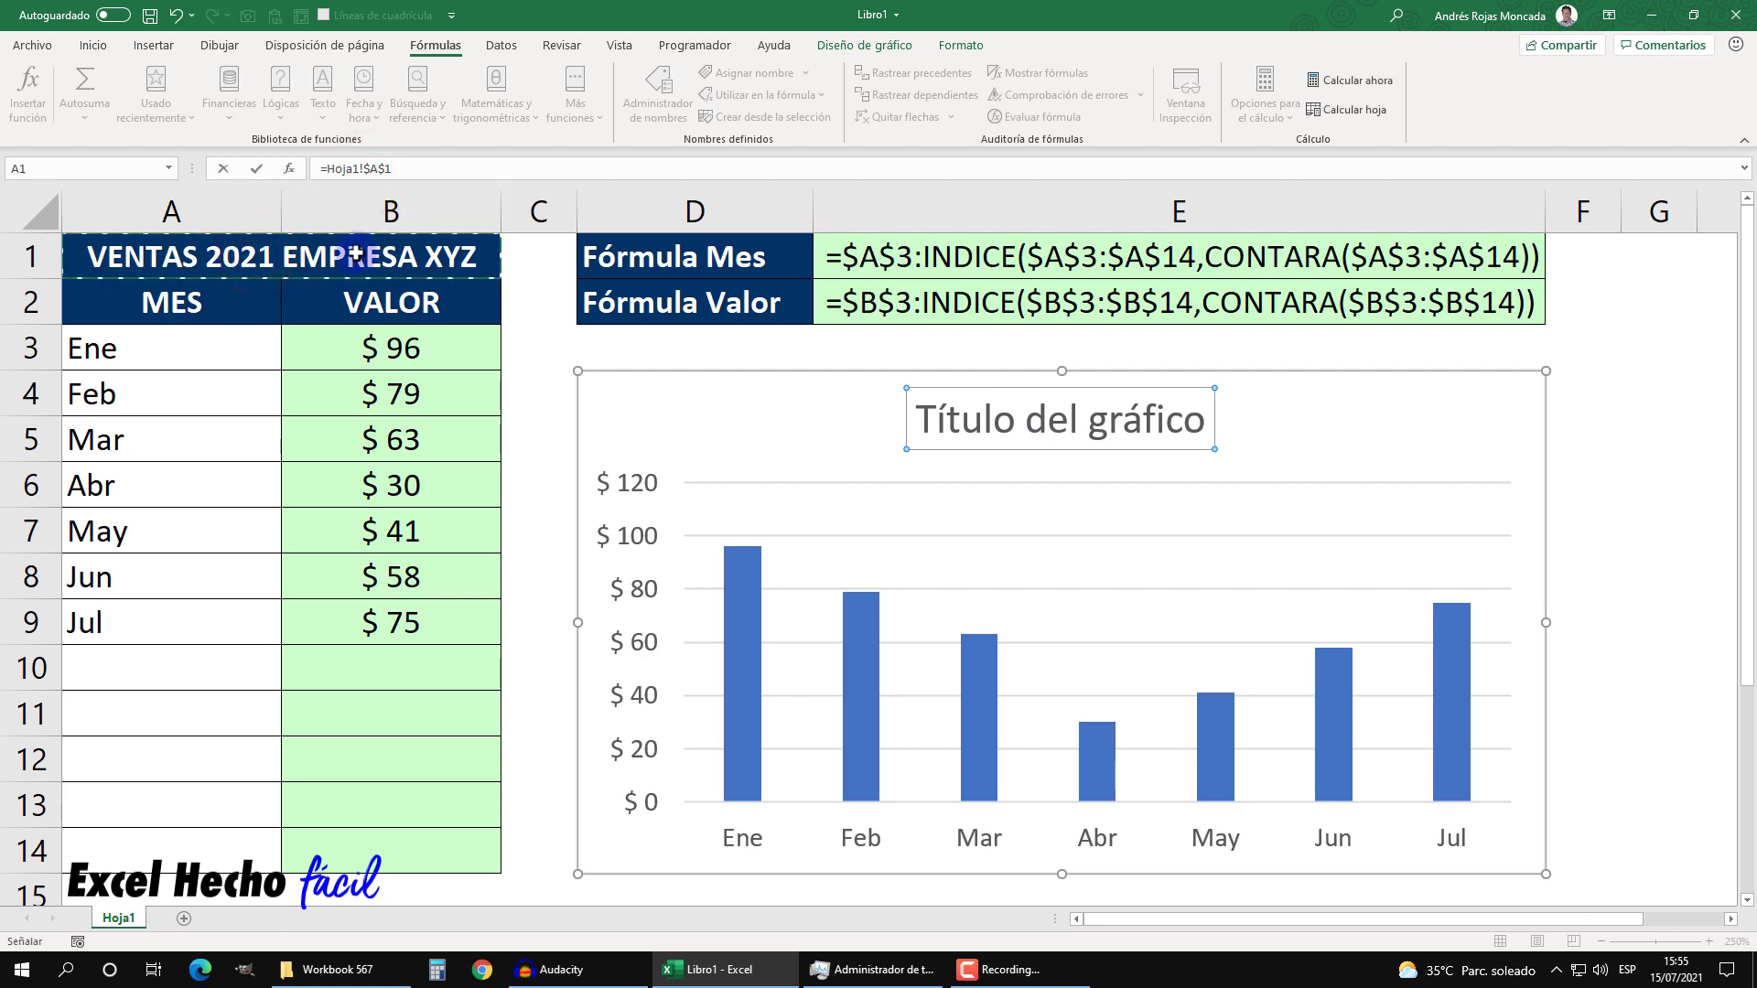
pyautogui.press('Return')
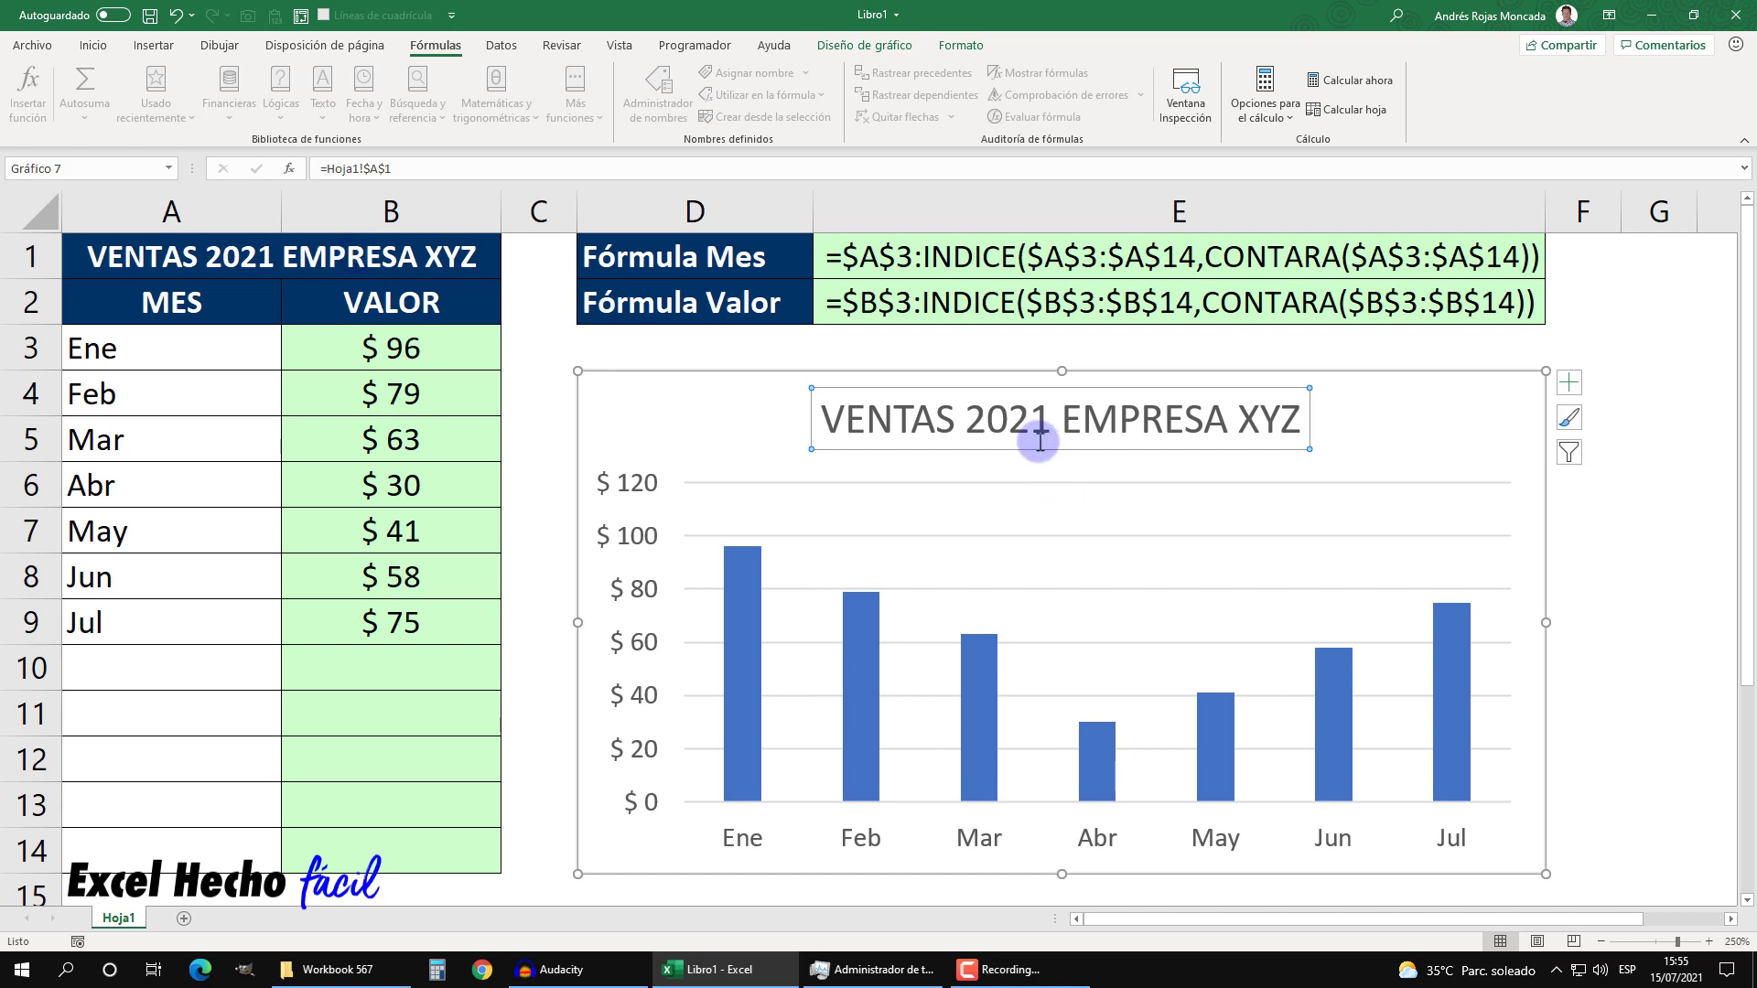
# Step: Make the chart title bold and deselect the chart by choosing cell G2
pyautogui.click(92, 45)
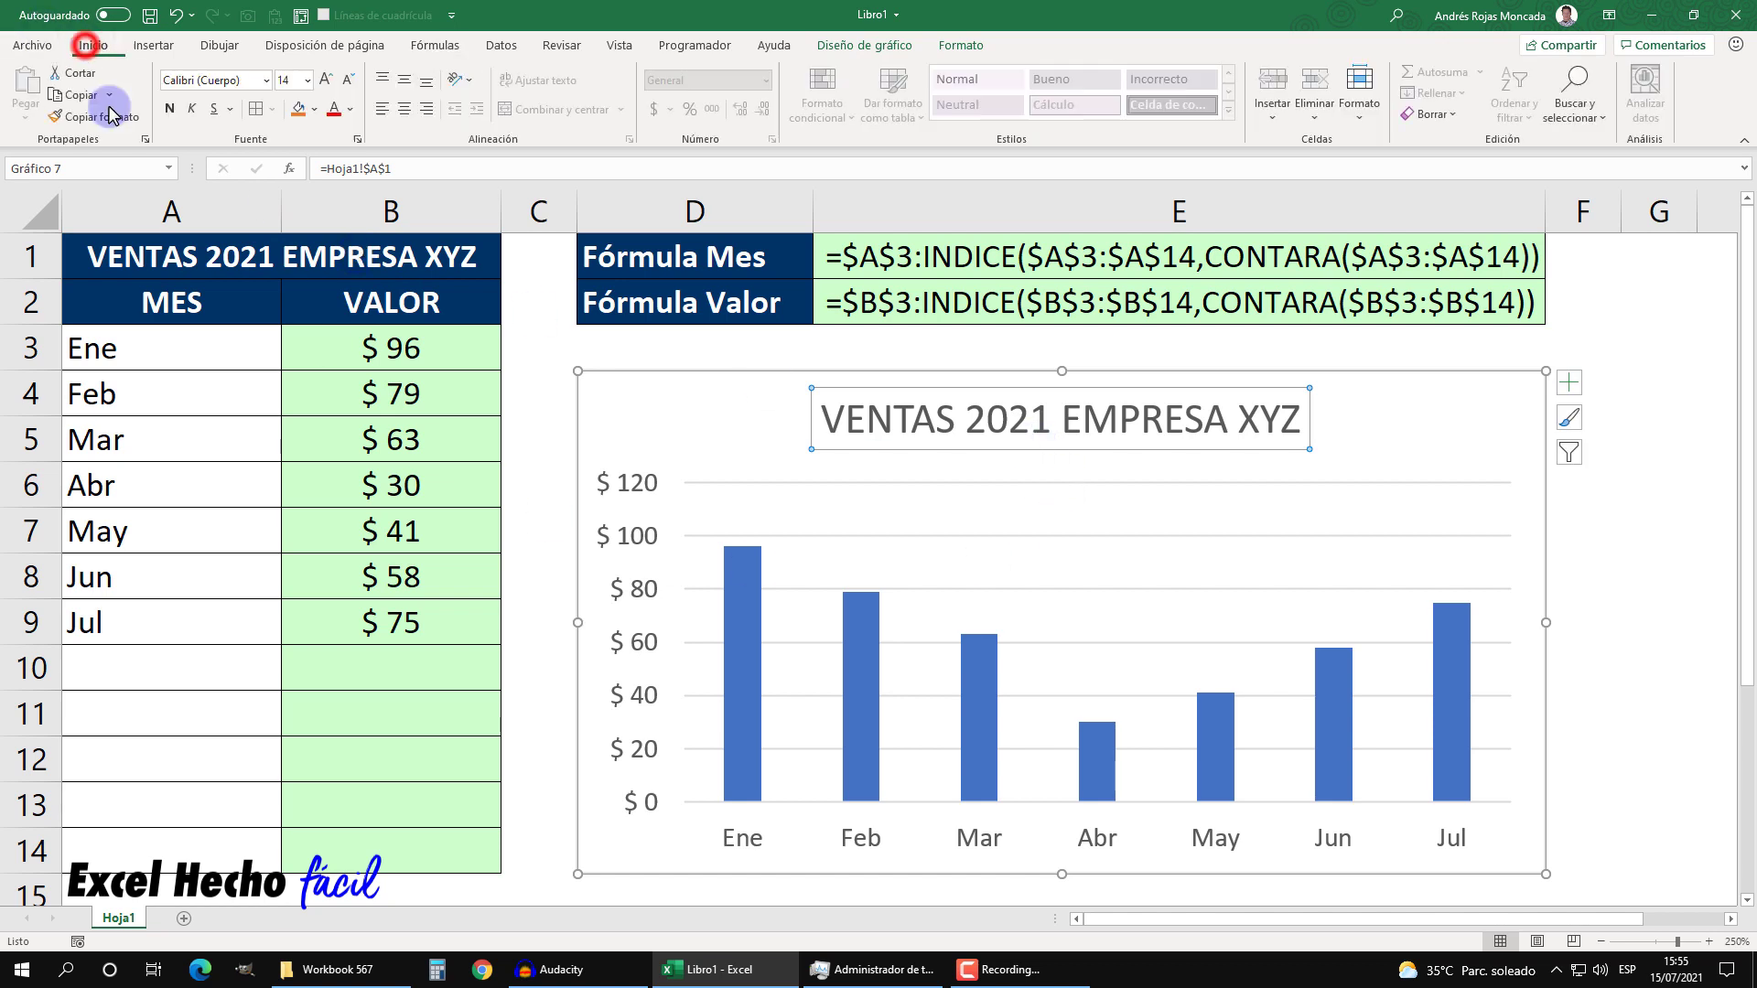
pyautogui.click(174, 109)
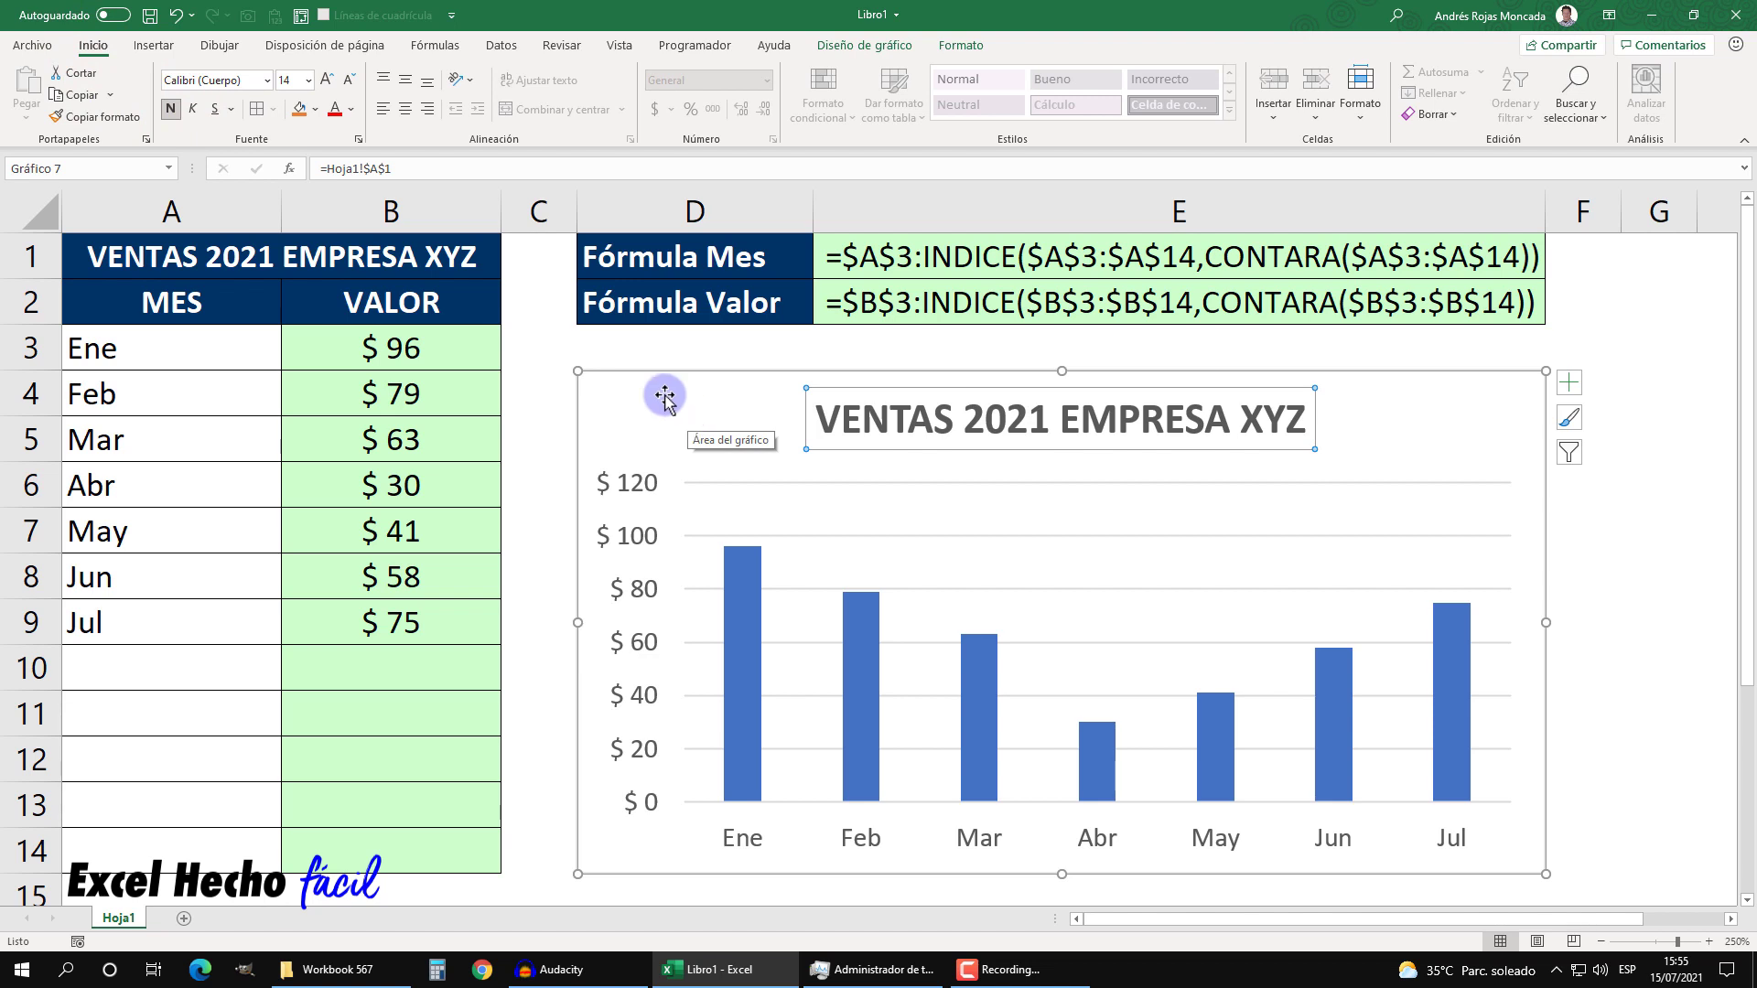
pyautogui.click(1678, 307)
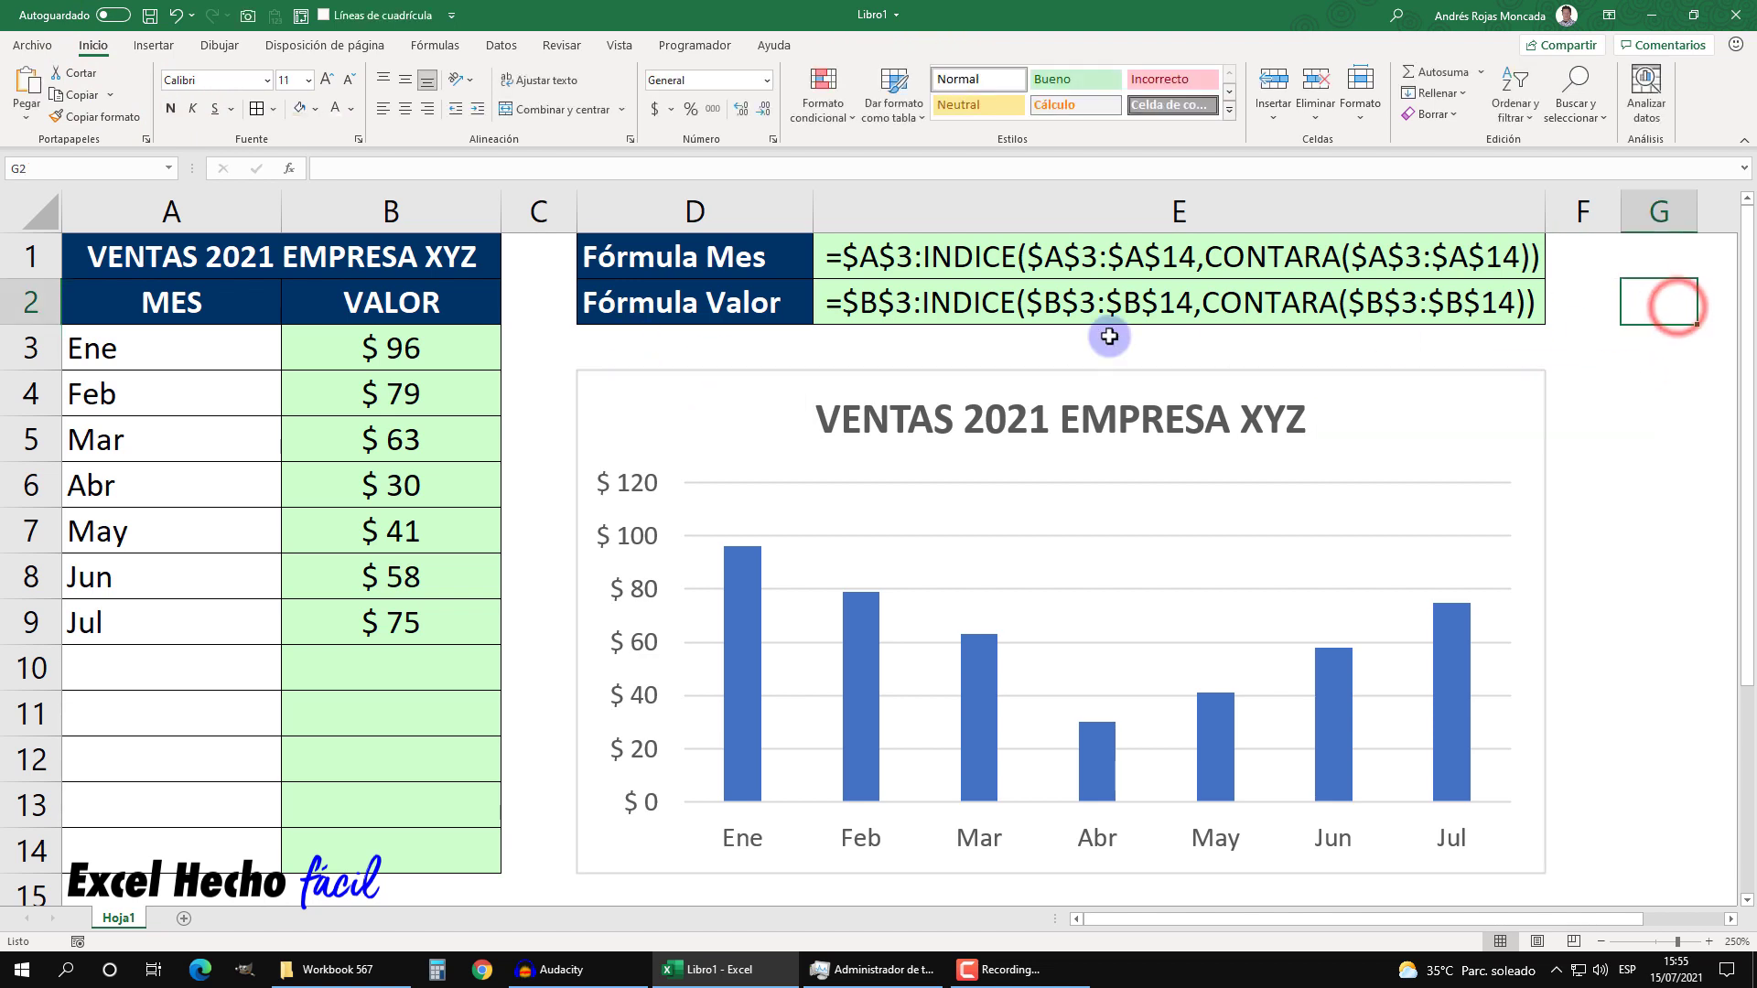